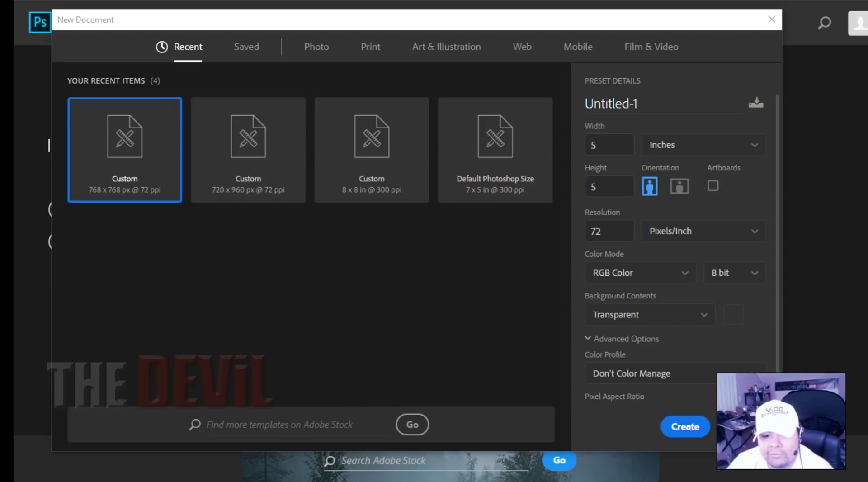
Step: Set the new document's resolution to 300 pixels per inch
key("Tab")
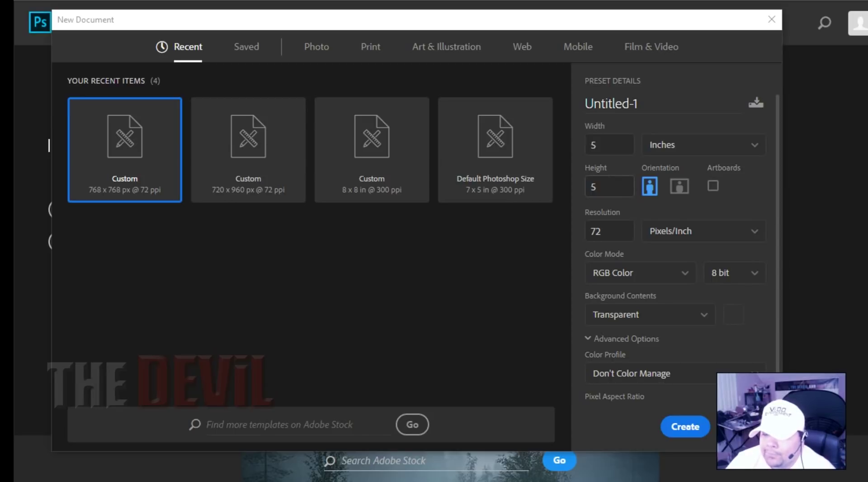
key("Tab")
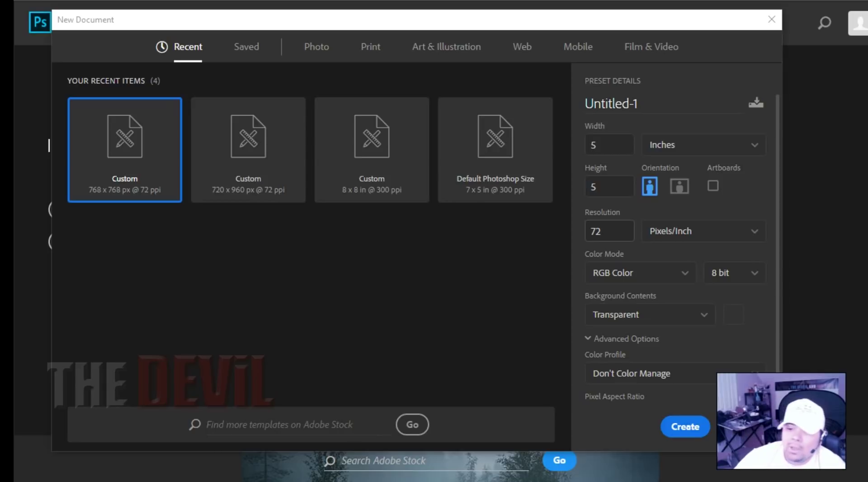
left_click(609, 231)
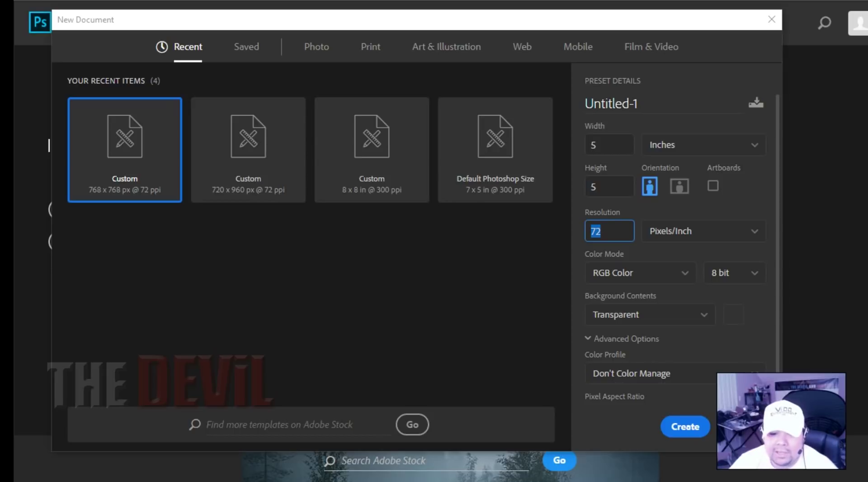
type("300")
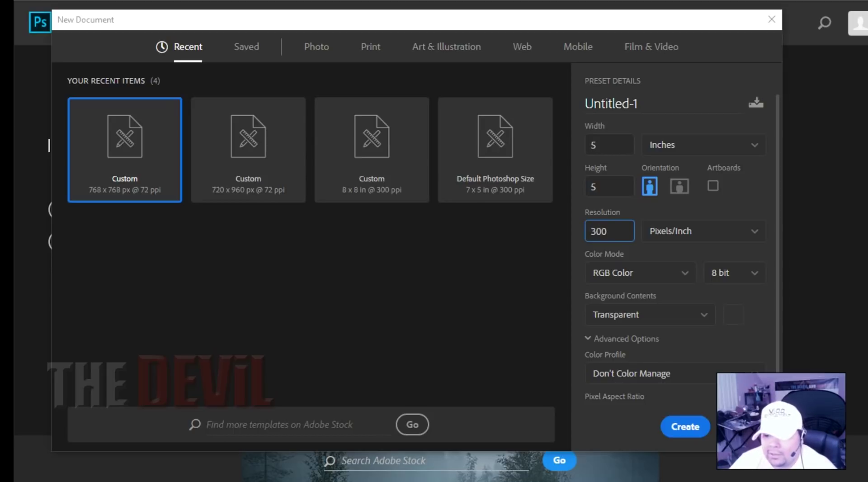
key("Return")
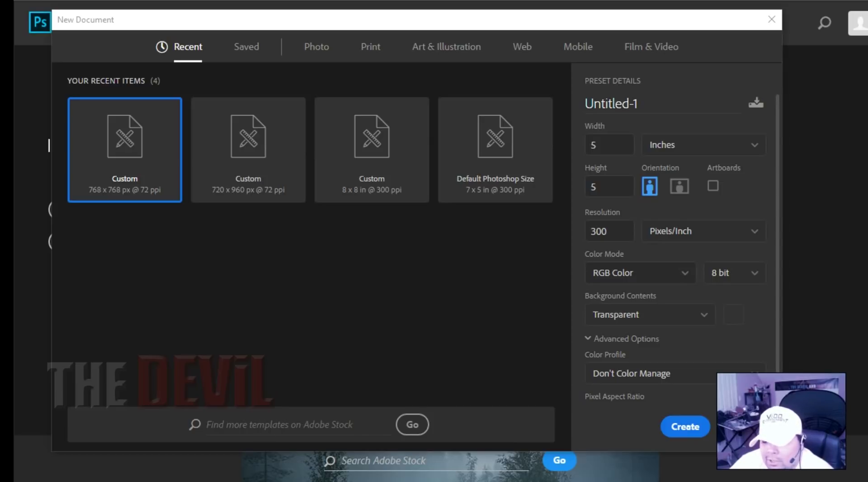
Step: Choose RGB Color as the new document's color mode
left_click(641, 272)
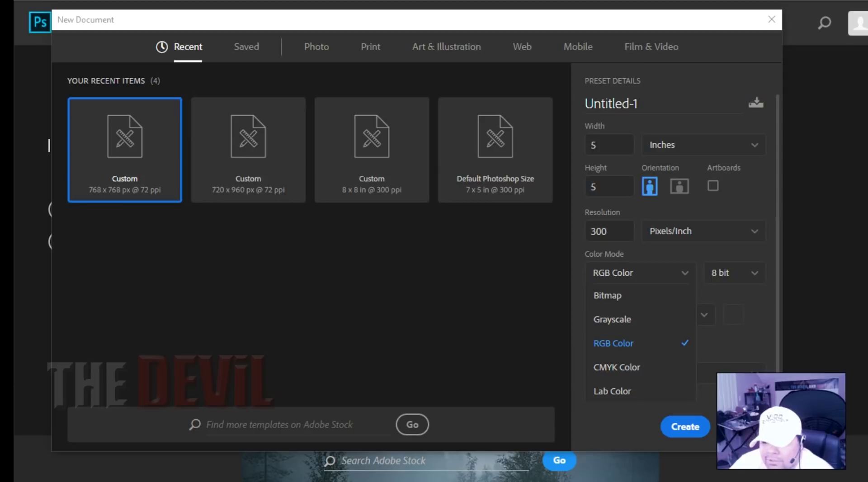
key("Escape")
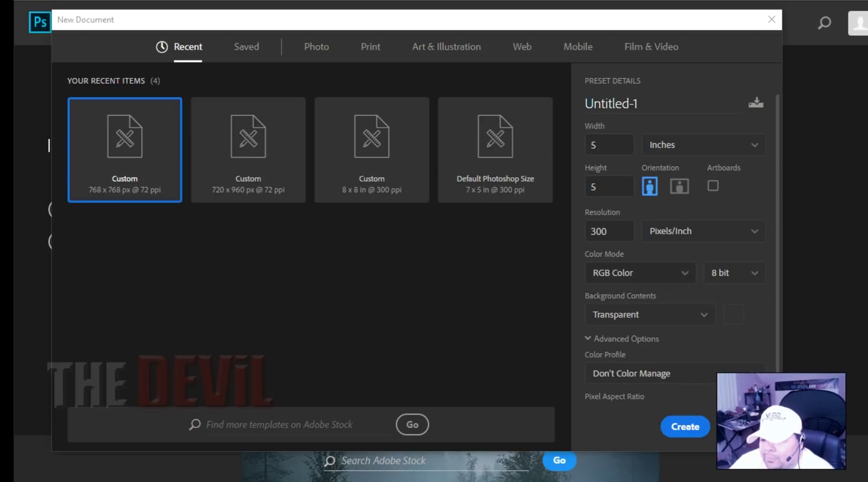
left_click(639, 273)
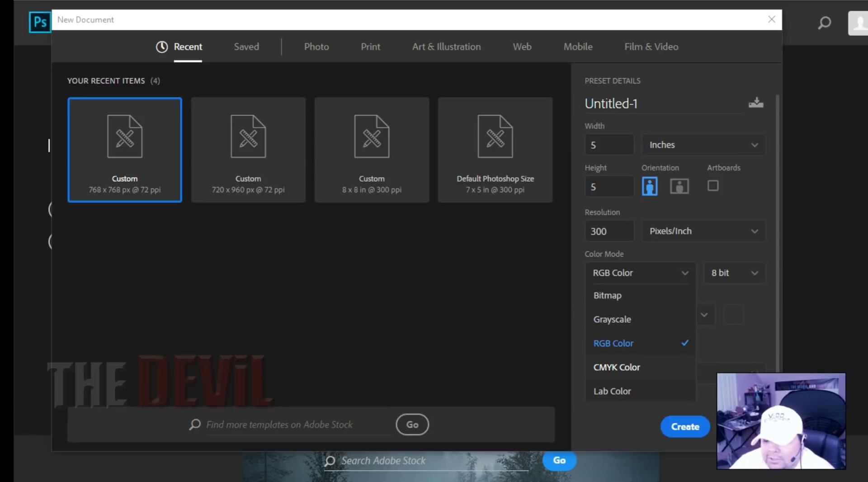
left_click(613, 343)
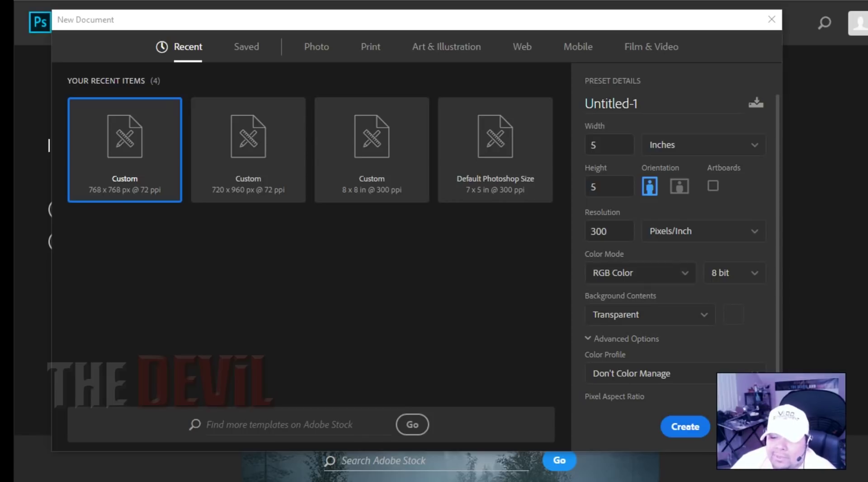
Step: Create the 5 by 5 inch document with a transparent background
left_click(607, 231)
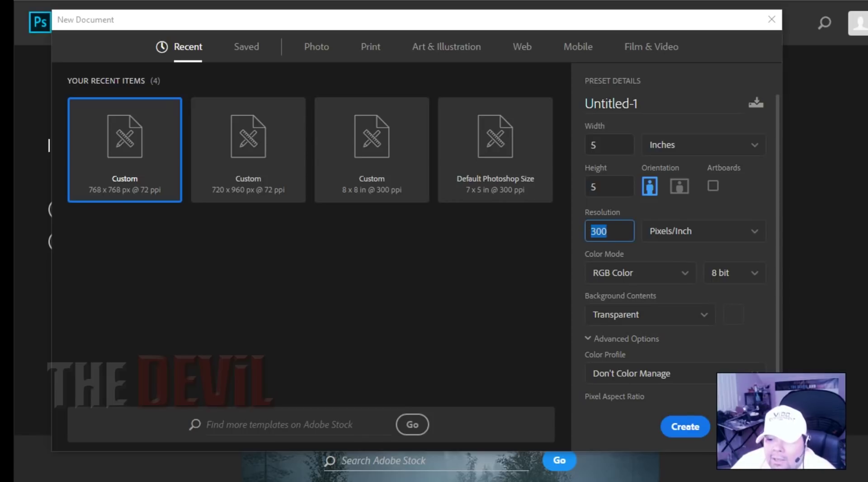
left_click(609, 145)
left_click(609, 186)
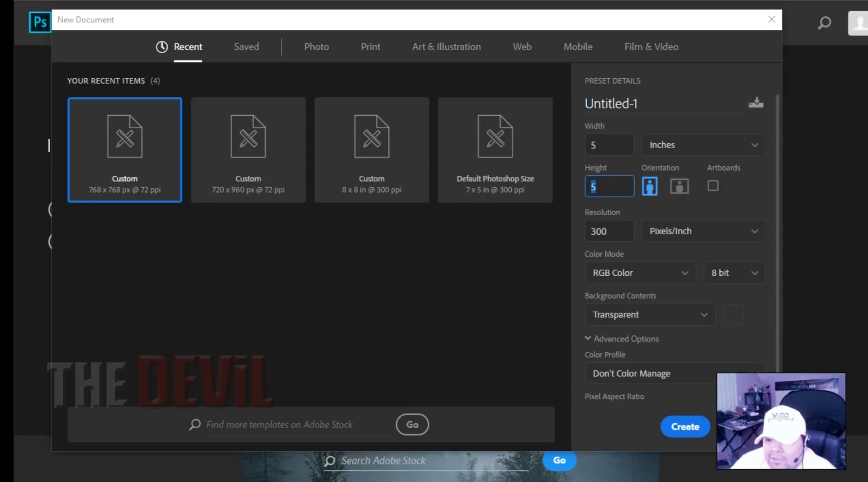
left_click(609, 186)
key("Tab")
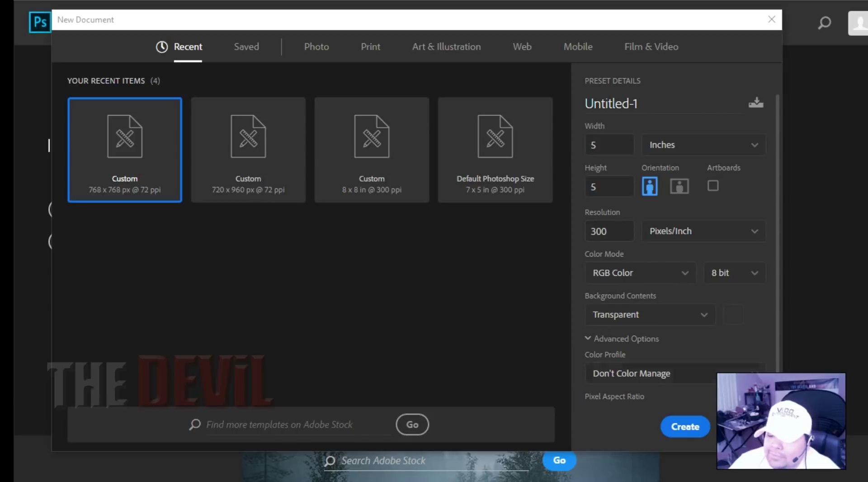
left_click(685, 426)
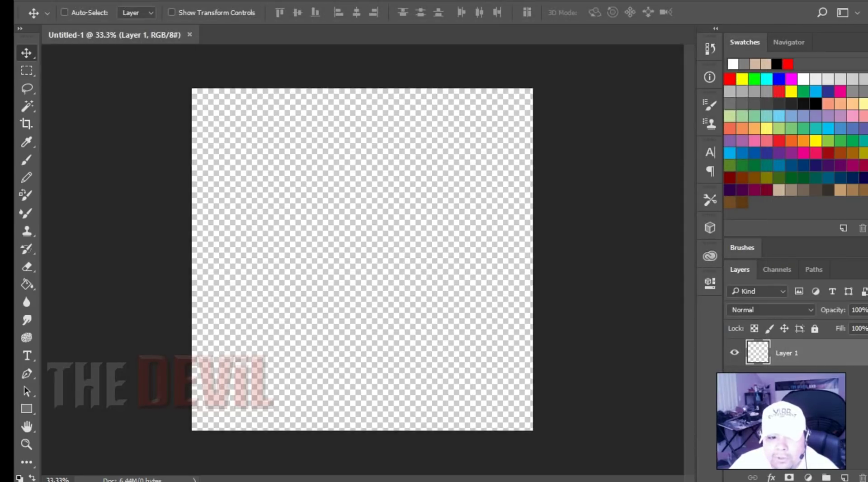
Step: Float the Untitled-1 document in its own enlarged window and set its zoom to 25%
left_click_drag(115, 35, 127, 46)
left_click_drag(416, 410, 578, 462)
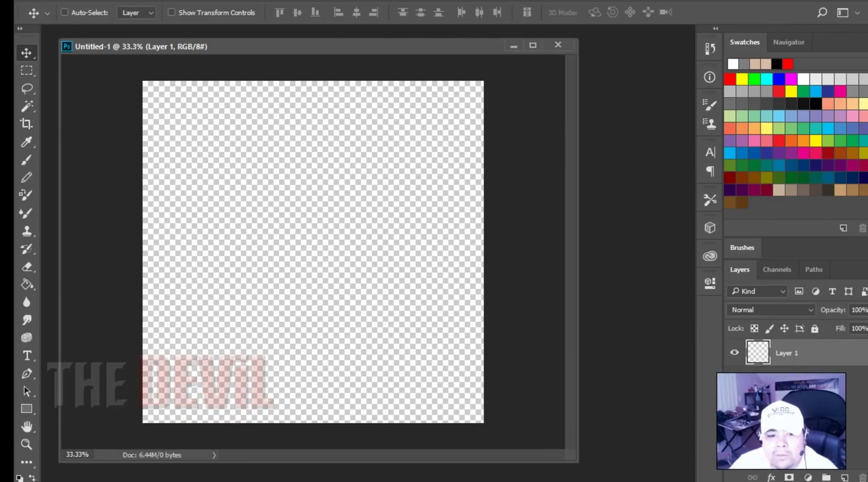
left_click_drag(317, 46, 339, 45)
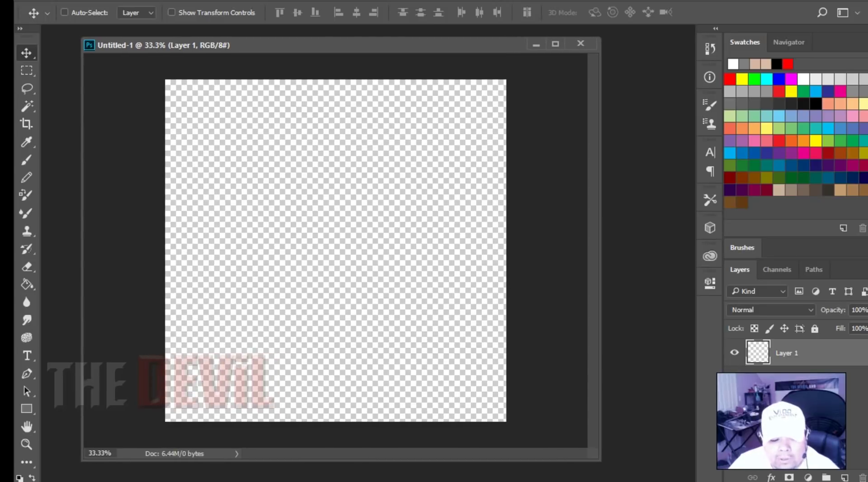
left_click(99, 453)
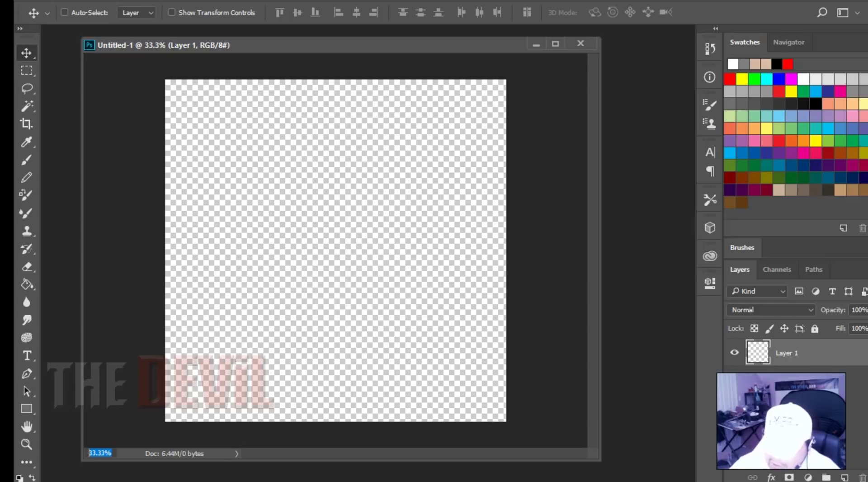
type("25")
key("Return")
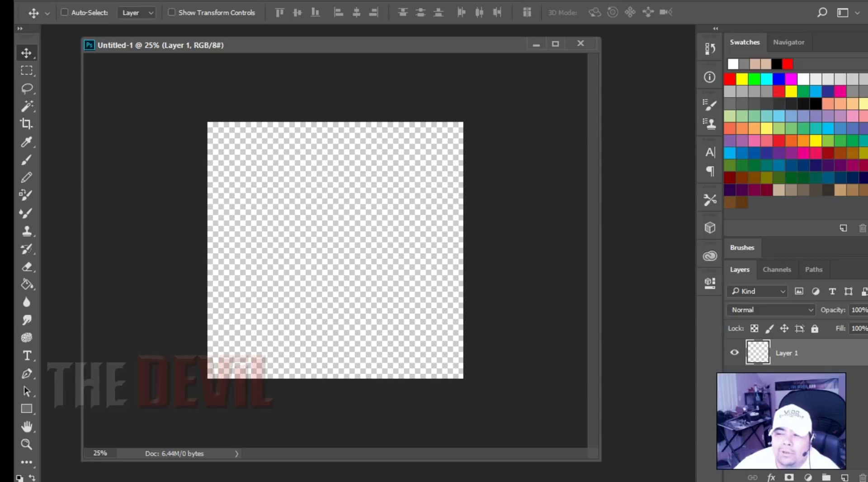
Step: Open the photos IMG_20171202_164623 and IMG_20171202_161338 together from the Downloads folder
key("ctrl+o")
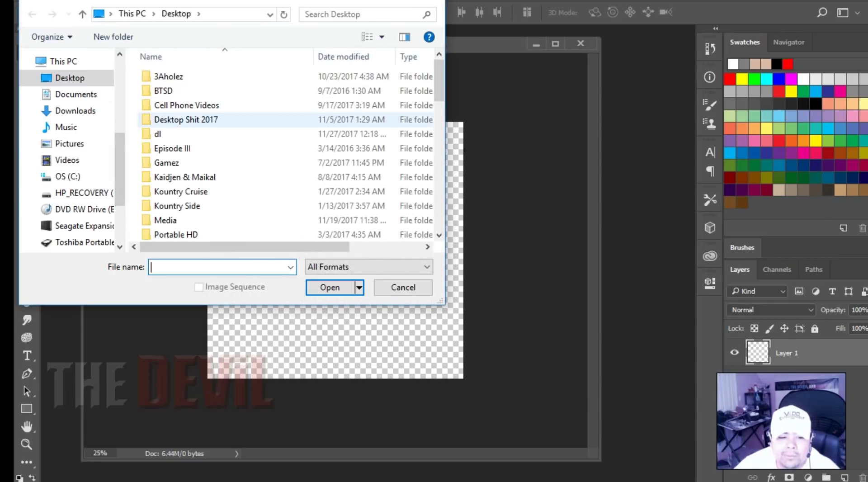
scroll(67, 154, "up", 5)
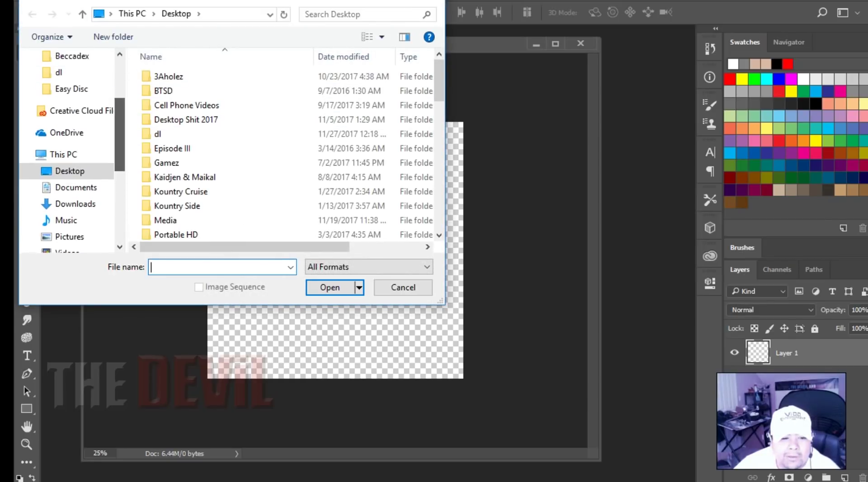
scroll(68, 154, "up", 3)
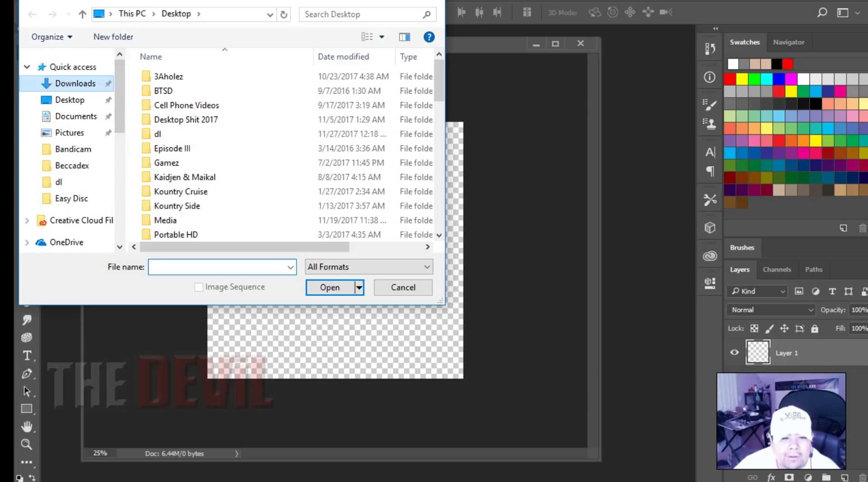
left_click(75, 83)
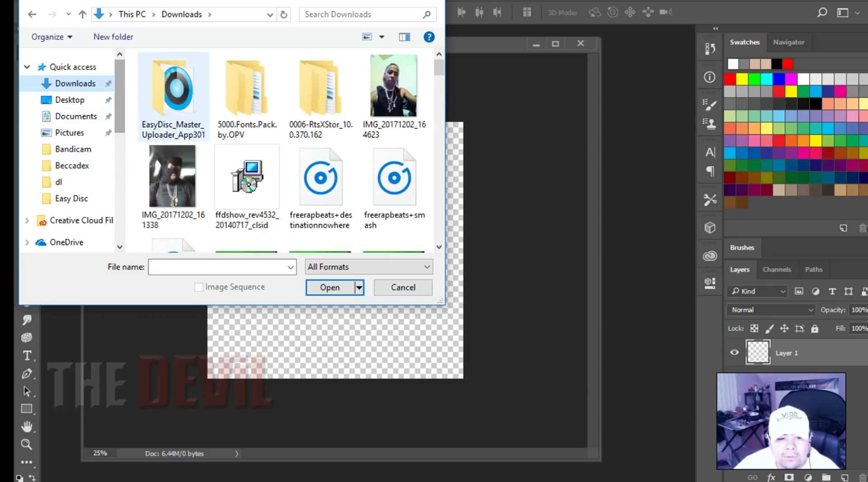
left_click(173, 181)
left_click(393, 86, "ctrl")
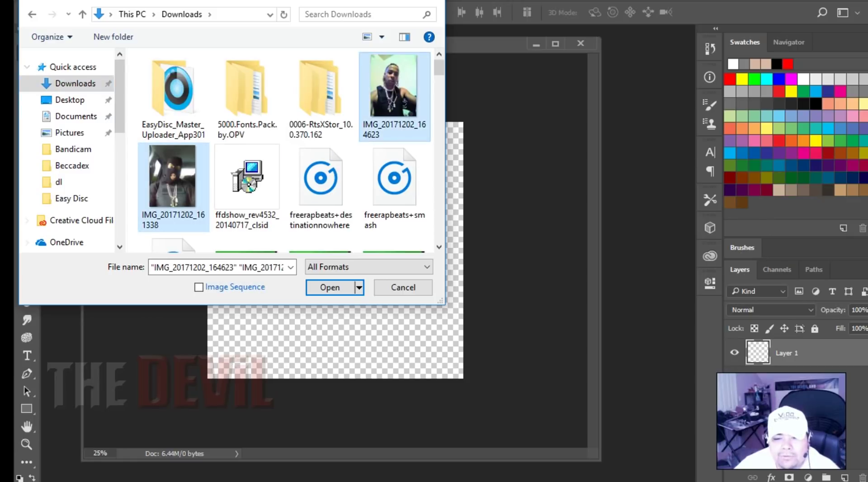
left_click(329, 287)
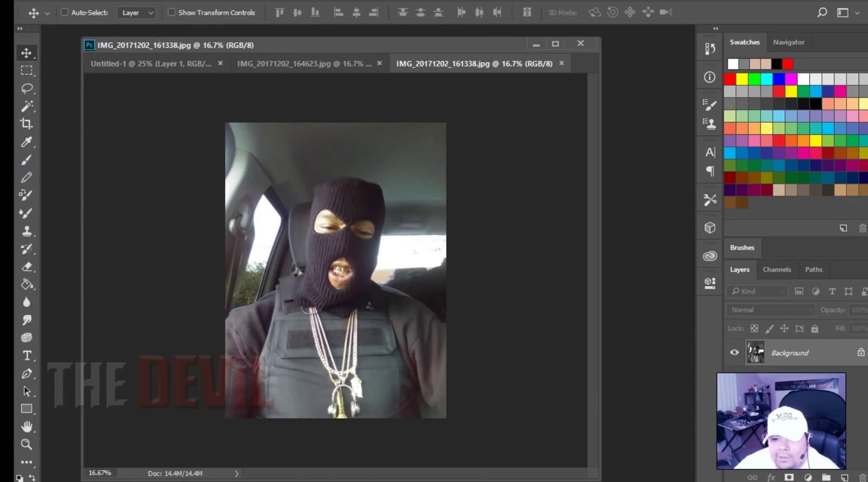
Step: Float both photos in separate windows and minimize IMG_20171202_164623.jpg to uncover the Untitled-1 canvas
left_click_drag(474, 63, 551, 60)
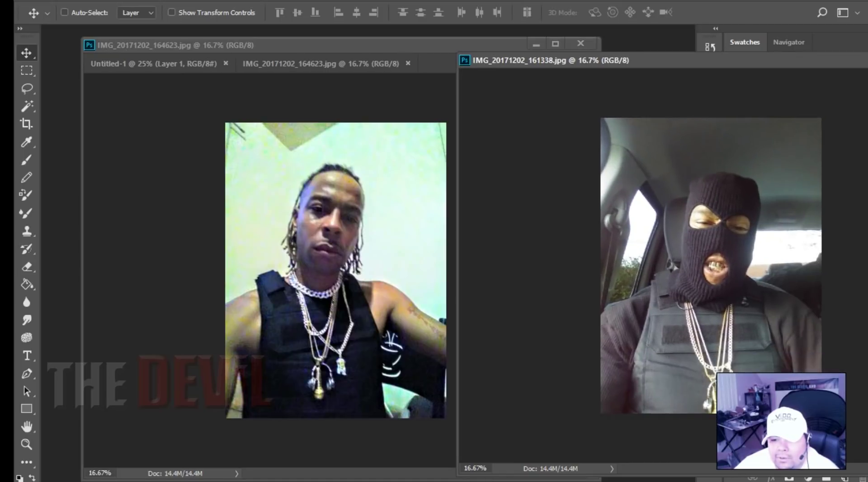
mouse_move(320, 63)
left_mouse_down()
mouse_move(393, 38)
mouse_move(597, 89)
mouse_move(592, 73)
mouse_move(307, 70)
left_mouse_up()
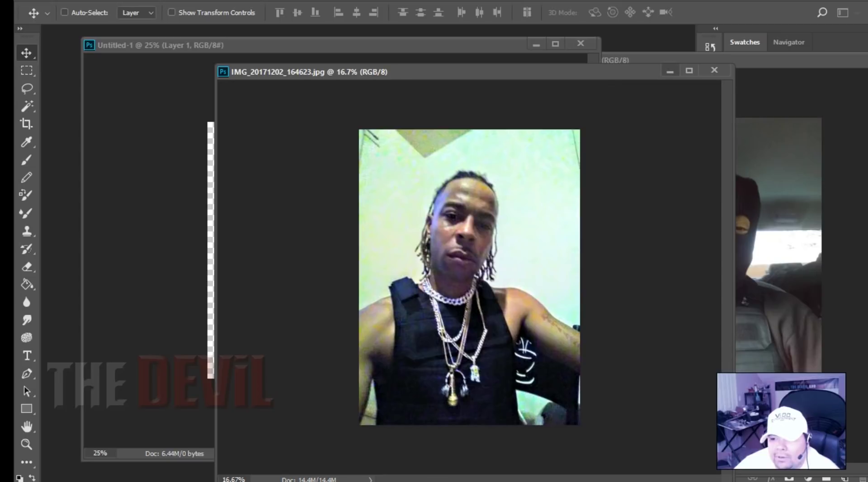
left_click(671, 70)
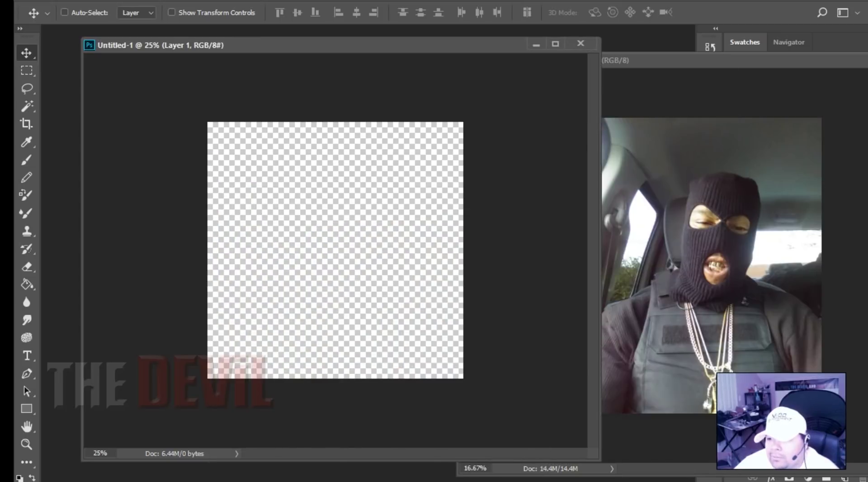
Step: Copy the ski-mask photo into Untitled-1 as a layer positioned over the canvas, and minimize the source photo's window
left_click_drag(670, 225, 334, 249)
left_click_drag(386, 247, 358, 250)
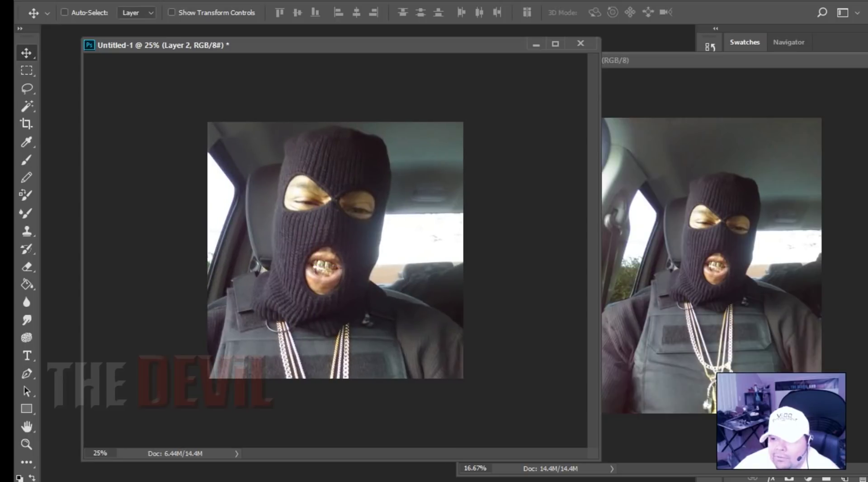
left_click(661, 60)
left_click_drag(661, 60, 346, 75)
left_click(639, 74)
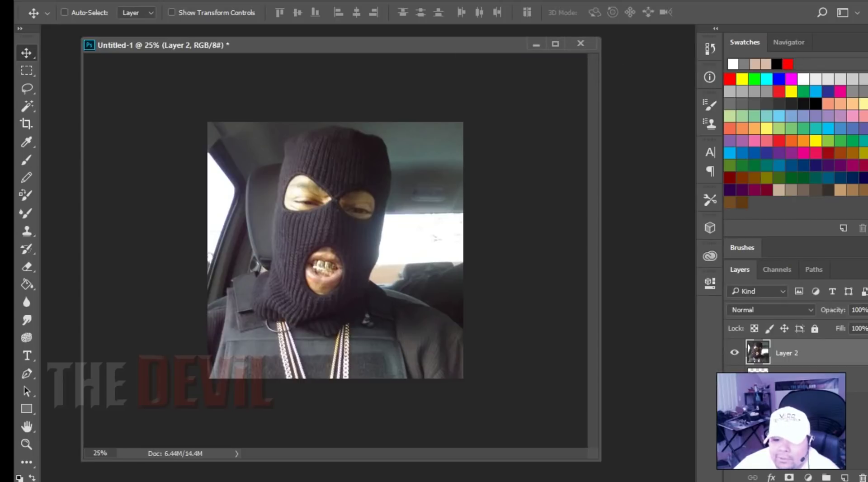
mouse_move(311, 208)
left_mouse_down()
mouse_move(319, 206)
mouse_move(319, 225)
mouse_move(313, 197)
left_mouse_up()
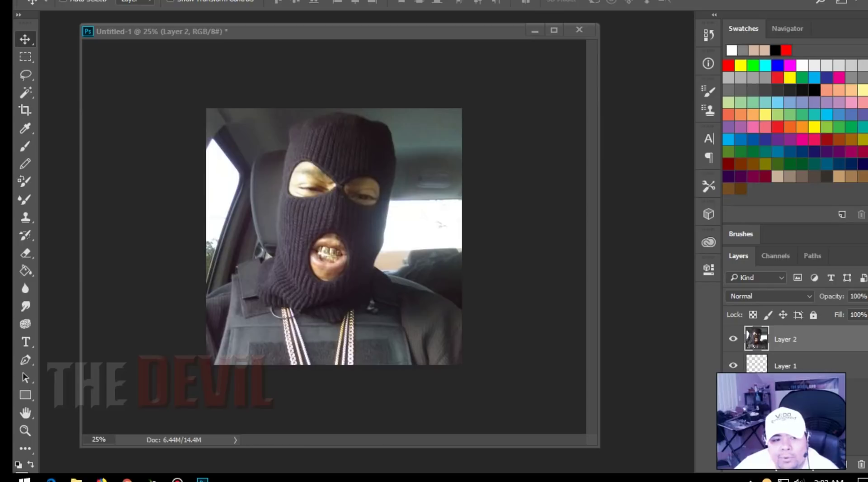
Step: Scale the ski-mask photo layer down to the canvas width and shift it up so the masked head sits higher
key("alt+Tab")
left_click(96, 0)
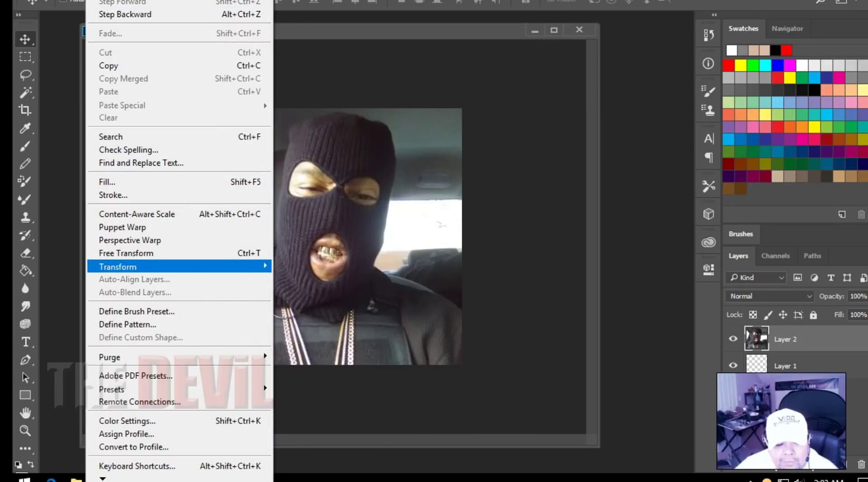
mouse_move(204, 267)
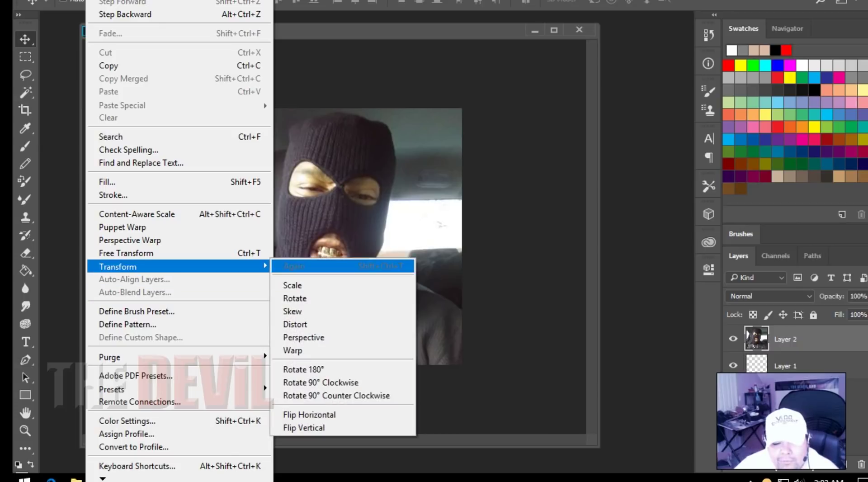
left_click(299, 285)
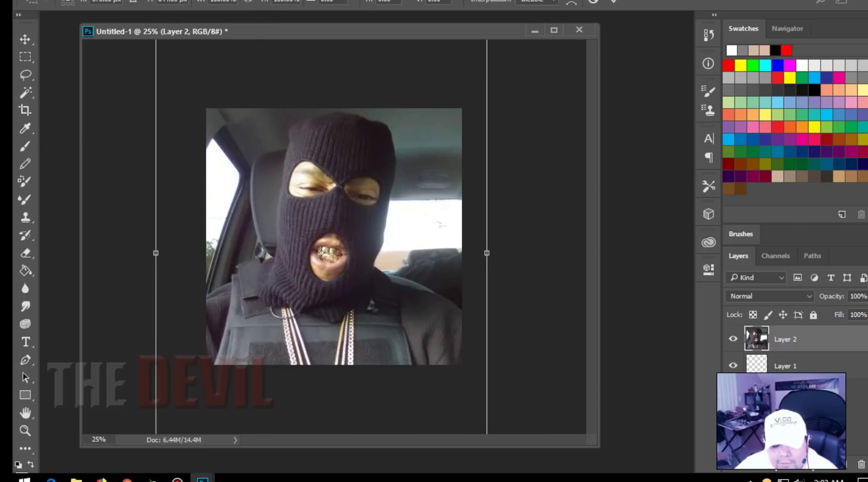
left_click_drag(321, 253, 335, 280)
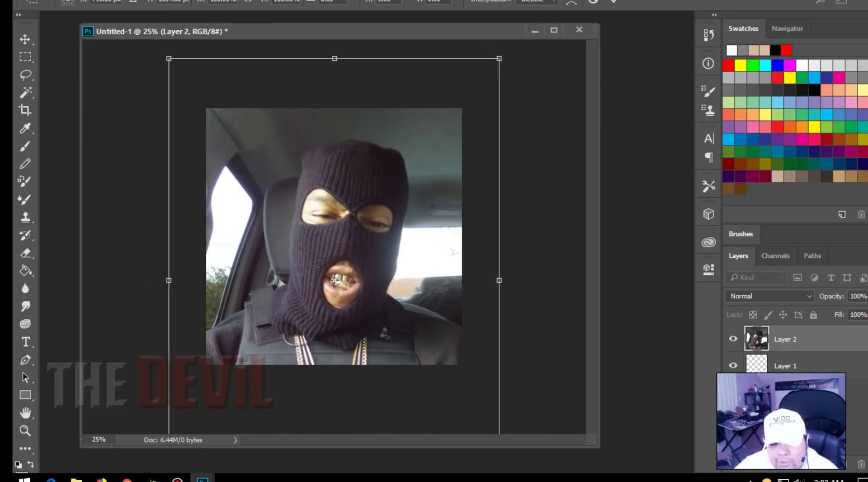
left_click_drag(169, 58, 203, 105)
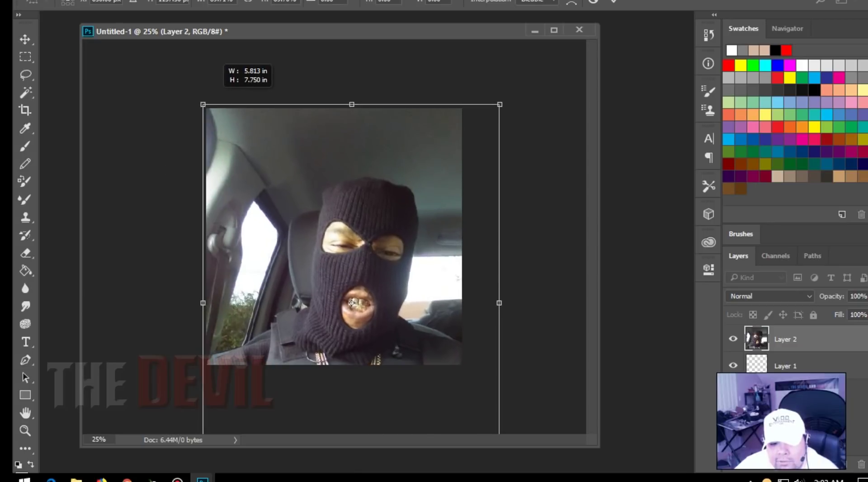
left_click_drag(311, 216, 274, 166)
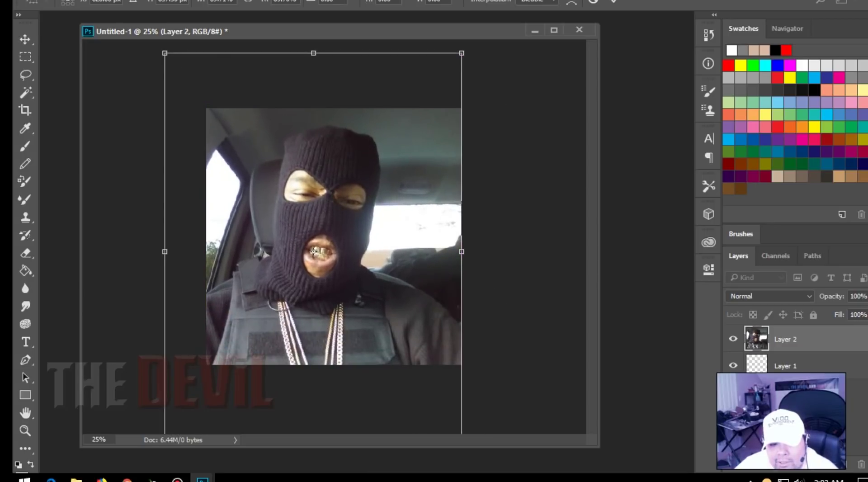
left_click_drag(165, 54, 205, 106)
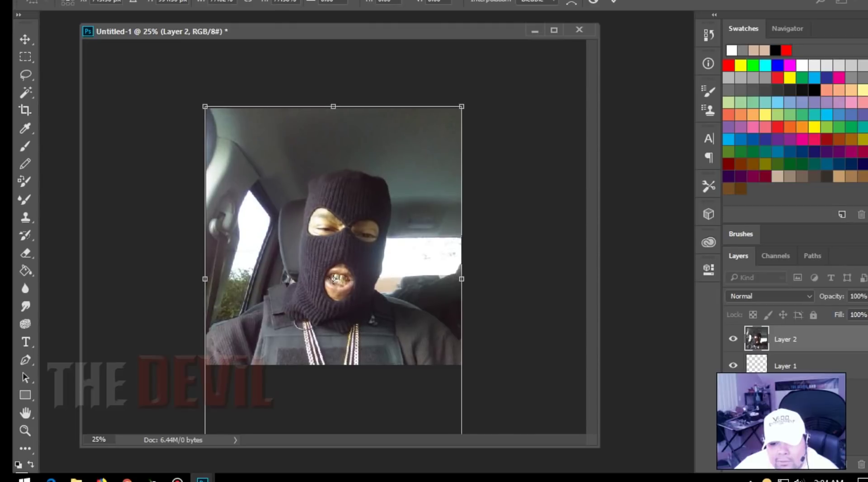
left_click_drag(431, 206, 433, 164)
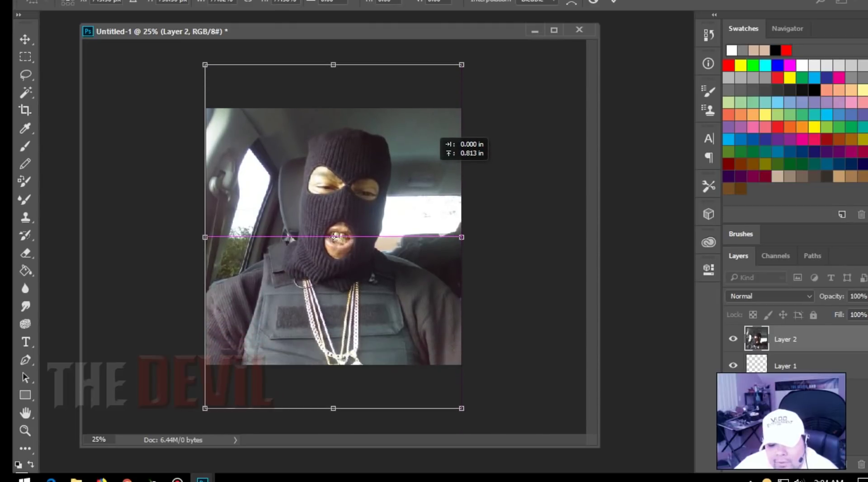
Step: Shrink the photo slightly, leaving thin side margins, raise it until the mask nears the canvas's upper edge, and apply the transform
left_click_drag(461, 408, 453, 397)
left_click_drag(409, 307, 413, 279)
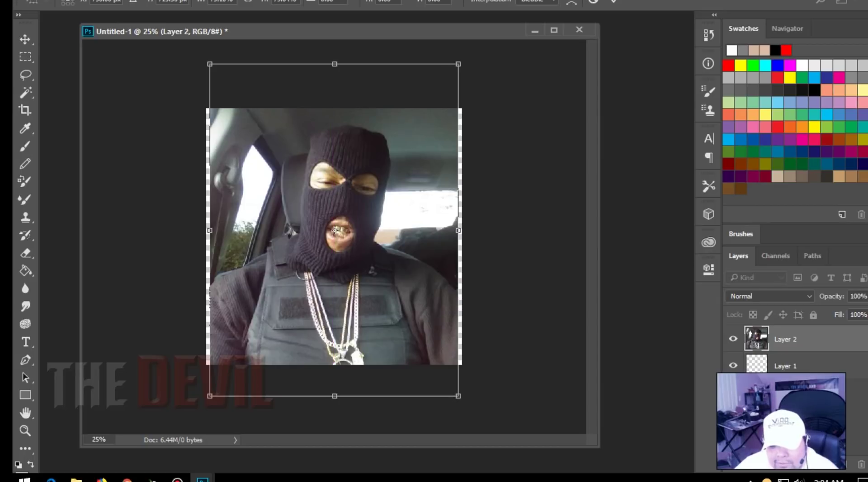
mouse_move(391, 174)
left_mouse_down()
mouse_move(391, 141)
mouse_move(390, 158)
left_mouse_up()
key("Return")
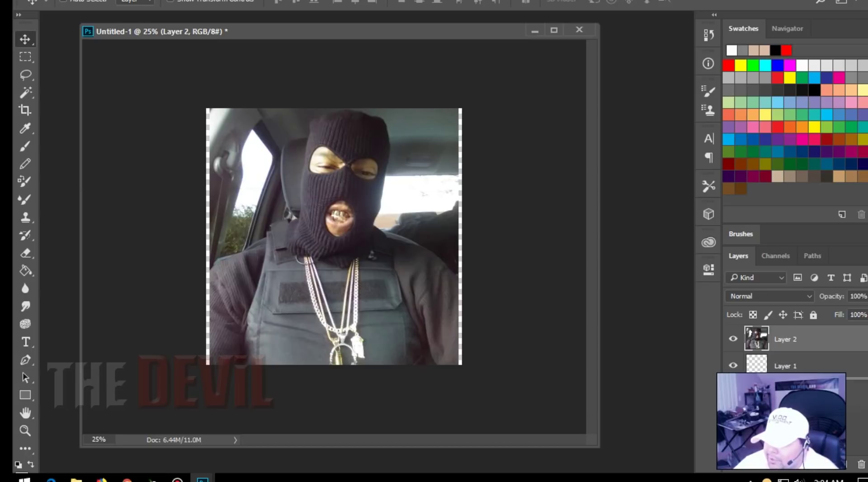
Step: Merge the visible layers and add a new empty layer beneath the photo layer
key("ctrl+shift+e")
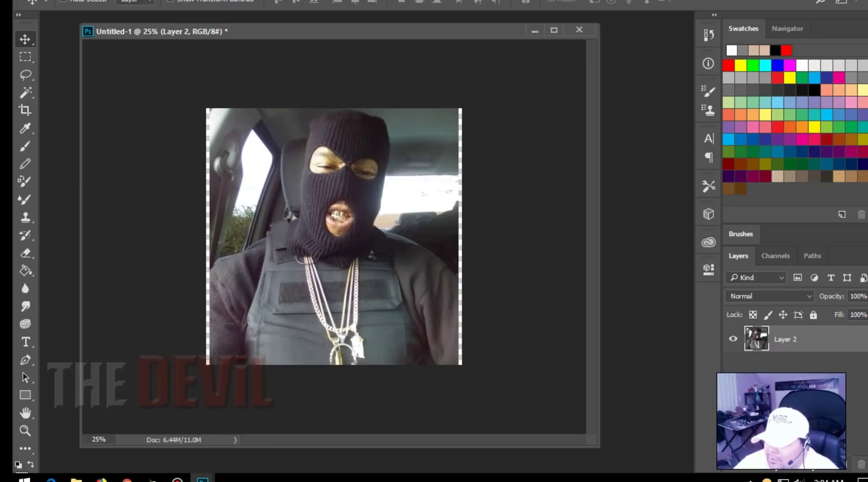
key("ctrl+shift+alt+n")
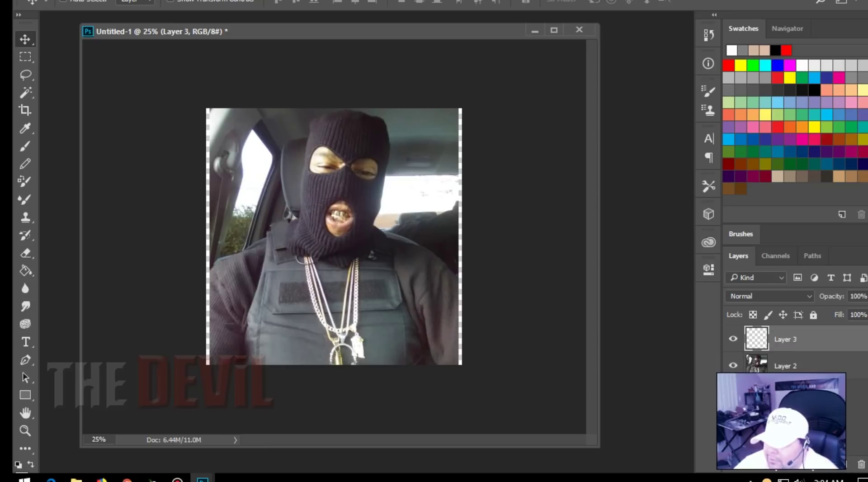
key("ctrl+bracketleft")
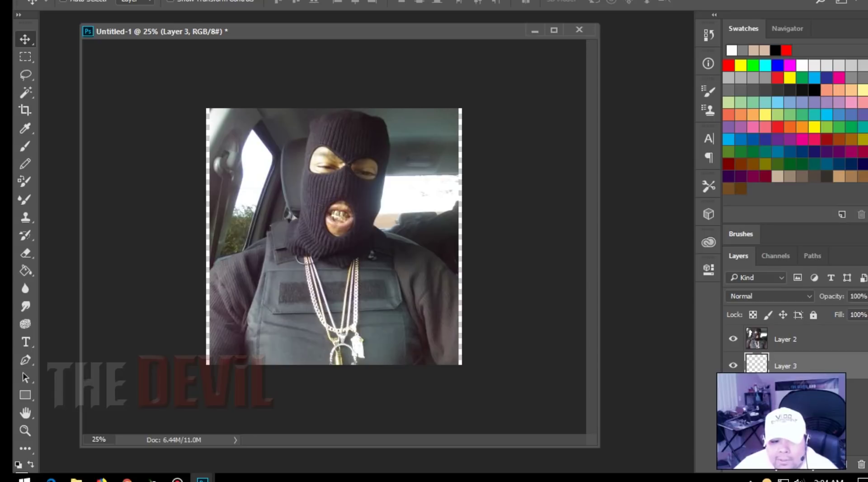
Step: Fill the empty layer beneath the photo with black using the Paint Bucket and default colors
left_click(26, 271)
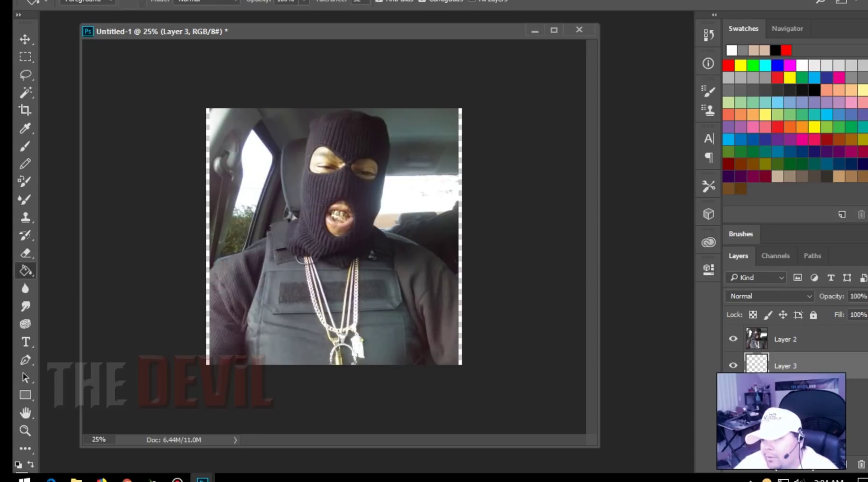
key("d")
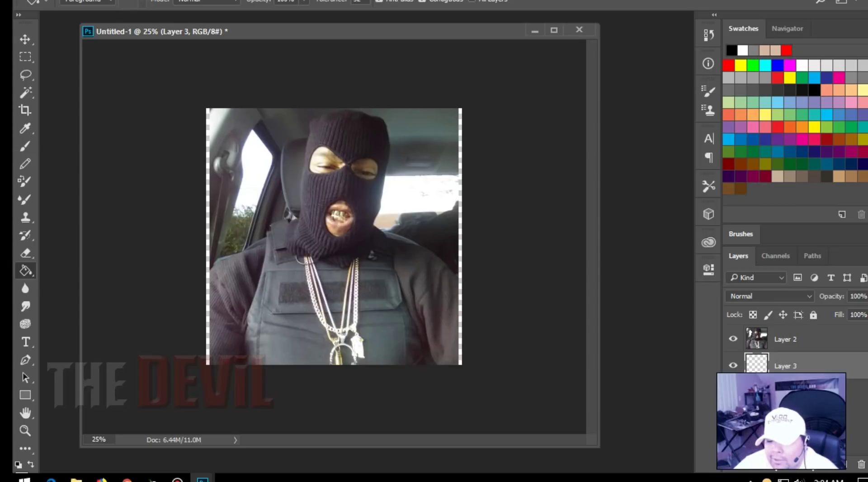
left_click(372, 256)
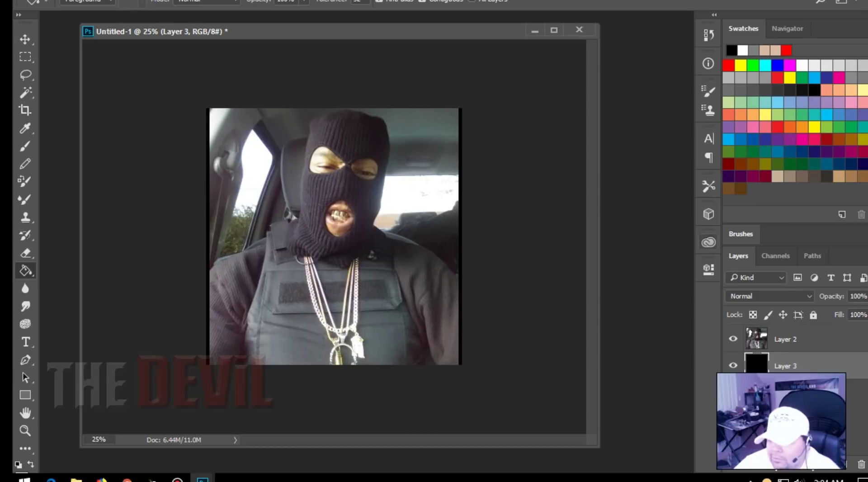
Step: In a Levels adjustment on the photo layer, set midtones to 0.96, output white to 226 and input white to 233
left_click(785, 339)
left_click(97, 1)
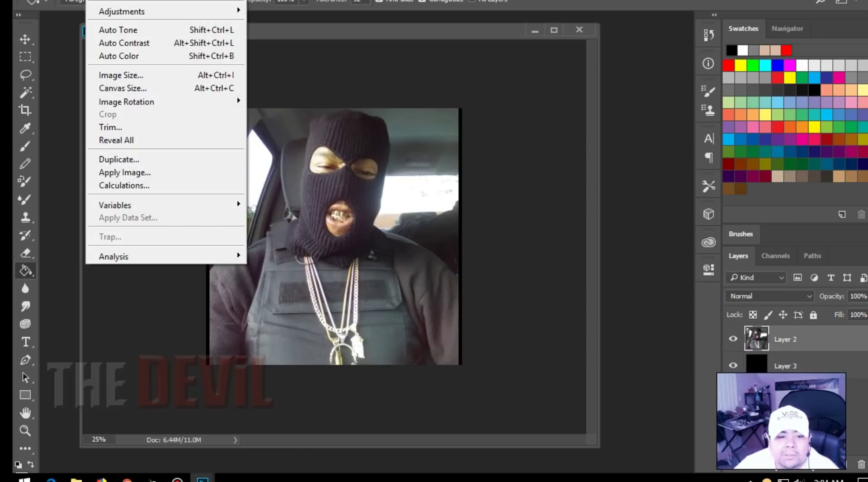
mouse_move(163, 11)
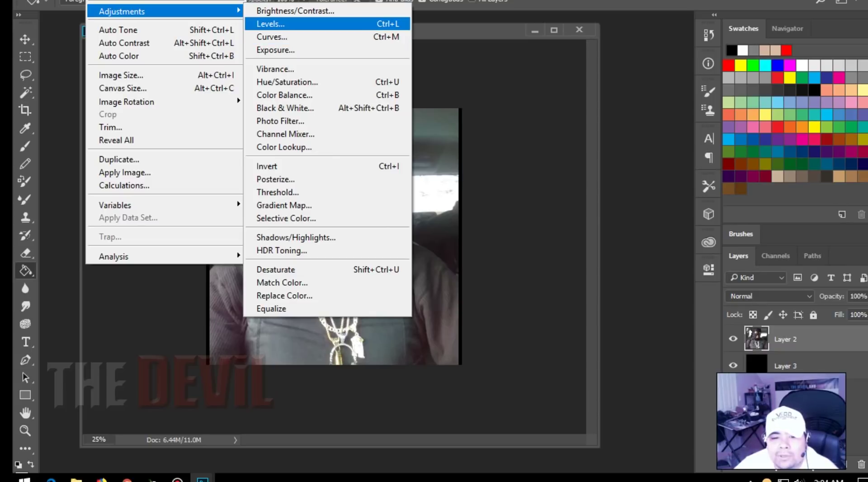
left_click(270, 24)
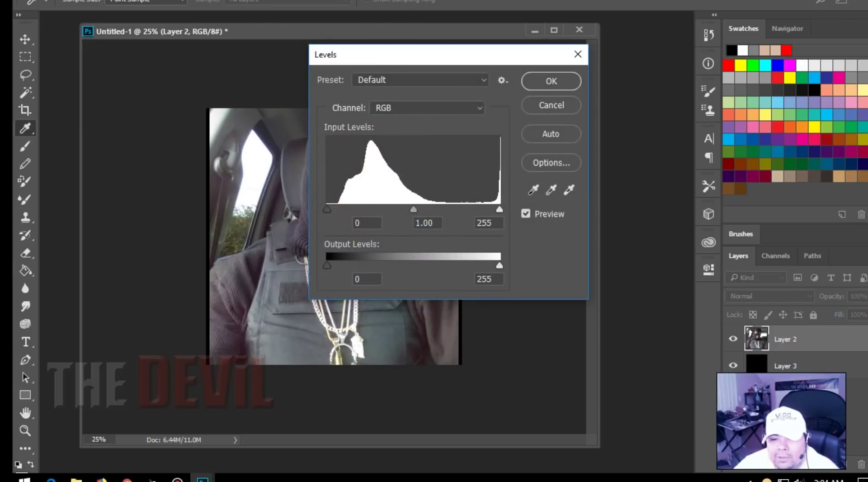
left_click_drag(425, 56, 581, 56)
left_click_drag(571, 211, 574, 211)
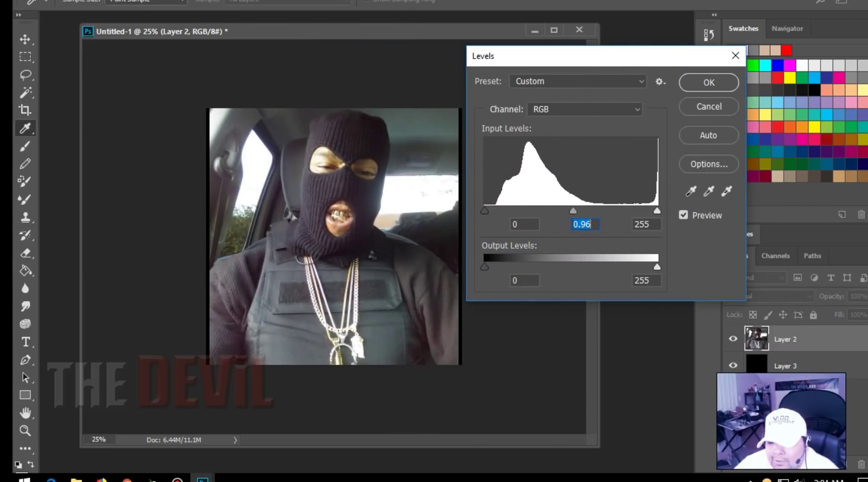
left_click_drag(657, 267, 638, 267)
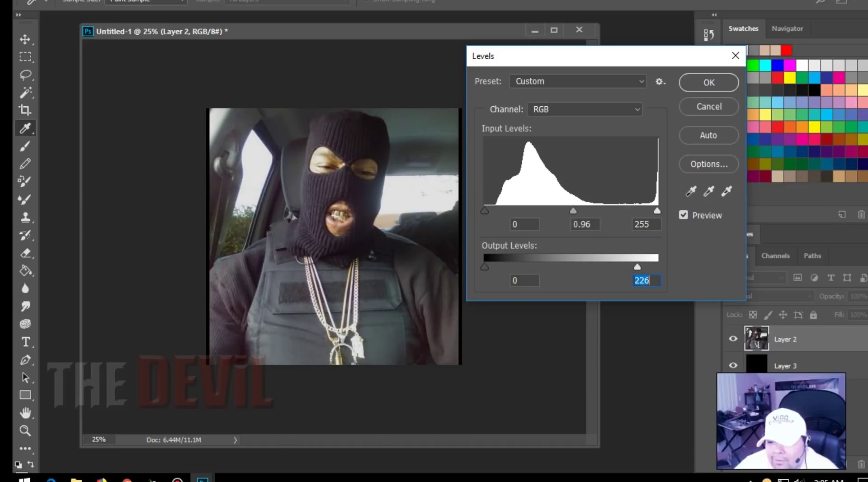
left_click_drag(657, 210, 642, 210)
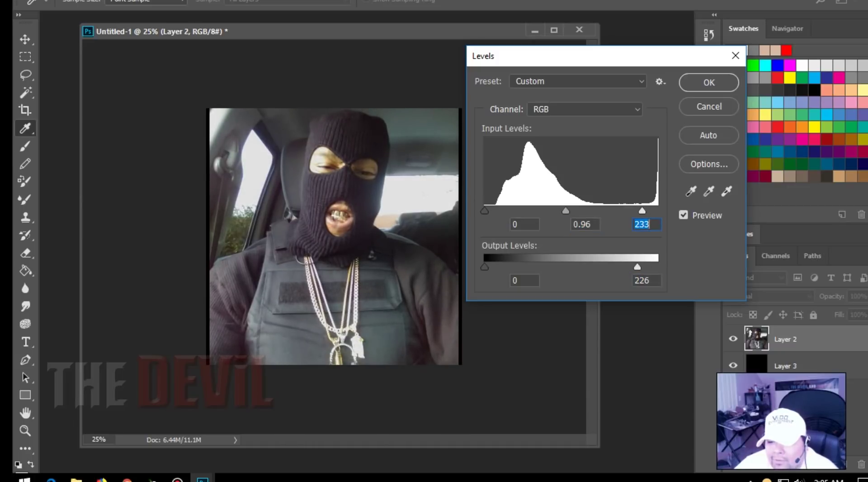
Step: Raise the Levels input black point slightly, readjust the midtones, and apply the adjustment to the photo
left_click_drag(566, 210, 571, 210)
left_click_drag(485, 210, 497, 210)
left_click_drag(576, 211, 577, 211)
key("Return")
key("g")
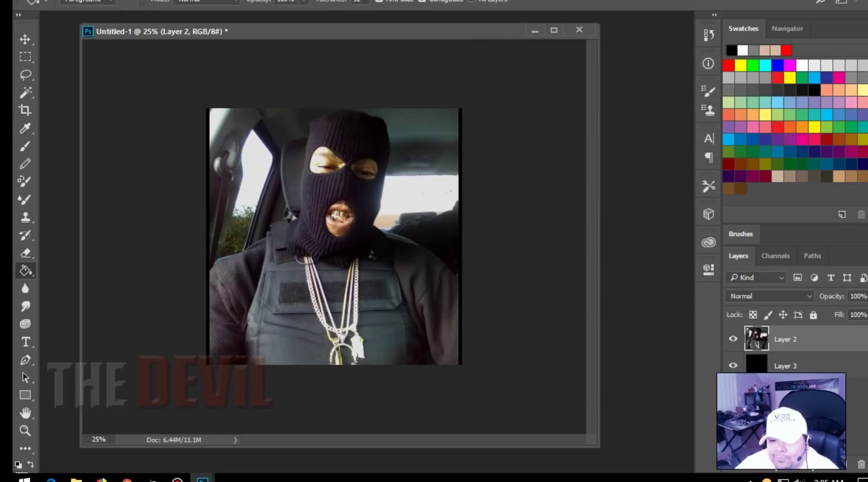
Step: Start a Selective Color adjustment on the photo layer
left_click(97, 1)
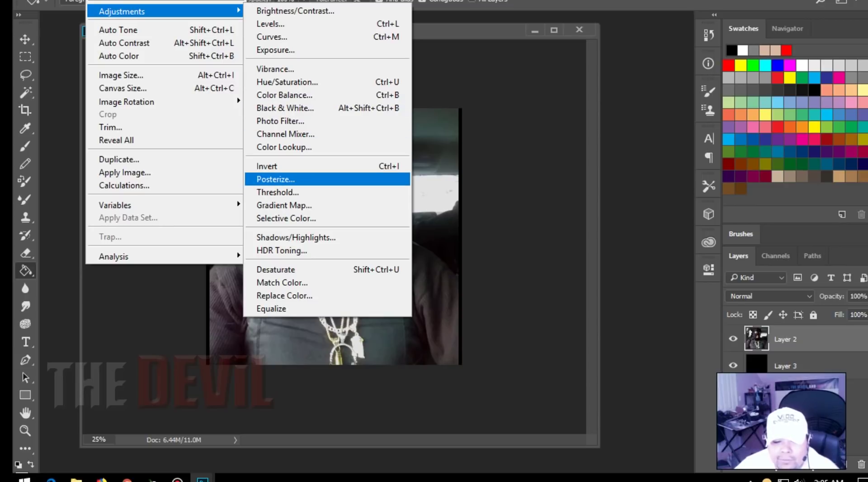
left_click(285, 218)
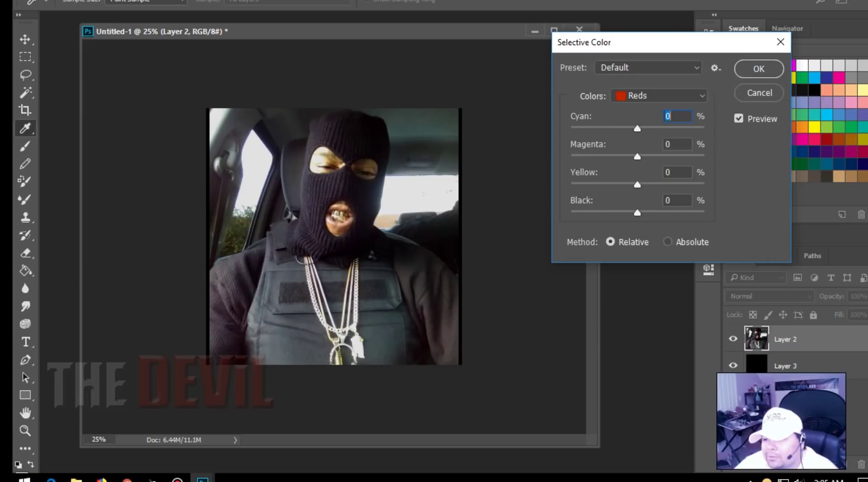
key("Up")
key("Down")
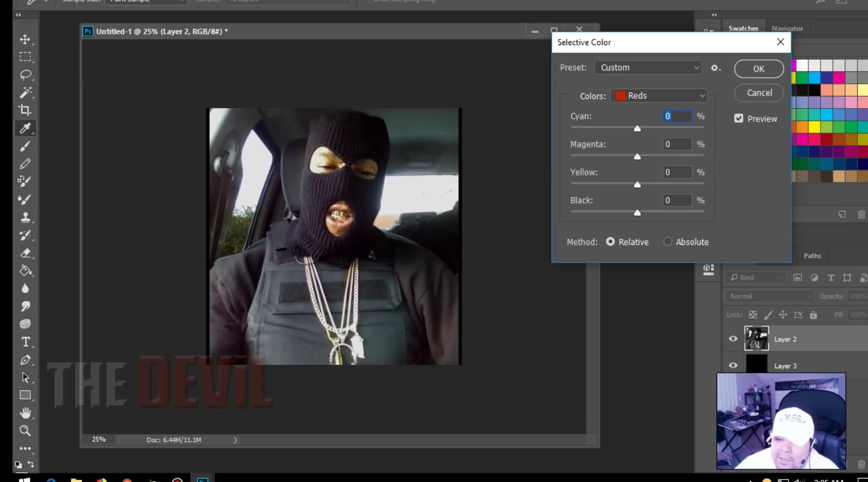
Step: Try raising the cyan amount in the Reds to +12%
key("Up")
key("Up")
key("Up")
key("Up")
key("Up")
key("Up")
key("Up")
key("Up")
key("Up")
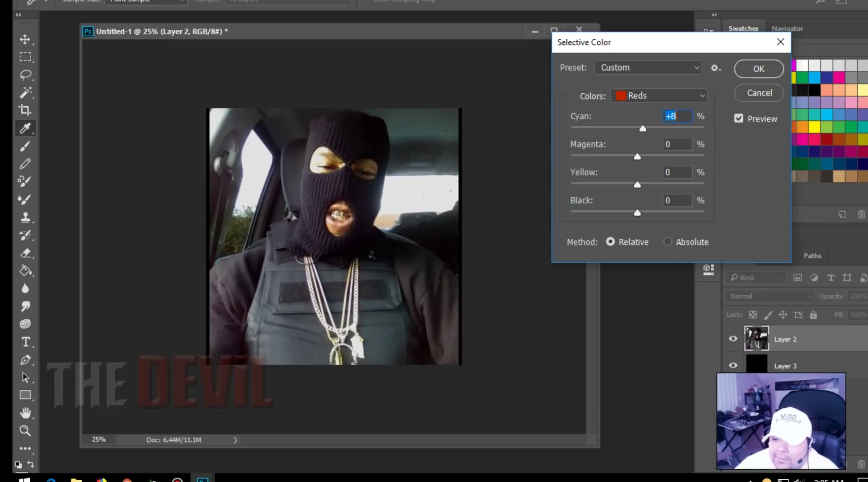
key("Up")
key("Up")
key("Up")
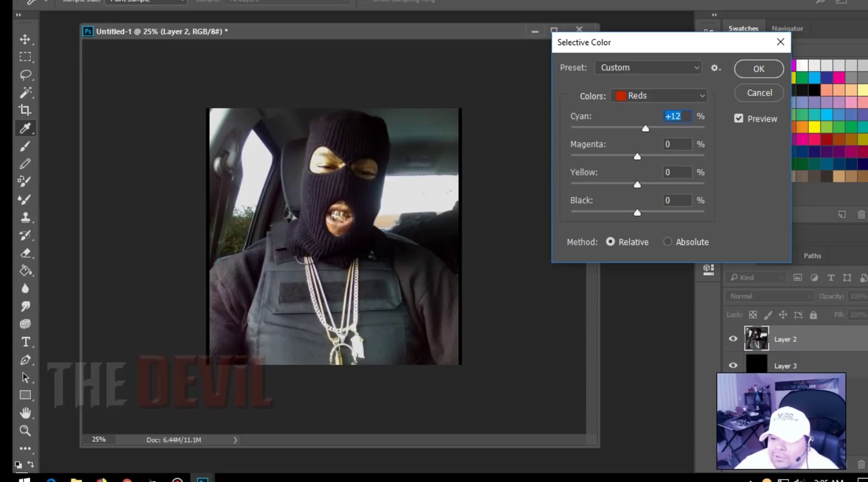
Step: Return the cyan amount in the Reds to 0%
left_click(659, 96)
left_click(659, 96)
left_click(659, 95)
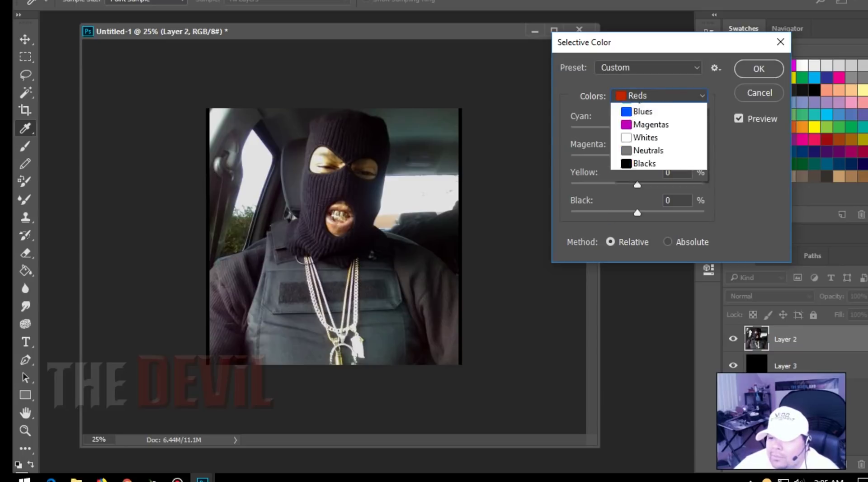
left_click(659, 95)
key("Tab")
key("shift+Down")
key("Down")
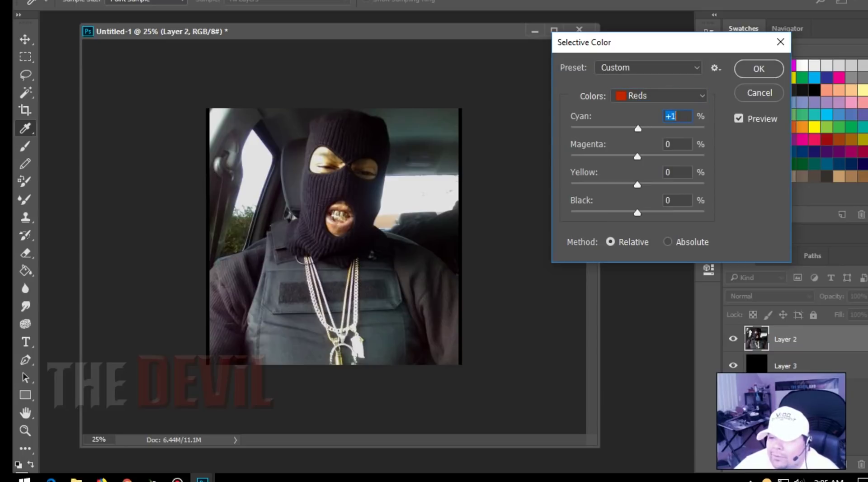
key("Down")
Step: Switch Selective Color to the Blacks and set their cyan amount to +8%
key("shift+Tab")
key("alt+Down")
key("Down")
key("Down")
key("Down")
key("Down")
key("Down")
key("Down")
key("Down")
key("Down")
key("Return")
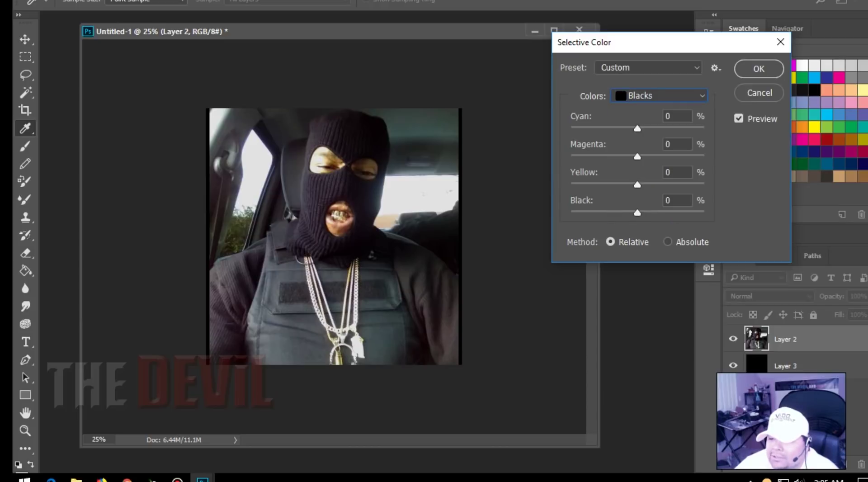
key("Tab")
key("Up")
key("Up")
key("Up")
key("Up")
key("Up")
key("Up")
key("Up")
key("Up")
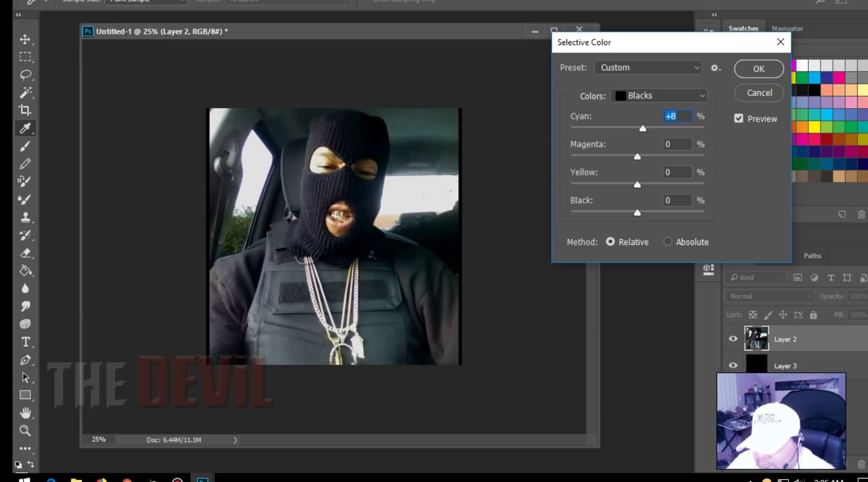
Step: Set the black amount to +6% for the Blacks and to -100% for the Whites
left_click_drag(637, 212, 642, 212)
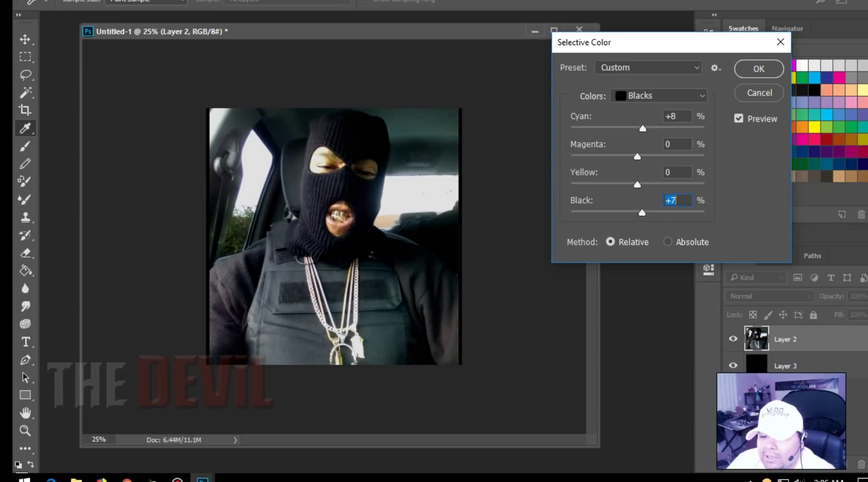
key("Down")
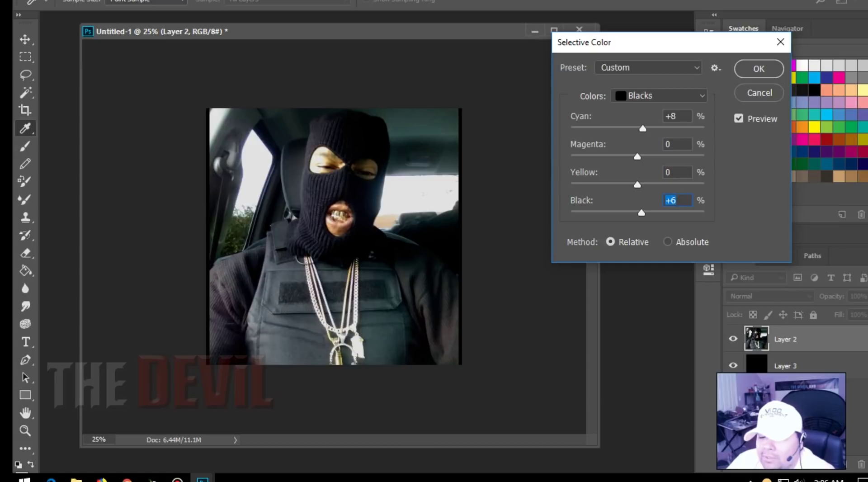
left_click(658, 96)
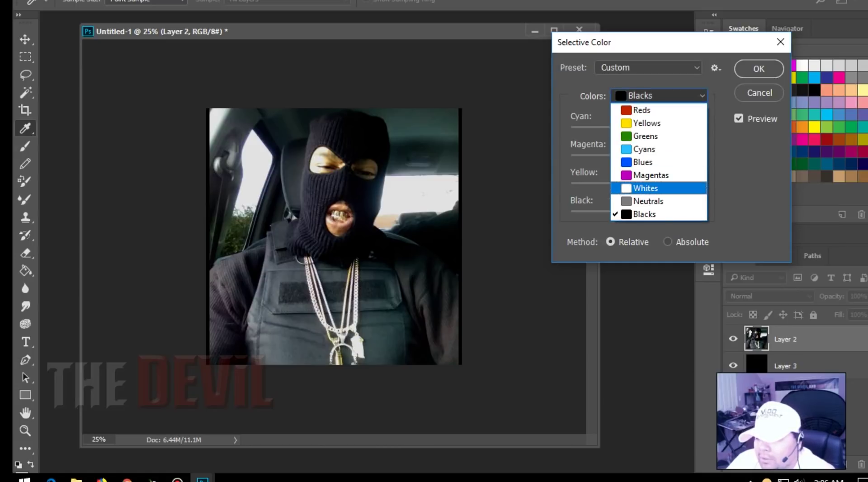
left_click(658, 187)
left_click_drag(637, 213, 570, 213)
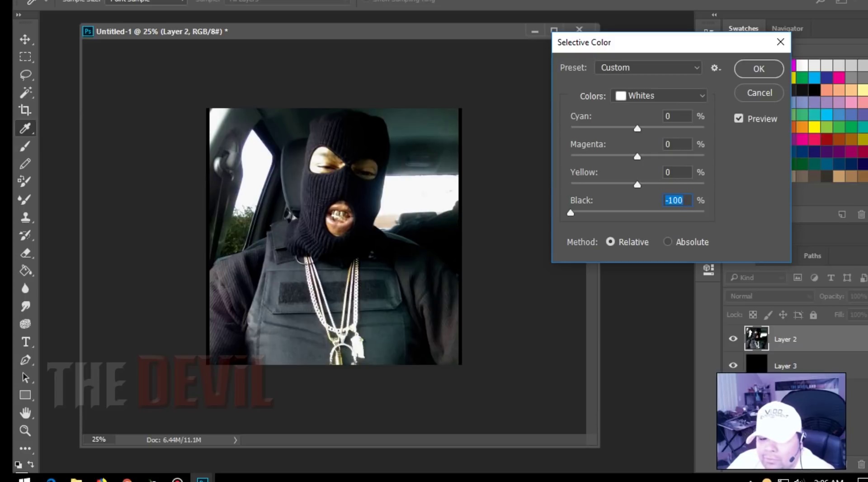
Step: Set the Neutrals to cyan +10%, magenta -1%, yellow -46% and black -38%, and apply the Selective Color adjustment
left_click(658, 96)
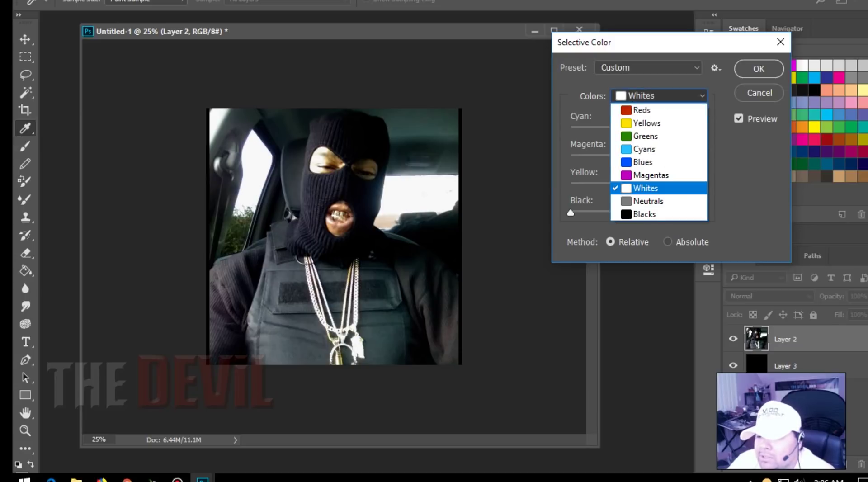
left_click(658, 201)
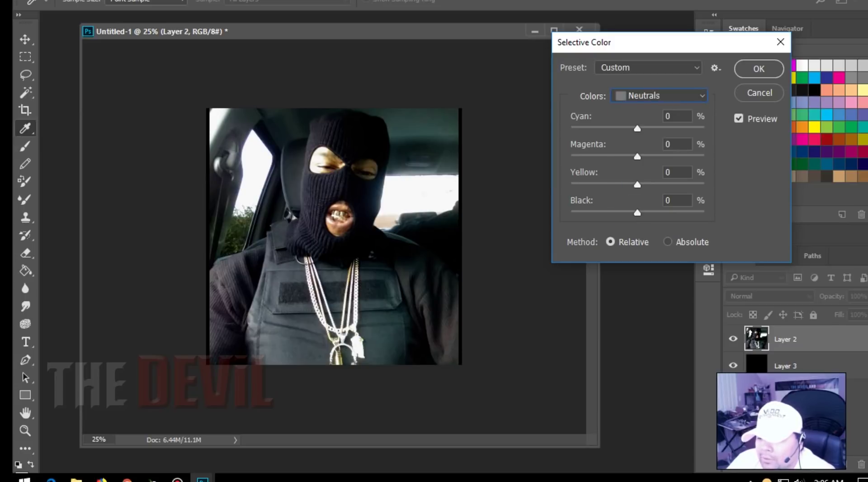
left_click_drag(637, 128, 645, 156)
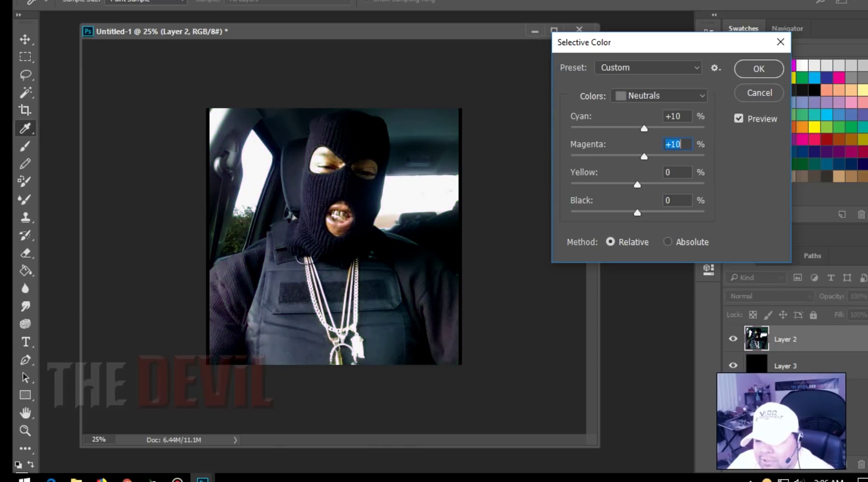
left_click_drag(637, 213, 612, 212)
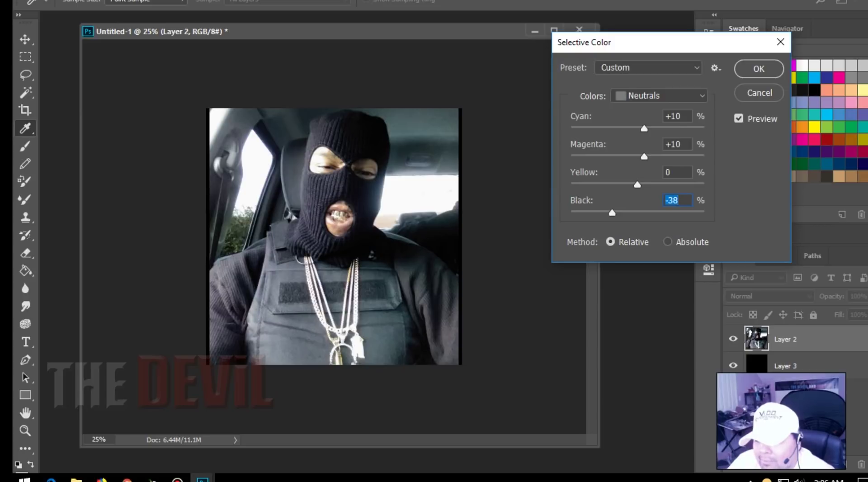
left_click_drag(638, 185, 607, 184)
left_click_drag(644, 156, 636, 156)
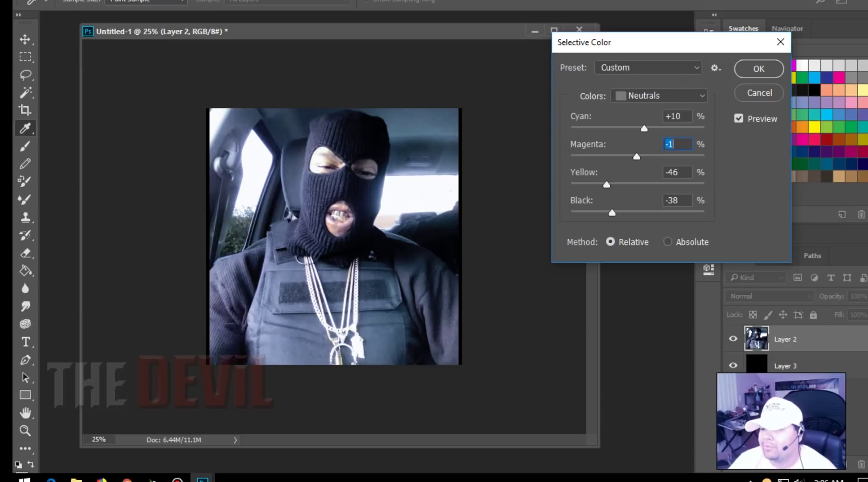
left_click(758, 69)
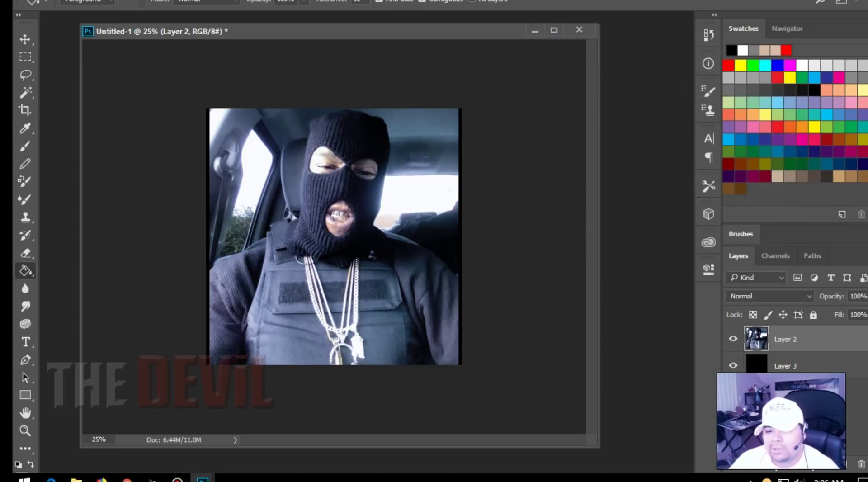
Step: Duplicate the color-corrected photo layer and set the copy's blend mode to Dissolve
left_click_drag(805, 340, 846, 464)
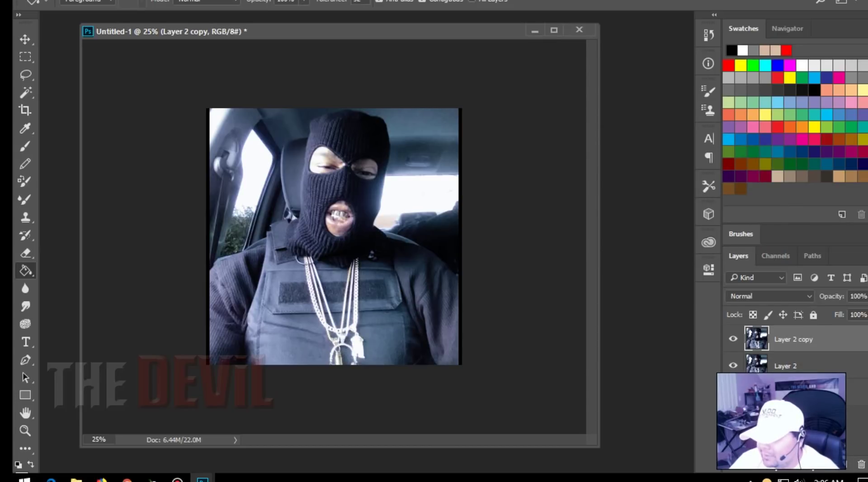
left_click(770, 296)
key("Escape")
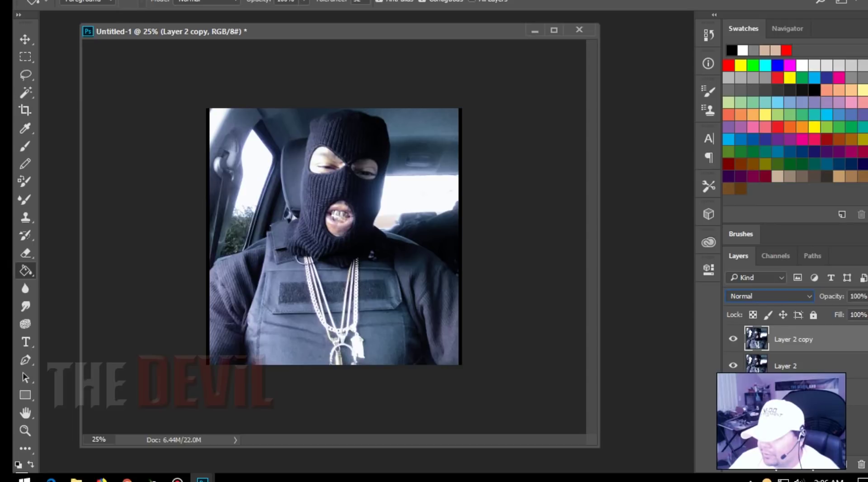
left_click(770, 297)
key("Down")
key("Down")
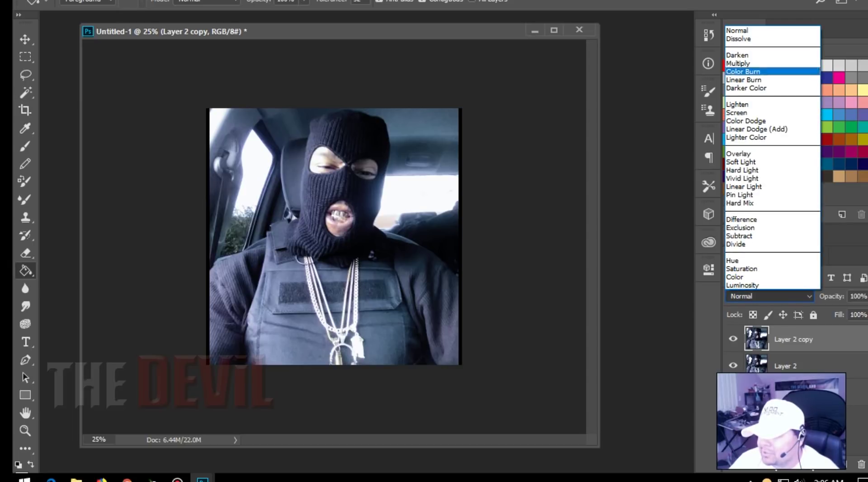
key("Up")
key("Return")
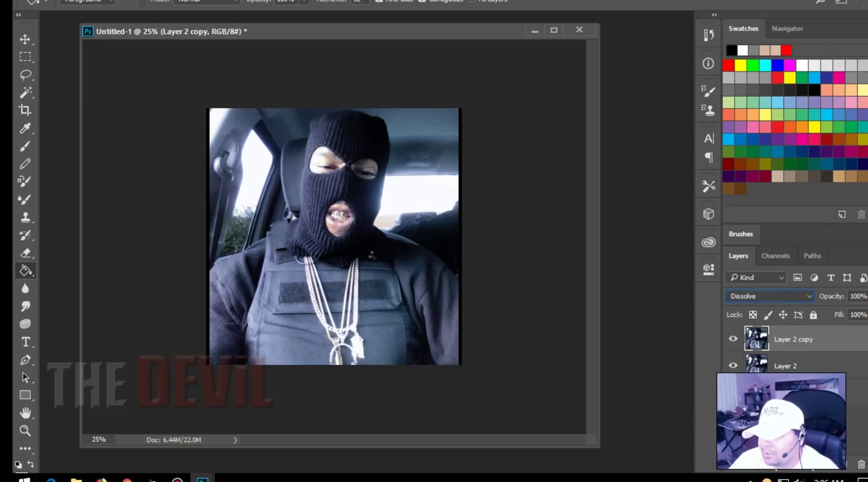
left_click(770, 296)
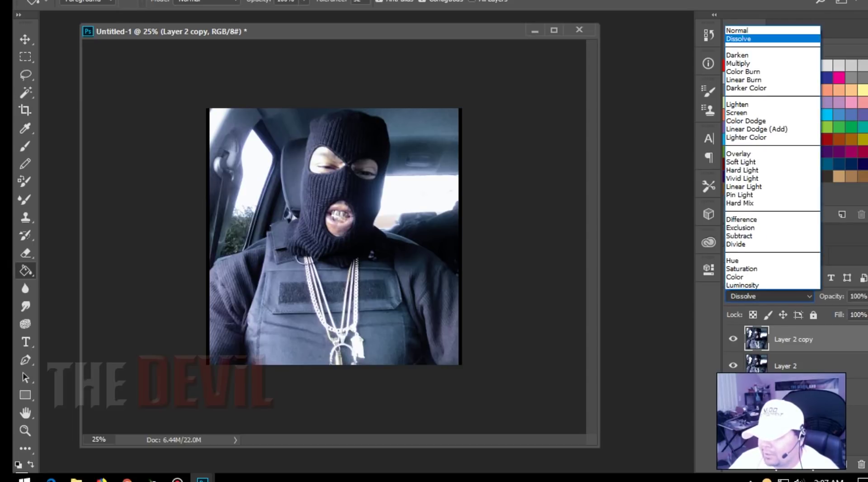
key("Escape")
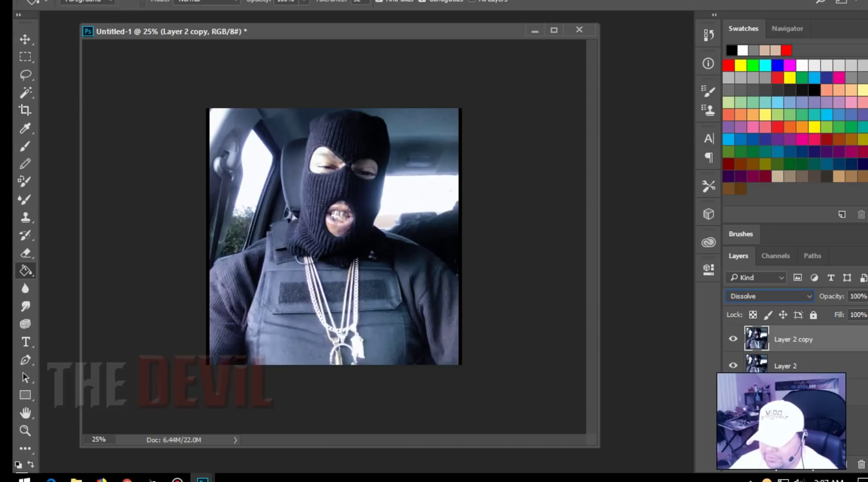
Step: Try successive blend modes on the duplicated photo layer, including Multiply, Darker Color, Linear Dodge (Add), Overlay, Vivid Light, Difference and Saturation
key("Down")
key("Down")
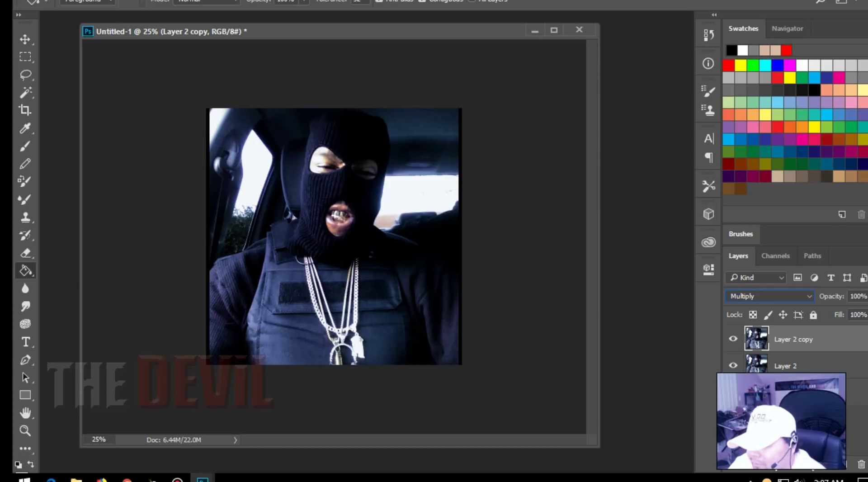
key("Down")
key("Down")
key("Down")
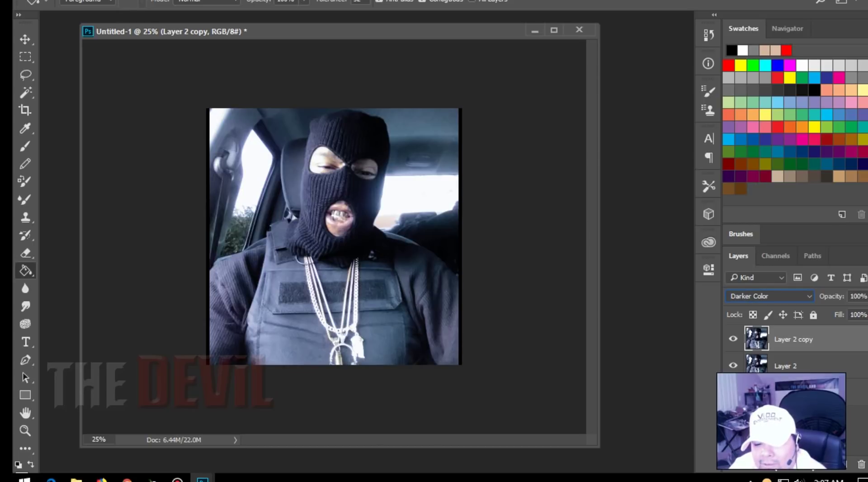
key("Down")
key("Down")
key("Down")
key("Down")
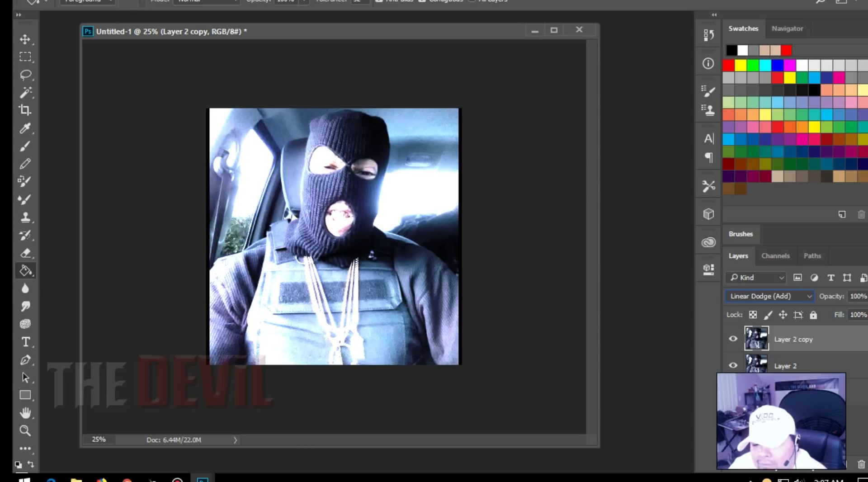
key("Down")
key("Down")
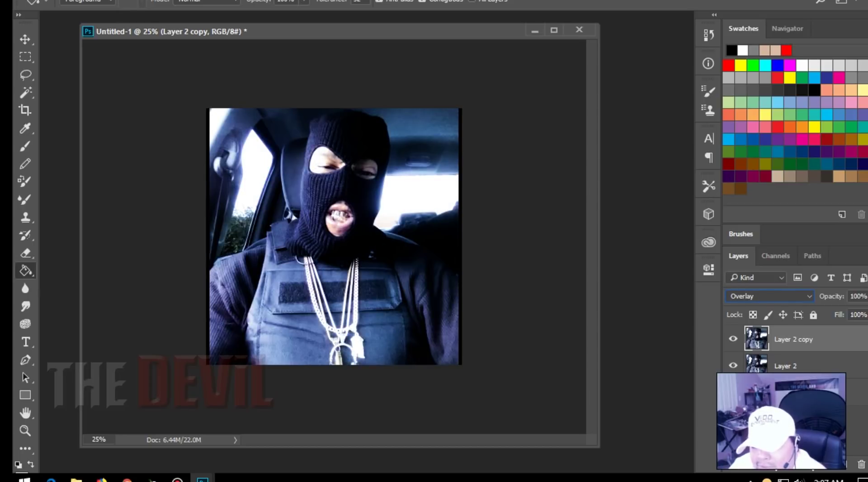
key("Down")
key("Down")
key("Down")
key("Down")
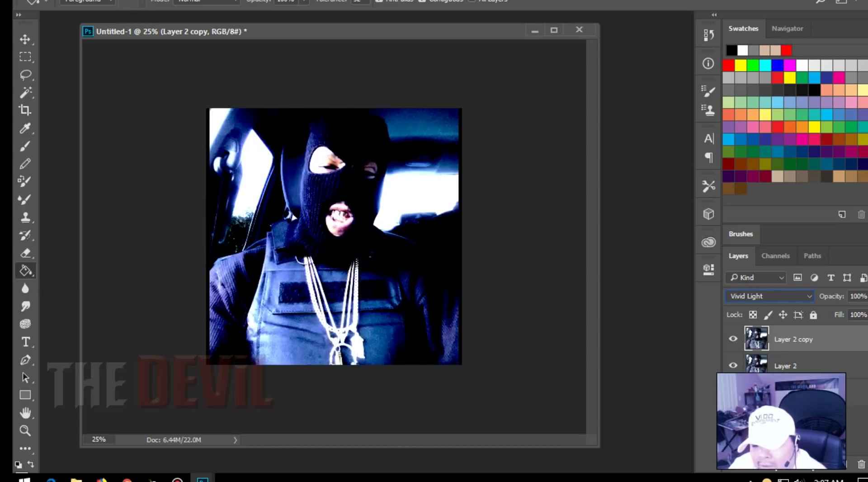
key("Down")
key("Down")
key("Down")
key("Down")
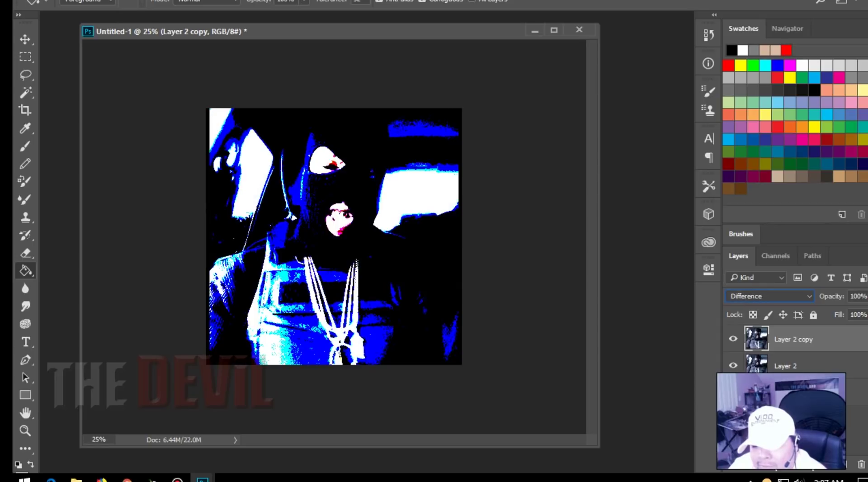
key("Down")
key("Down")
key("Down")
key("Down")
key("Down")
key("Down")
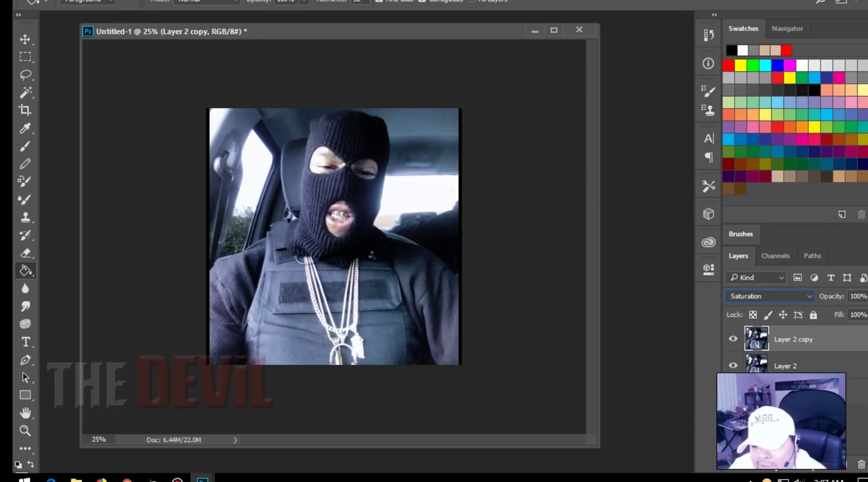
Step: Try the Luminosity, Linear Dodge (Add) and Lighter Color blend modes on the duplicated photo layer
left_click(783, 296)
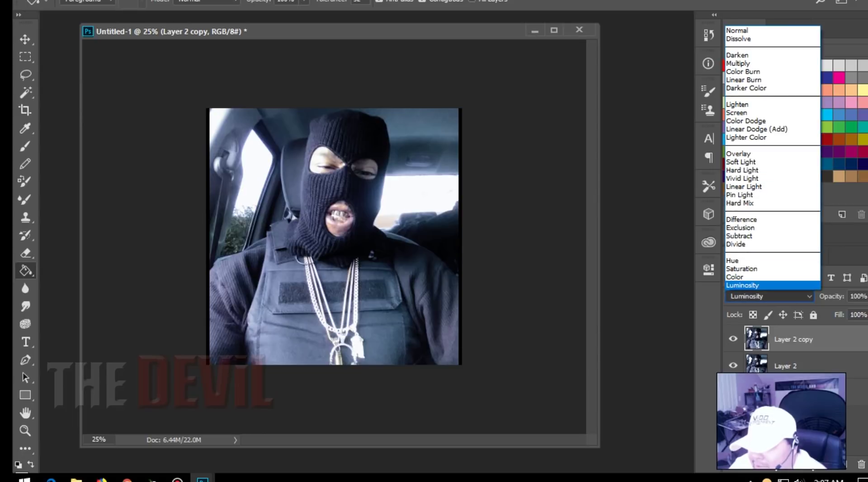
key("Return")
key("Up")
key("Up")
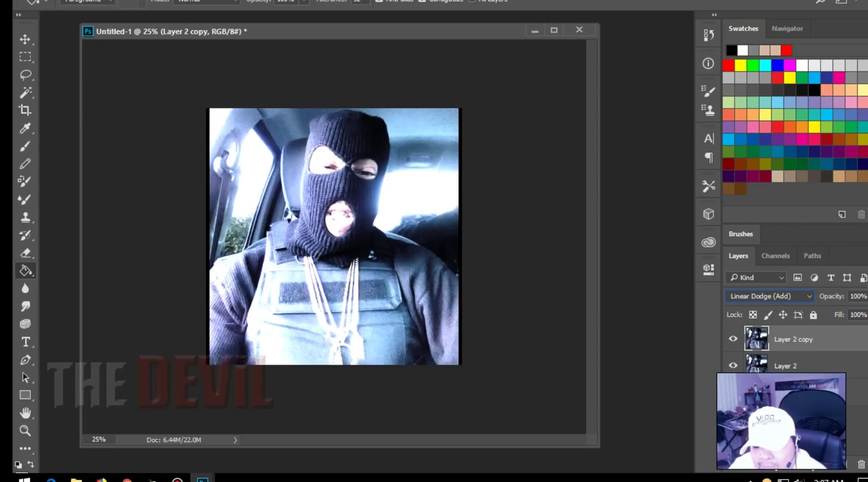
key("Down")
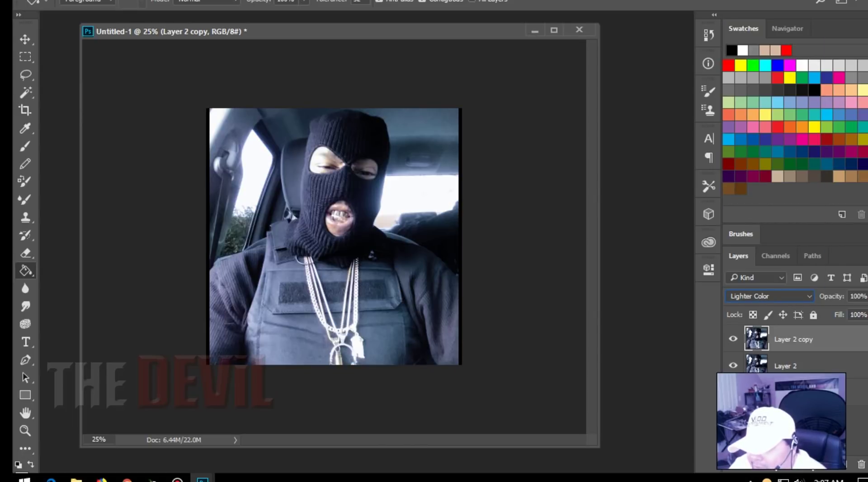
Step: Compare the image with and without the duplicated layer by hiding and showing it repeatedly
left_click(733, 339)
left_click(732, 338)
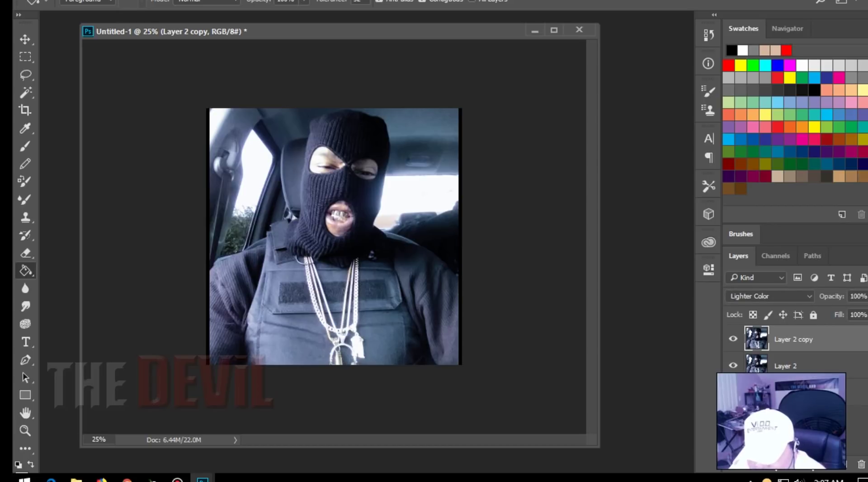
key("ctrl+comma")
key("ctrl+comma")
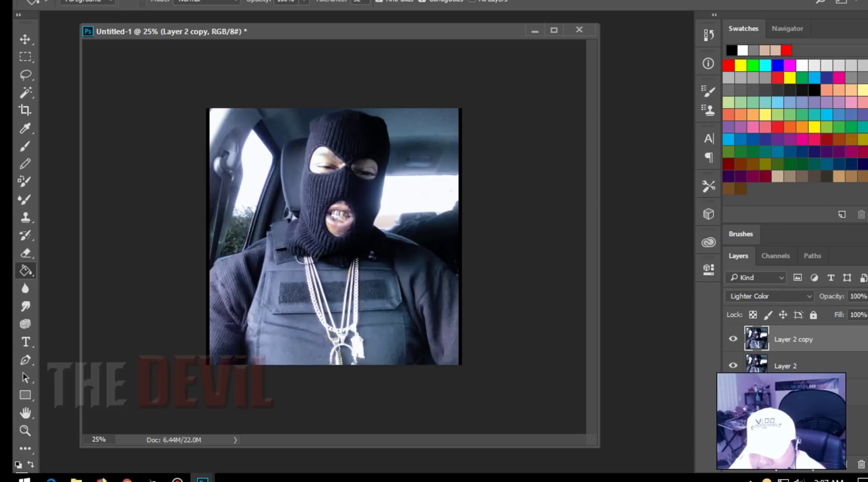
key("ctrl+comma")
key("ctrl+comma")
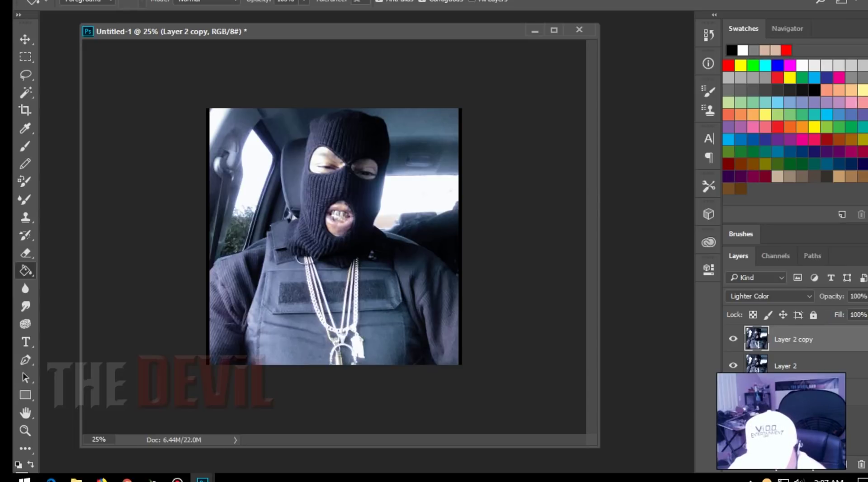
Step: Try the Screen blend mode on the duplicated photo layer, comparing it with the neighboring lightening modes
left_click(770, 296)
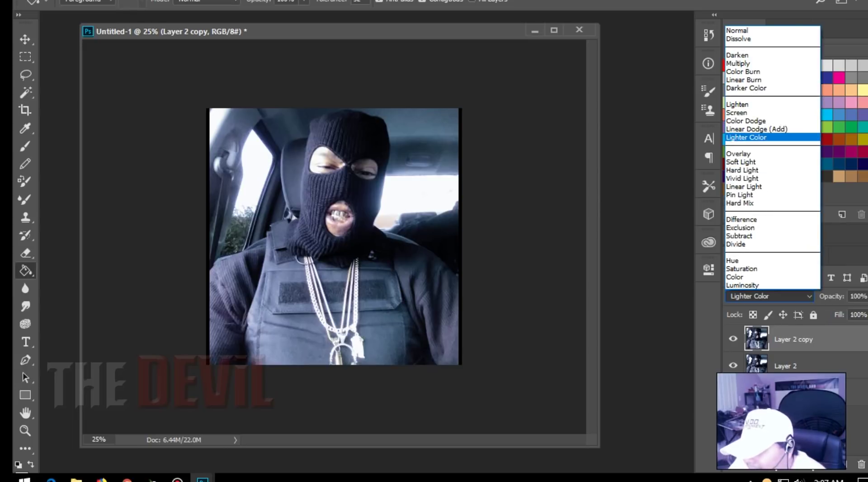
left_click(770, 296)
key("Up")
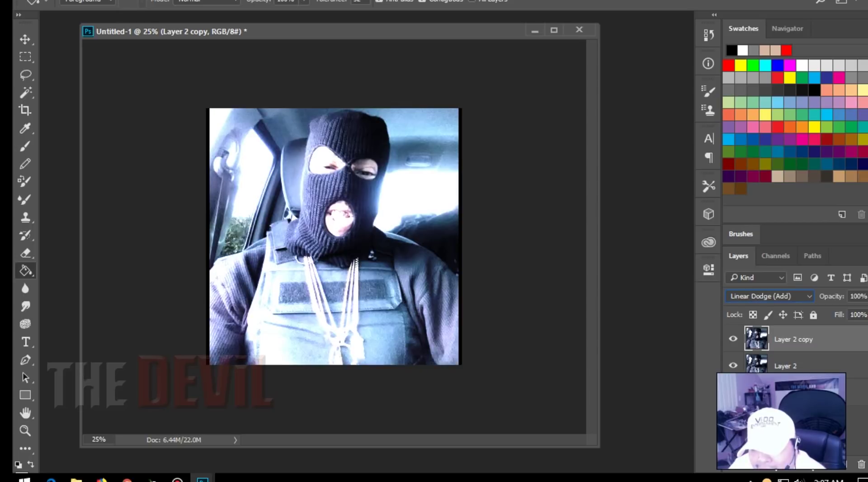
key("Up")
key("Up")
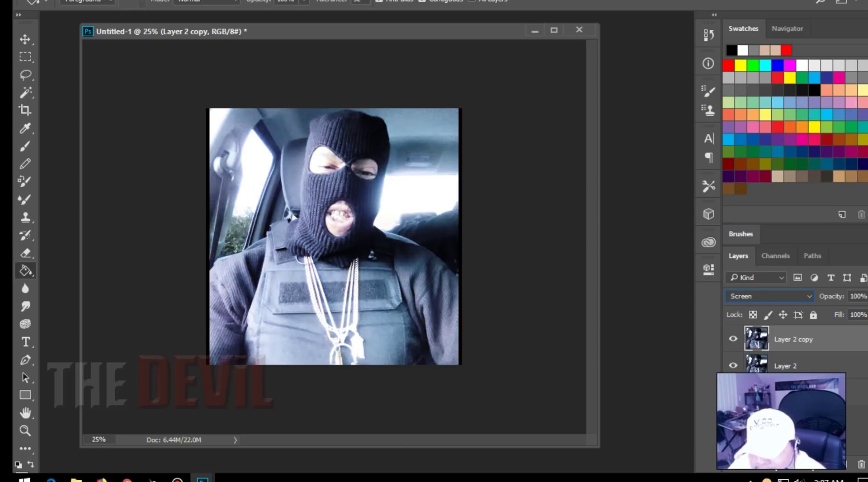
key("Up")
key("Down")
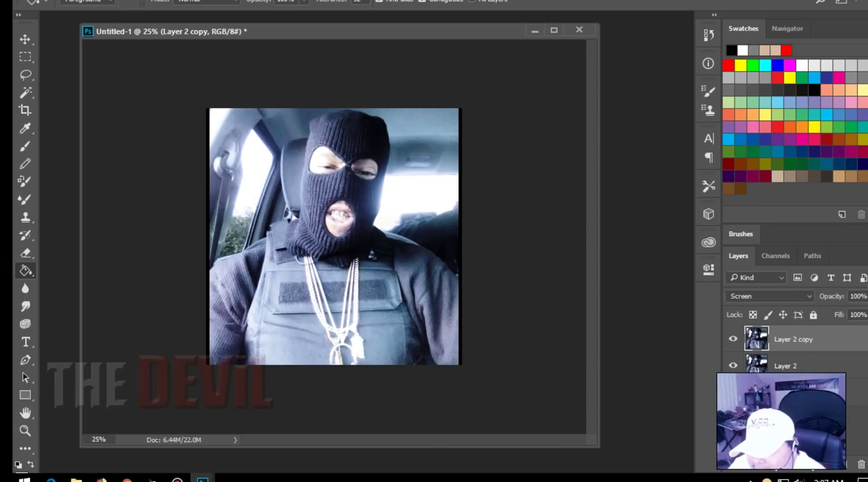
Step: Change the duplicated photo layer's blend mode to Darker Color
left_click(755, 296)
left_click(755, 296)
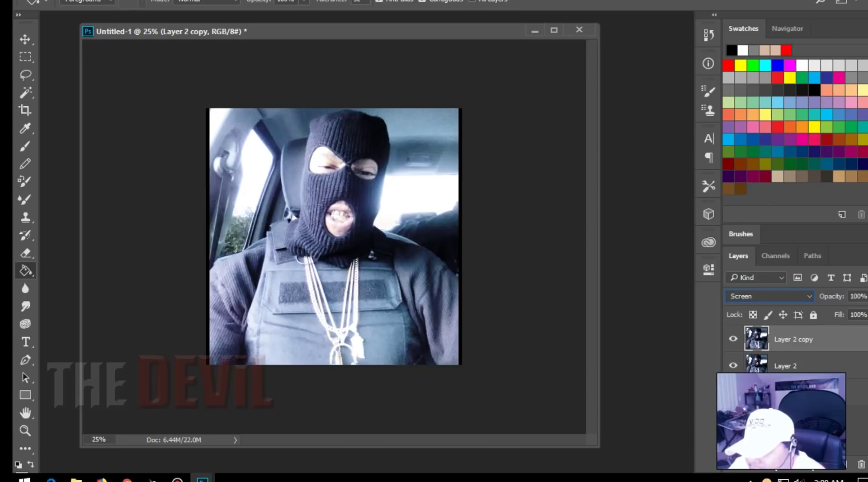
key("Up")
key("Up")
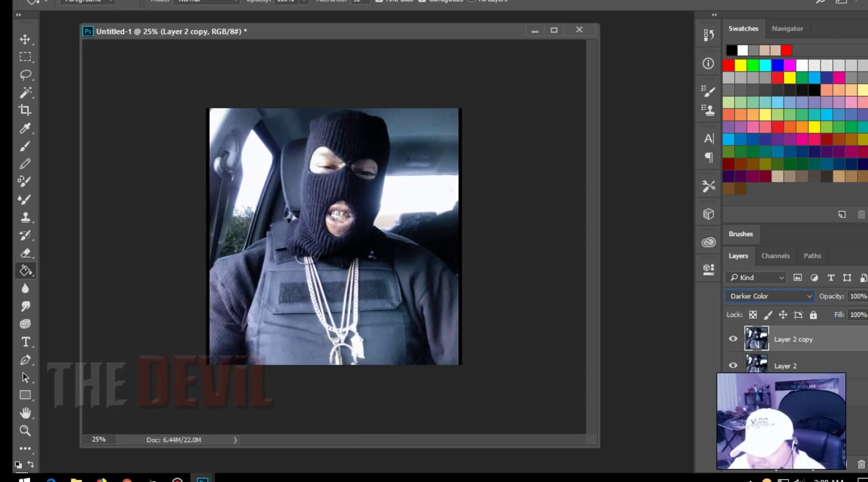
Step: Change the duplicated photo layer's blend mode to Multiply
key("Up")
key("Up")
key("Up")
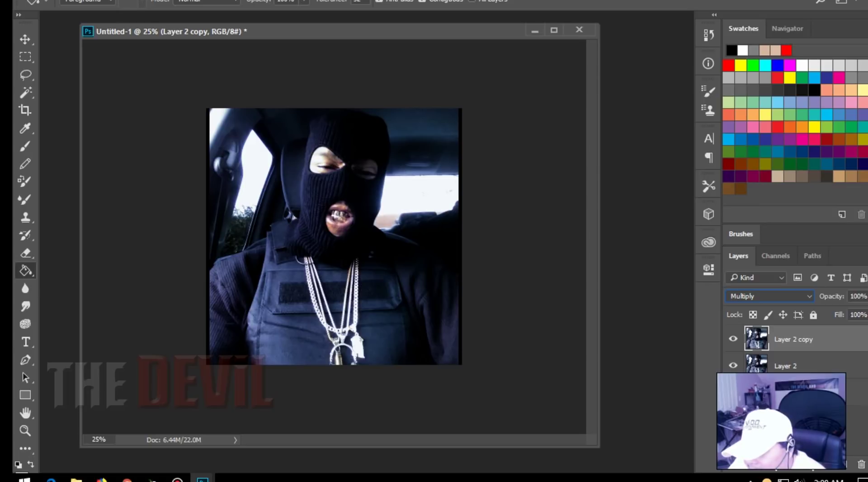
Step: Compare the image with and without the Multiply duplicate by toggling the visibility of both photo layers
left_click(733, 365)
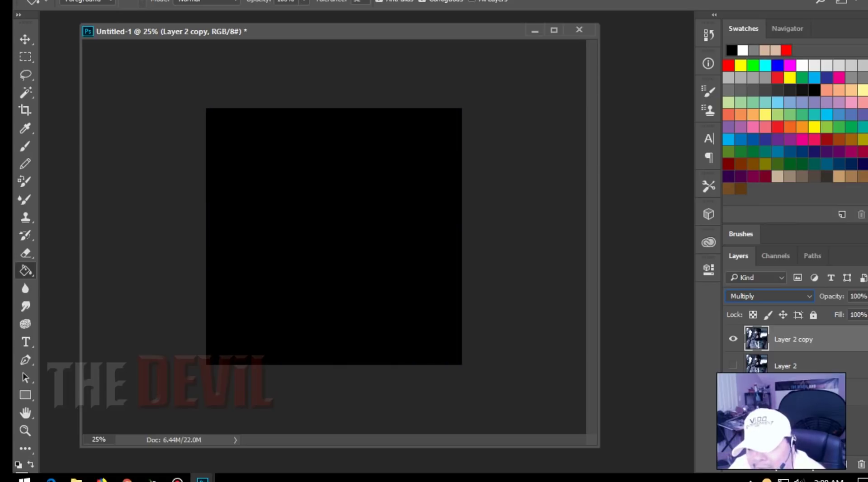
left_click(733, 366)
left_click(732, 339)
left_click(733, 338)
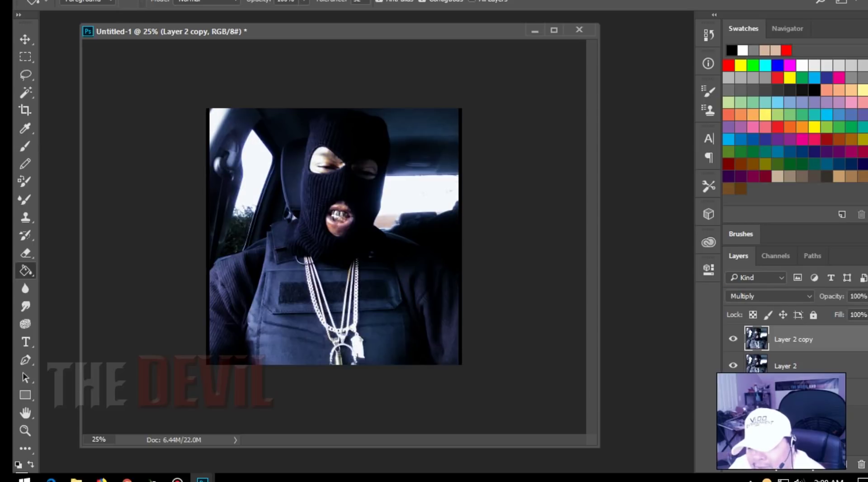
left_click(733, 339)
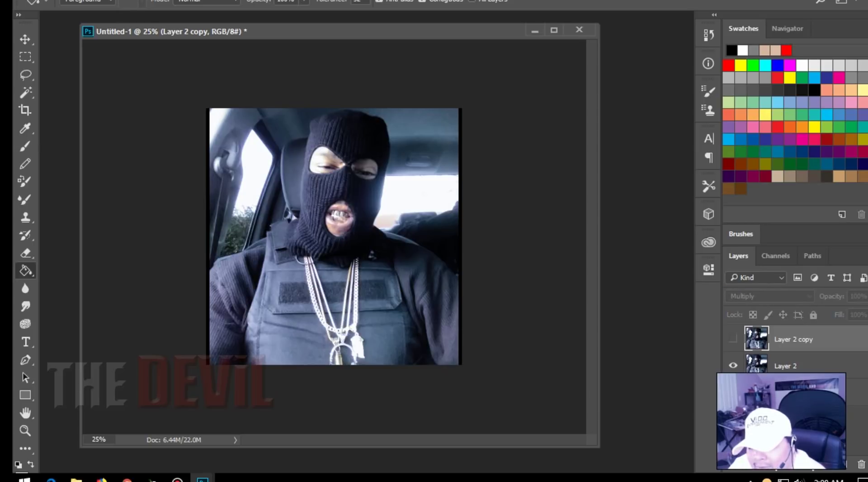
left_click(733, 338)
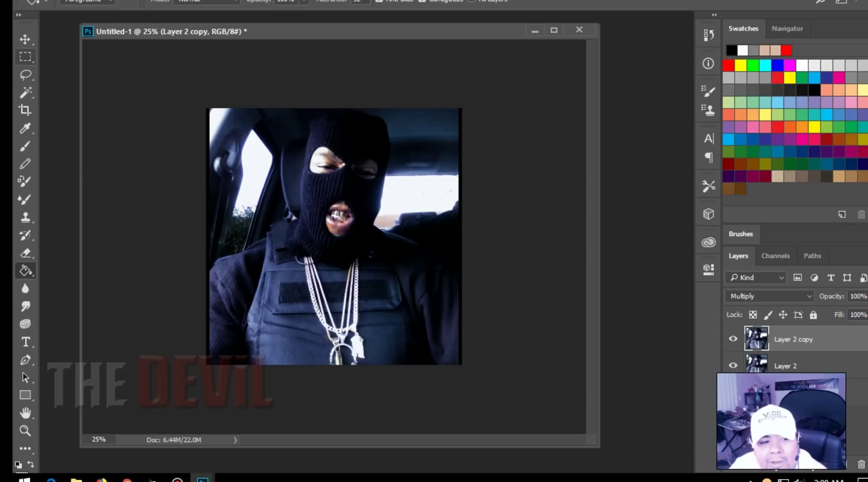
Step: Add a new layer above the duplicated photo and select the entire canvas with the Rectangular Marquee tool
key("m")
left_click(844, 464)
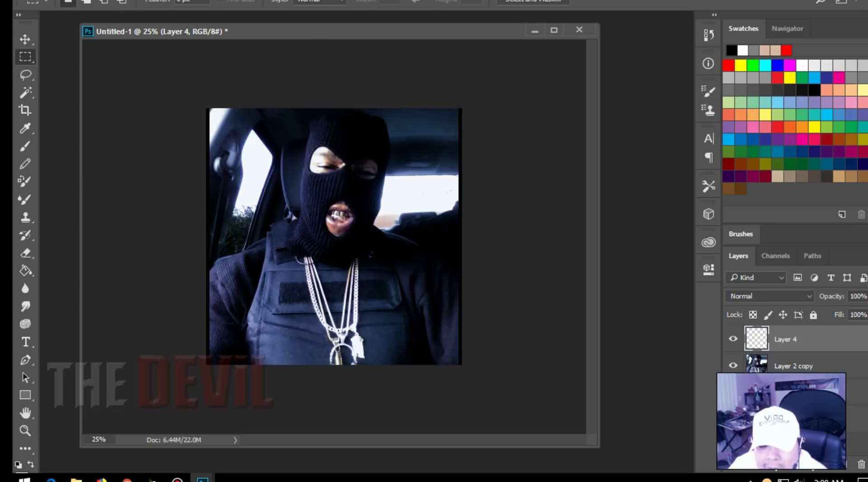
left_click_drag(207, 109, 461, 364)
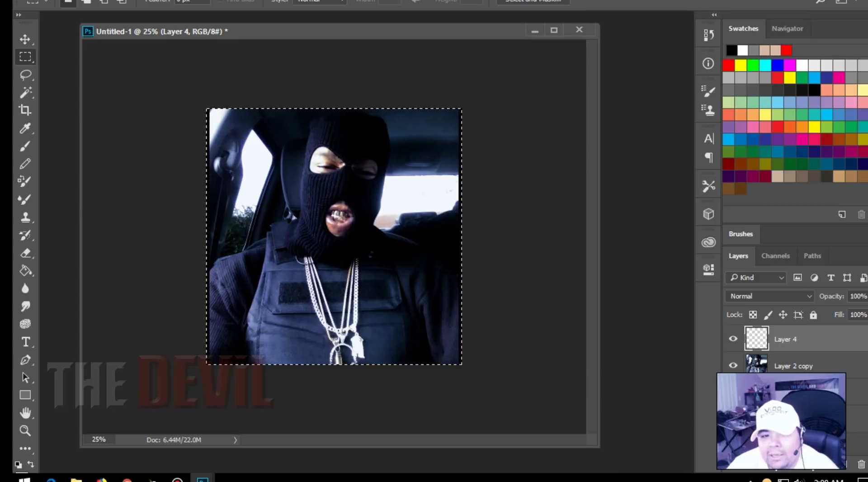
Step: Try converting the full-canvas selection into a 25-pixel-wide border and undo it
key("alt+s")
key("Down")
key("Down")
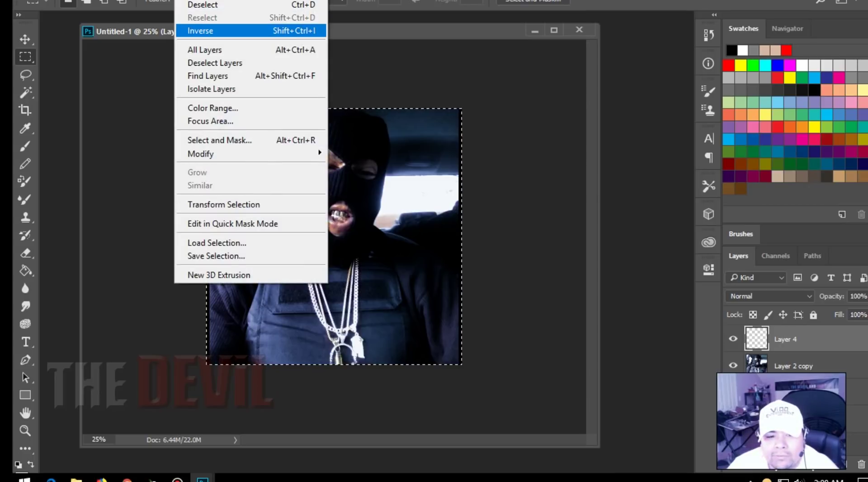
key("Down")
key("Down")
key("Down")
key("Down")
key("Down")
key("Down")
key("Down")
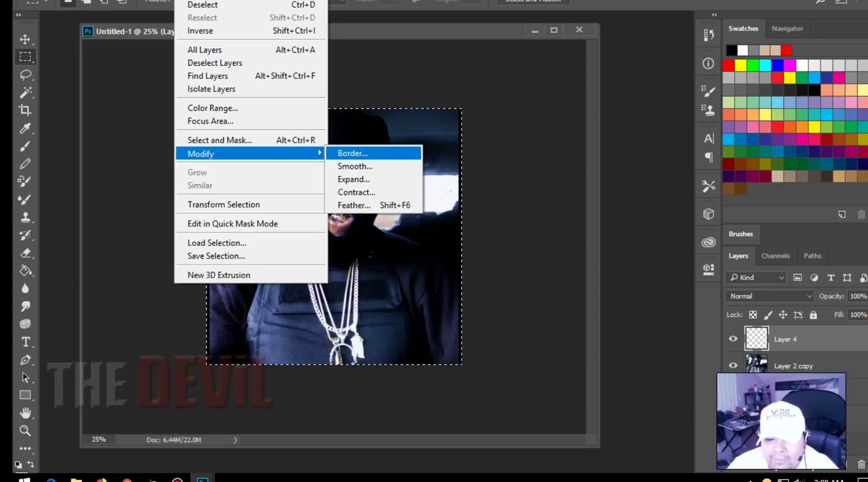
key("Return")
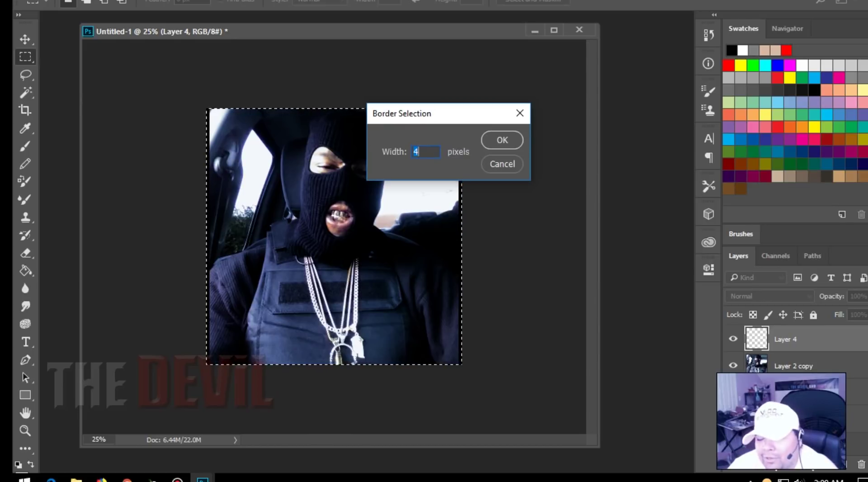
type("25")
key("Return")
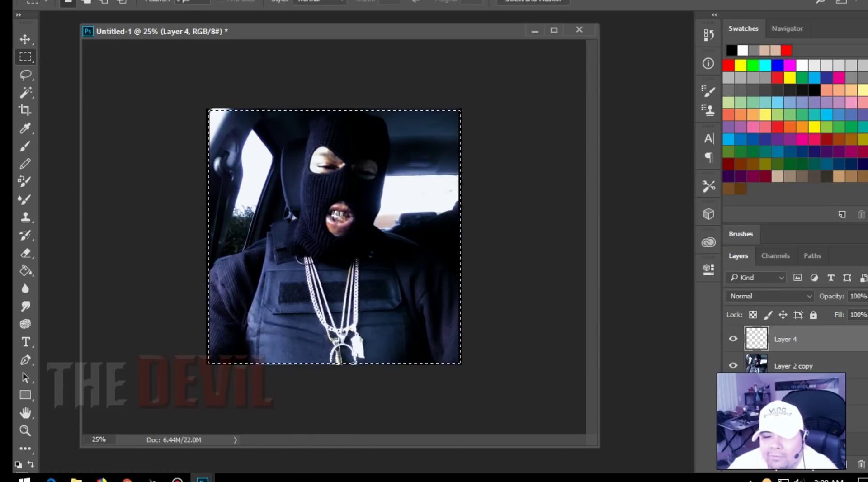
key("alt+f")
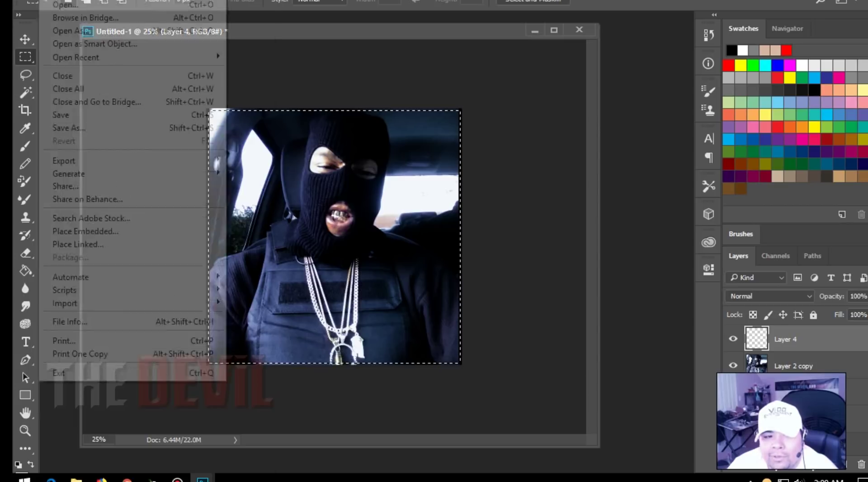
key("Right")
key("Return")
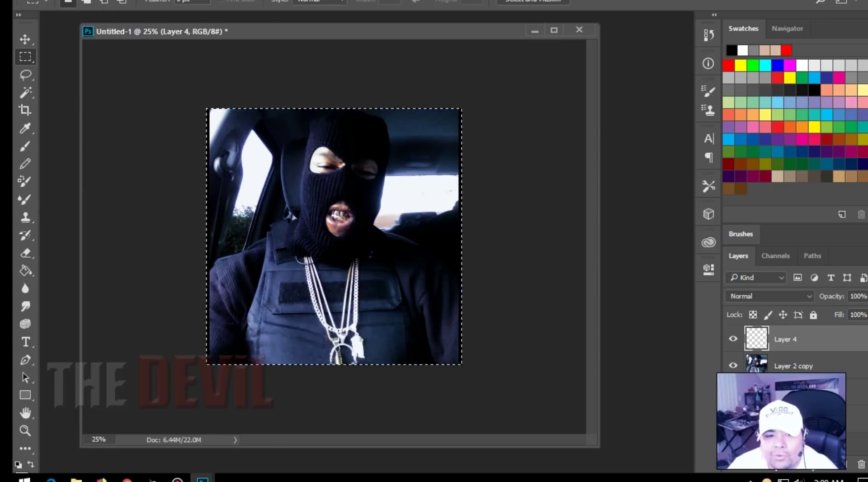
Step: Convert the full-canvas selection into a border selection 50 pixels wide
key("alt+l")
key("Escape")
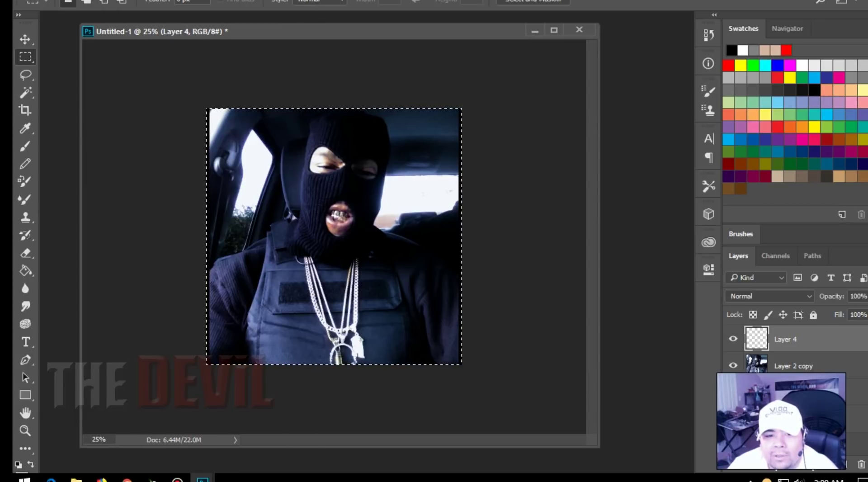
key("alt+s")
key("Right")
key("Right")
key("Left")
key("Left")
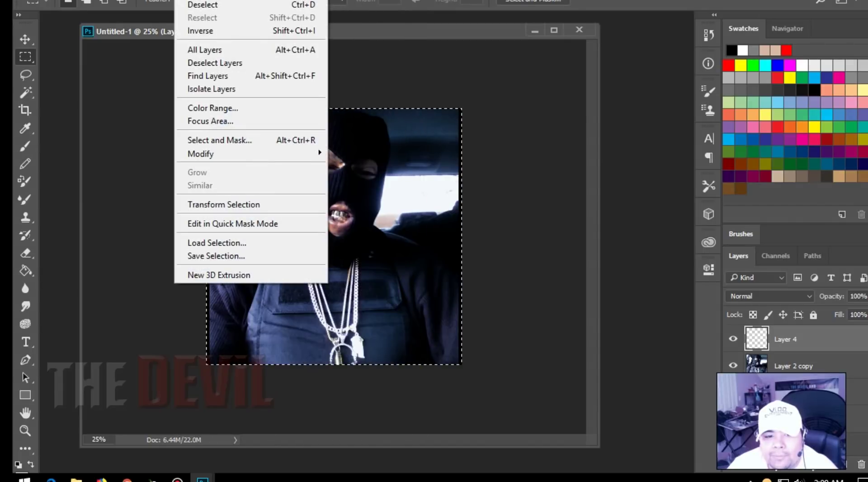
key("Down")
key("Down")
key("Down")
key("Down")
key("Down")
key("Down")
key("Down")
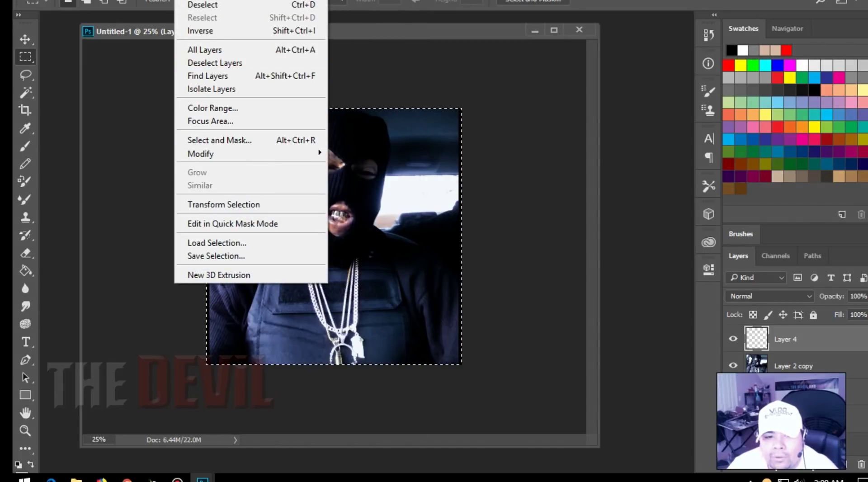
key("Right")
key("Left")
key("Down")
key("Down")
key("Down")
key("Down")
key("Down")
key("Down")
key("Down")
key("Down")
key("Down")
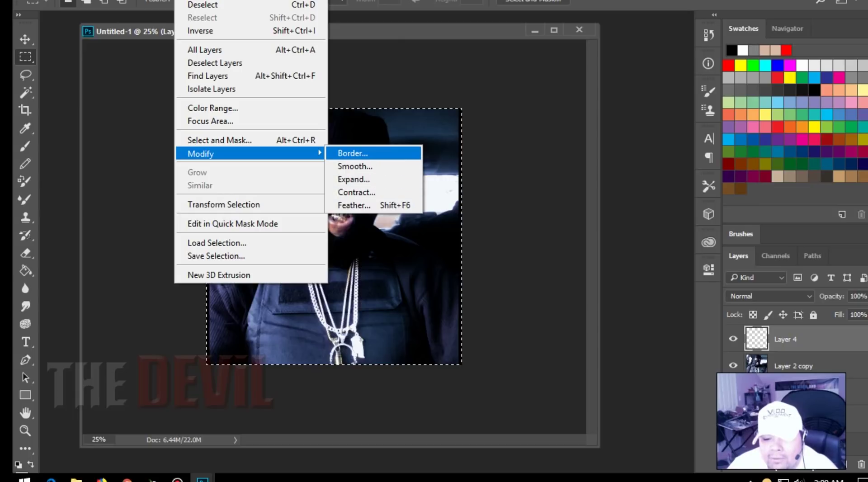
key("Return")
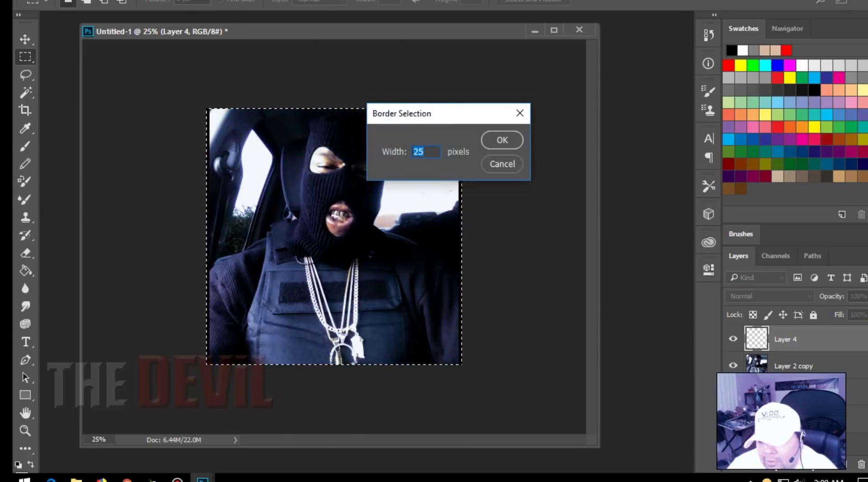
type("50")
key("Return")
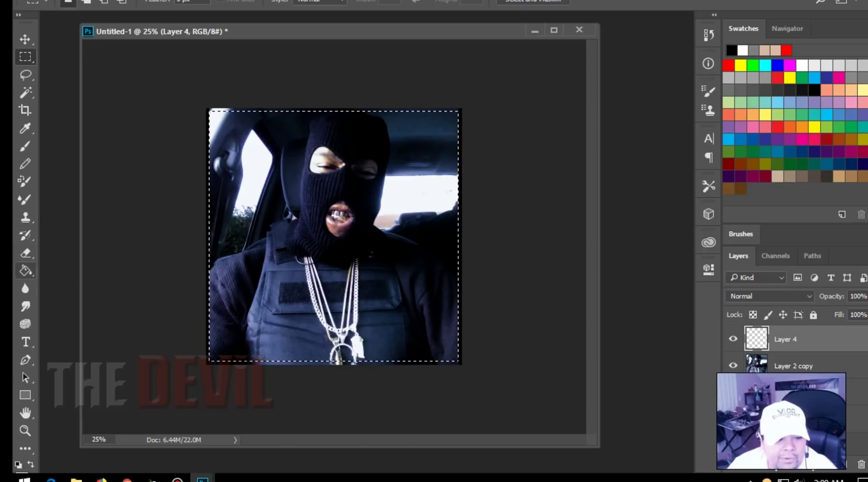
Step: Fill the border selection on the new layer with the black foreground color
left_click(25, 271)
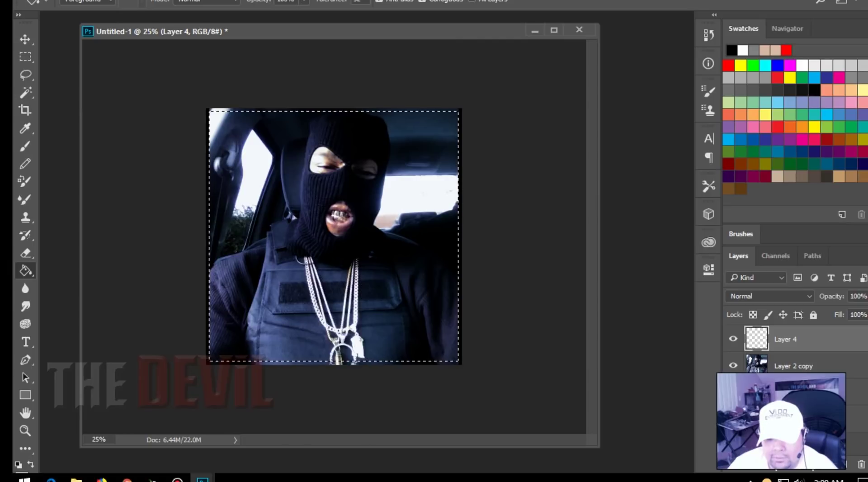
key("alt+BackSpace")
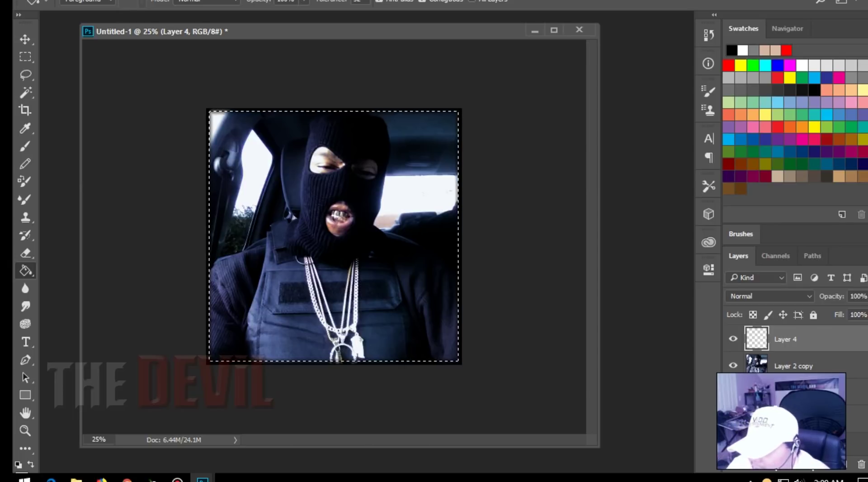
Step: Hide the layers beneath the border layer to view the border alone, and deselect the border selection
left_click(732, 365)
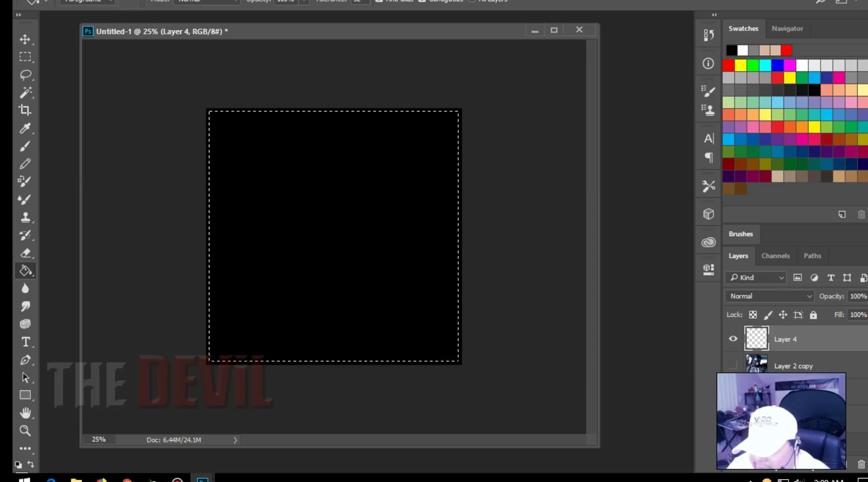
left_click(733, 365)
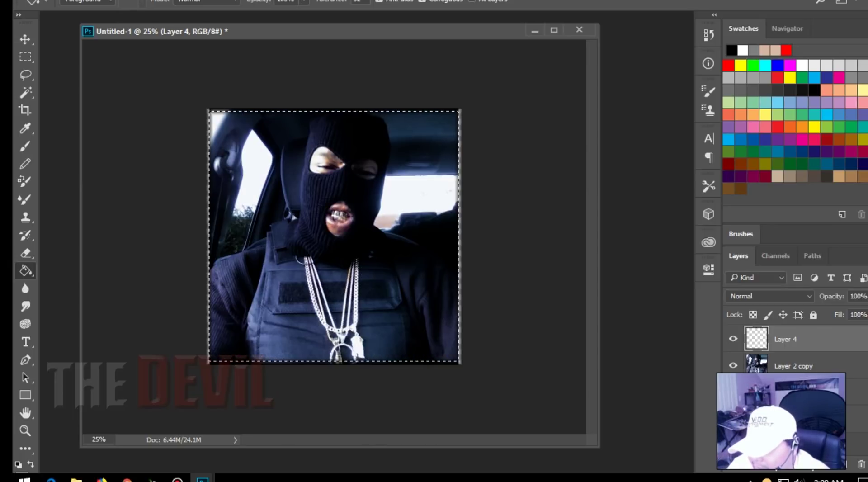
left_click(733, 366)
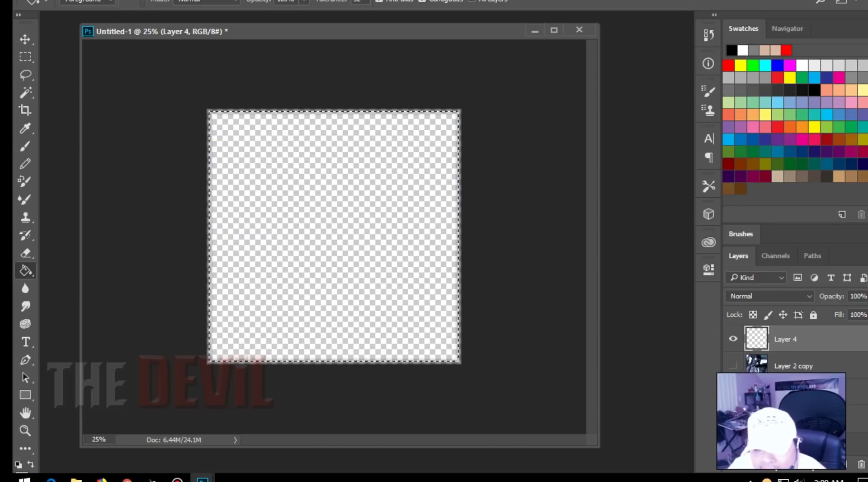
left_click(184, 1)
left_click(199, 4)
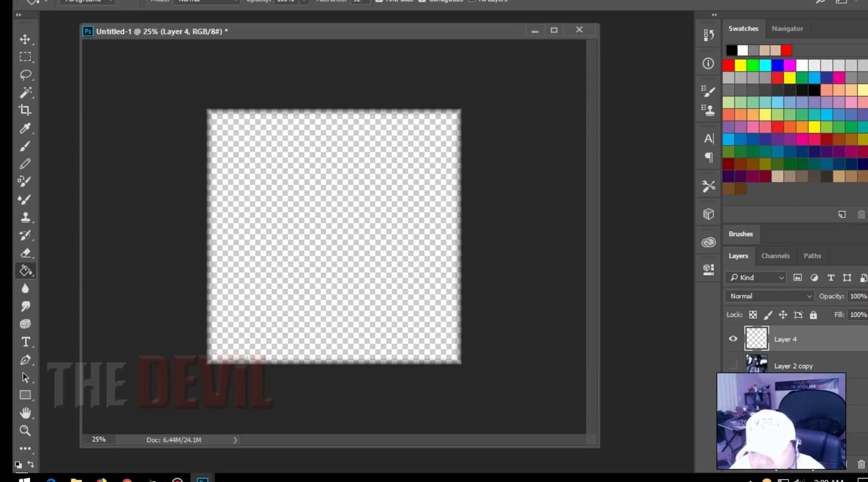
left_click(184, 1)
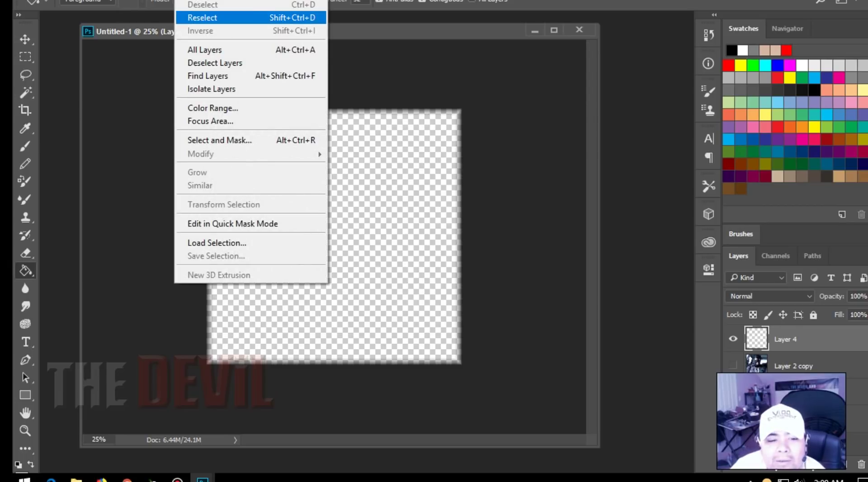
mouse_move(133, 1)
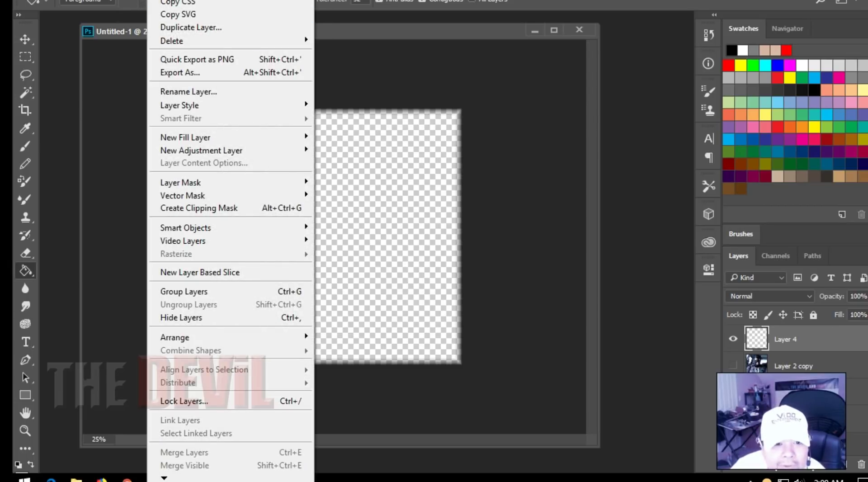
key("Escape")
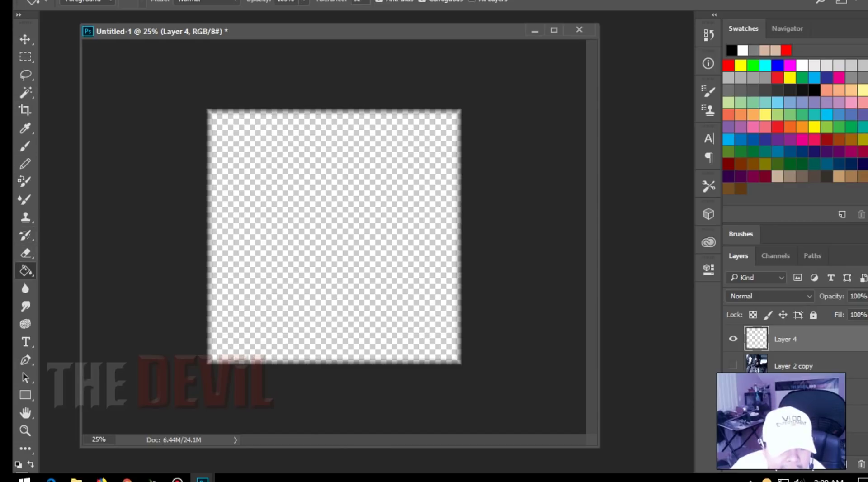
Step: Show the photo layers and the black background again beneath the border layer
left_click(25, 57)
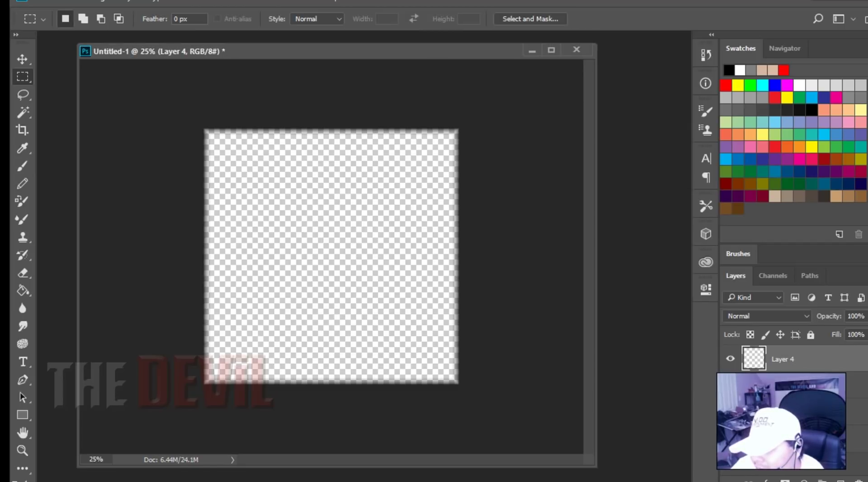
key("ctrl+v")
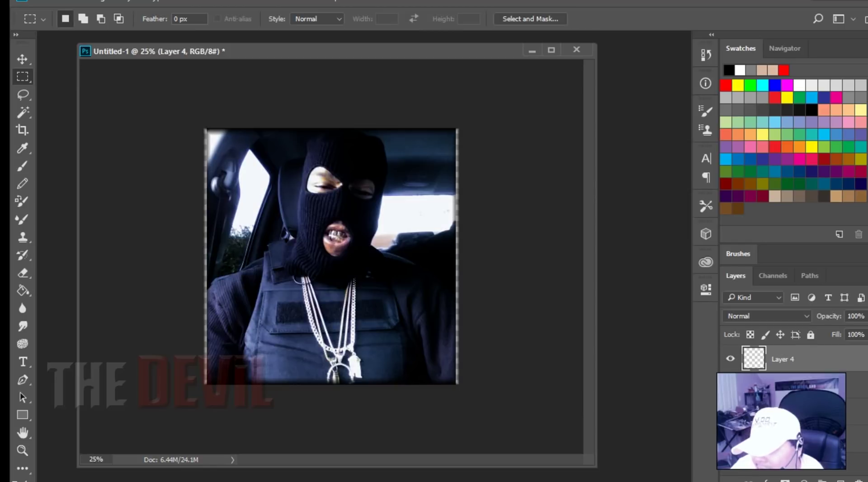
key("ctrl+d")
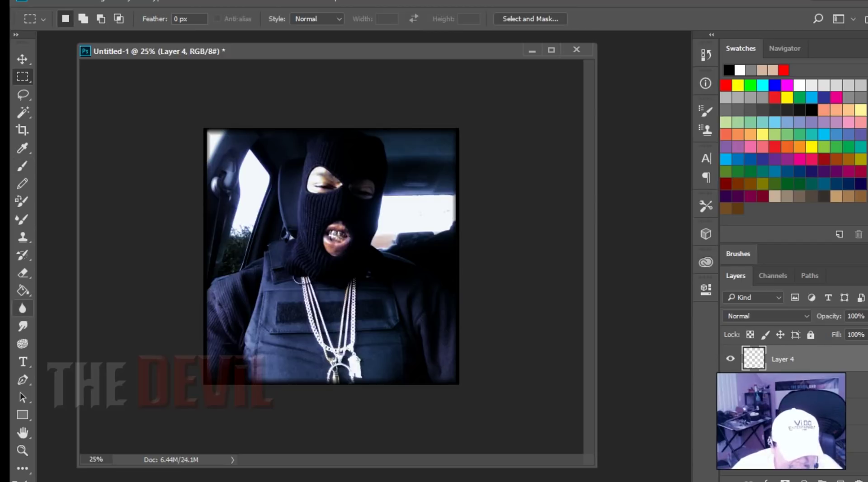
Step: Add a text layer over the chest area reading "Hatchgotti" in Sui Generis at 72 pt
left_click(23, 361)
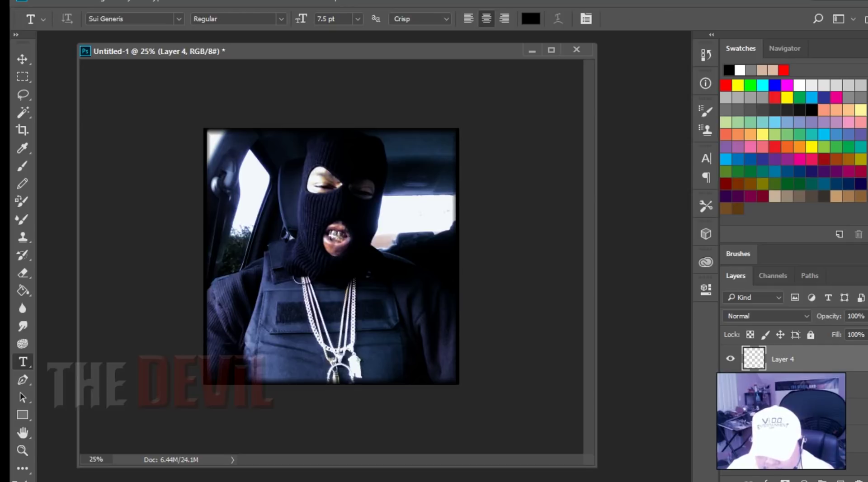
left_click(331, 321)
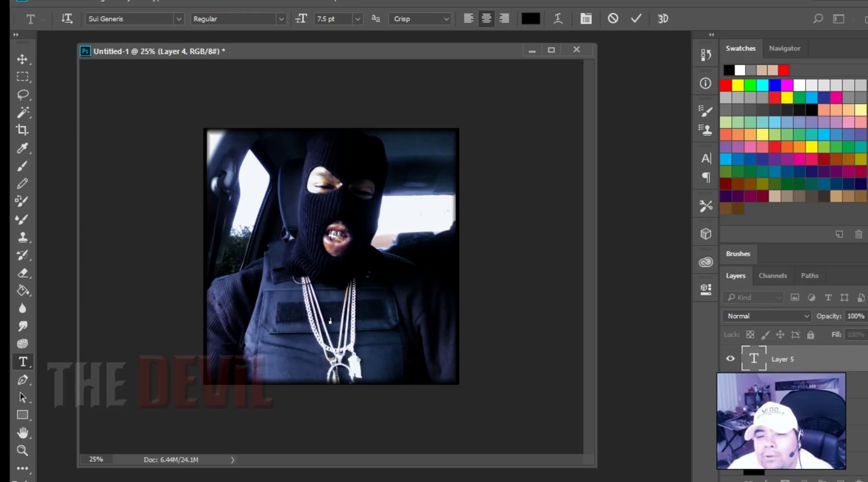
left_click(357, 18)
left_click(337, 265)
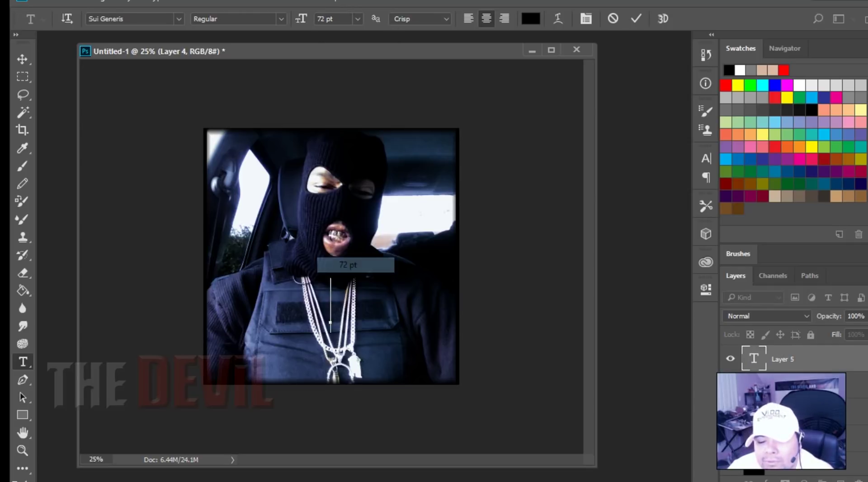
type("Hatch")
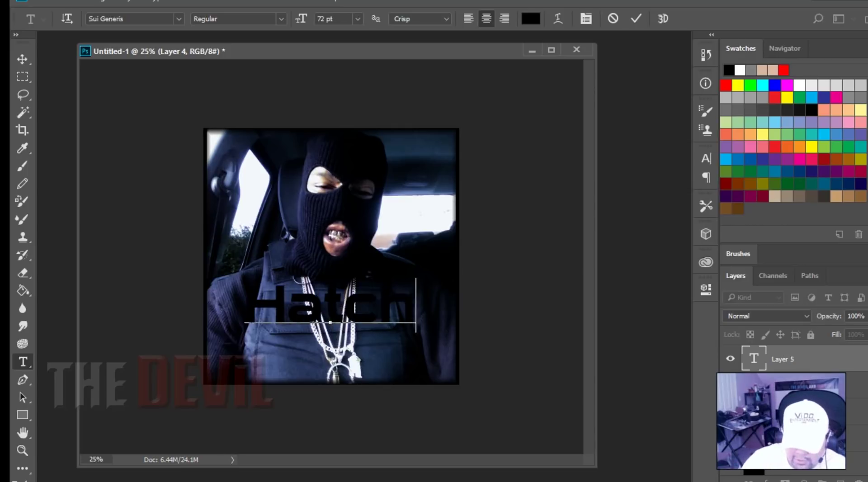
type("gotti")
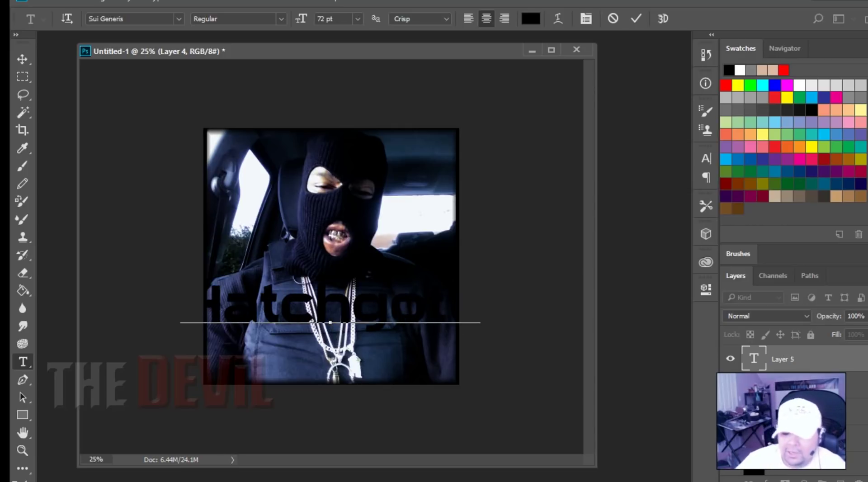
Step: Select all of the title text and set its color to white, ffffff
right_click(319, 172)
left_click(343, 182)
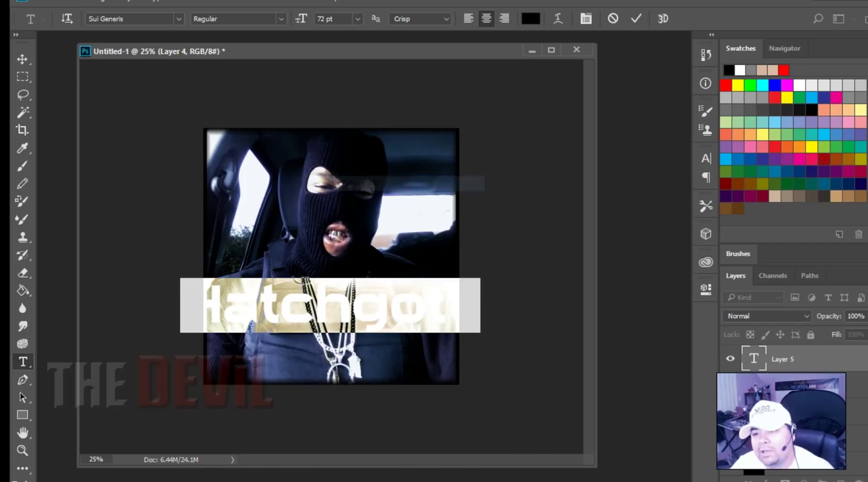
left_click(530, 19)
type("ffffff")
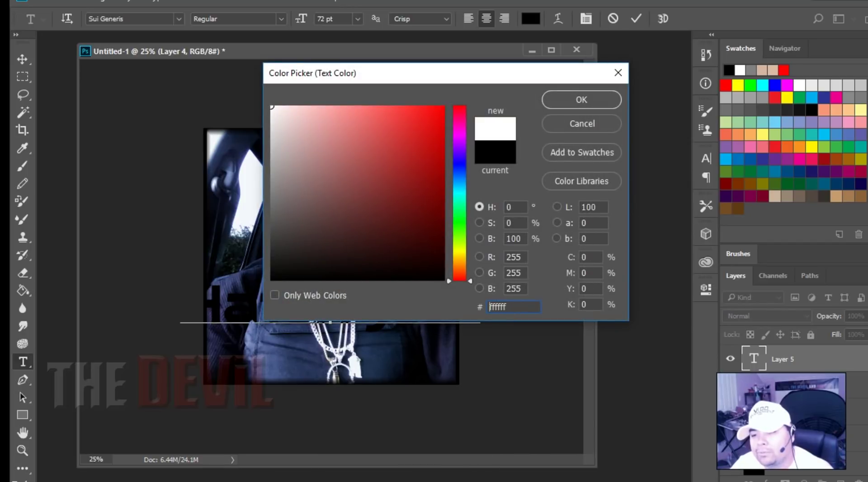
key("Return")
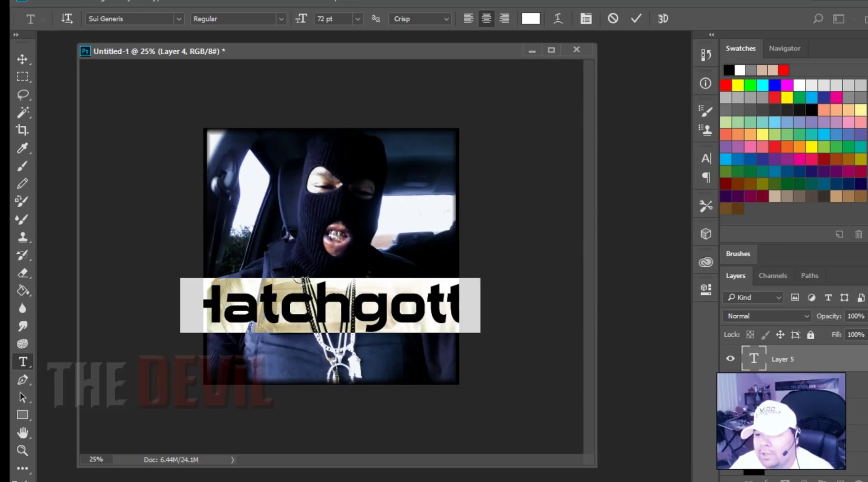
Step: Set the tracking of the selected title text to -25
left_click(558, 19)
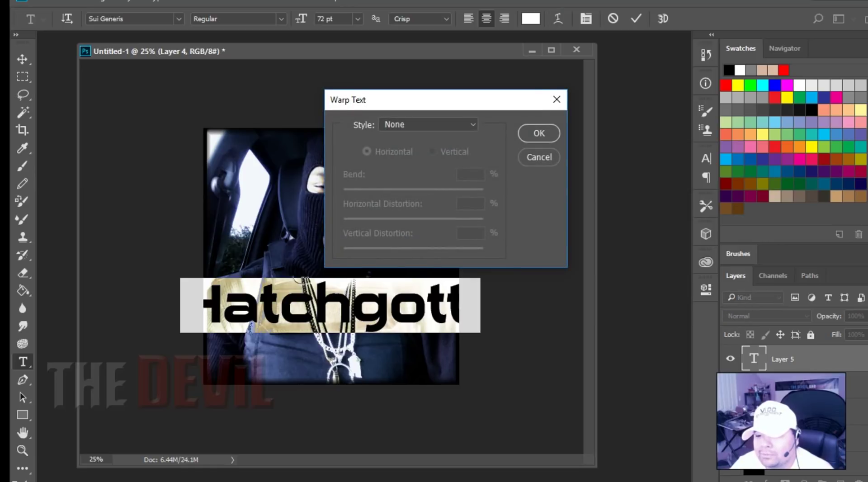
key("Escape")
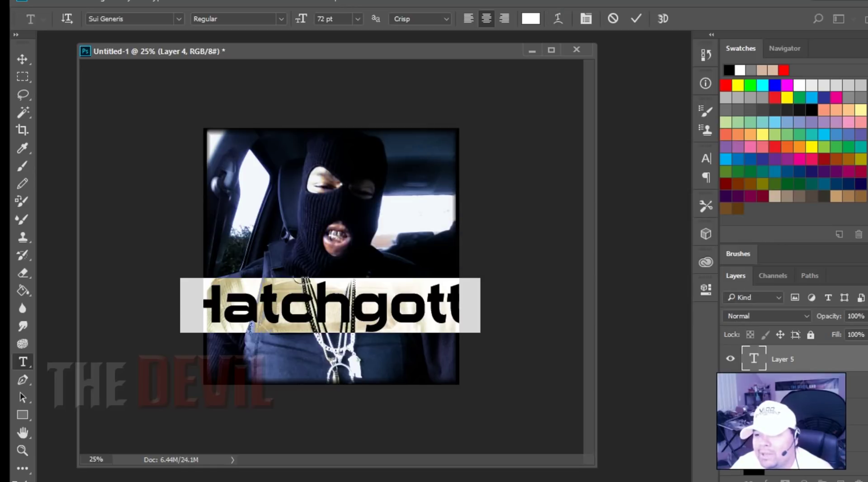
left_click(586, 18)
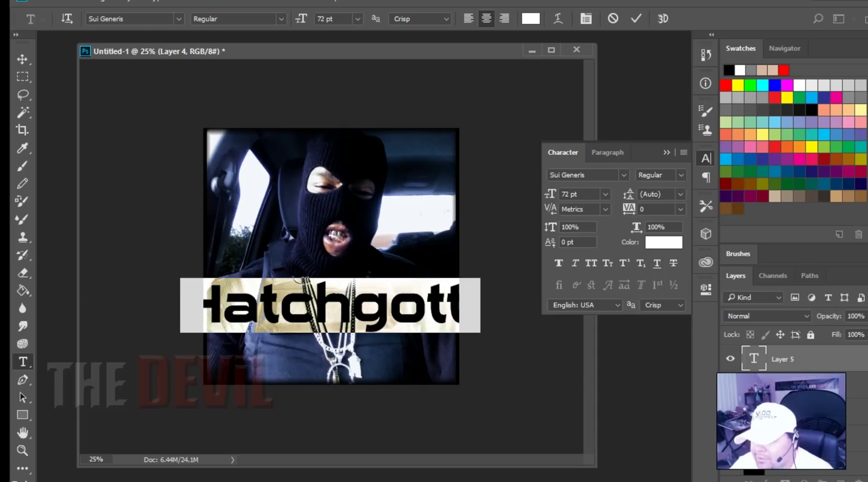
left_click(680, 209)
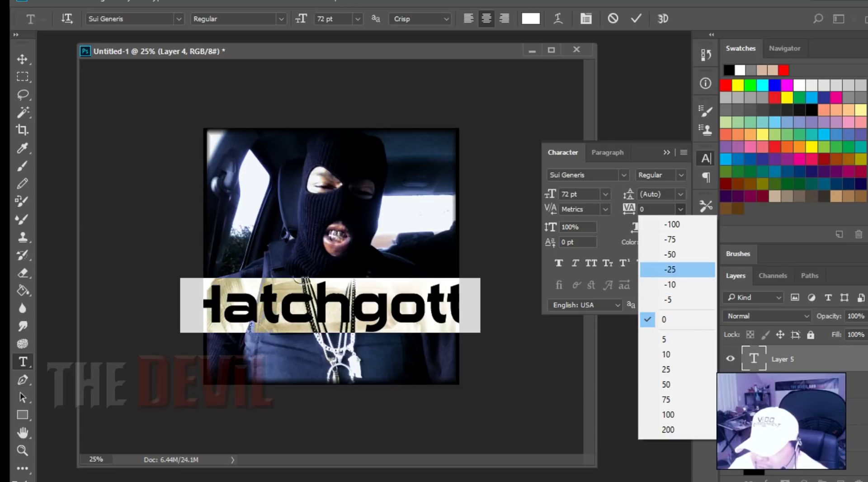
left_click(670, 269)
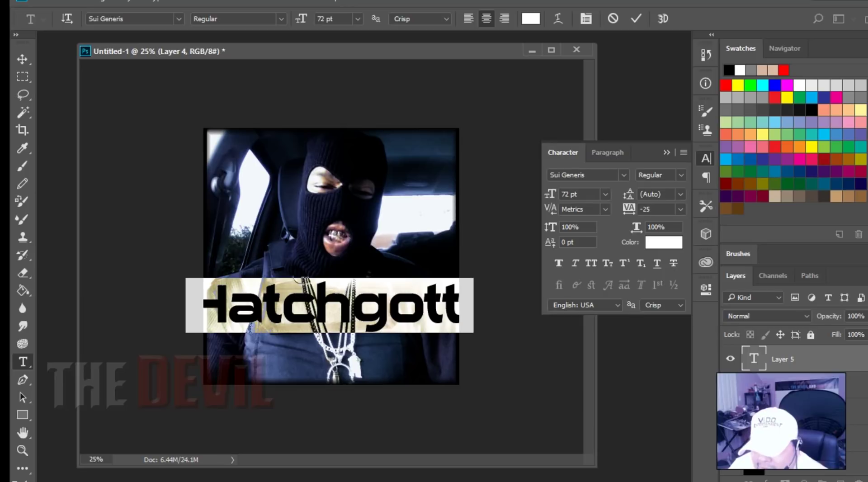
Step: Apply All Caps to only the letter "a" after the initial H in the title
left_click(226, 308)
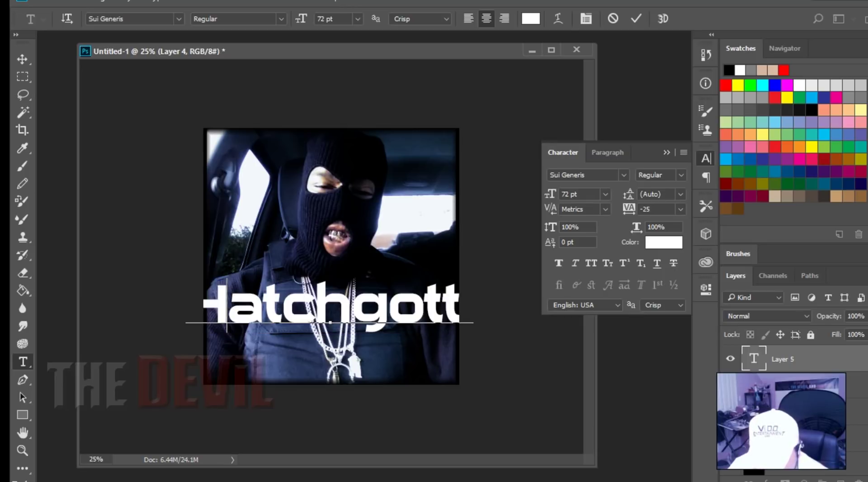
key("shift+Right")
key("Left")
key("Right")
key("Right")
key("Left")
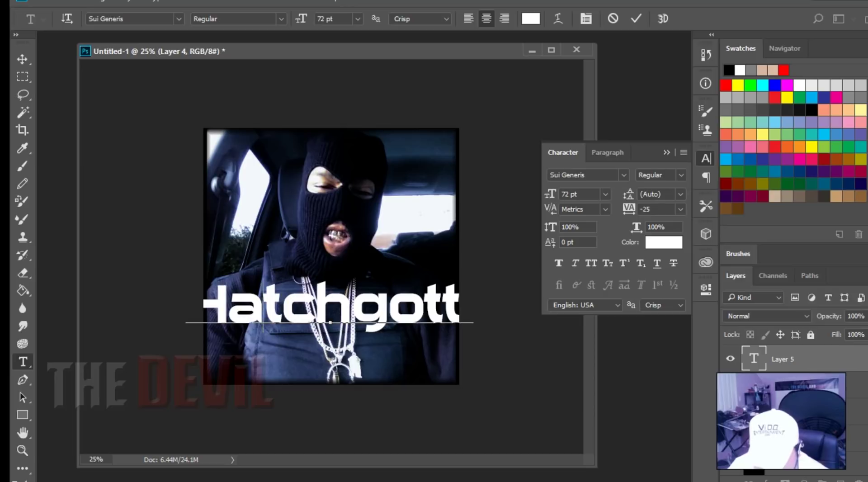
key("Left")
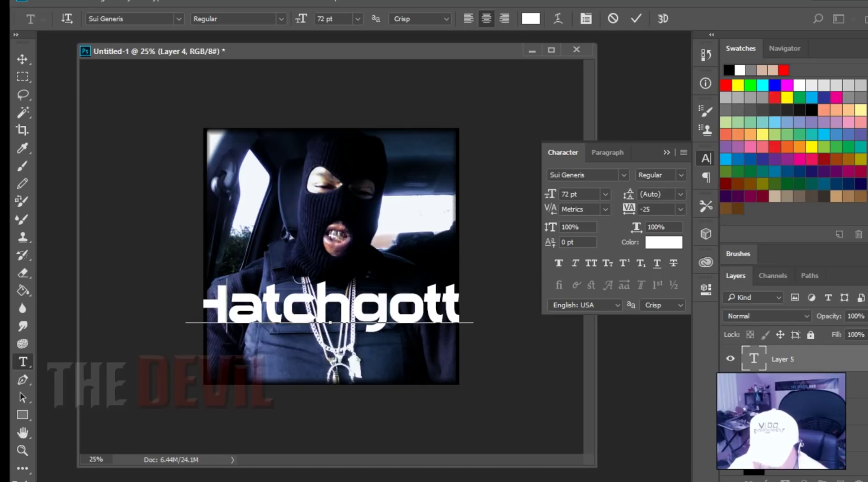
key("shift+Right")
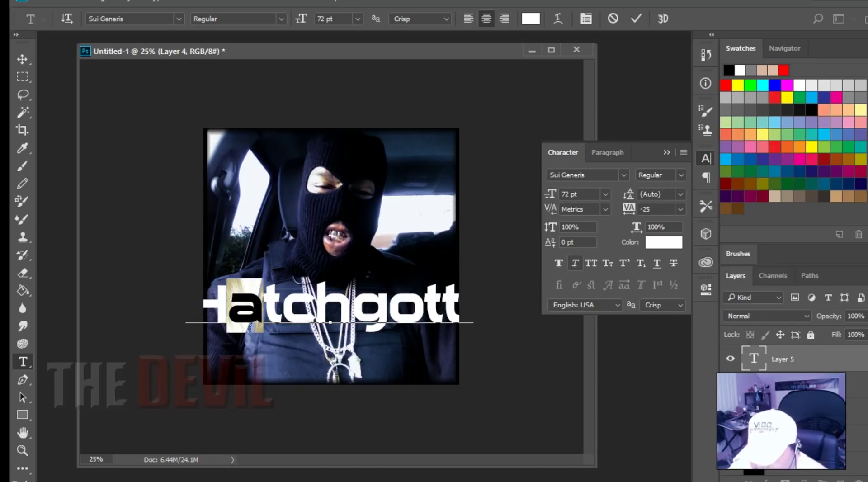
left_click(590, 263)
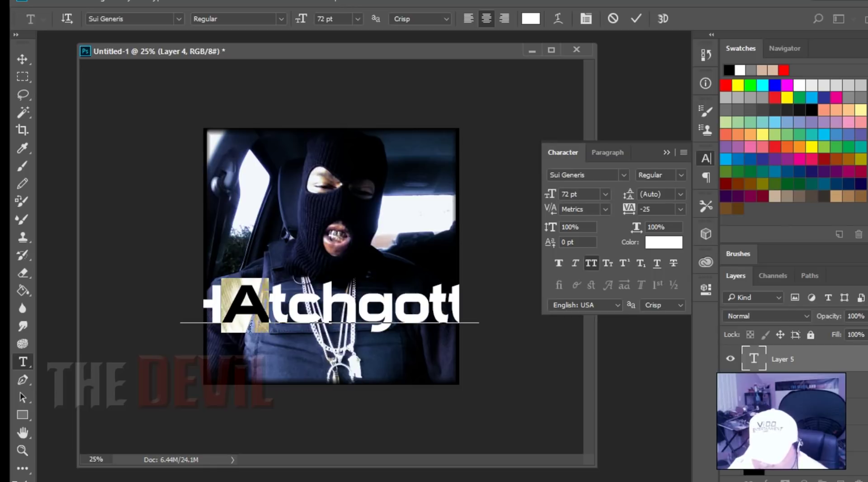
key("Left")
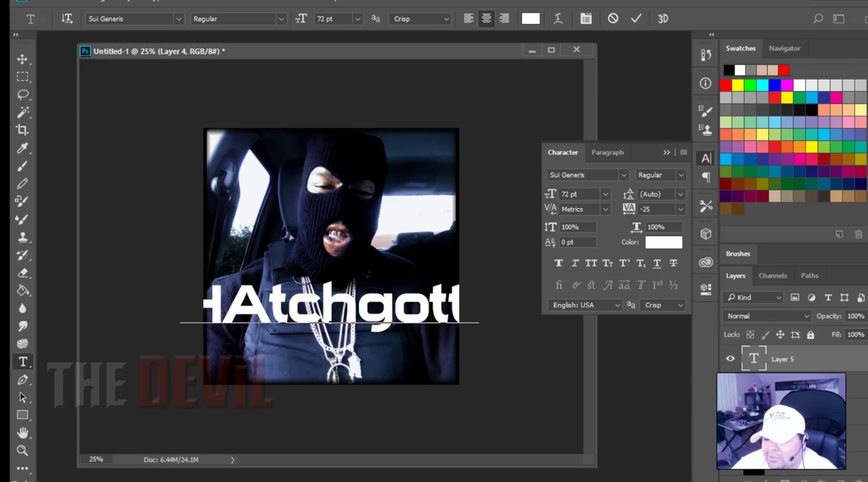
Step: Apply All Caps to the whole title and set its font size to 48 pt
key("ctrl+a")
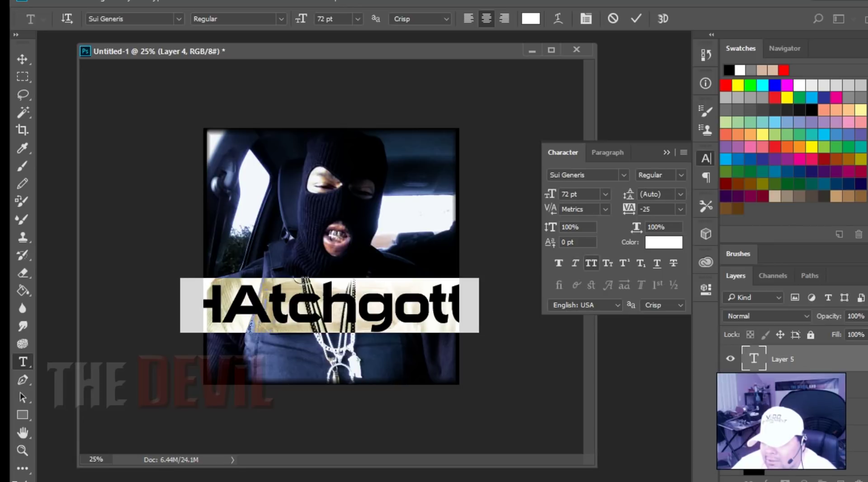
left_click(590, 263)
left_click(591, 262)
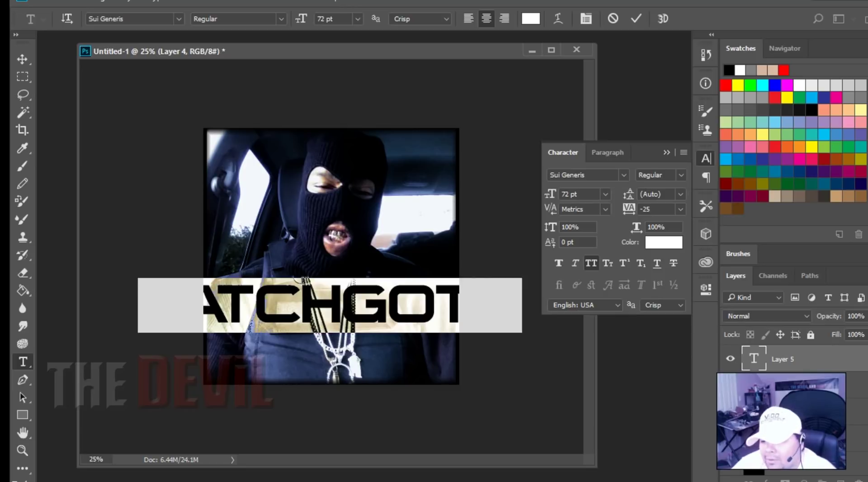
left_click(605, 194)
left_click(592, 410)
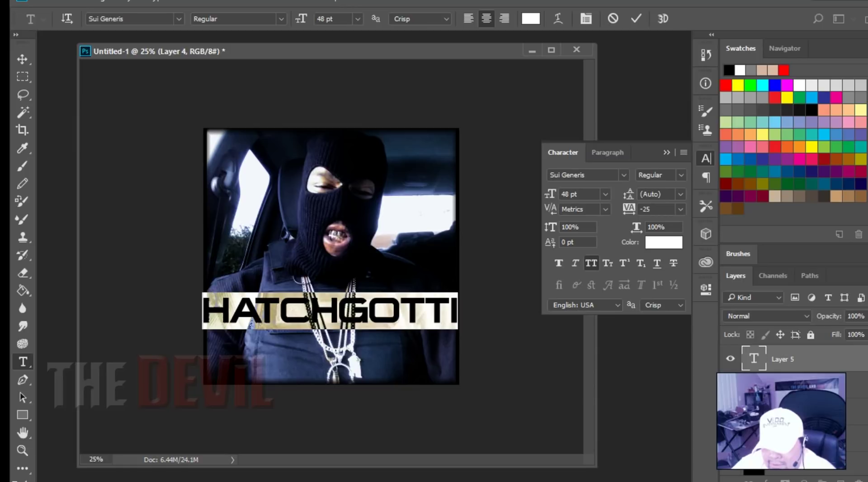
Step: Move the title to the upper edge of the photo, above the eyes, and commit the text
left_click(400, 311)
mouse_move(399, 311)
left_mouse_down()
mouse_move(397, 139)
mouse_move(401, 146)
left_mouse_up()
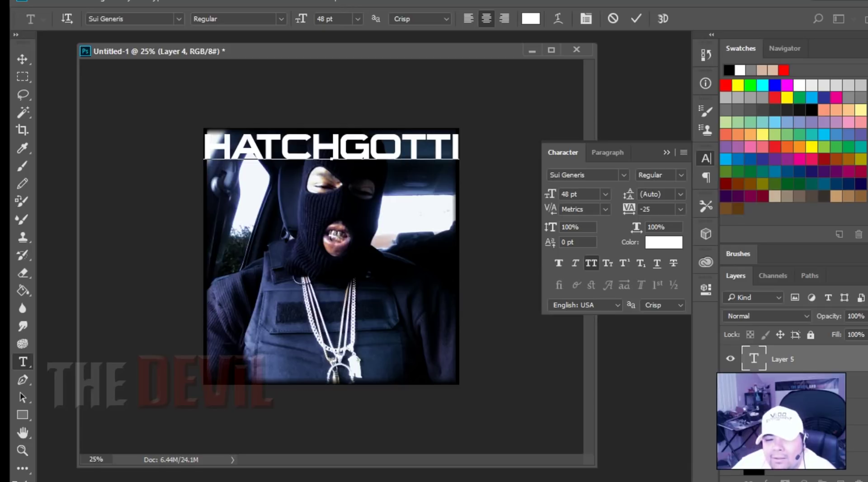
left_click(22, 58)
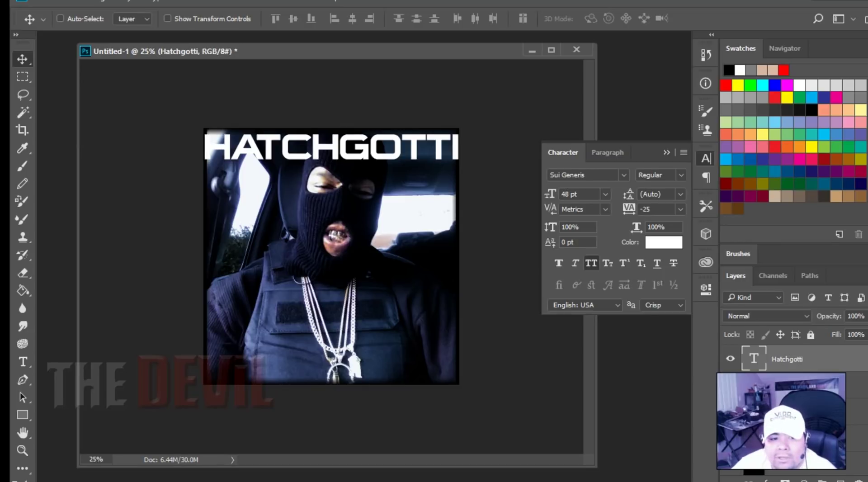
Step: Add a Drop Shadow layer style to the title text layer
key("alt+Tab")
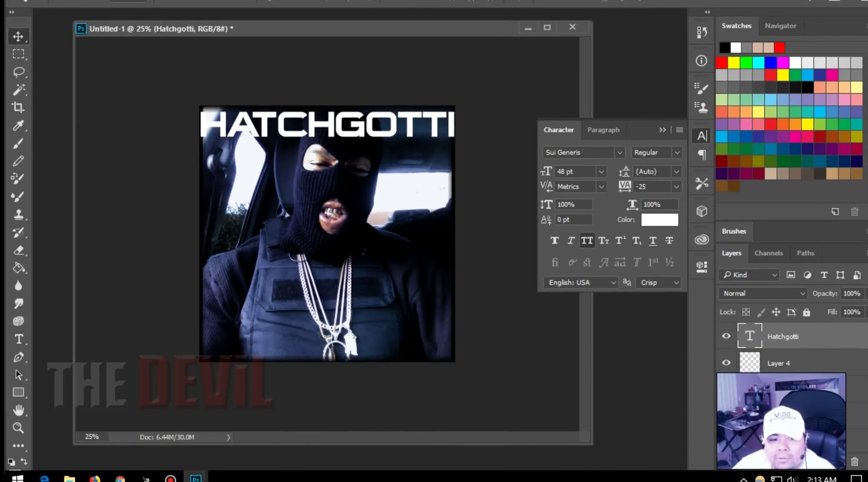
key("alt+i")
key("alt+l")
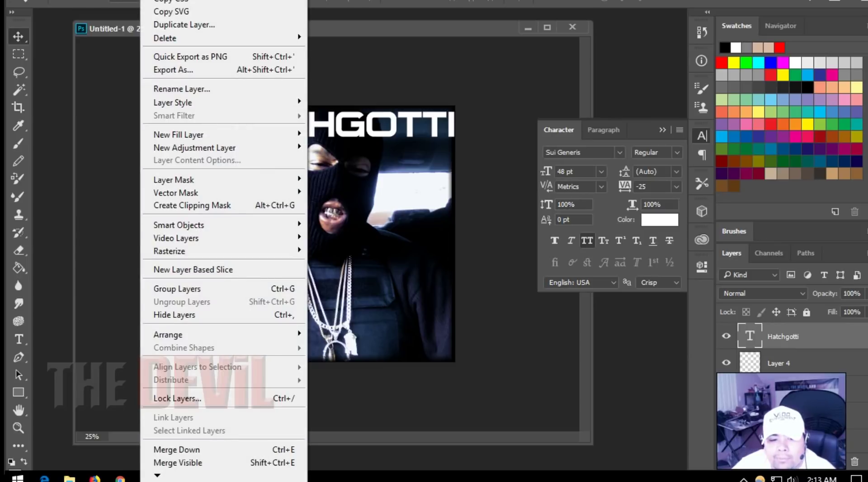
key("Left")
key("Down")
key("Right")
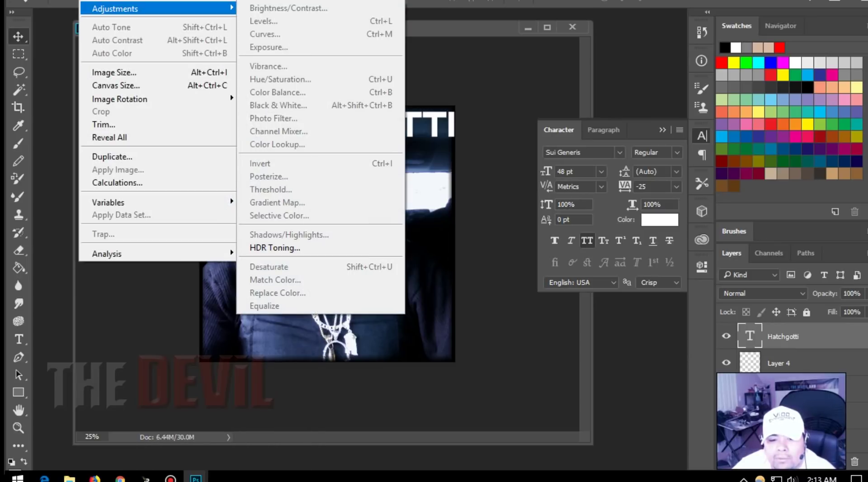
key("Right")
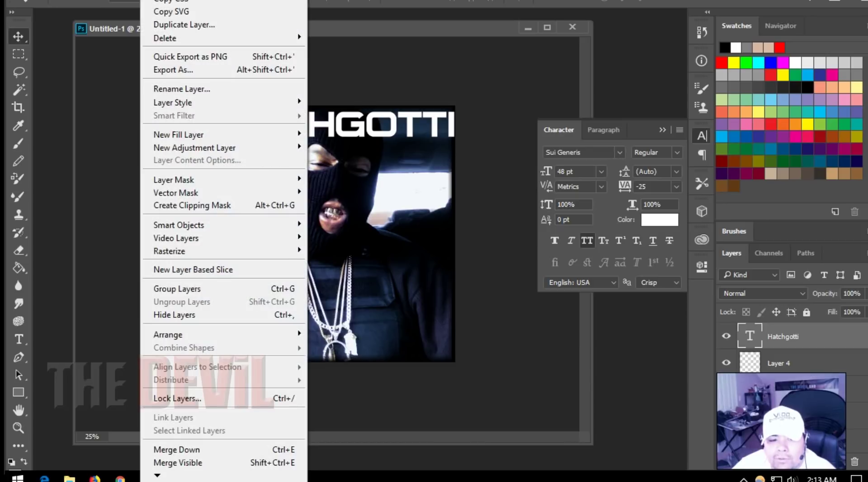
key("Down")
key("Down")
key("Down")
key("Down")
key("Down")
key("Down")
key("Right")
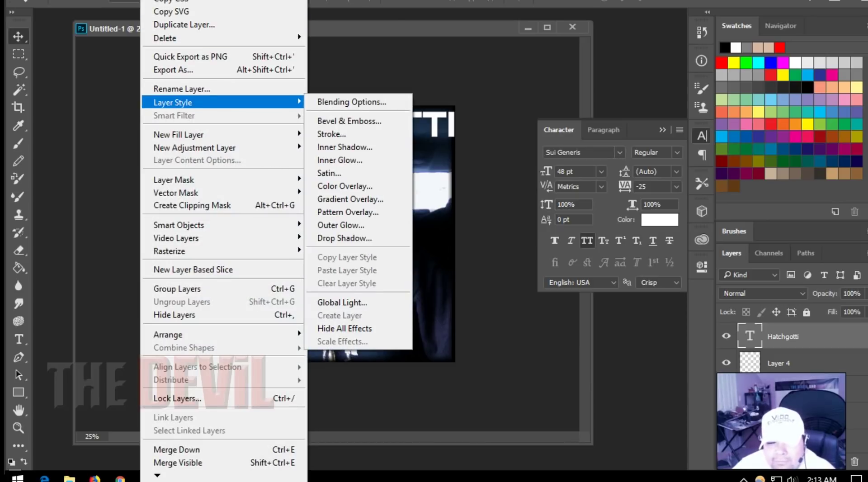
key("Down")
key("Down")
key("Down")
key("Down")
key("Down")
key("Up")
key("Up")
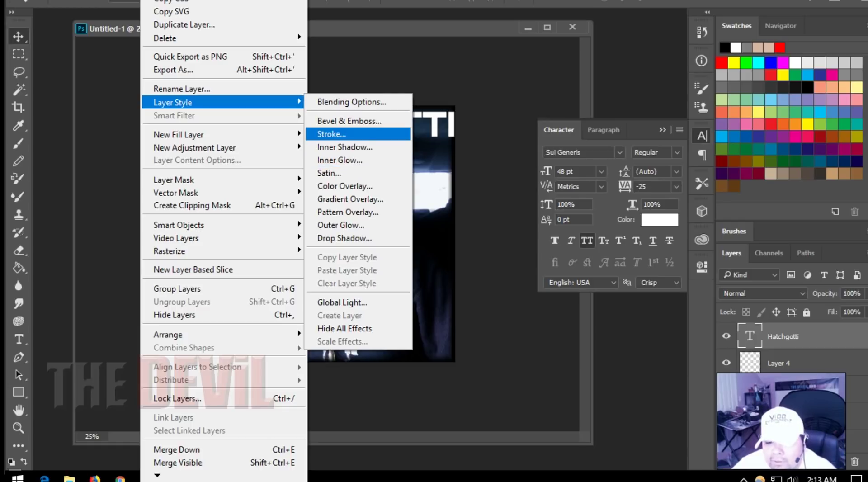
key("Down")
key("Down")
key("Down")
key("Down")
key("Down")
key("Down")
key("Down")
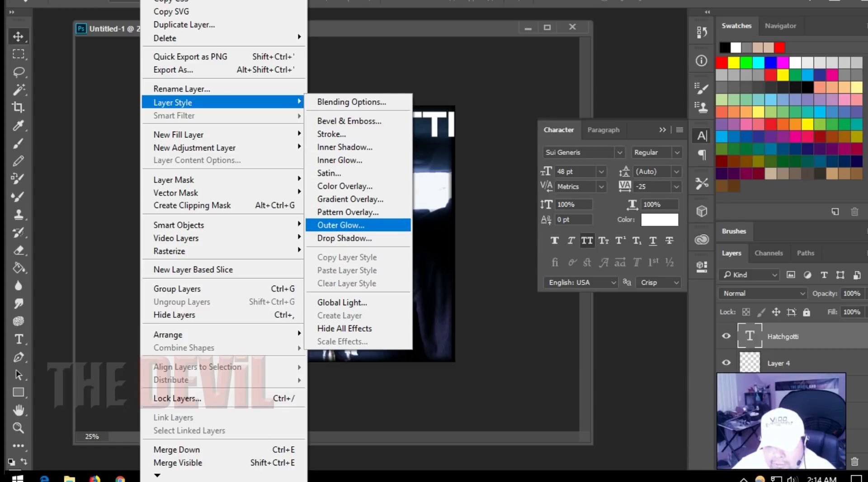
key("Down")
key("Return")
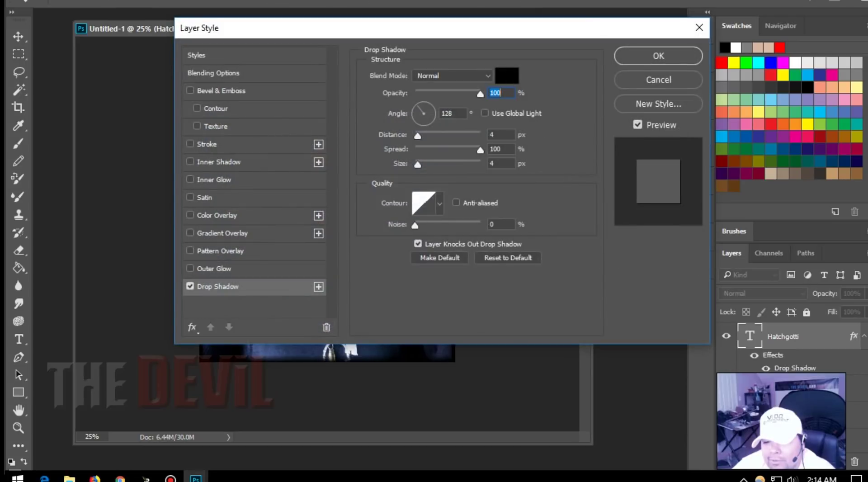
Step: Set the title's drop shadow angle to 90°, keeping the artwork title in view
left_click_drag(442, 27, 416, 198)
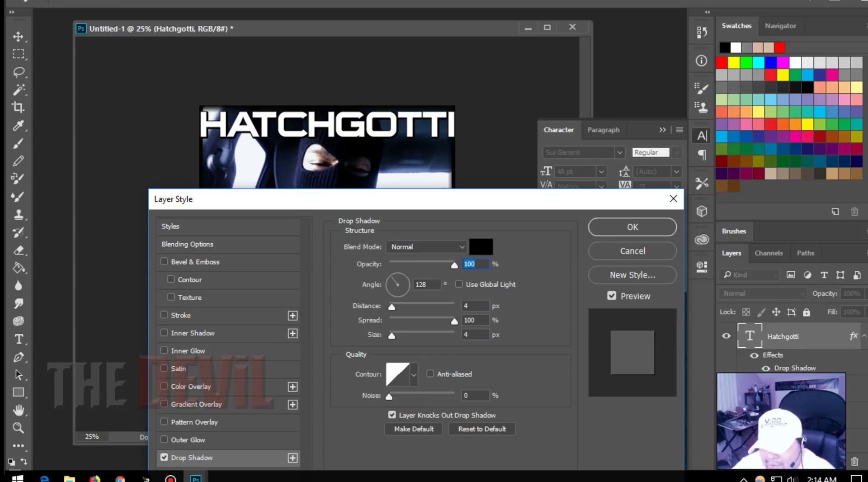
left_click(397, 275)
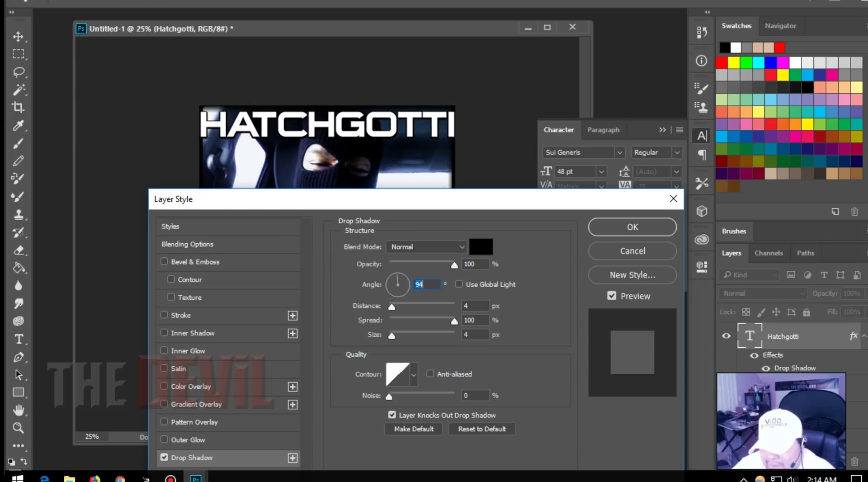
type("90")
double_click(417, 284)
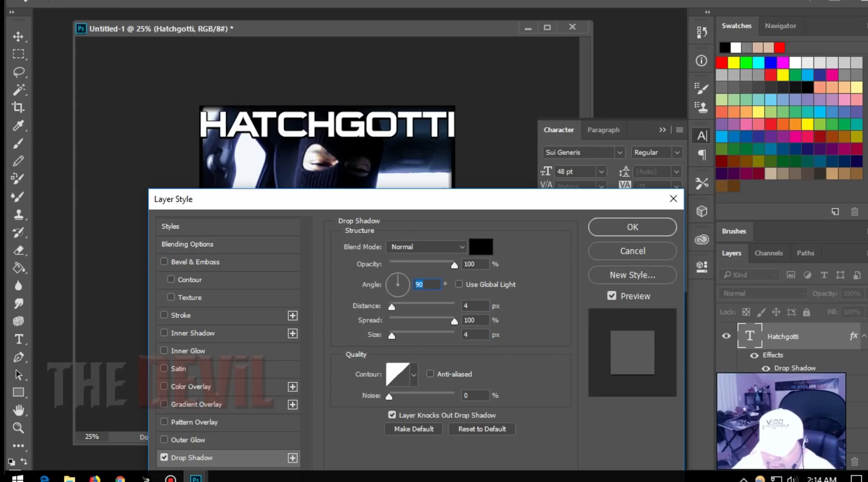
Step: Set the title's drop shadow distance to 0 px and compare the title with the shadow switched off and on
key("Tab")
type("0")
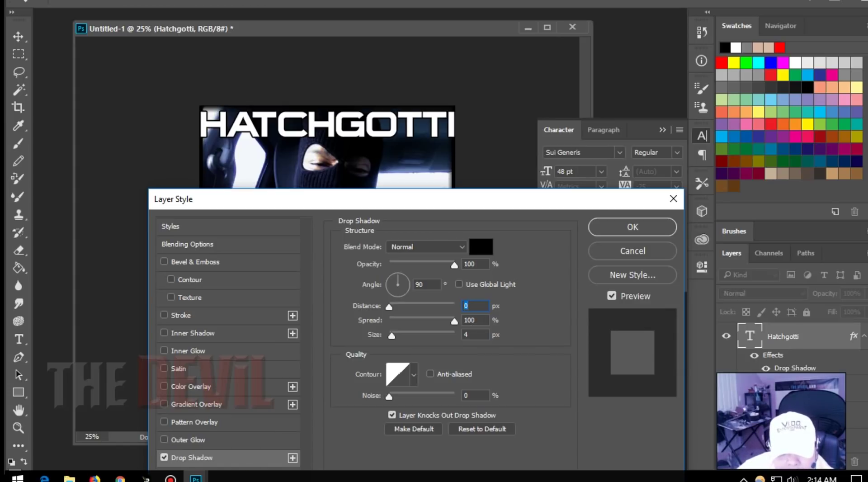
left_click(165, 457)
left_click(164, 457)
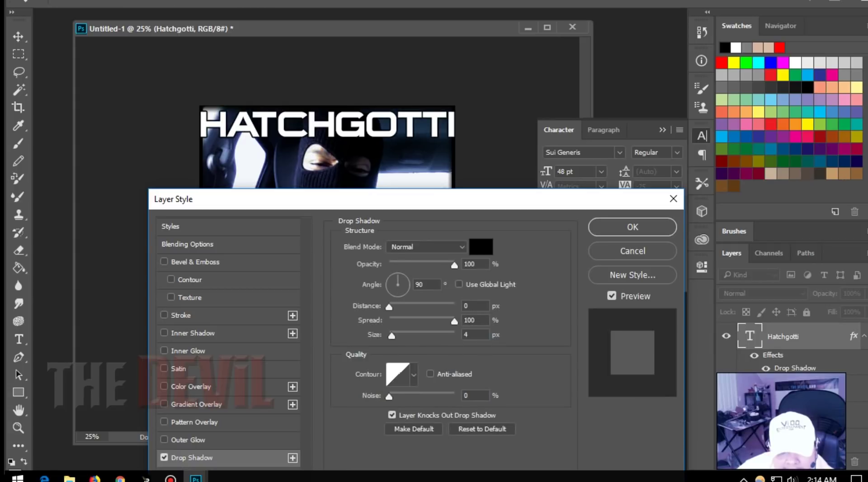
left_click(164, 457)
left_click(164, 457)
left_click(164, 457)
left_click(164, 457)
left_click(165, 457)
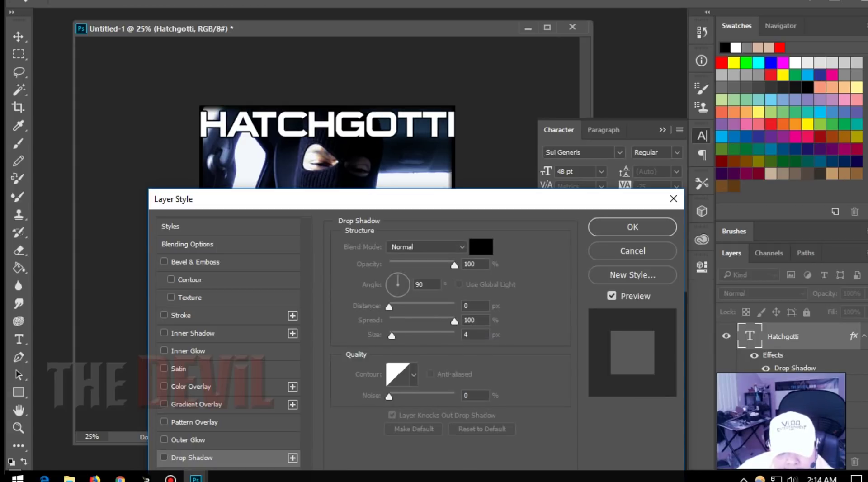
left_click(164, 458)
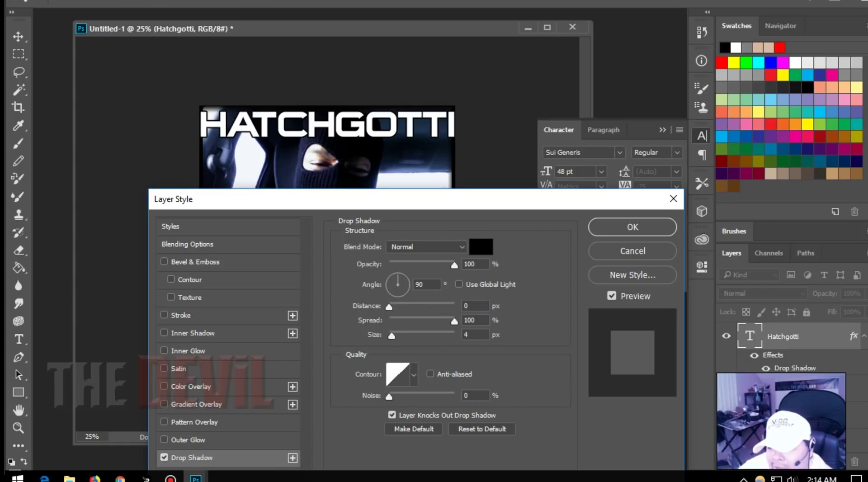
Step: Compare drop shadow sizes up to 8 px on the uncovered title, settle on 4 px and apply the layer style
left_click_drag(416, 198, 410, 238)
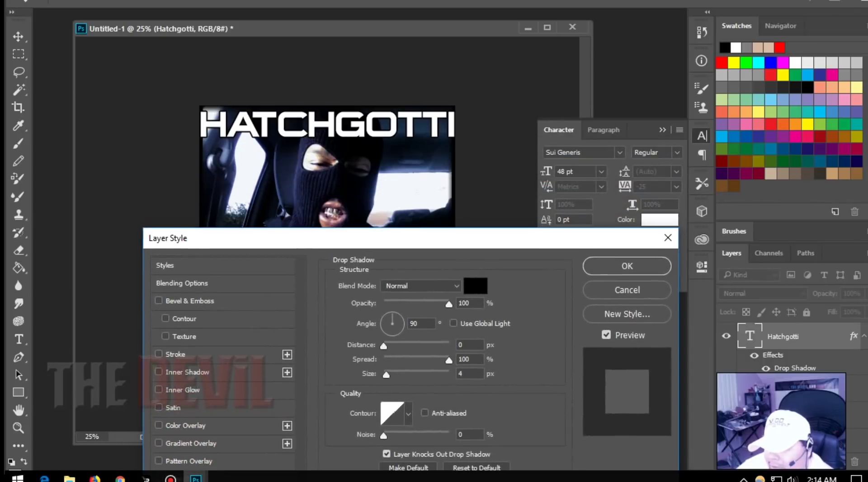
left_click_drag(311, 238, 333, 237)
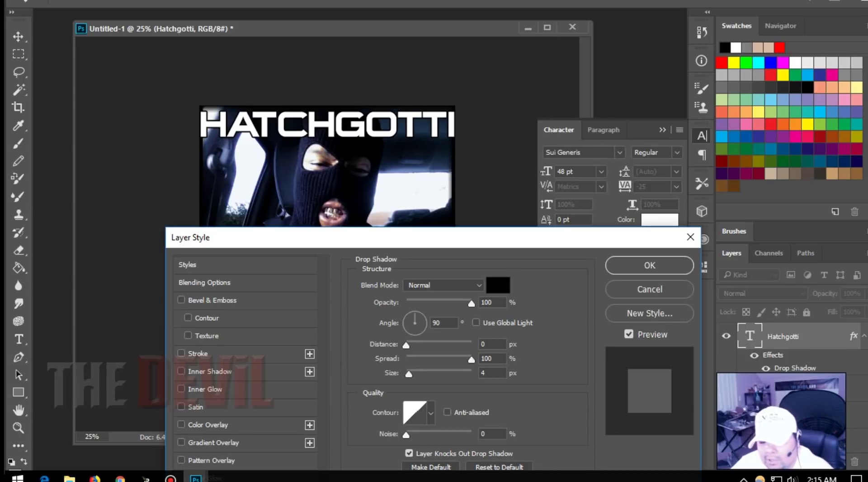
left_click_drag(433, 237, 396, 261)
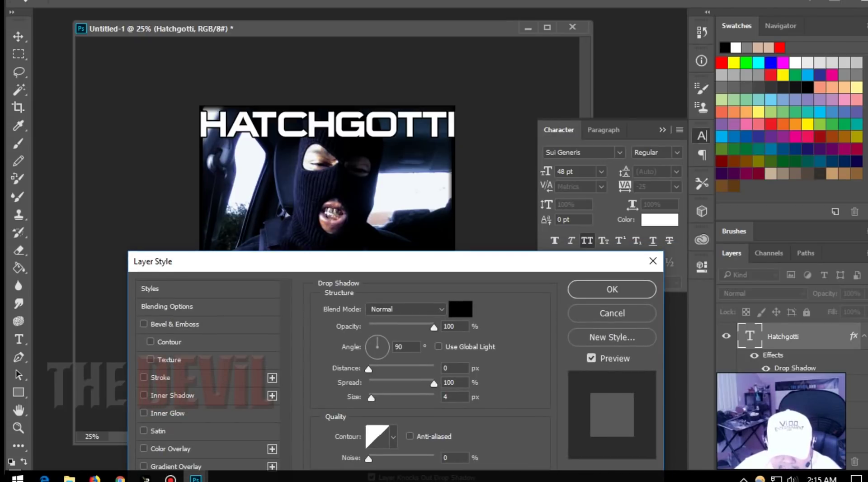
left_click_drag(368, 261, 402, 220)
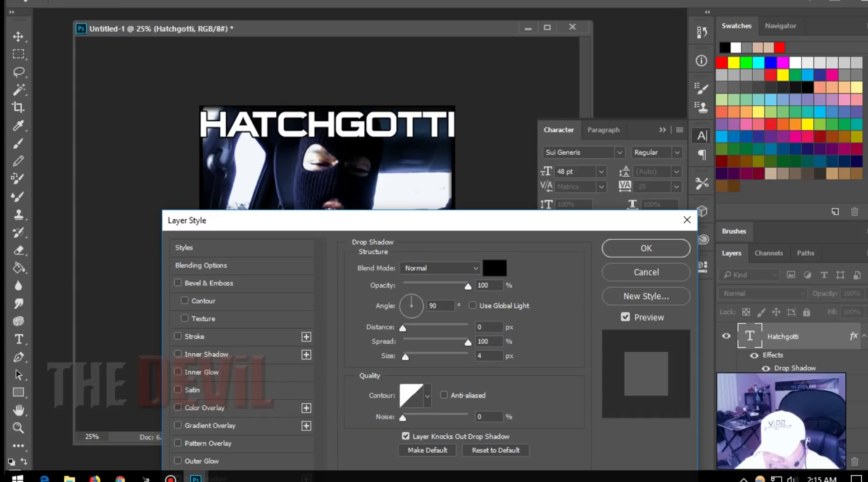
left_click_drag(405, 356, 406, 357)
key("Up")
key("Up")
key("Up")
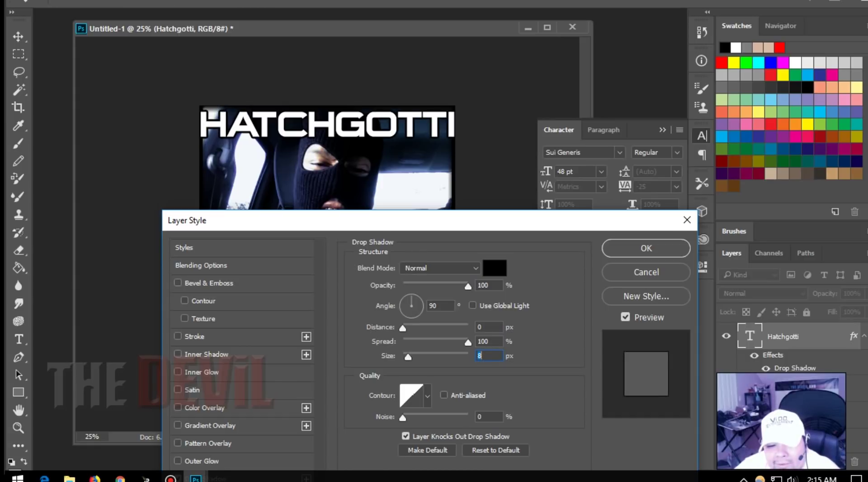
key("Down")
key("Down")
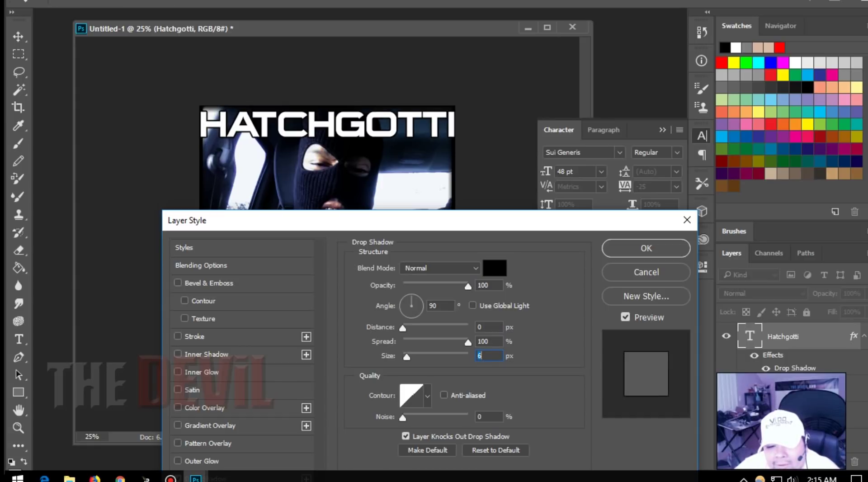
key("Up")
key("Up")
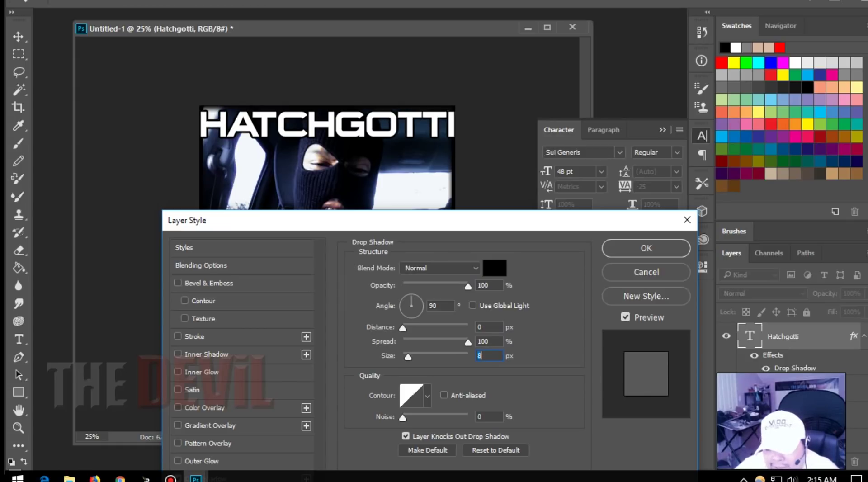
key("Down")
key("Down")
key("Down")
key("Down")
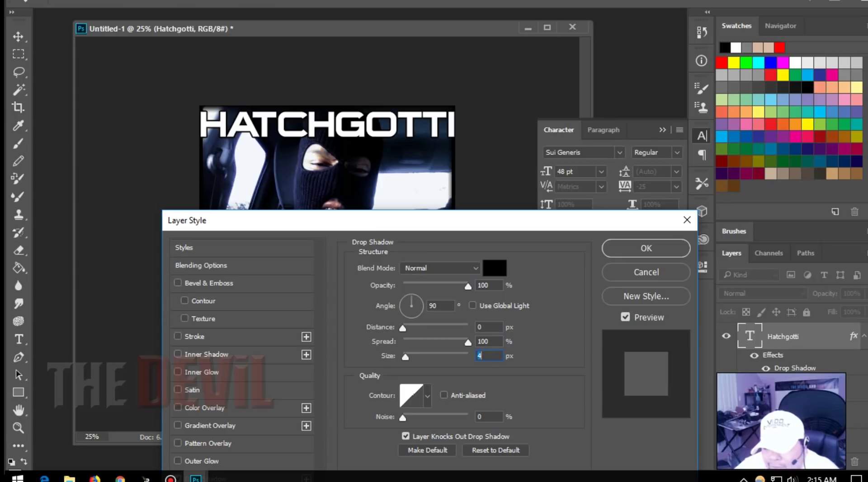
key("Return")
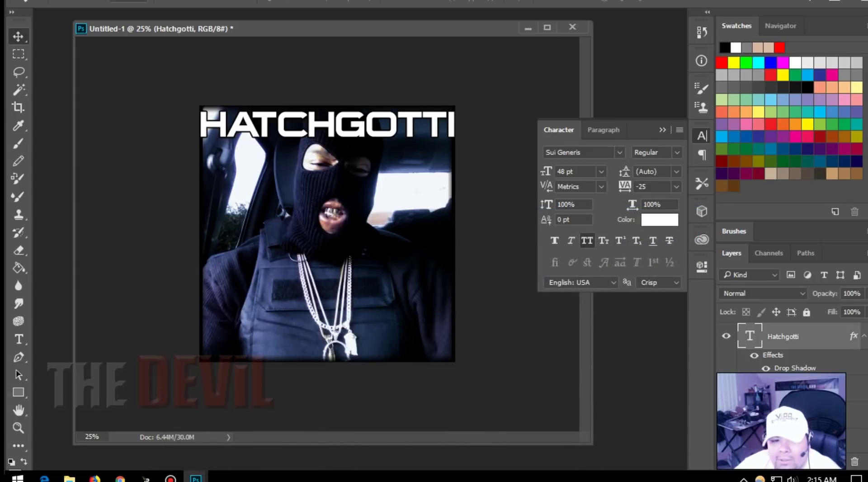
Step: Try a Bevel & Emboss effect on the title with a depth of 1000% and the Chisel Hard technique
key("alt+l")
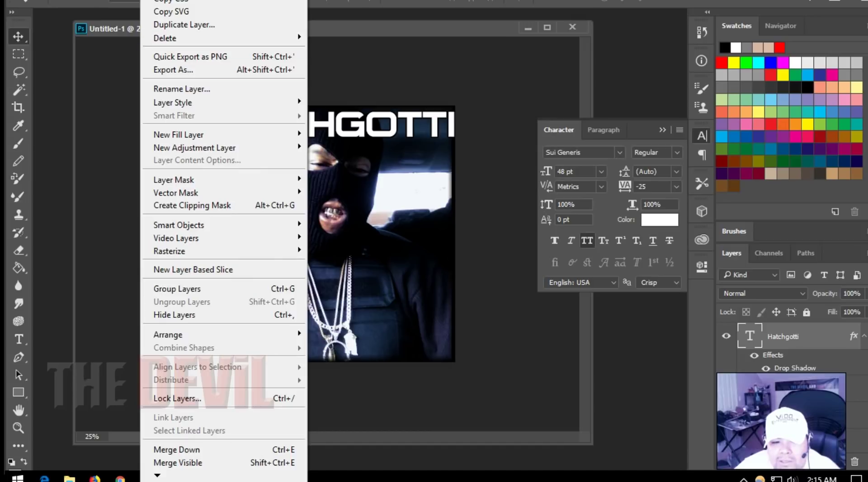
mouse_move(181, 102)
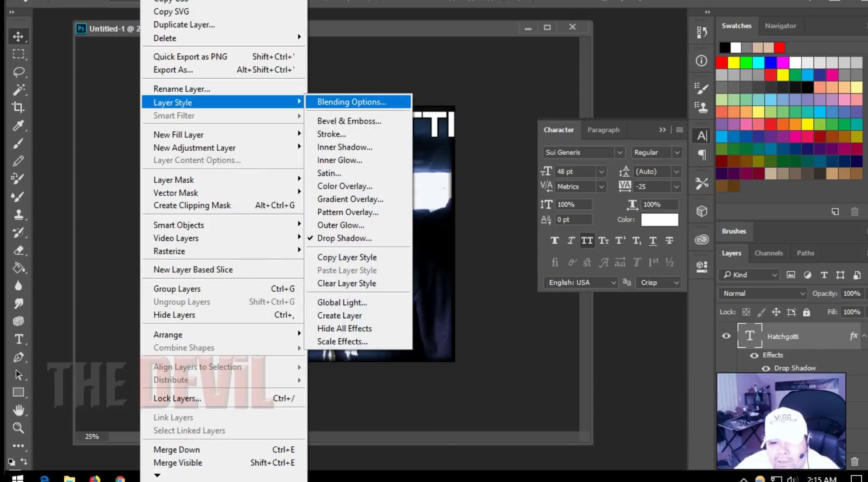
left_click(349, 120)
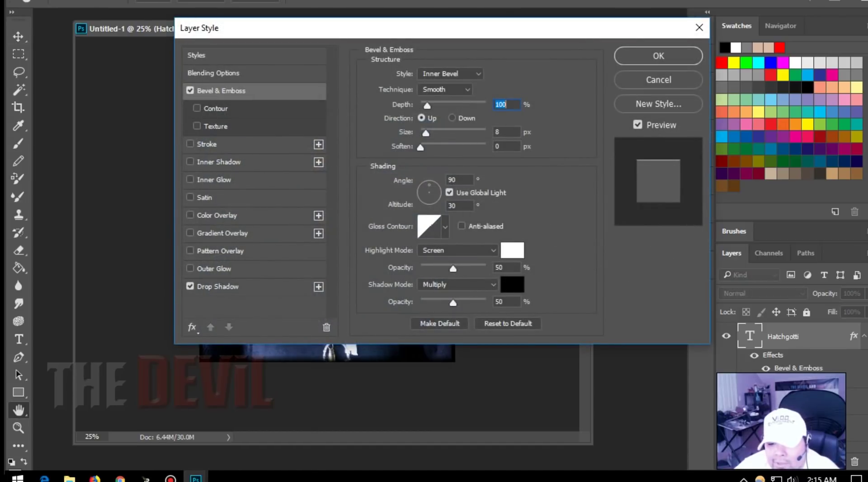
left_click_drag(349, 27, 499, 197)
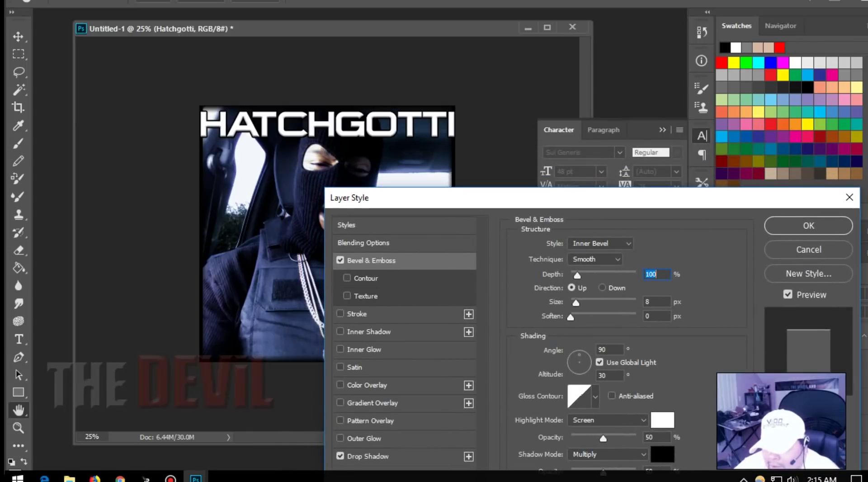
type("1000")
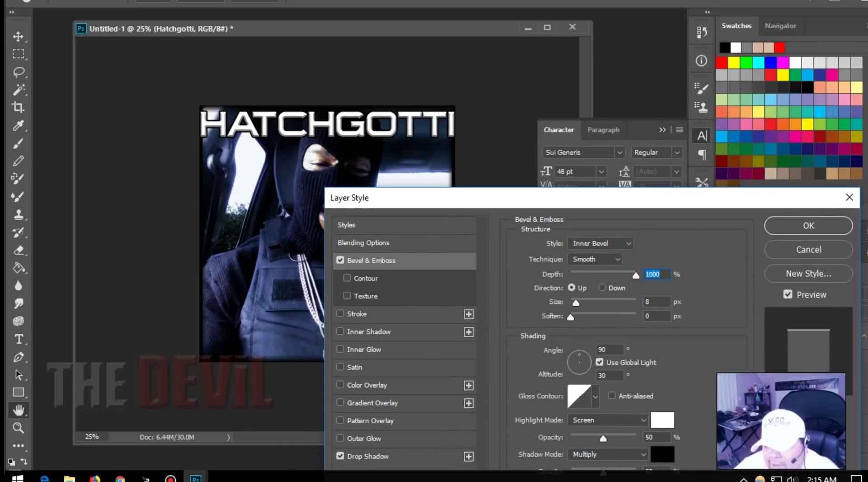
left_click(596, 259)
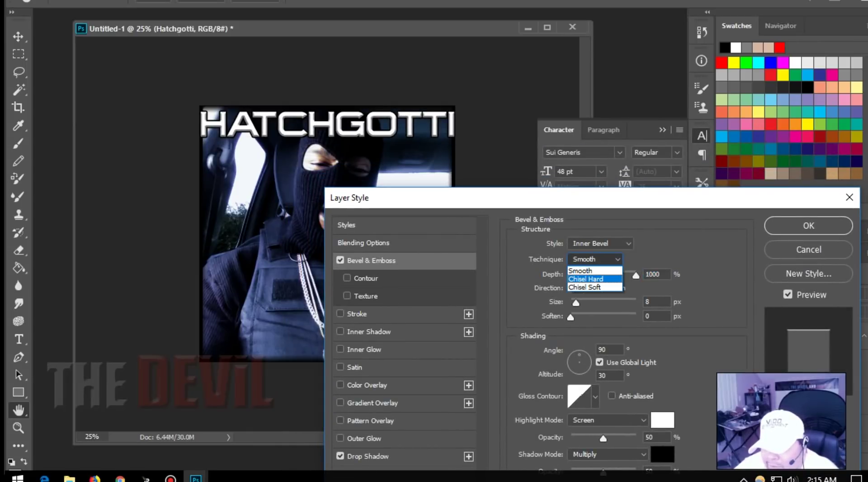
left_click(590, 271)
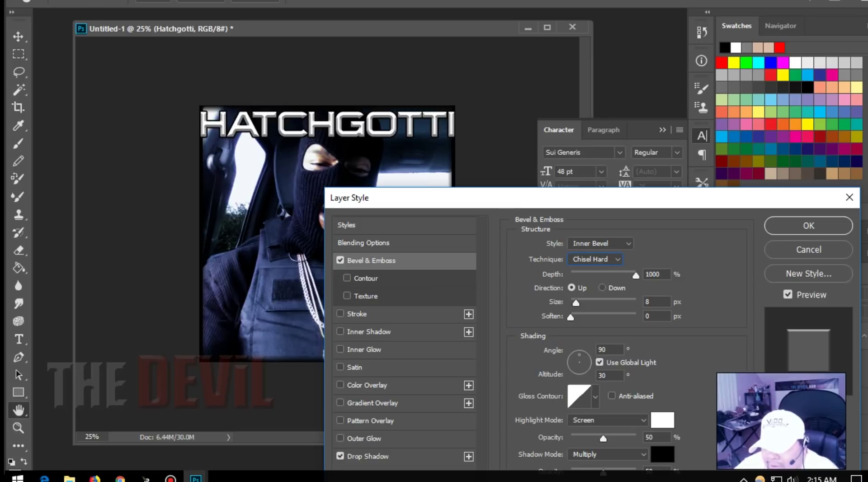
Step: Try a bevel size of 24 px with both highlight and shadow opacity at 100%
mouse_move(576, 302)
left_mouse_down()
mouse_move(635, 303)
mouse_move(580, 302)
mouse_move(583, 317)
mouse_move(570, 316)
left_mouse_up()
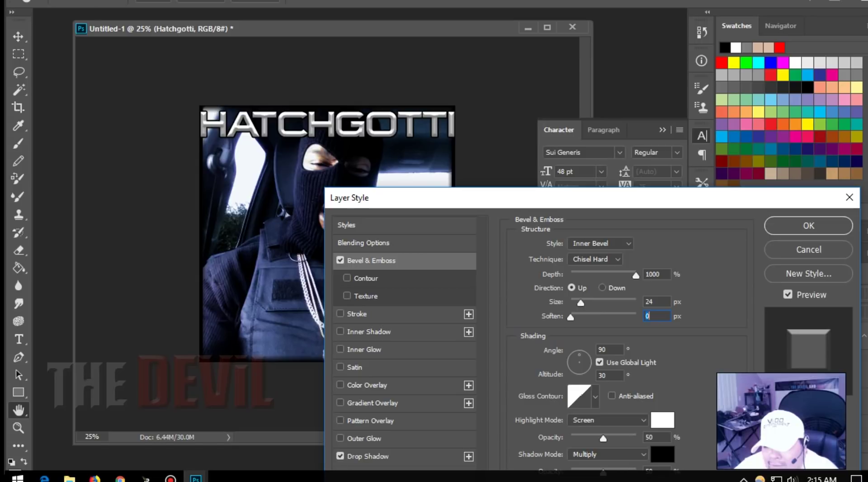
left_click_drag(603, 438, 636, 438)
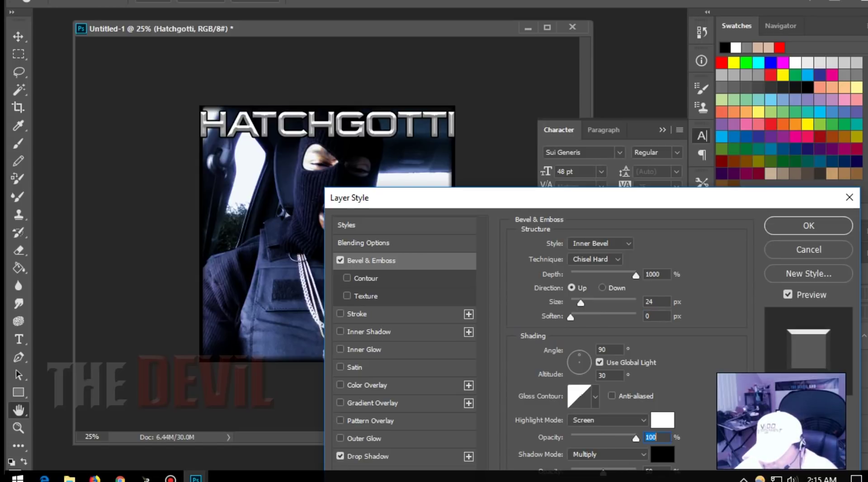
left_click_drag(452, 198, 520, 28)
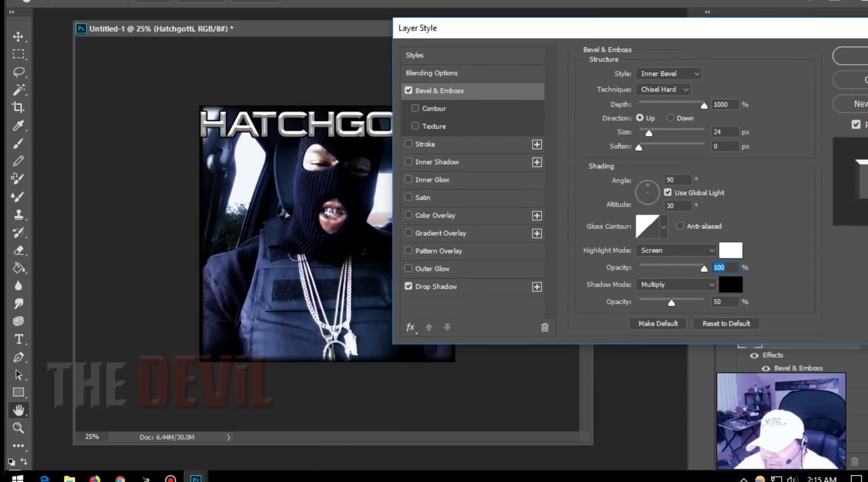
left_click_drag(672, 303, 704, 303)
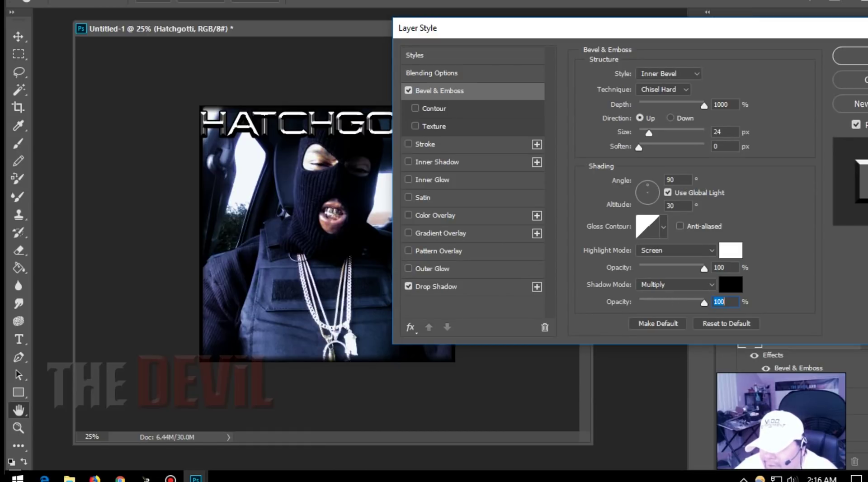
Step: Try bevel sizes of 250 px and 0 px on the title, and discard the Bevel & Emboss effect
left_click_drag(648, 133, 704, 133)
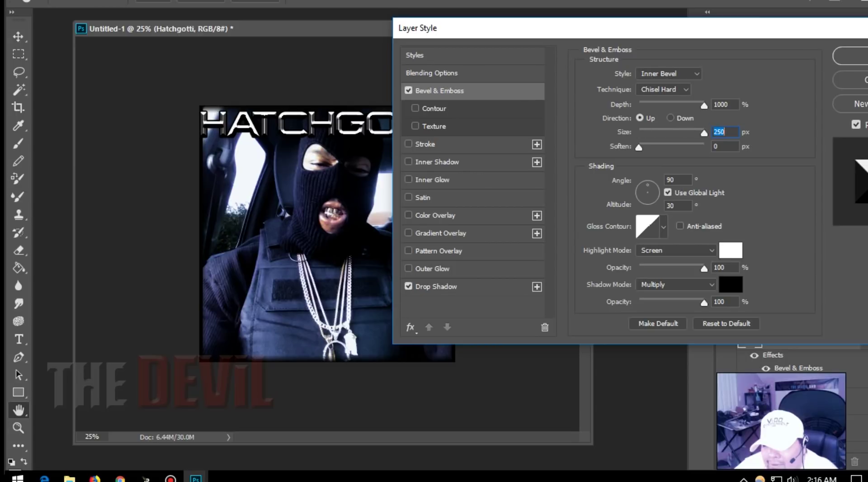
left_click_drag(633, 28, 435, 231)
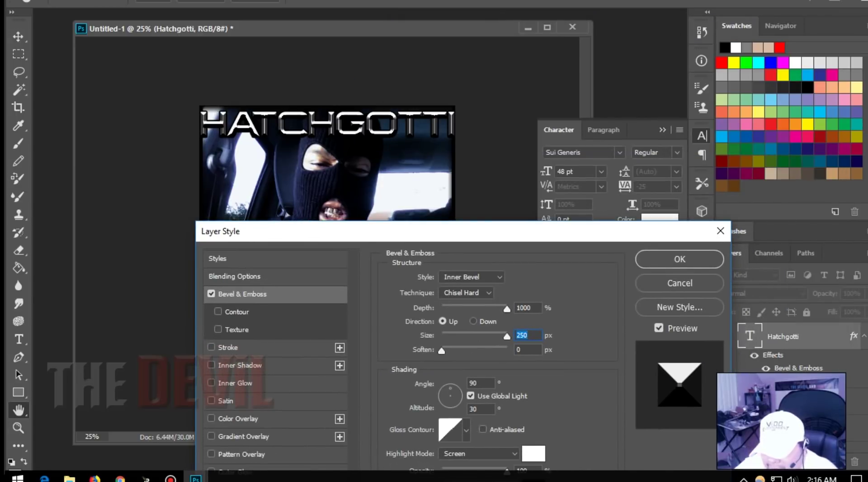
key("Tab")
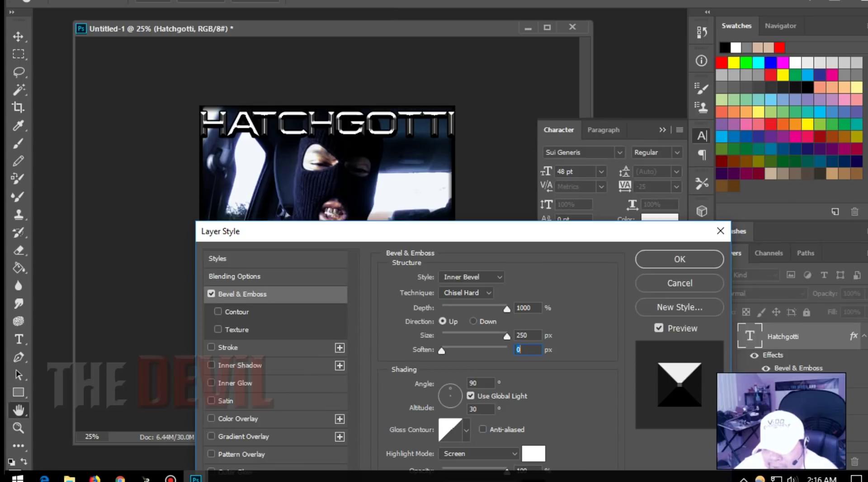
left_click_drag(507, 336, 442, 336)
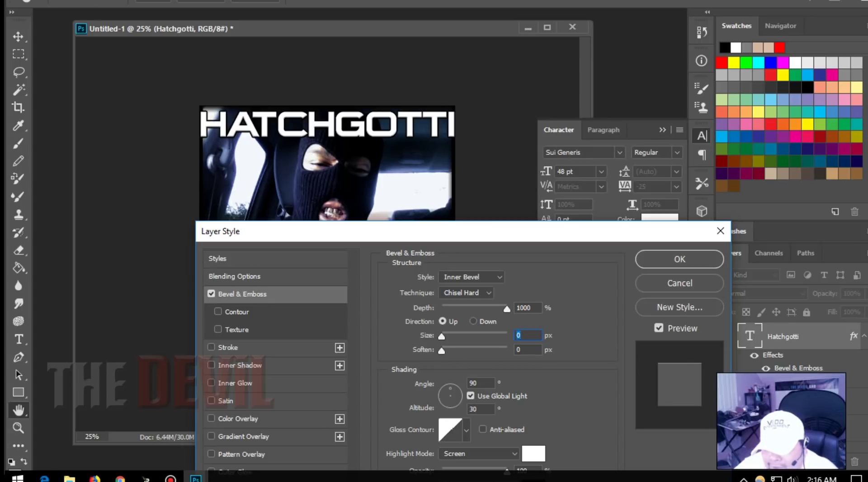
left_click(679, 283)
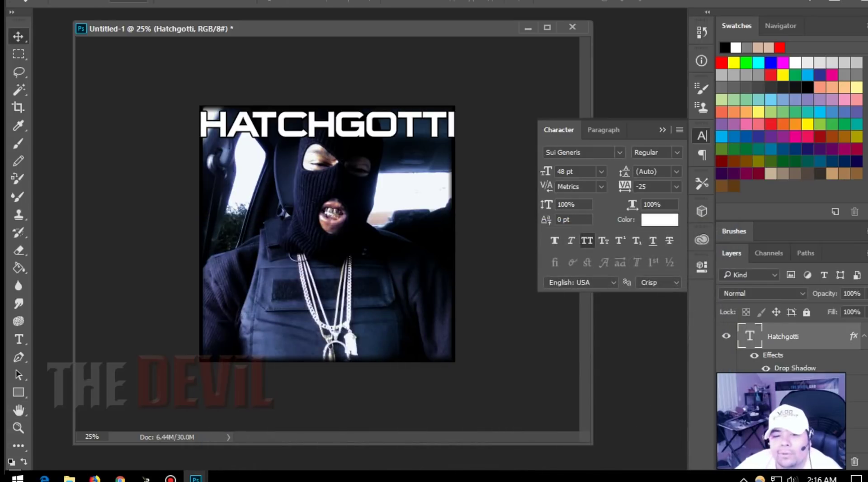
Step: Scale the title down with a transform to about 41.64 pt
key("alt+e")
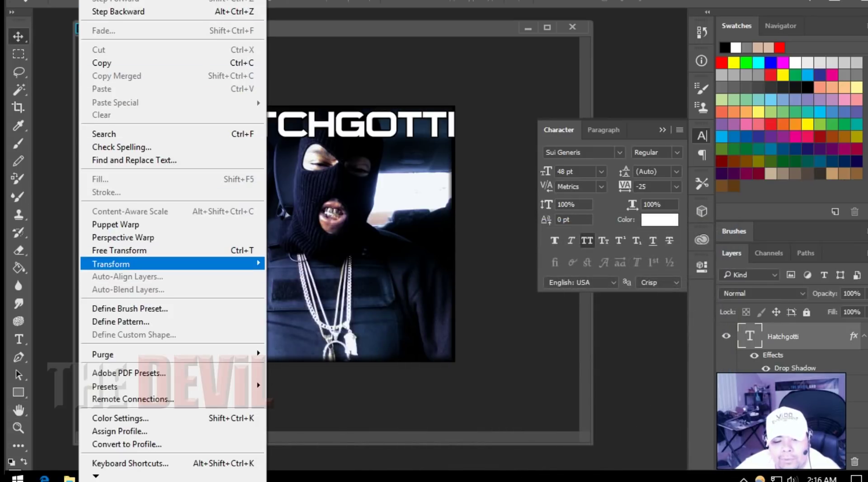
mouse_move(170, 264)
left_click(286, 282)
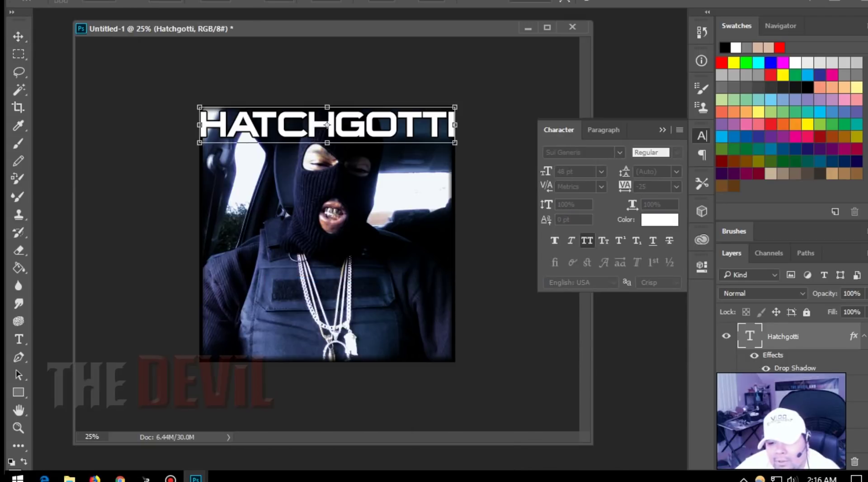
left_click_drag(455, 107, 396, 111)
key("Return")
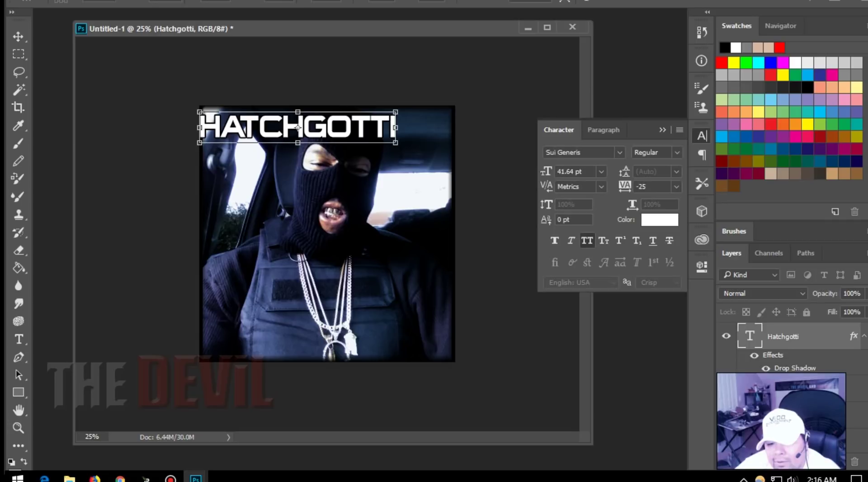
Step: Commit the transform and place the title centrally across the chest, over the upper part of the chains
mouse_move(297, 128)
left_mouse_down()
mouse_move(336, 122)
mouse_move(326, 121)
mouse_move(334, 121)
mouse_move(316, 272)
mouse_move(327, 249)
mouse_move(312, 253)
mouse_move(333, 286)
mouse_move(334, 249)
left_mouse_up()
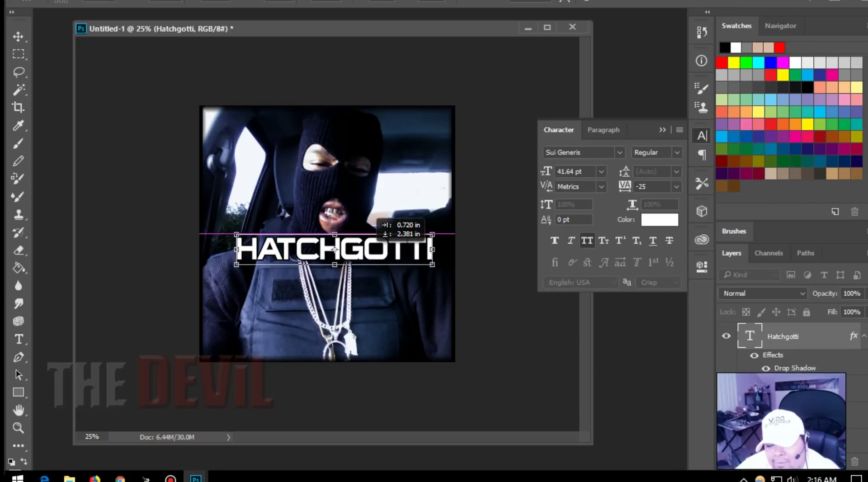
key("Return")
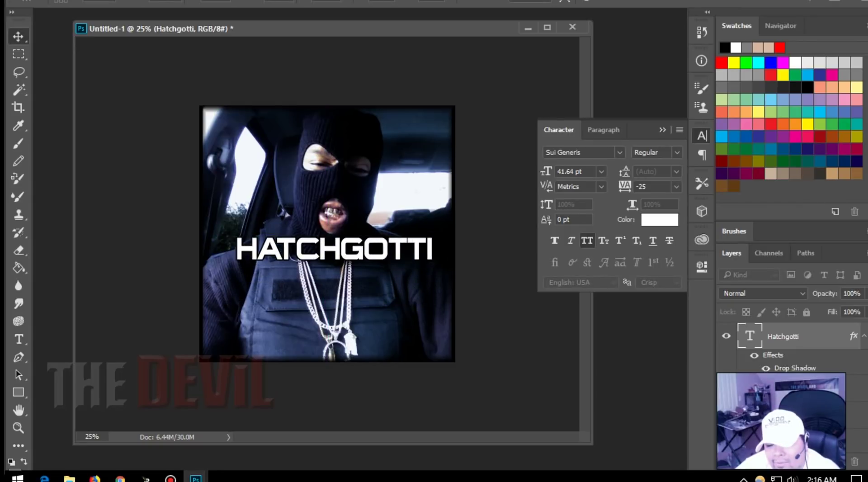
left_click_drag(390, 258, 388, 180)
mouse_move(333, 171)
left_mouse_down()
mouse_move(333, 131)
mouse_move(327, 294)
mouse_move(349, 290)
left_mouse_up()
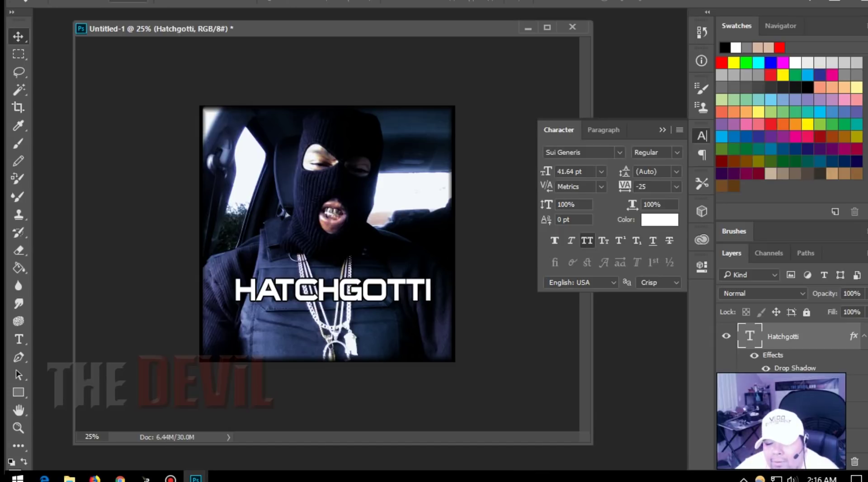
Step: Nudge the title slightly to the left and make Layer 3 the active layer
left_click_drag(350, 289, 346, 290)
left_click(795, 388)
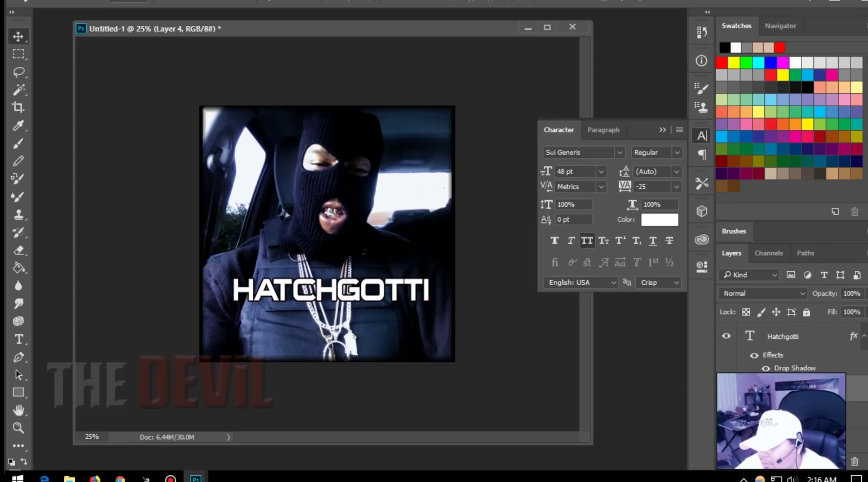
scroll(791, 352, "down", 1)
left_click(796, 439)
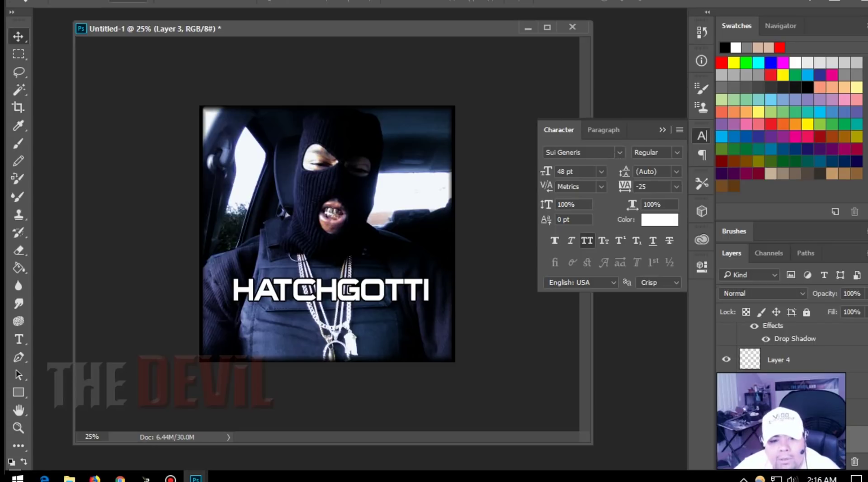
Step: Show the rulers and place a vertical guide at the canvas's horizontal centre, at 2.5 in
key("alt+v")
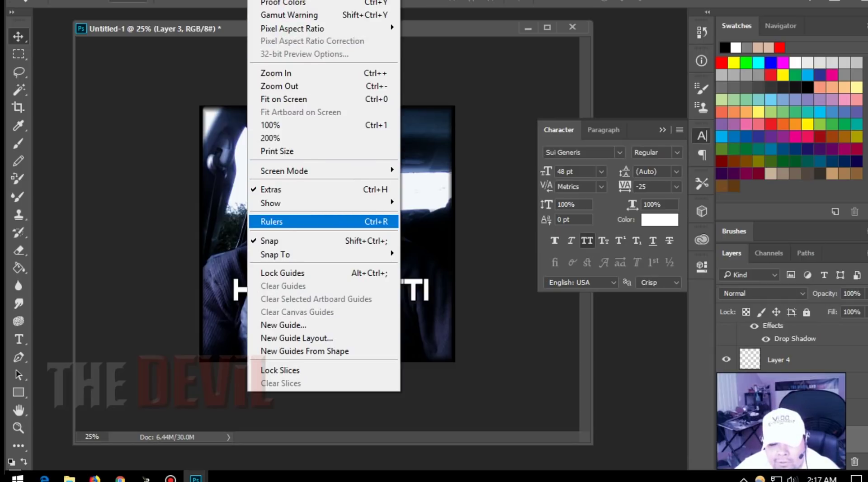
key("Return")
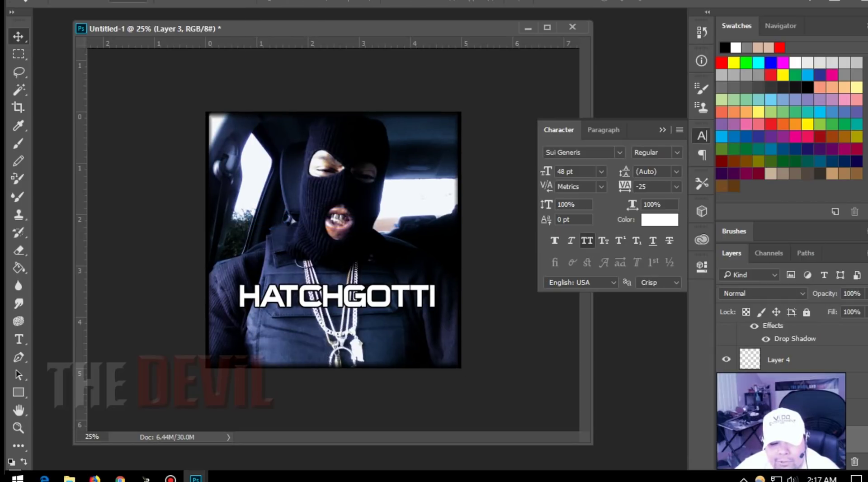
left_click_drag(81, 199, 334, 214)
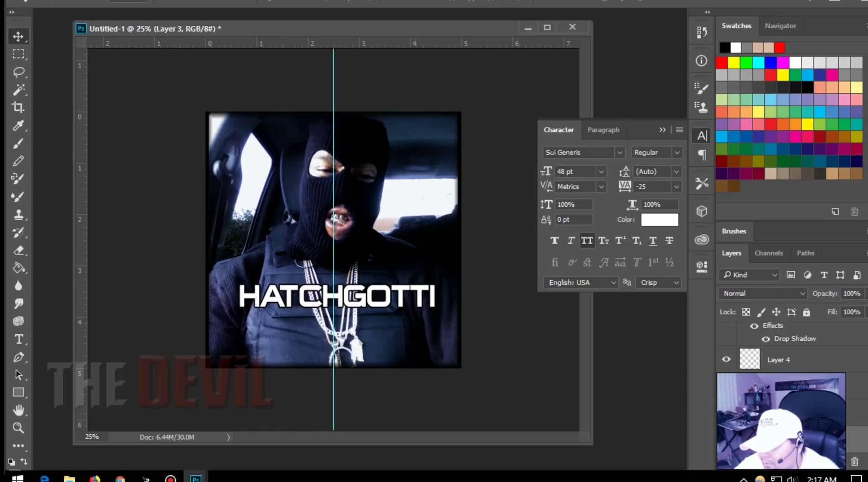
Step: Select the title text layer and move the title slightly left to centre it on the vertical guide
scroll(789, 348, "up", 1)
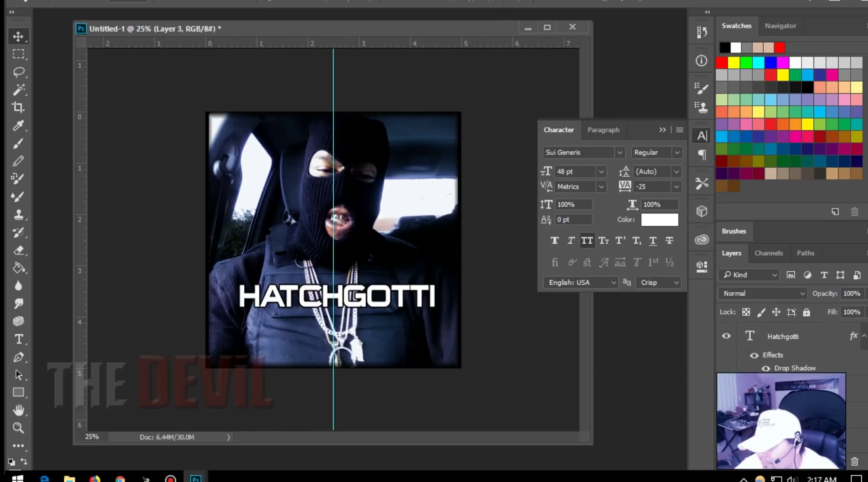
left_click(783, 336)
left_click_drag(360, 228, 356, 229)
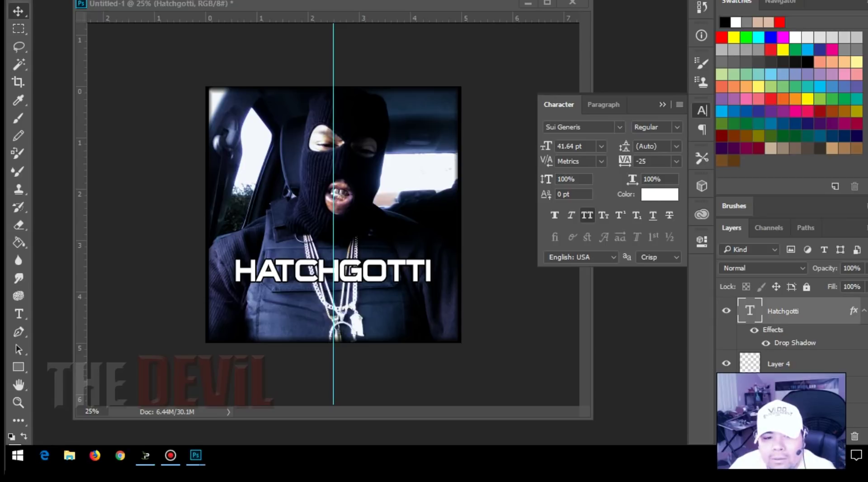
left_click(195, 455)
key("ctrl+t")
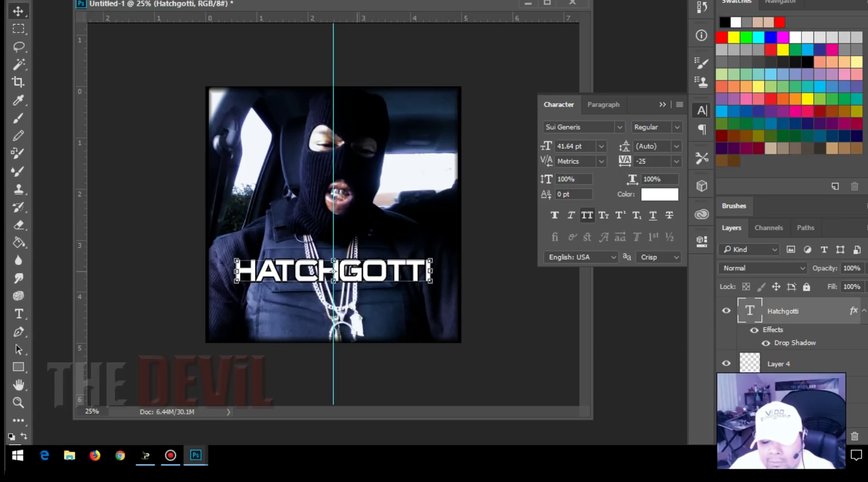
right_click(368, 272)
left_click(363, 271)
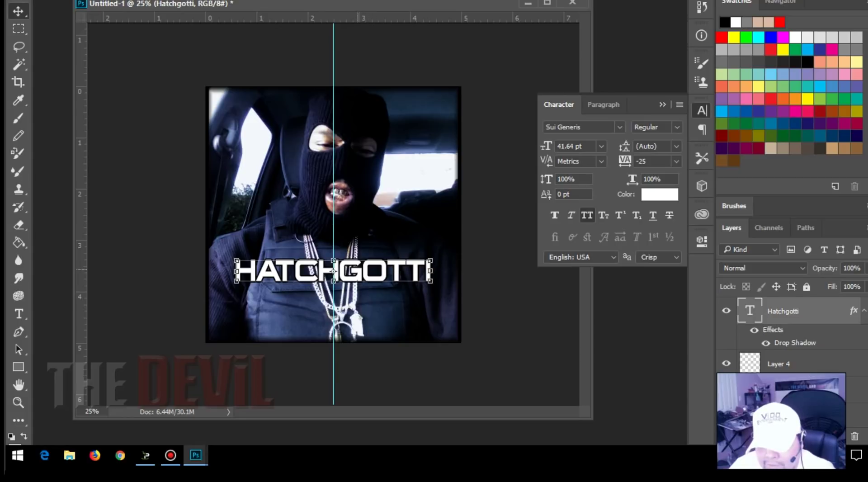
key("Return")
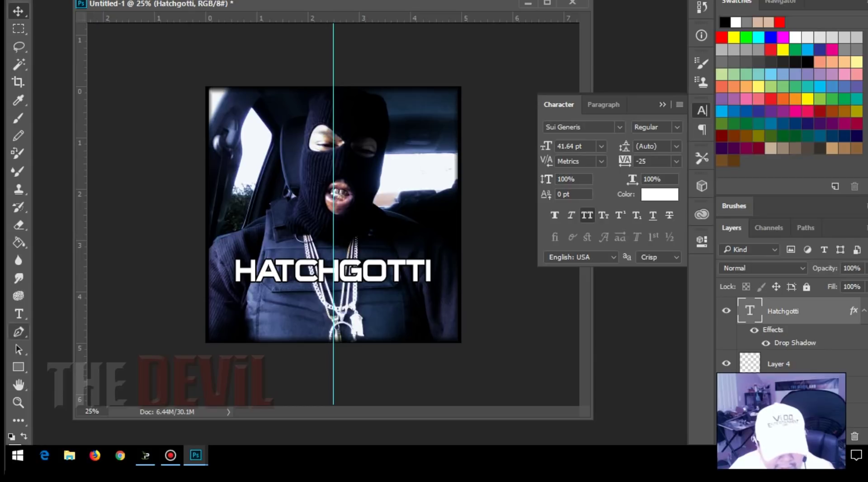
Step: Try converting the title text to a shape and undo the conversion
left_click(19, 313)
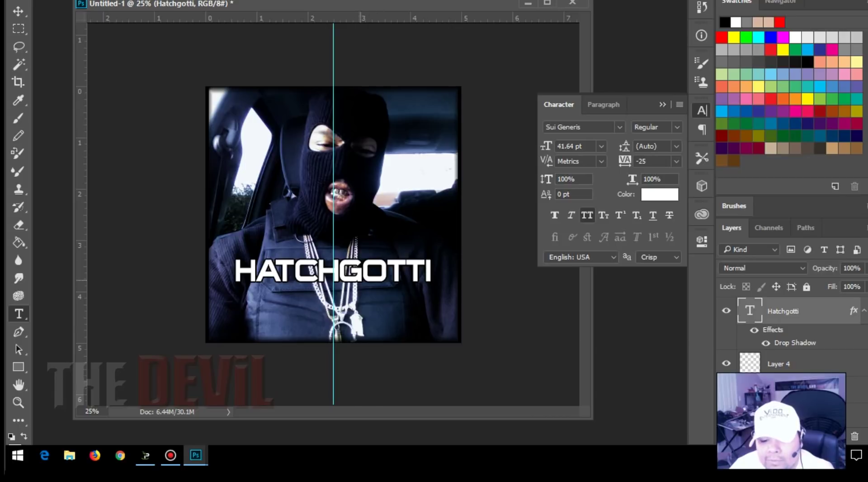
right_click(354, 280)
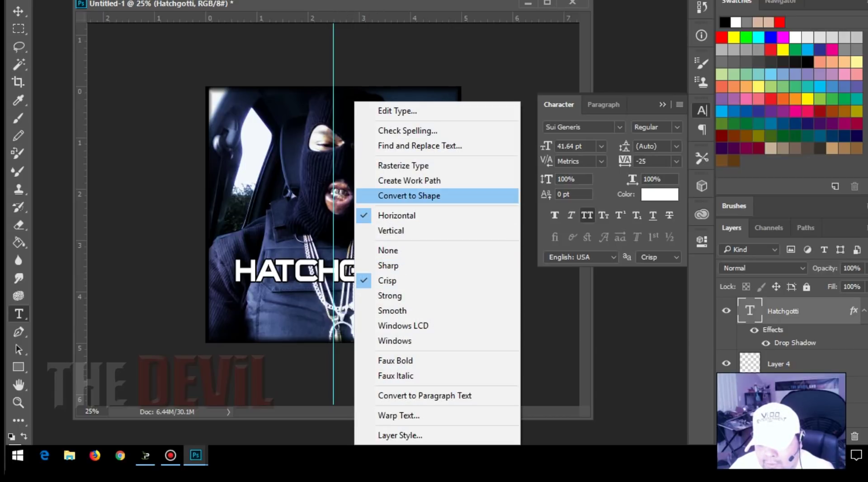
left_click(409, 195)
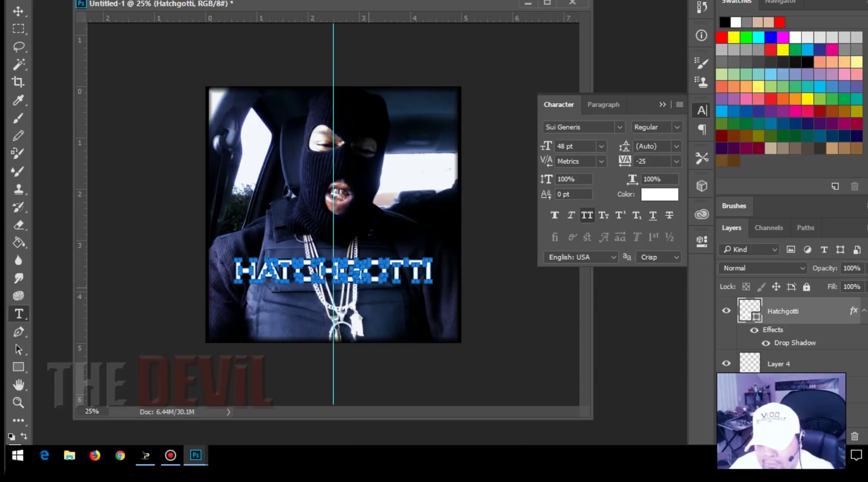
key("alt+e")
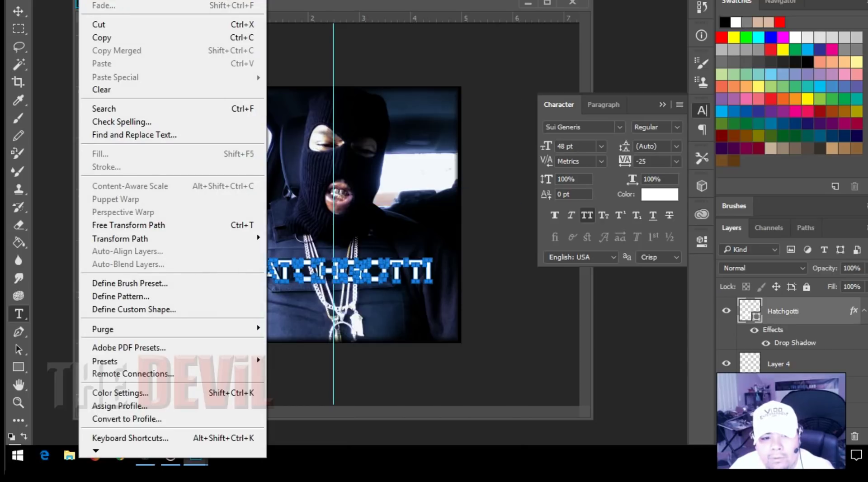
key("ctrl+z")
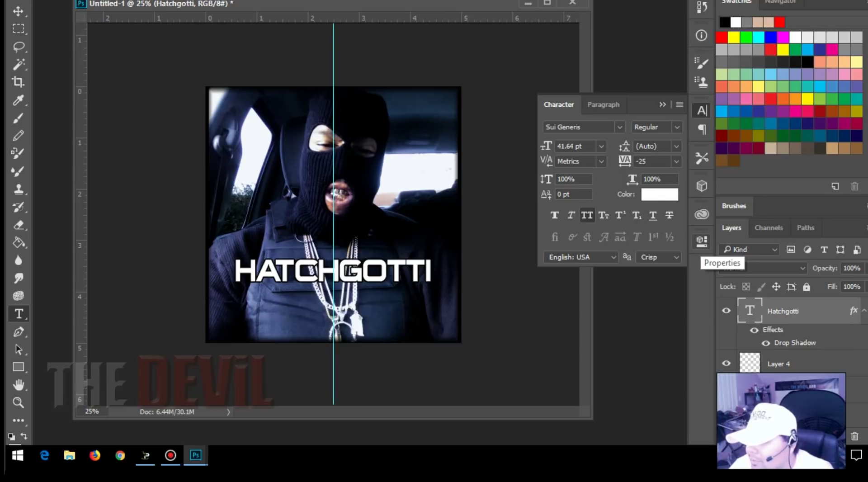
left_click(702, 241)
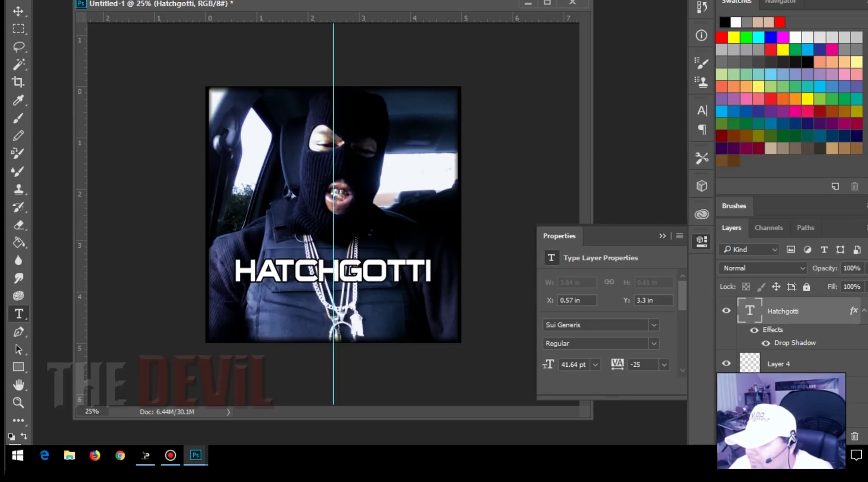
left_click(701, 214)
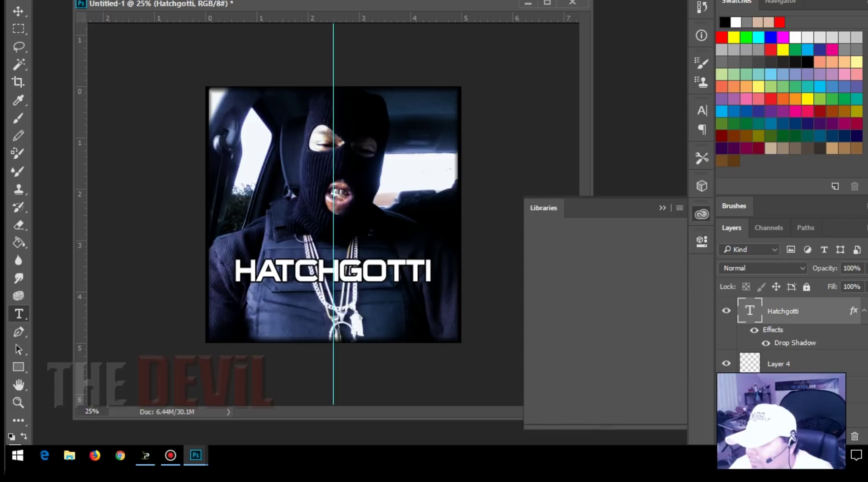
left_click(701, 110)
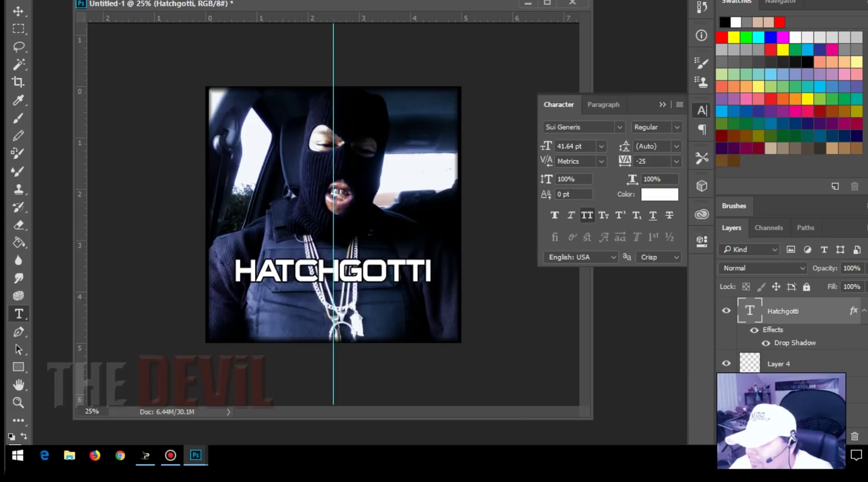
left_click(701, 111)
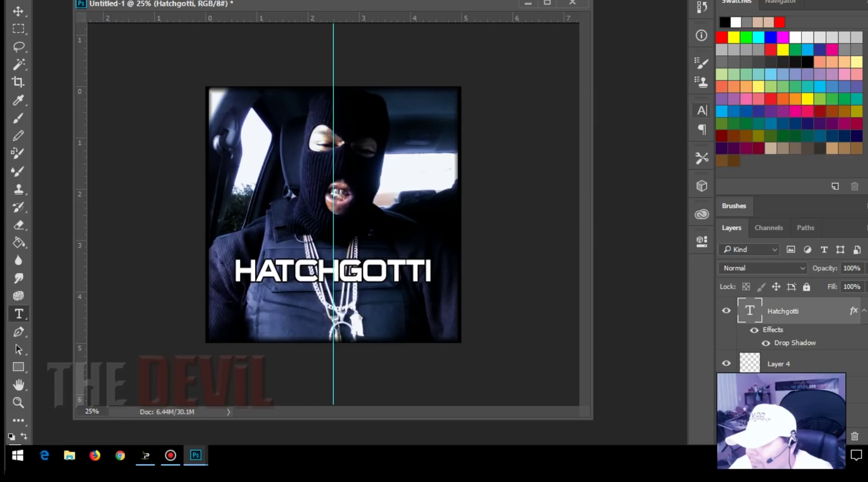
Step: Warp the title text with the horizontal Arc style and a bend of +12%
left_click(702, 110)
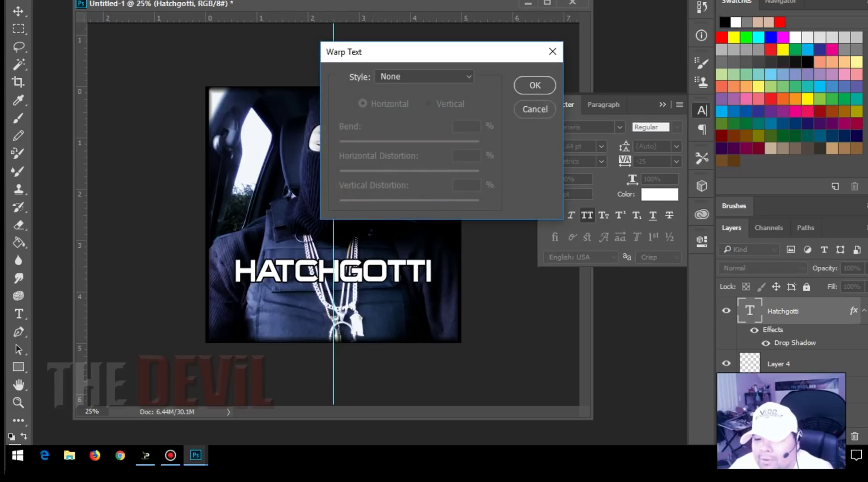
left_click(424, 77)
left_click(403, 117)
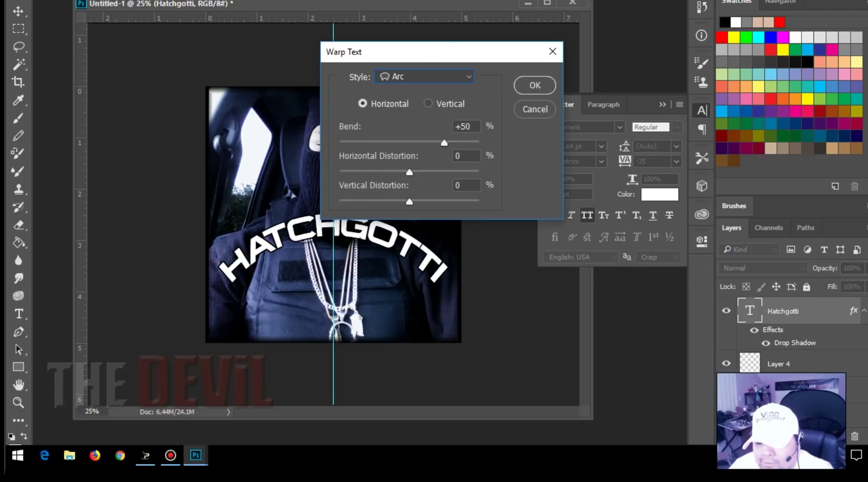
mouse_move(442, 52)
left_mouse_down()
mouse_move(587, 0)
mouse_move(629, 0)
left_mouse_up()
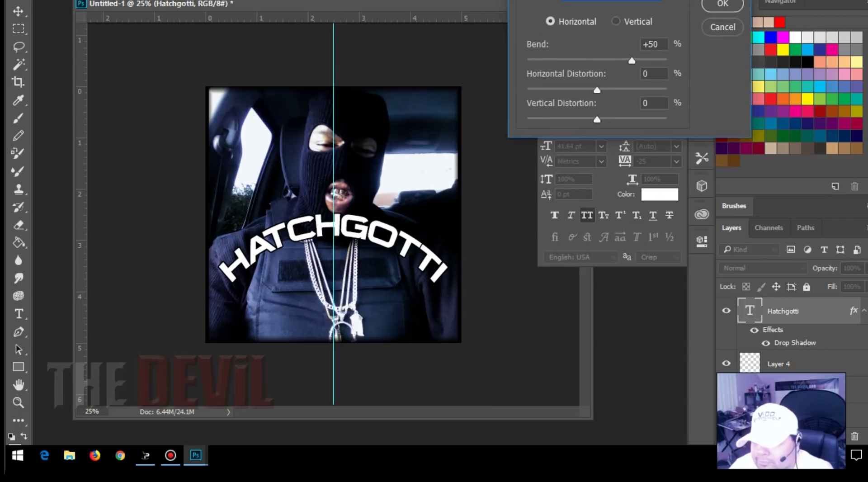
left_click_drag(632, 60, 603, 60)
type("-50")
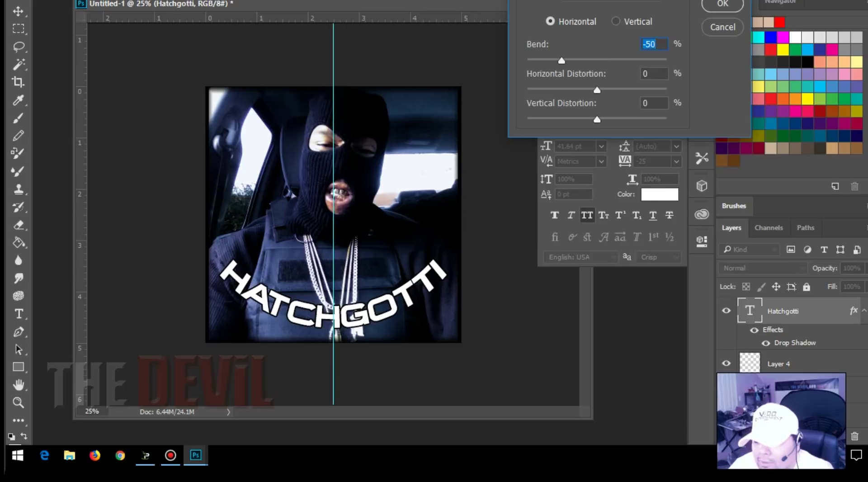
left_click_drag(561, 60, 590, 60)
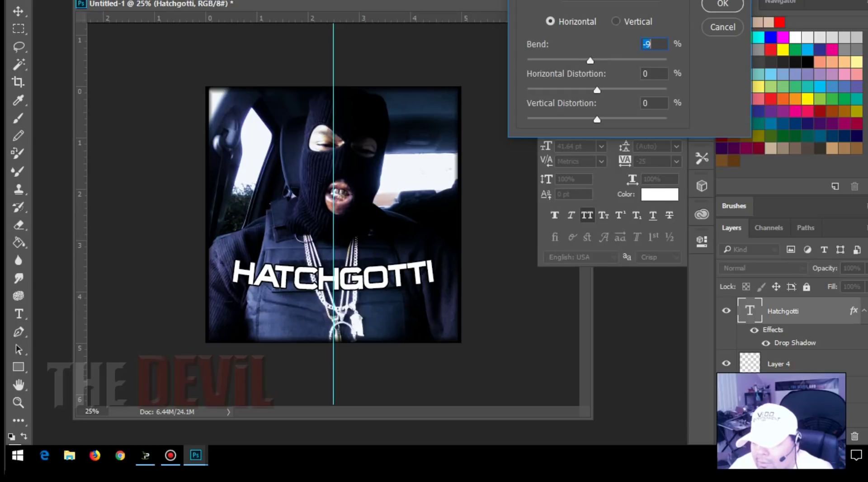
type("12")
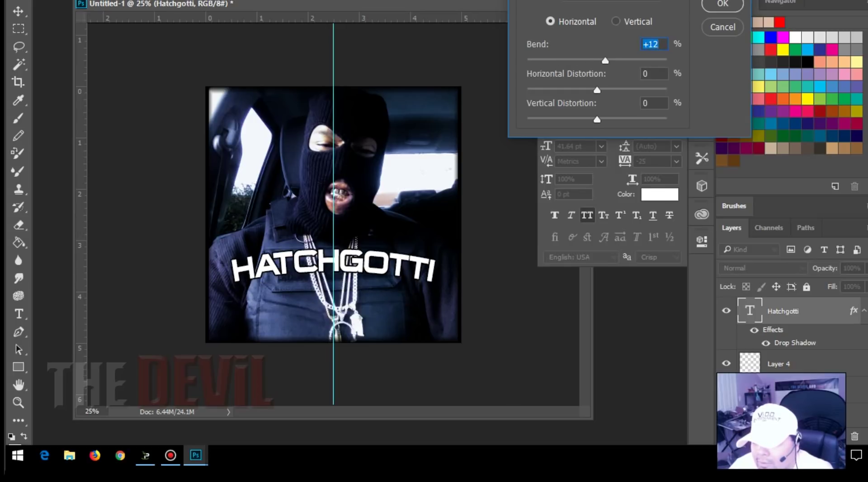
key("Return")
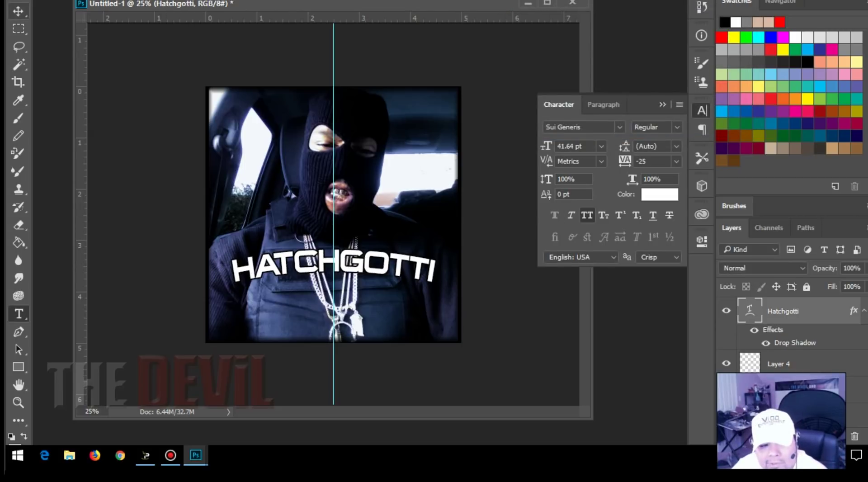
Step: Move the arched title straight up to the collar, over the upper ends of the chains, keeping it centred on the guide
key("v")
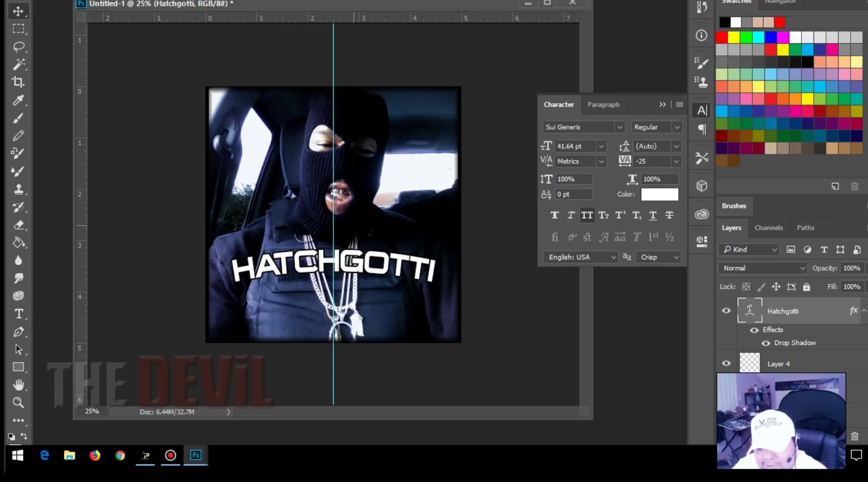
left_click_drag(369, 231, 380, 218)
left_click_drag(351, 246, 351, 247)
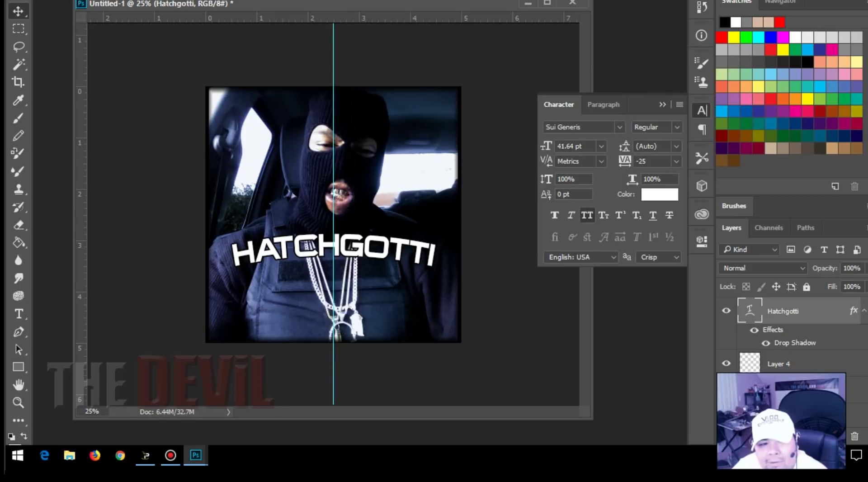
Step: Rasterize the type of the arched title layer
key("alt+e")
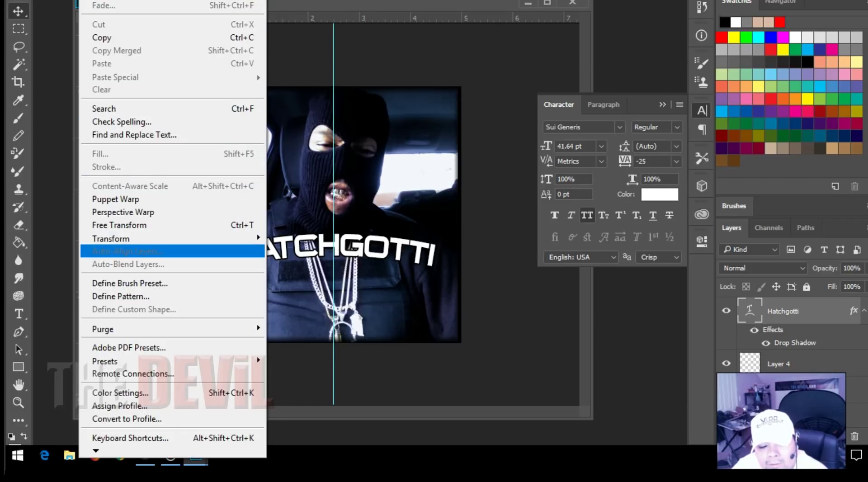
mouse_move(171, 238)
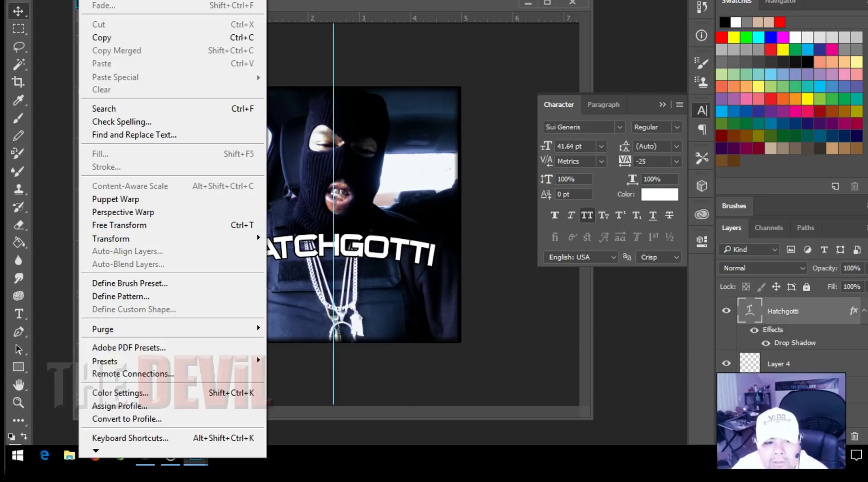
mouse_move(124, 1)
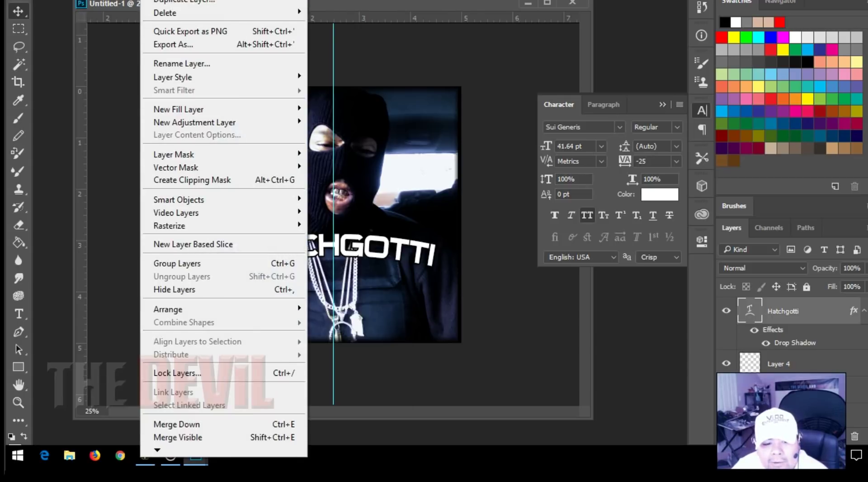
mouse_move(223, 226)
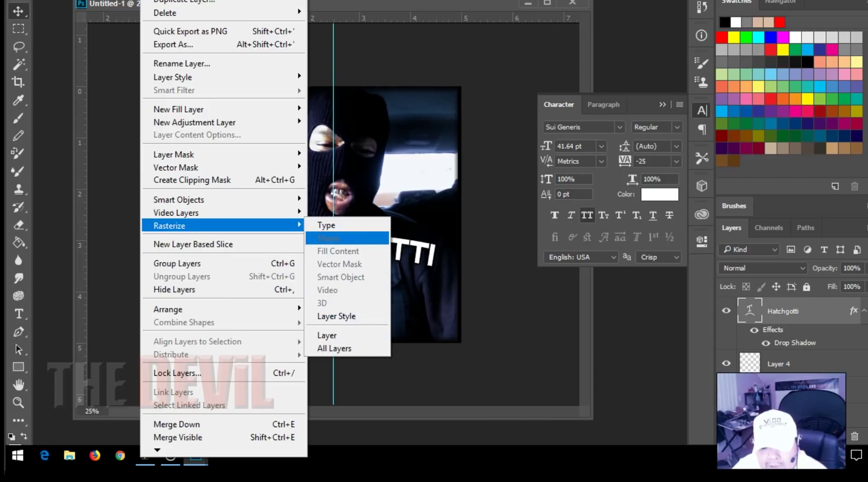
key("Up")
left_click(346, 225)
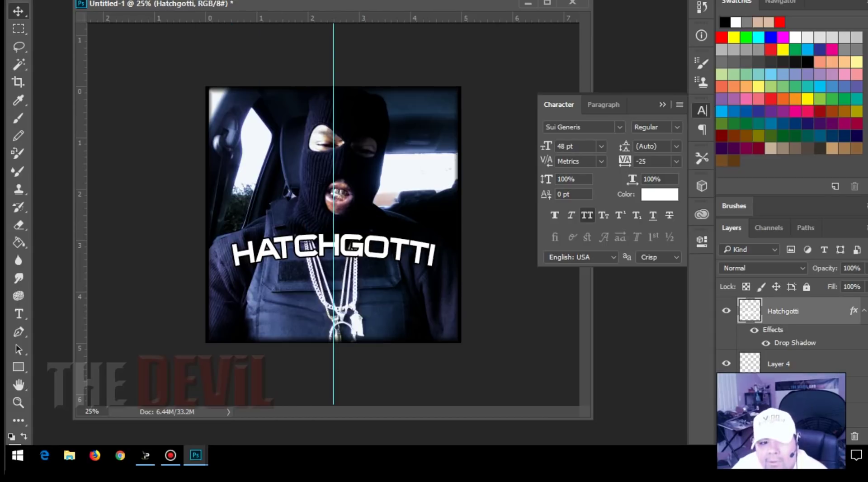
Step: Apply a Perspective transform to the rasterized title, spreading its base symmetrically and narrowing its top so the outer letters flare outwards
left_click(90, 1)
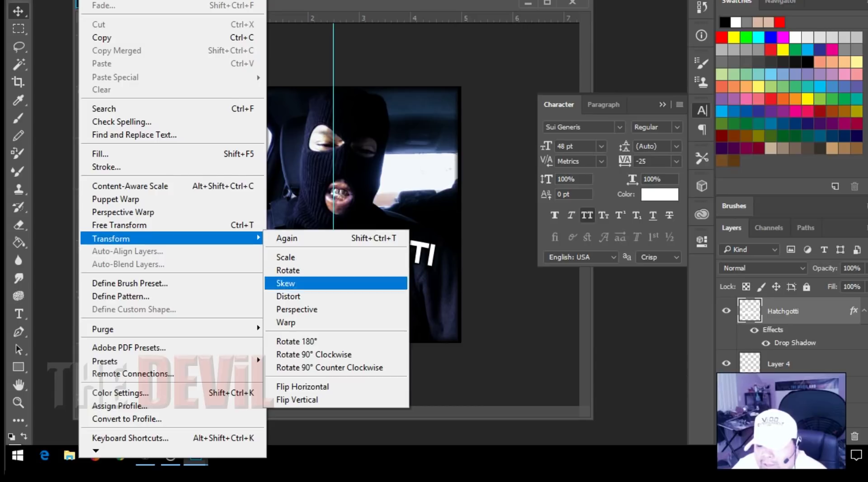
key("Down")
key("Down")
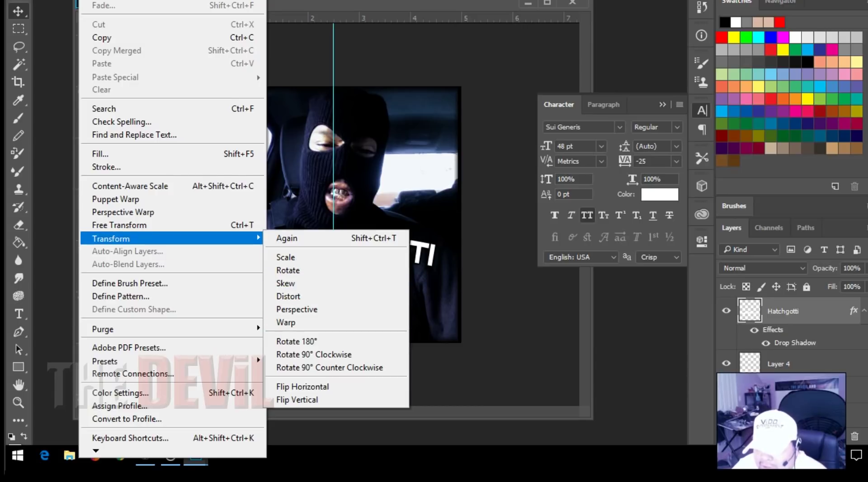
key("Up")
key("Up")
key("Return")
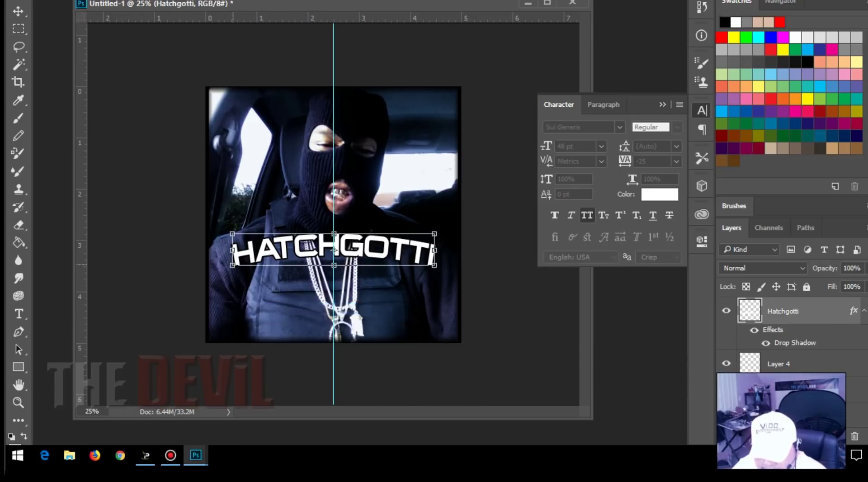
left_click_drag(233, 265, 213, 265)
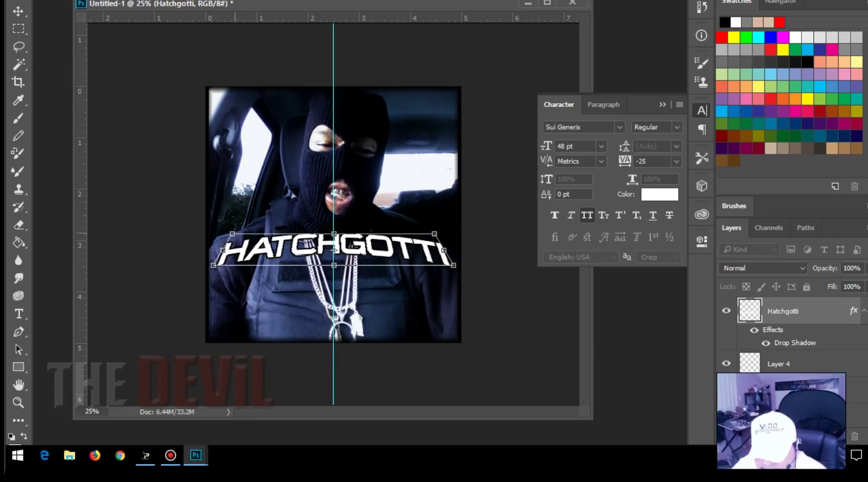
left_click_drag(232, 234, 221, 234)
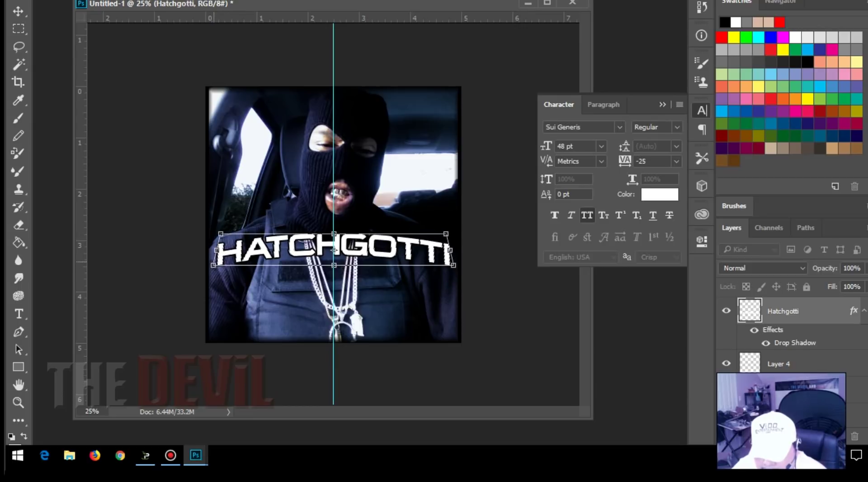
mouse_move(213, 265)
left_mouse_down()
mouse_move(235, 265)
mouse_move(217, 265)
left_mouse_up()
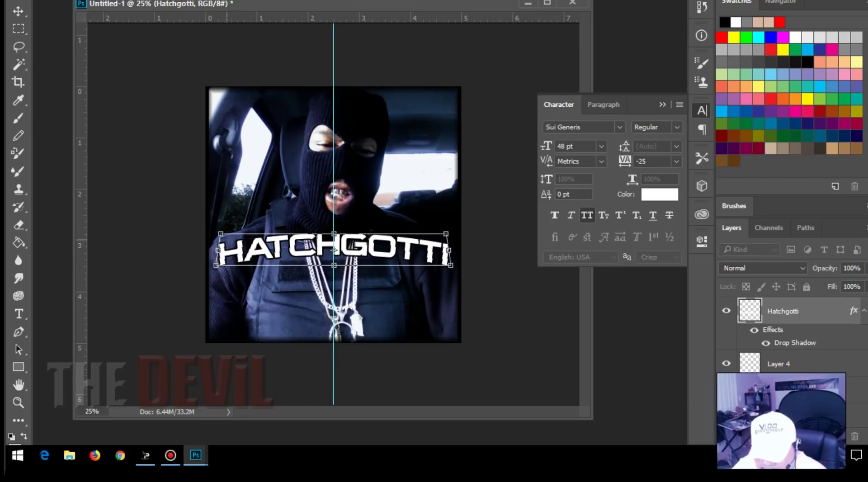
left_click_drag(222, 234, 242, 235)
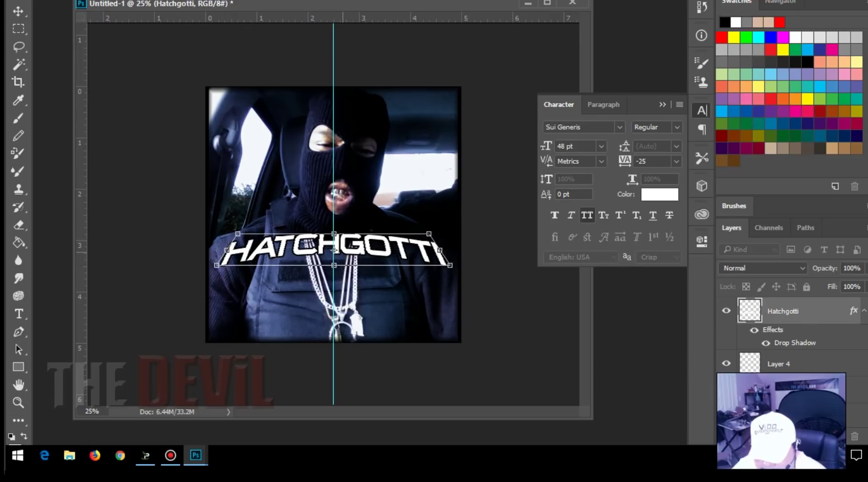
Step: Scale the flared title about its centre to about 1 inch high and 4.7 inches wide at the base, and apply the transform
right_click(342, 250)
left_click(393, 47)
mouse_move(380, 259)
left_mouse_down()
mouse_move(368, 301)
mouse_move(374, 252)
left_mouse_up()
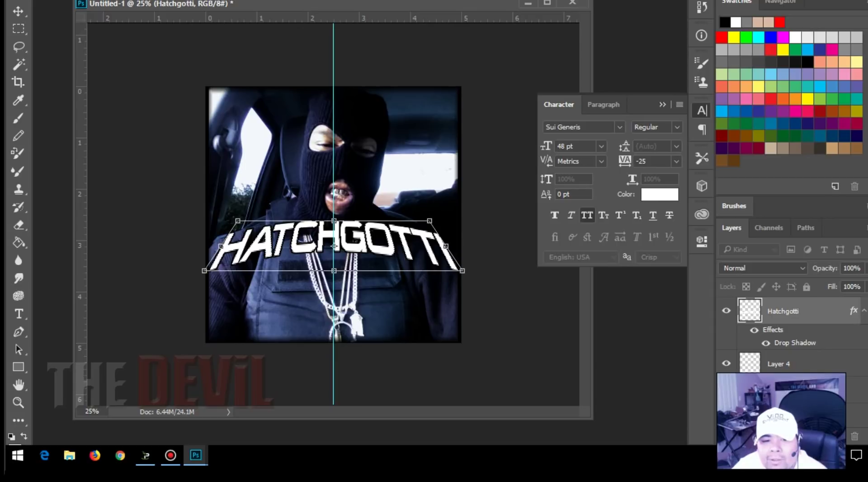
left_click_drag(446, 246, 437, 246)
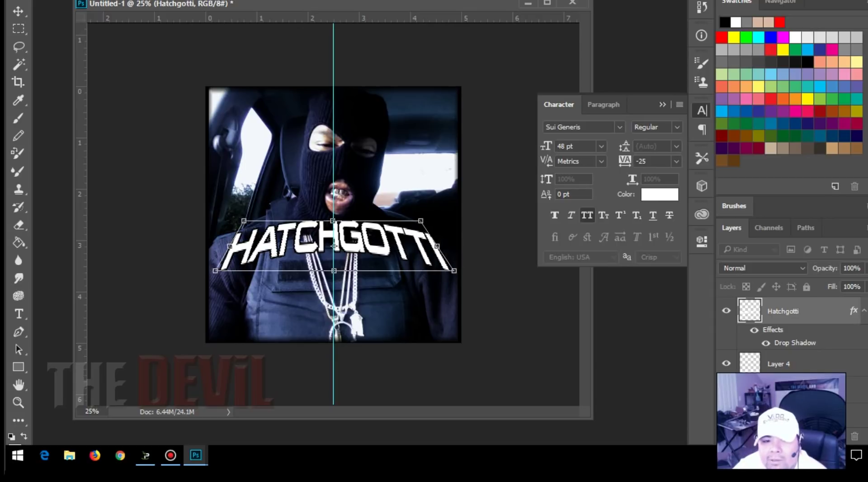
key("Return")
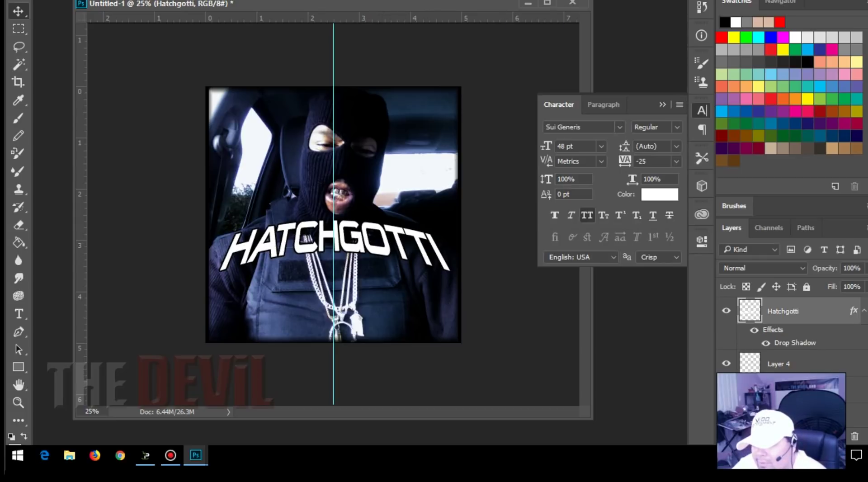
Step: Set the character tracking to 50 and move the title about 0.25 inch down over the upper ends of the chains
left_click(676, 161)
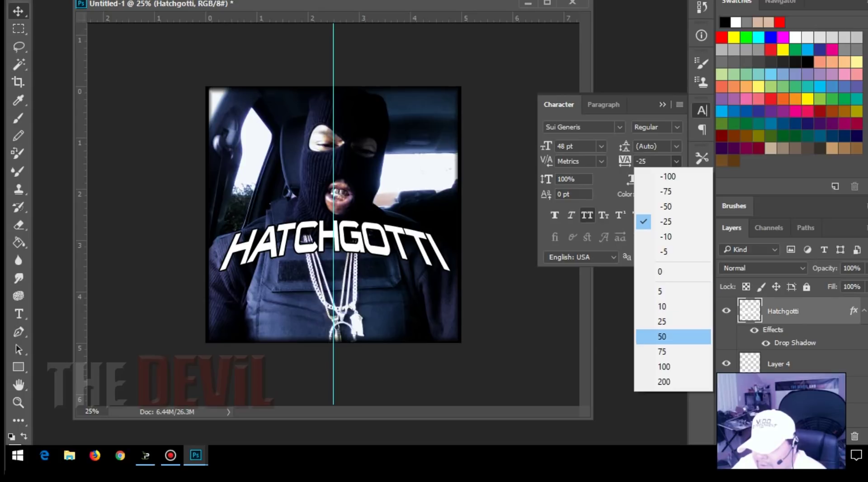
left_click(662, 336)
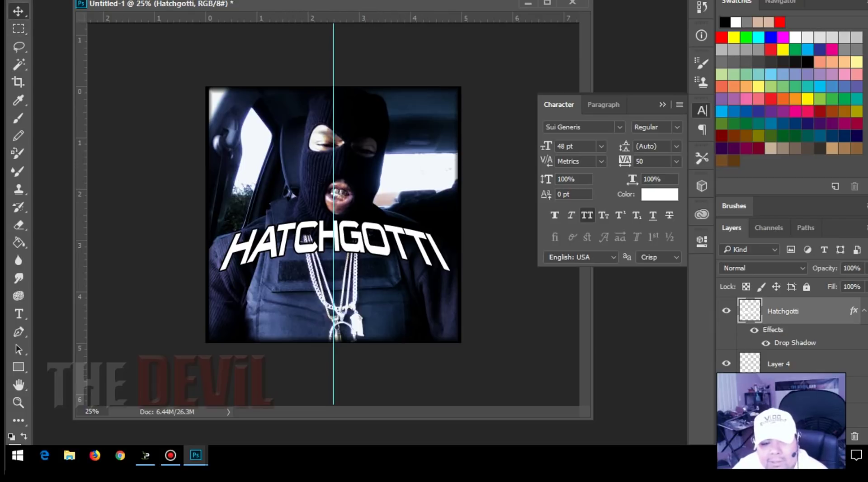
left_click_drag(335, 153, 335, 162)
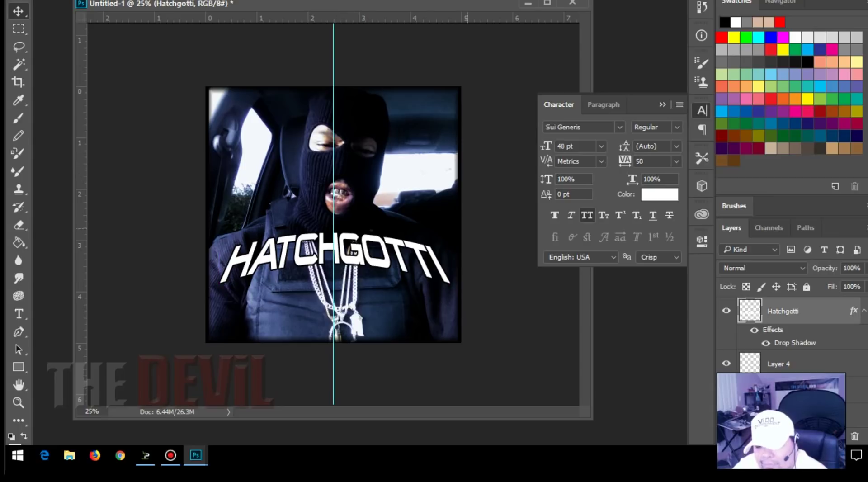
mouse_move(374, 245)
left_mouse_down()
mouse_move(364, 244)
mouse_move(373, 250)
left_mouse_up()
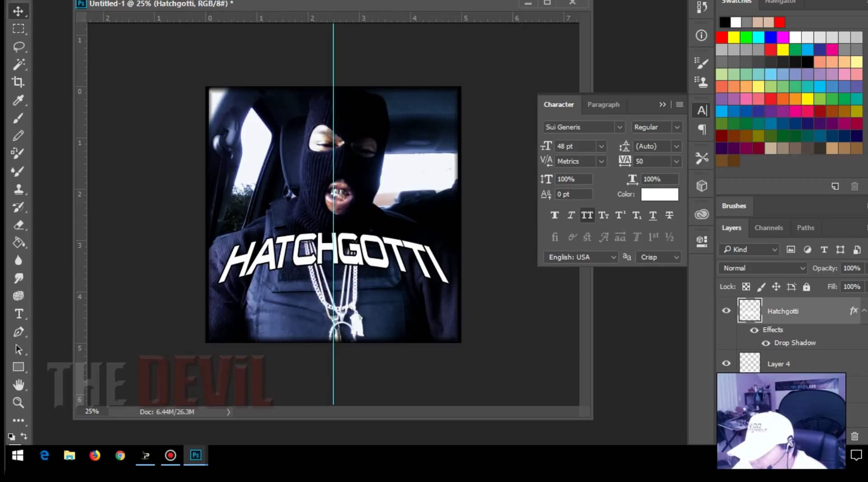
Step: Select Layer 2 and look through the retouching, painting, selection and drawing tool groups for a suitable tool
left_click(853, 414)
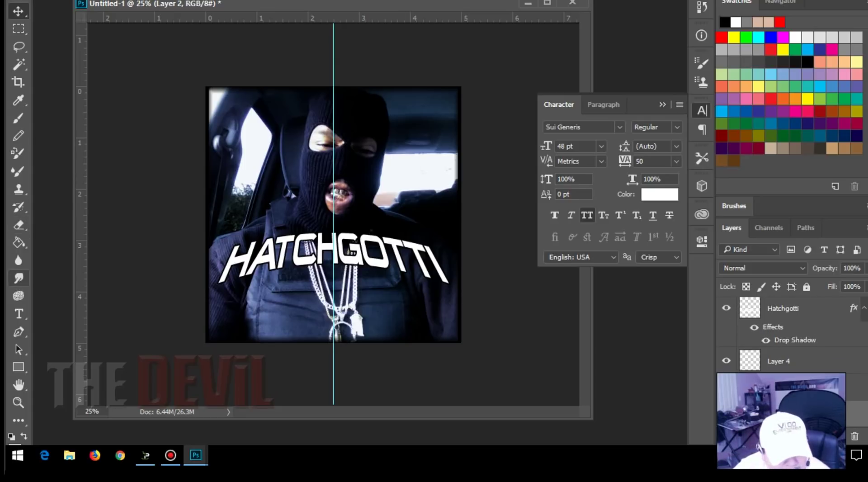
left_click(18, 260)
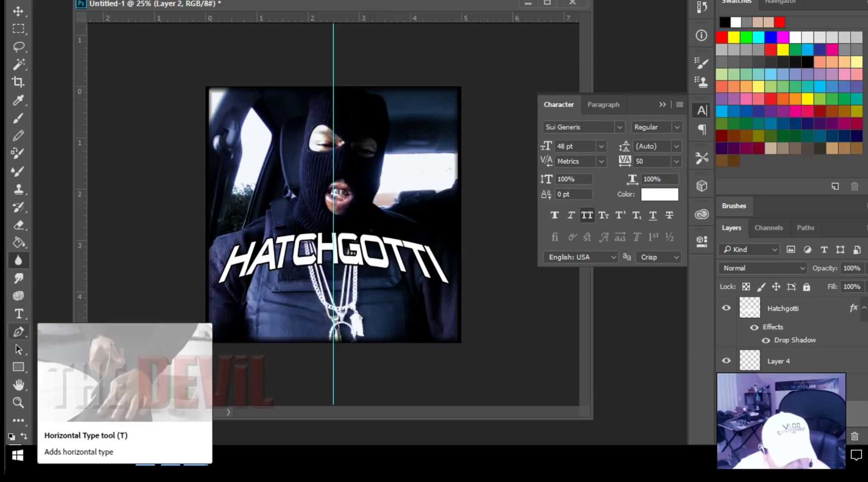
left_click(18, 384)
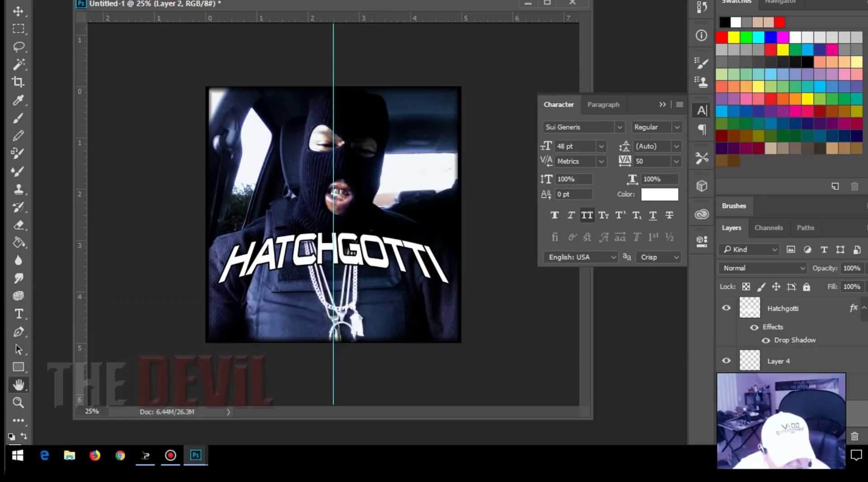
left_click(18, 384)
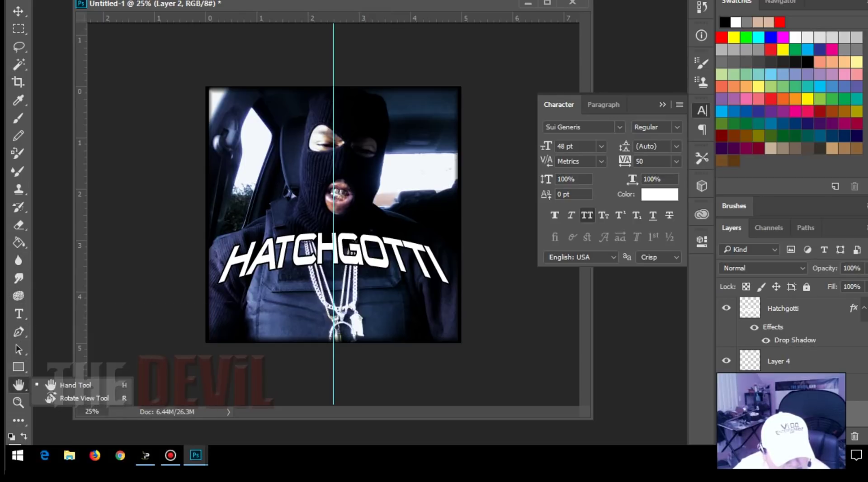
left_click(18, 295)
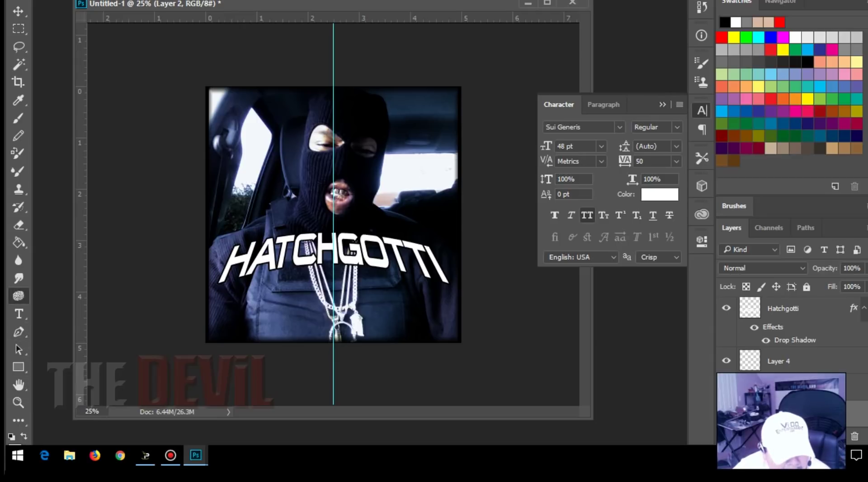
left_click(18, 242)
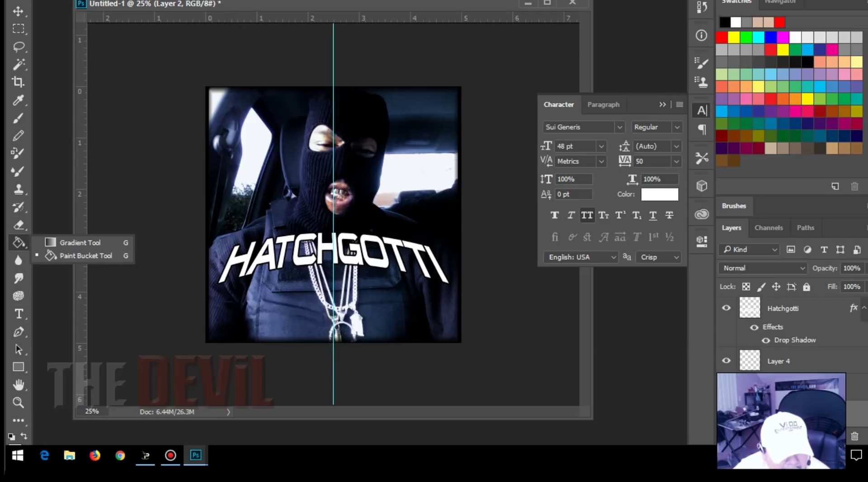
left_click(18, 189)
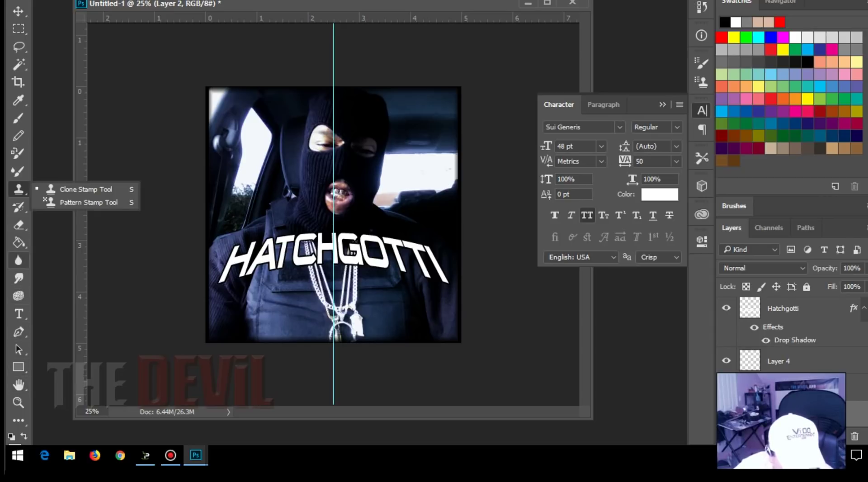
left_click(18, 260)
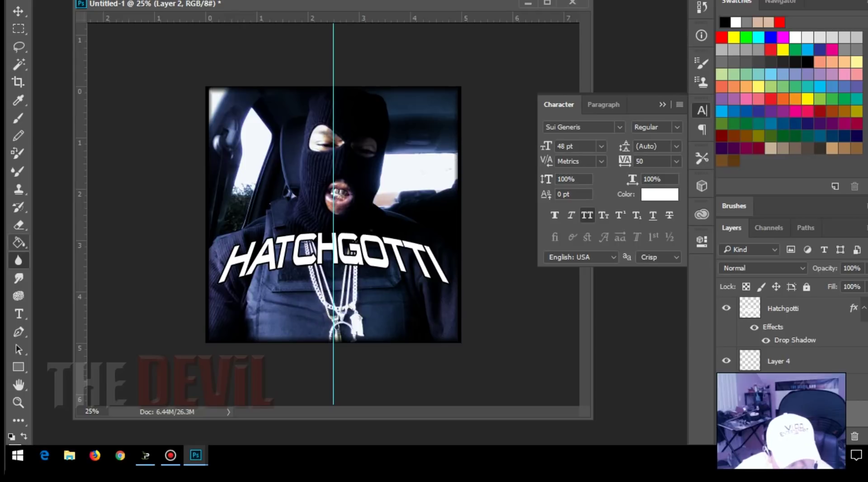
left_click(18, 243)
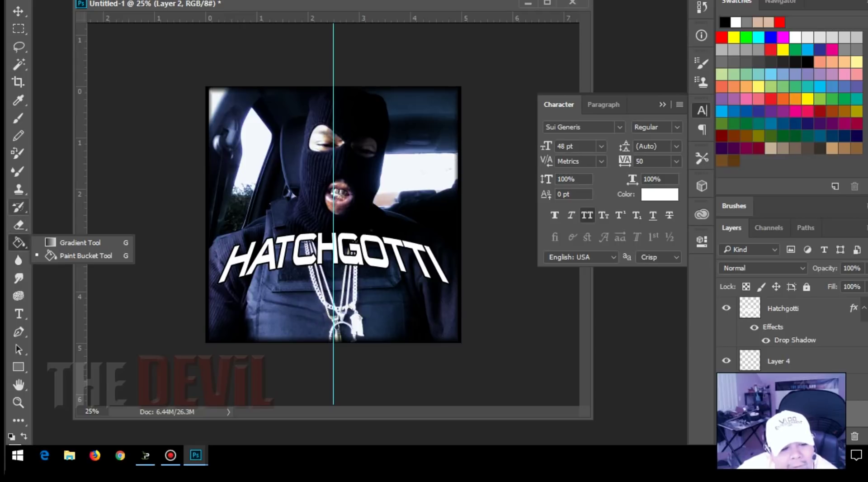
left_click(18, 206)
left_click(18, 189)
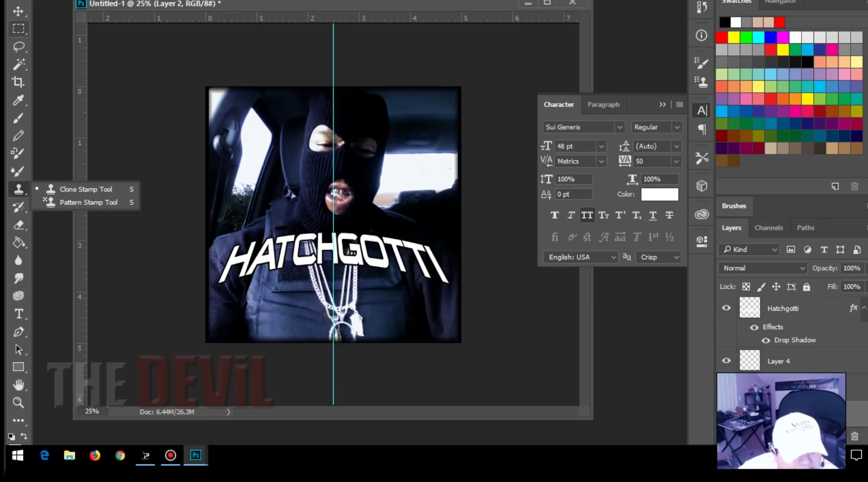
left_click(19, 11)
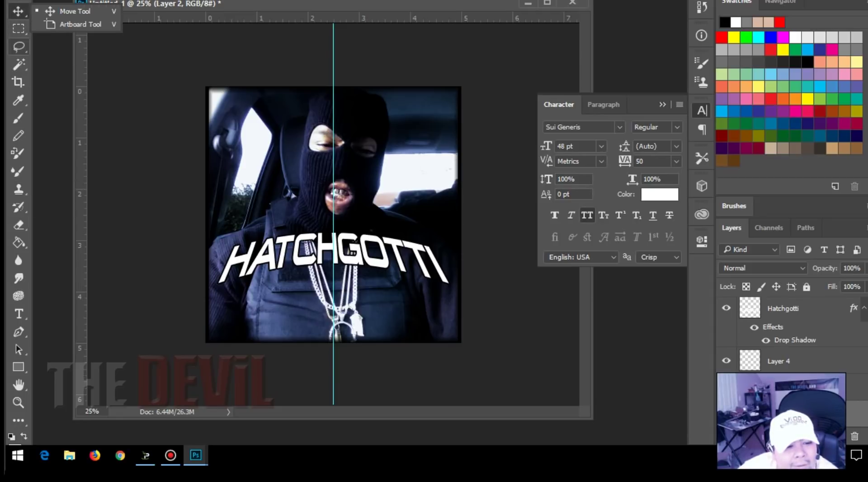
left_click(18, 64)
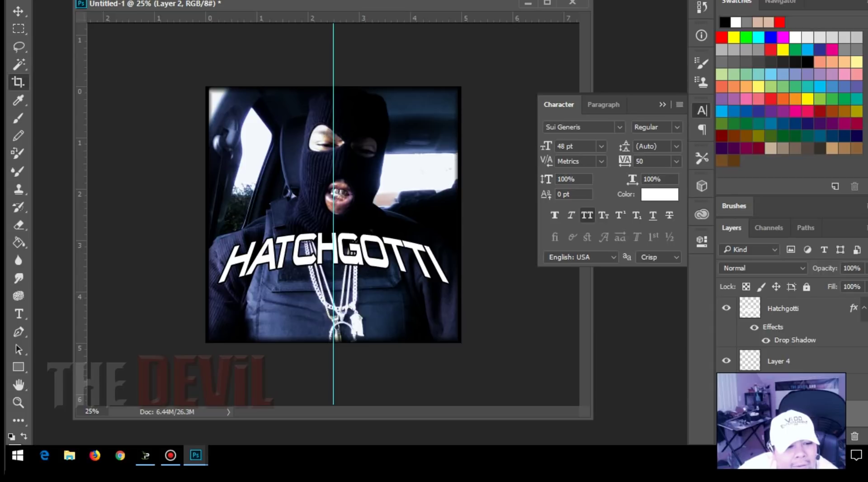
left_click(18, 100)
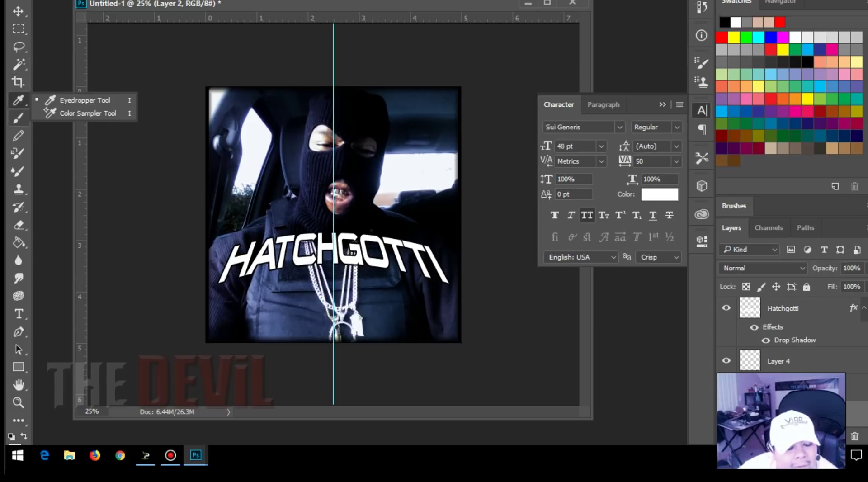
left_click(18, 153)
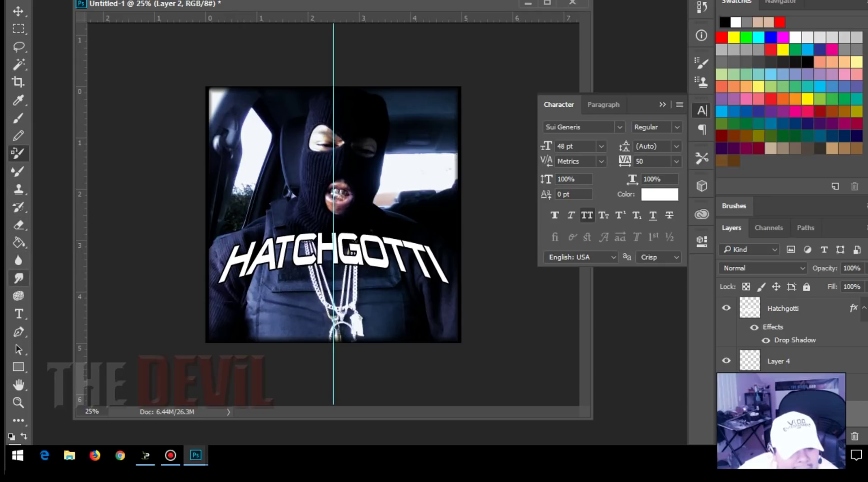
left_click(18, 385)
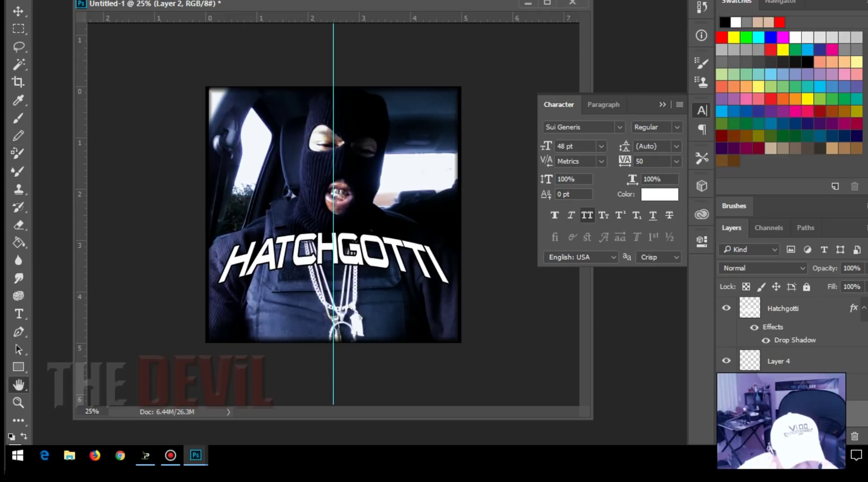
left_click(18, 366)
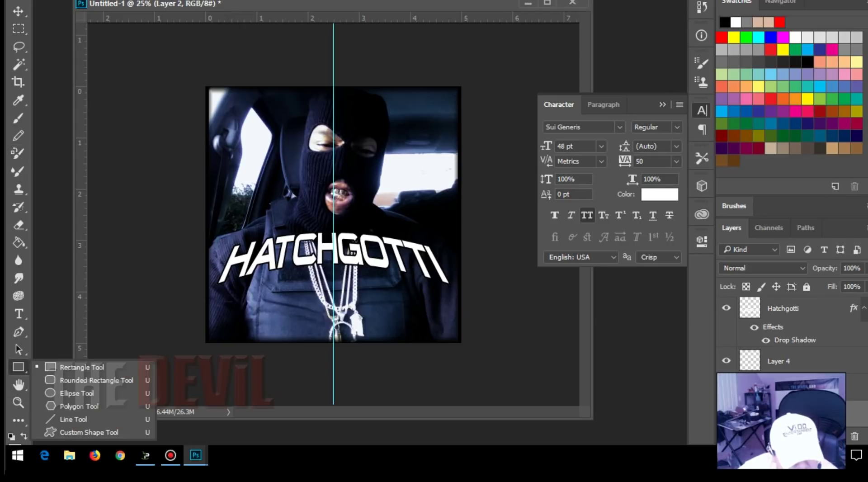
left_click(18, 350)
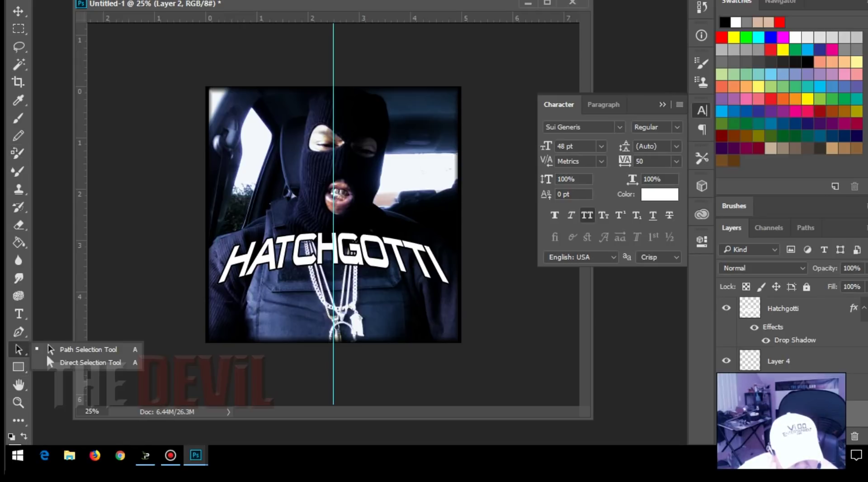
left_click(18, 331)
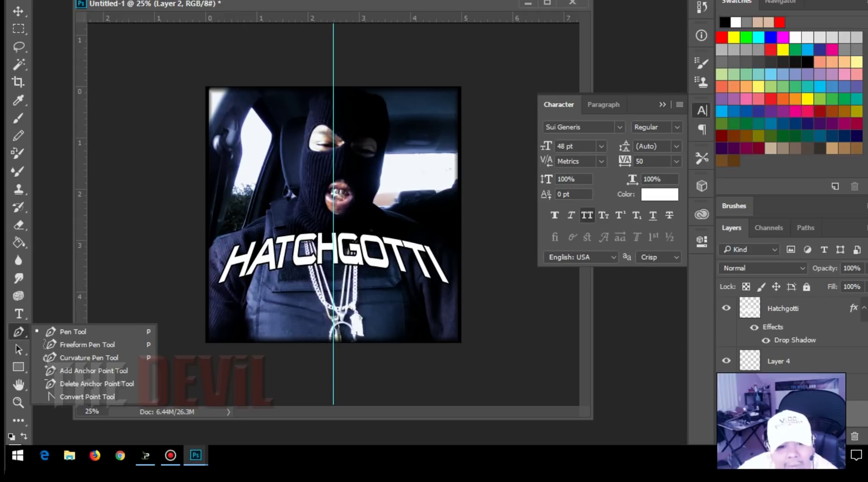
key("Escape")
key("b")
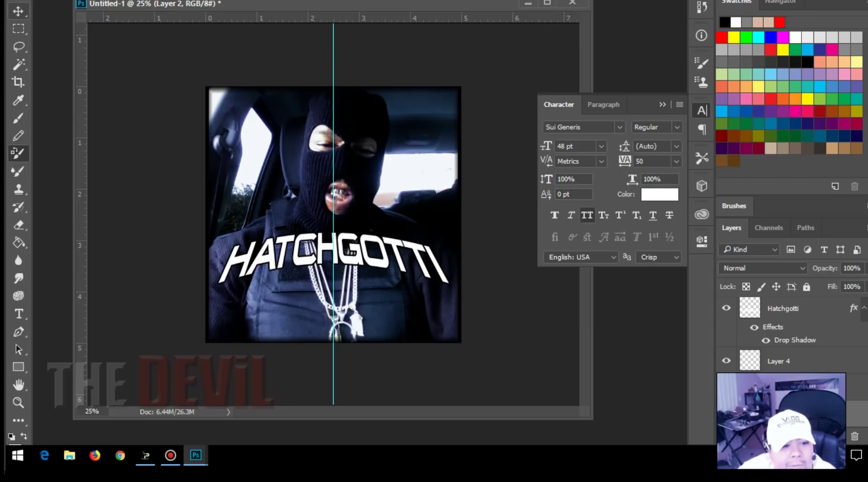
left_click(18, 28)
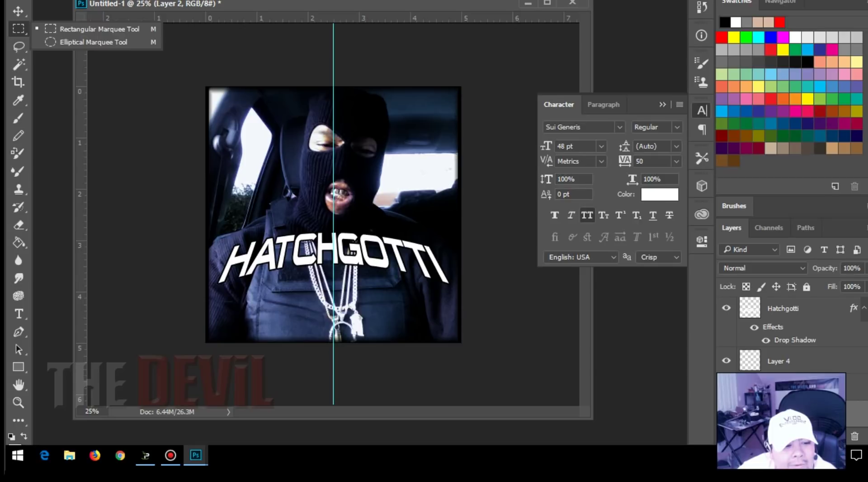
left_click(18, 64)
right_click(18, 65)
left_click(18, 100)
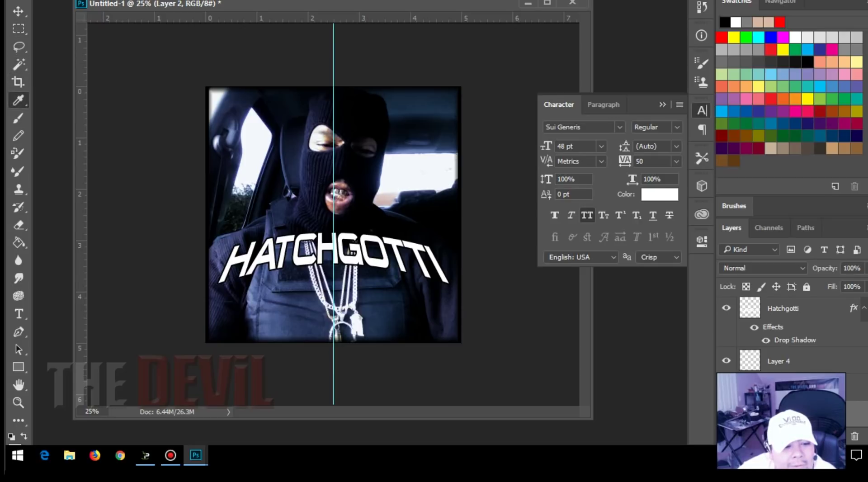
Step: Reset the foreground and background colours to the default black and white
right_click(18, 100)
left_click(18, 100)
right_click(18, 100)
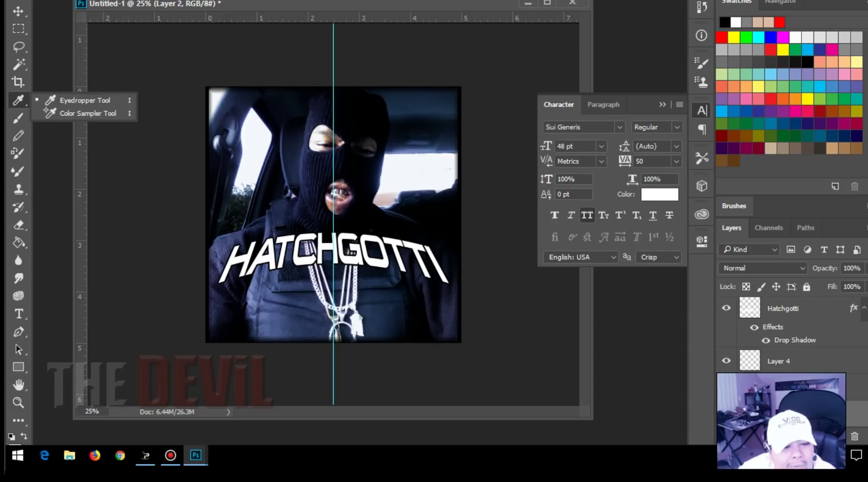
left_click(18, 100)
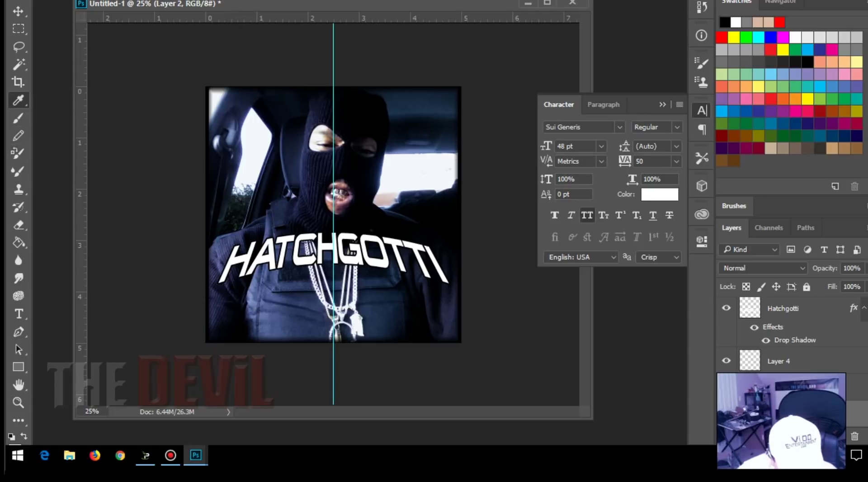
key("d")
key("x")
key("x")
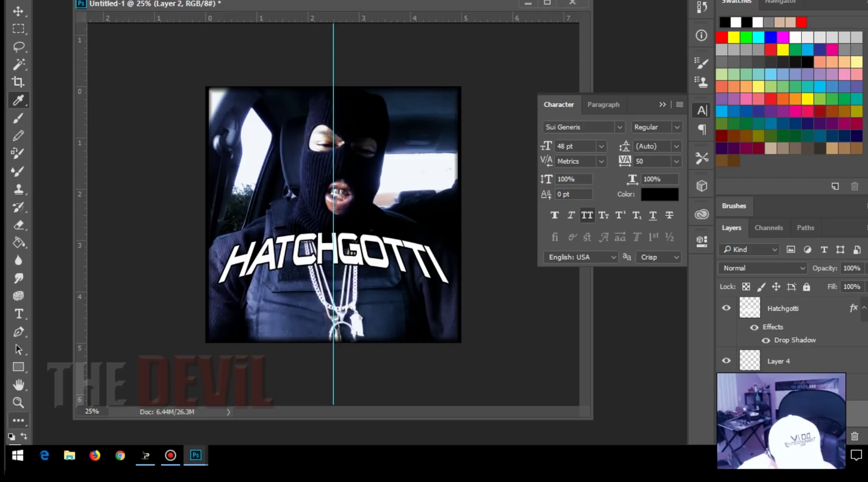
Step: Activate the Burn tool and make Layer 2 copy the active layer
left_click(18, 420)
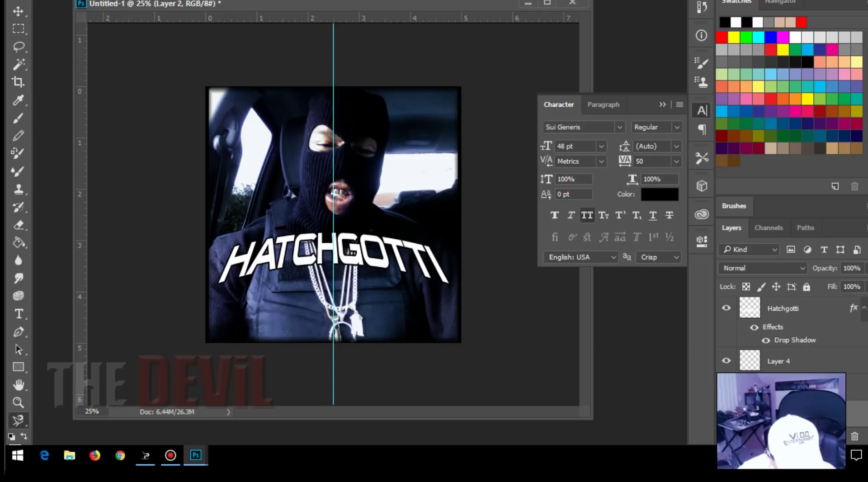
right_click(18, 420)
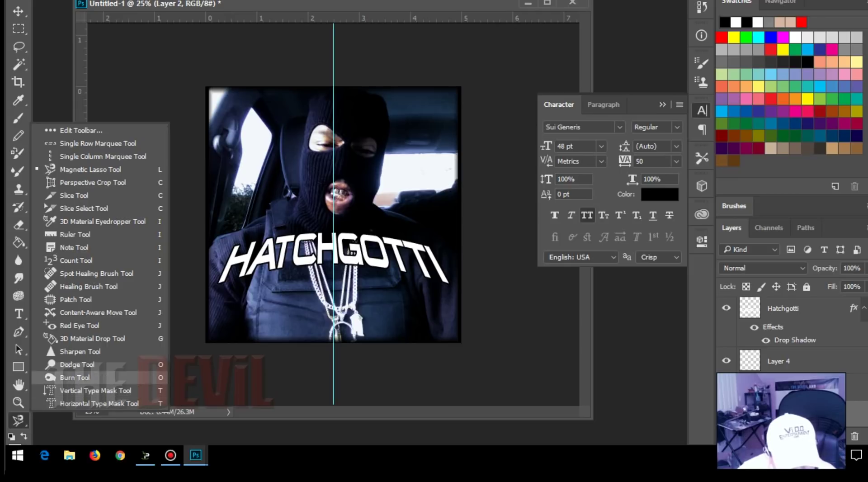
left_click(75, 377)
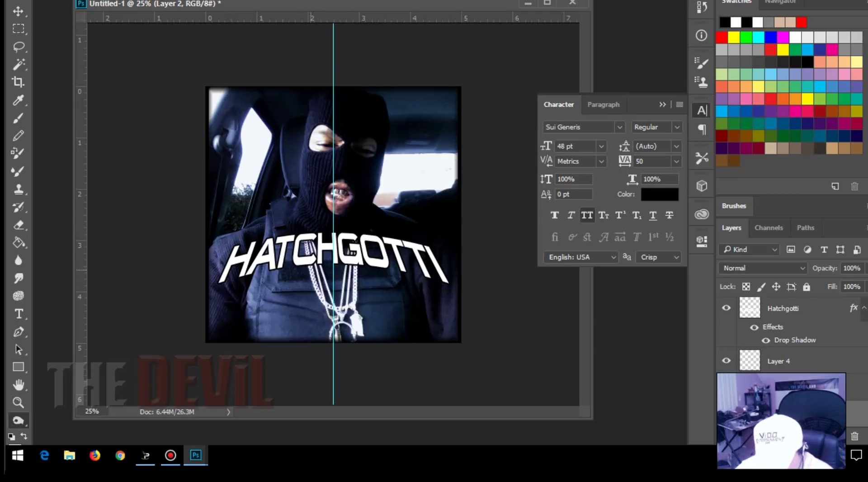
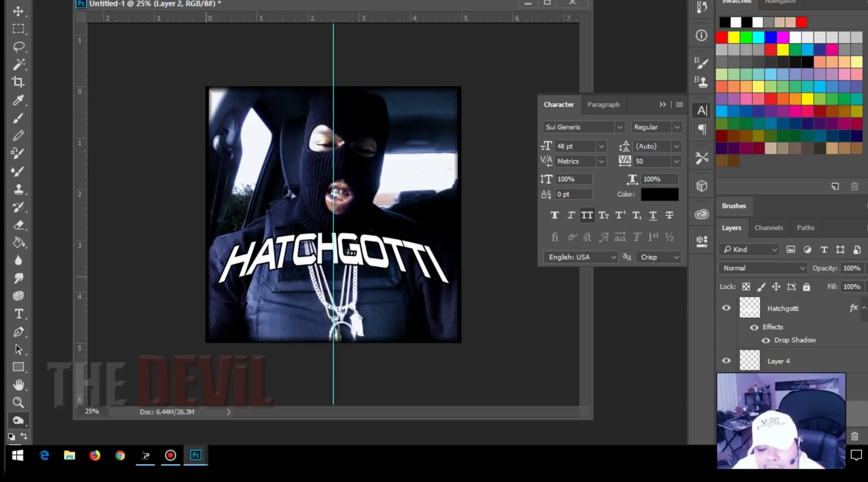
left_click(787, 387)
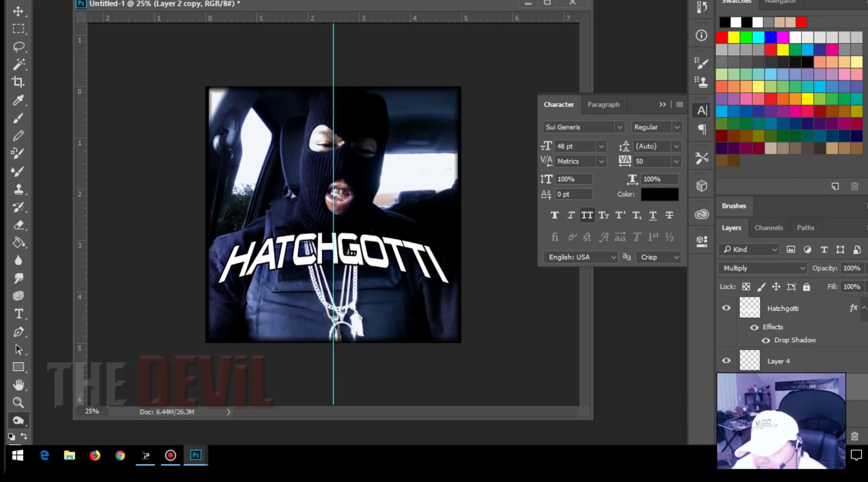
left_click(791, 413)
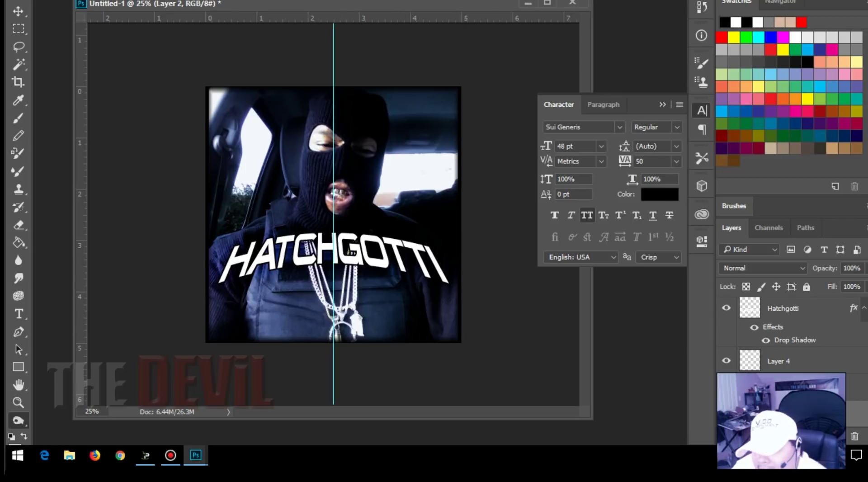
key("shift+alt+m")
key("alt+bracketright")
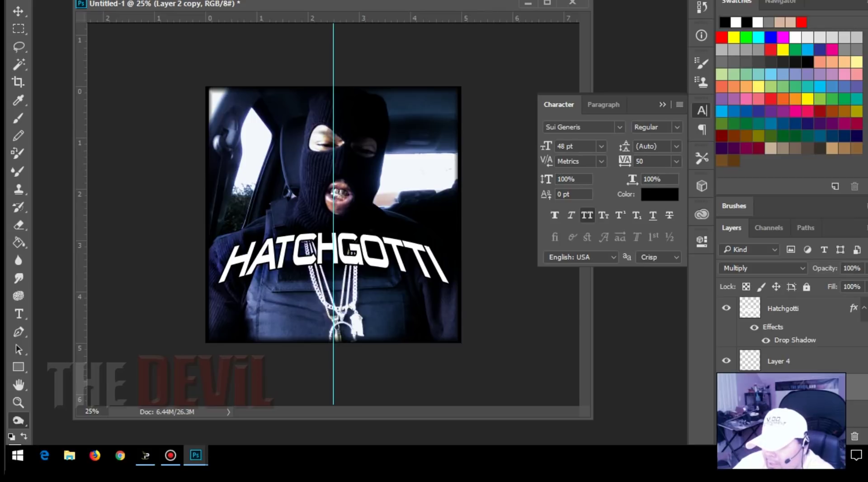
Step: Duplicate the rasterized title layer together with its drop shadow
left_click(796, 309)
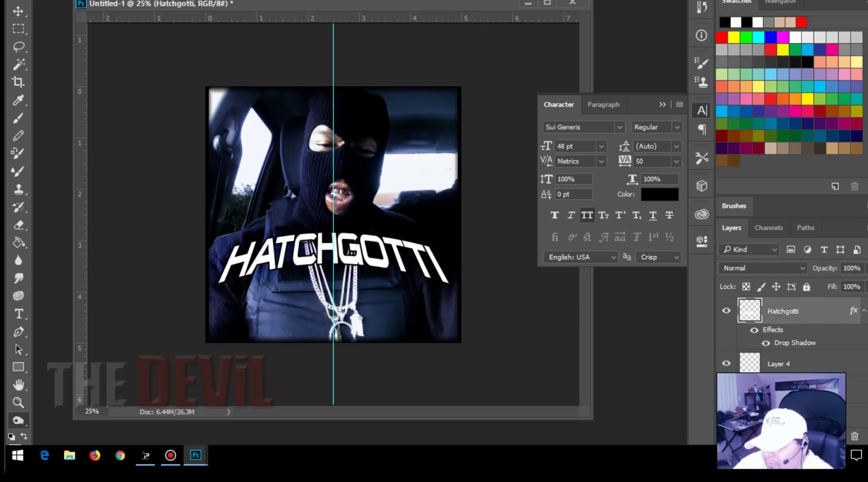
left_click_drag(796, 311, 796, 405)
key("ctrl+j")
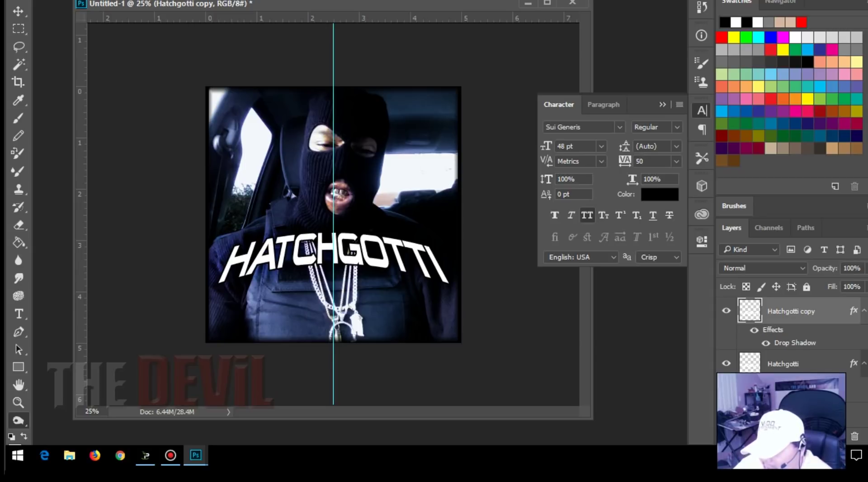
Step: Set the drop shadow distance of the lower, original title layer to 51 px
double_click(794, 395)
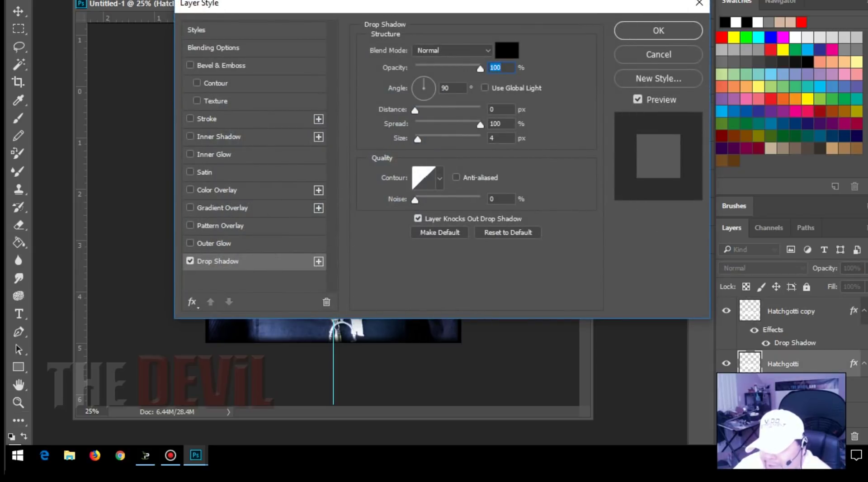
left_click_drag(442, 4, 646, 0)
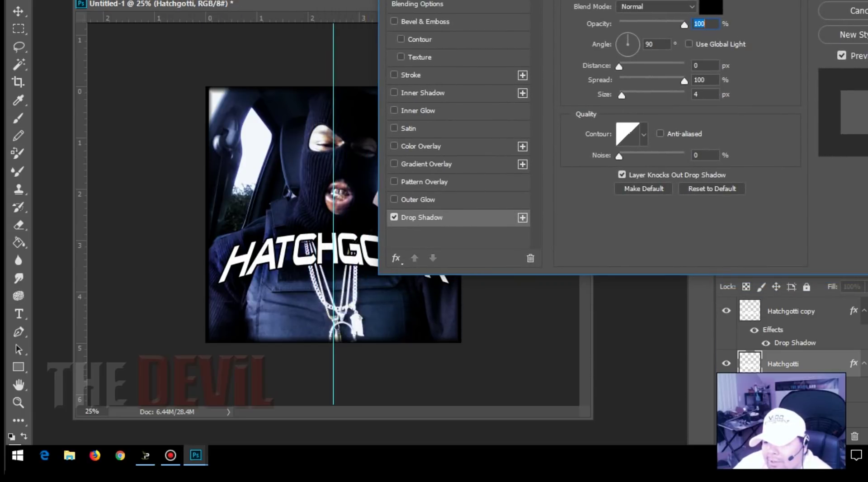
left_click_drag(619, 66, 658, 66)
key("Down")
key("Down")
key("Down")
key("Down")
key("Down")
key("Down")
key("Down")
key("Down")
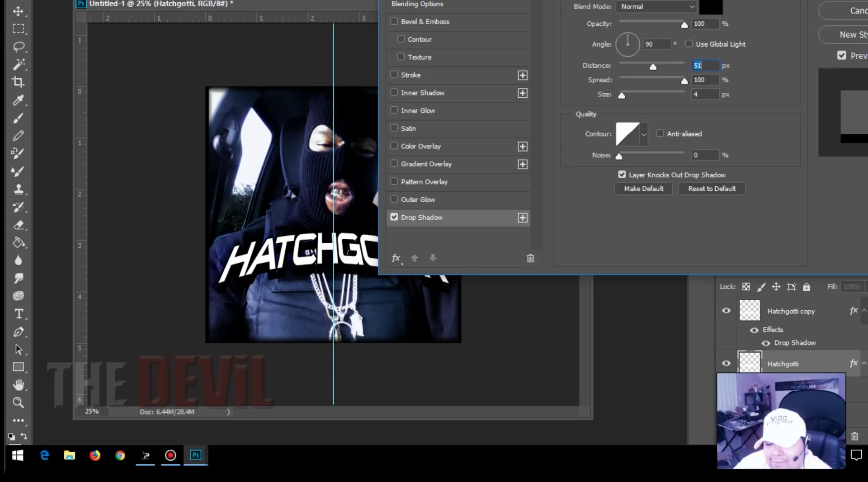
Step: Set the lower title's drop shadow spread to 54% and size to 2 px, and apply the layer style
left_click_drag(684, 80, 653, 80)
key("Up")
key("Up")
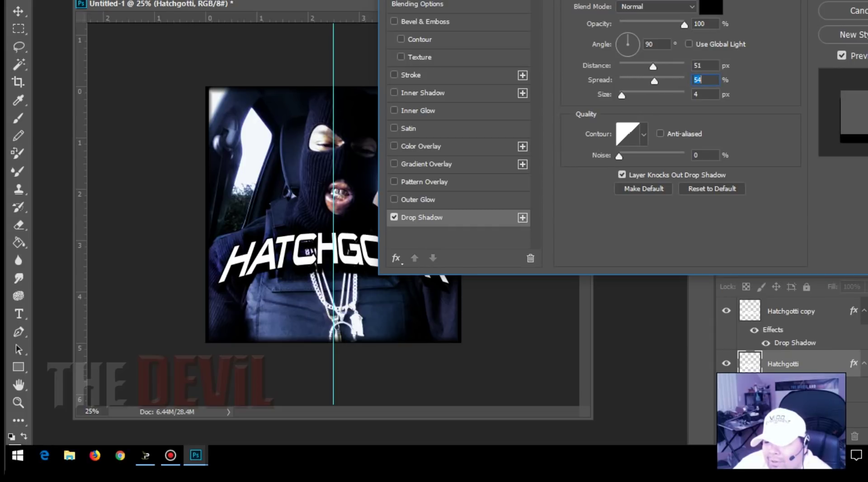
key("Tab")
key("Down")
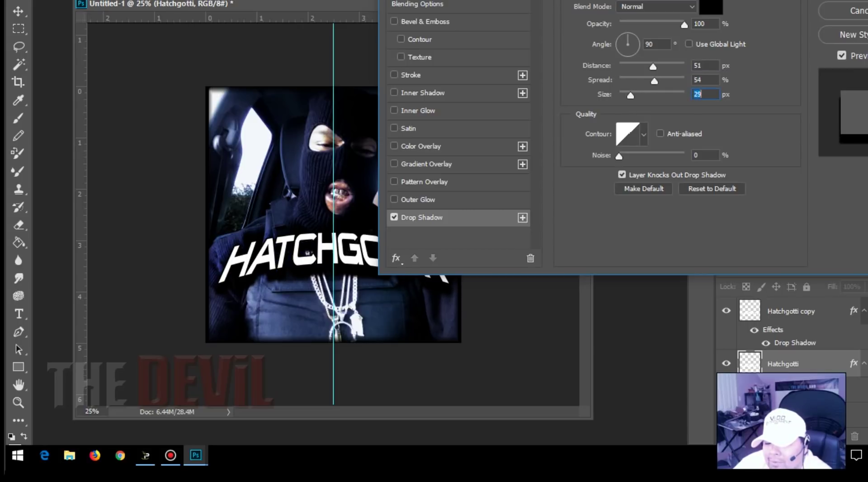
key("Down")
key("Down")
key("Down")
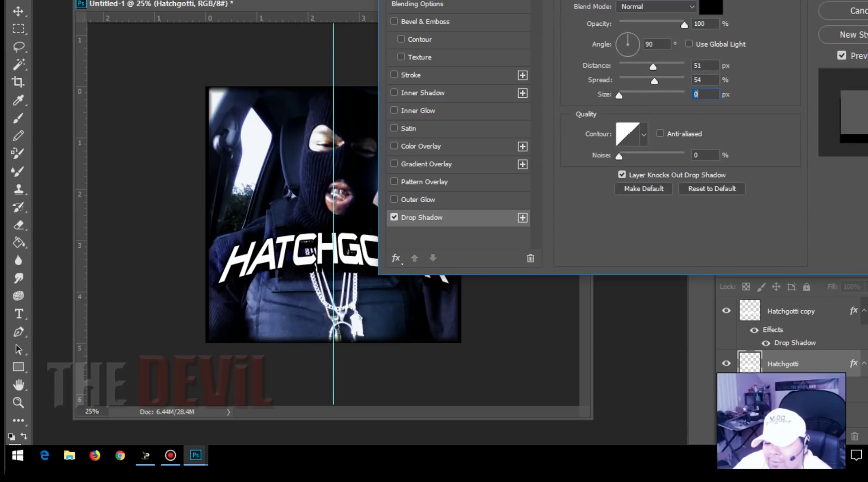
key("Up")
key("Up")
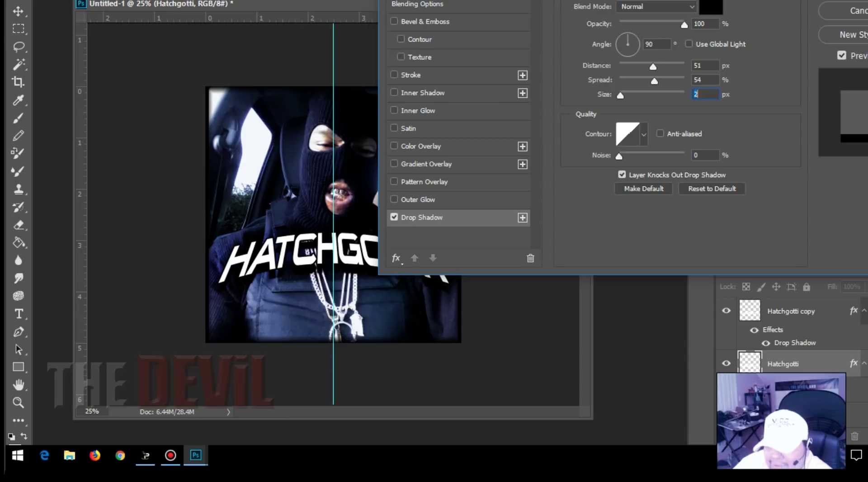
left_click_drag(623, 1, 493, 36)
left_click(733, 20)
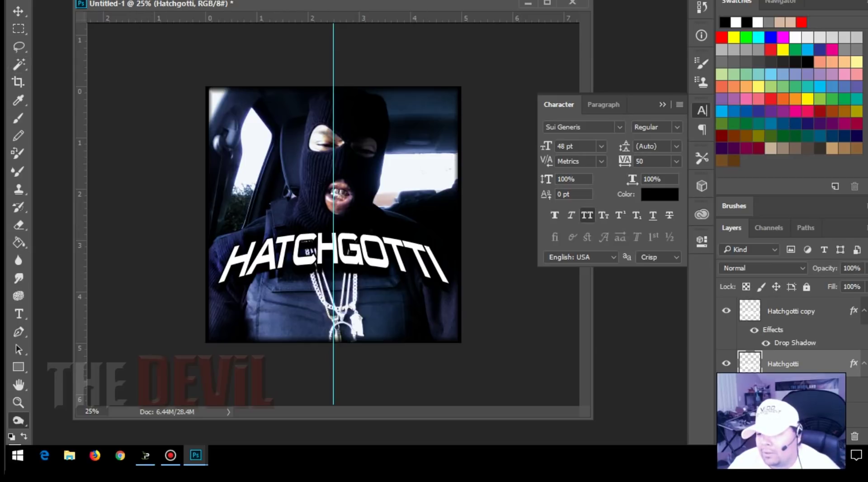
Step: Add a text layer over the chains below the title reading "COMING SOON", with each word on its own line
left_click(662, 105)
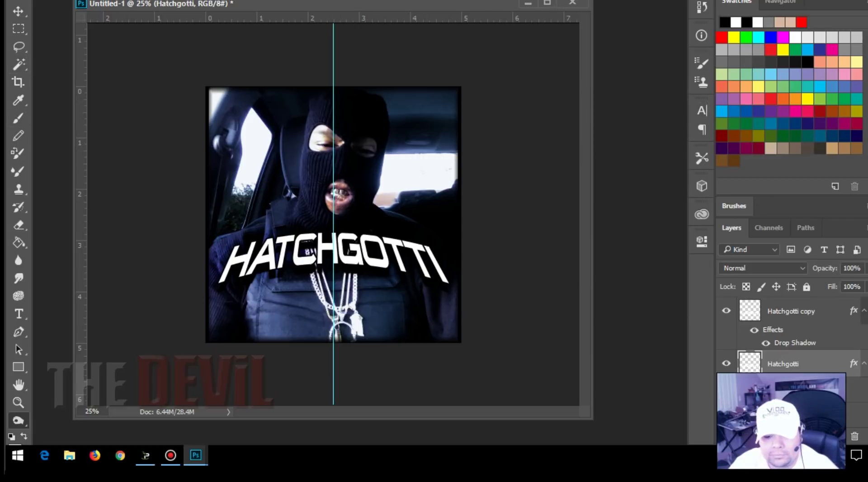
left_click(19, 313)
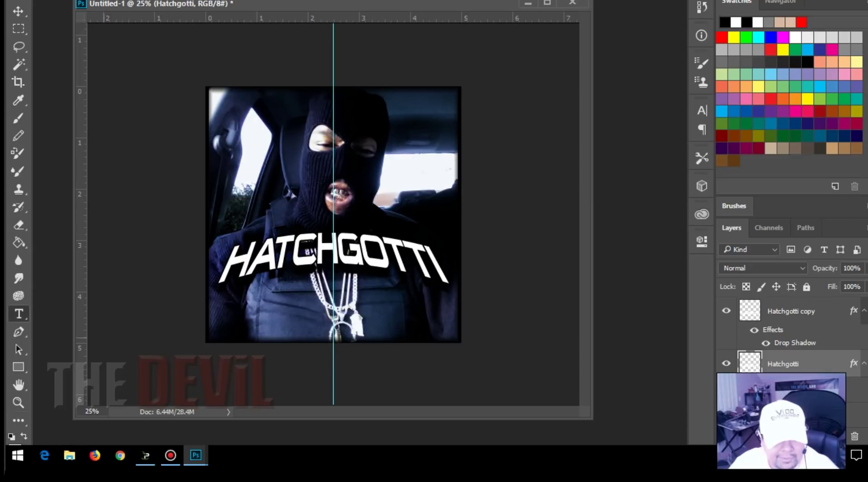
left_click(325, 315)
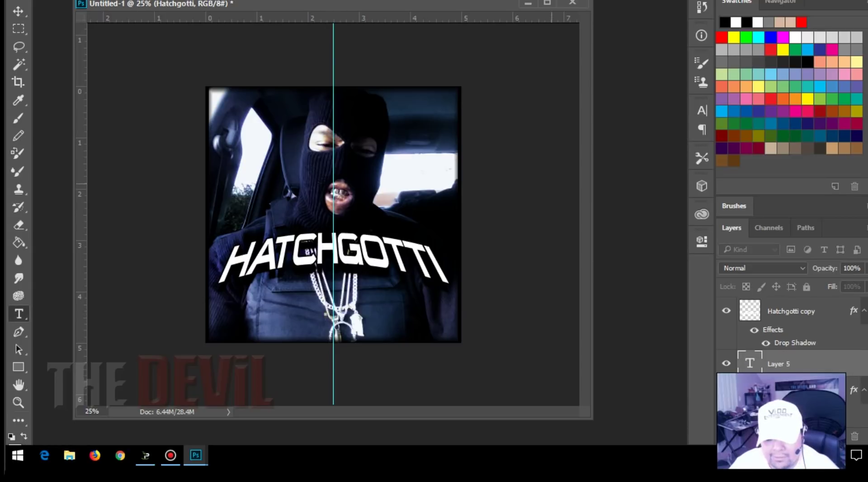
type("COMING SOON")
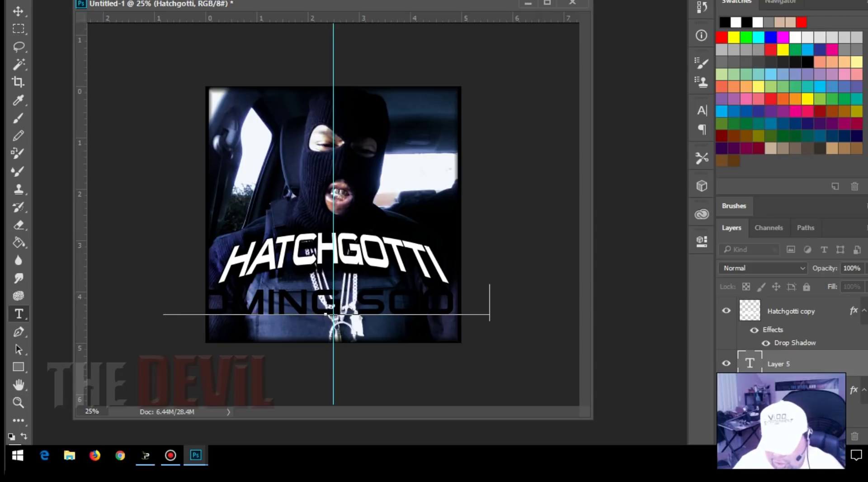
left_click(356, 306)
key("BackSpace")
key("Return")
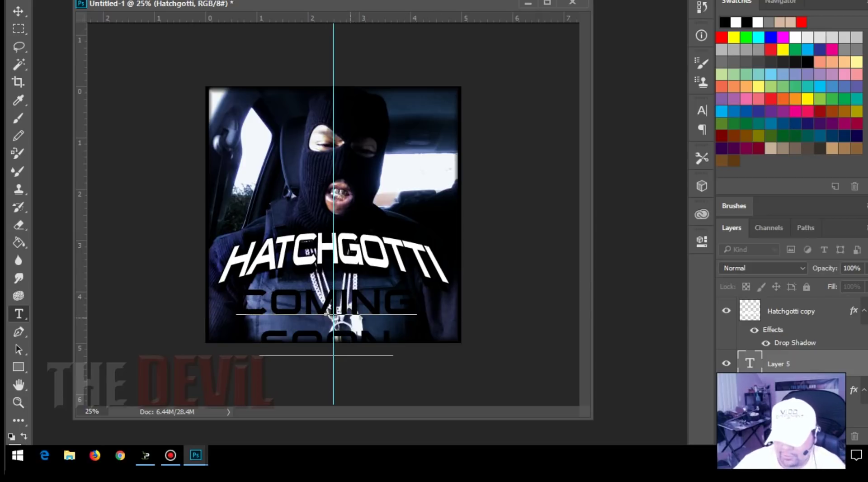
Step: Set the font size of both lines of the "COMING SOON" text to 36 pt
left_click_drag(239, 308, 392, 343)
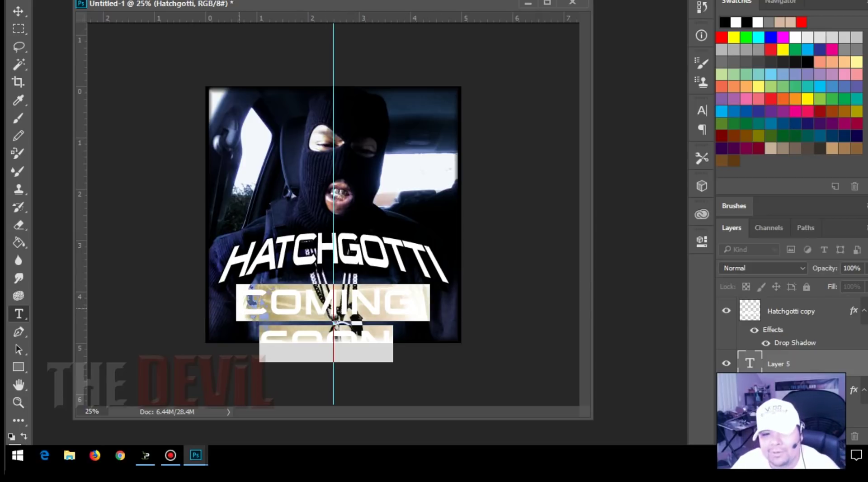
left_click(387, 1)
left_click(352, 172)
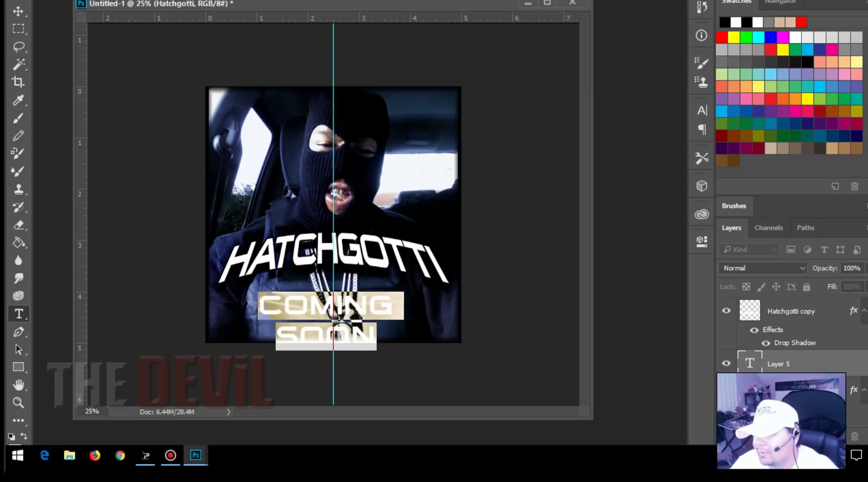
left_click(702, 110)
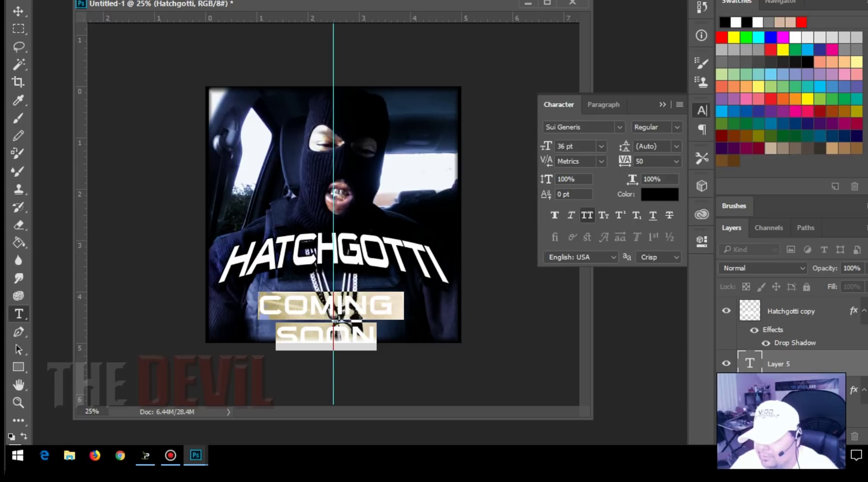
left_click(676, 161)
left_click(676, 161)
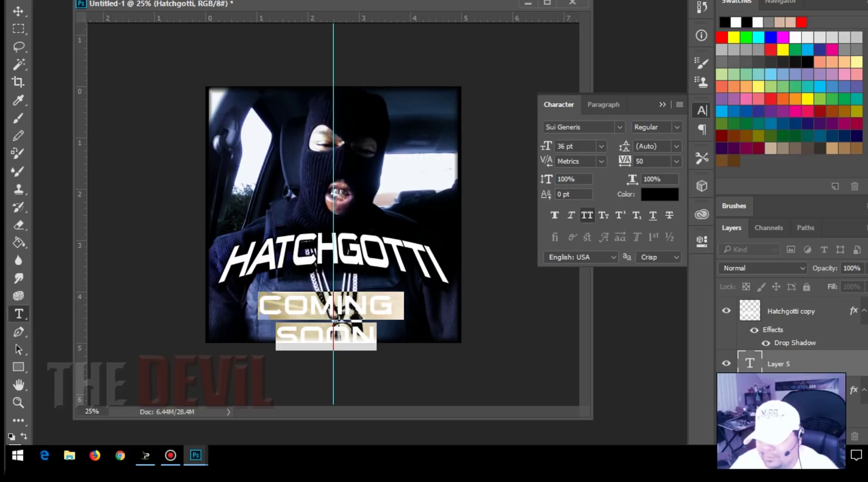
Step: Move the "COMING SOON" text about 0.35 inch up, directly under the title and centred on the vertical guide
left_click(284, 312)
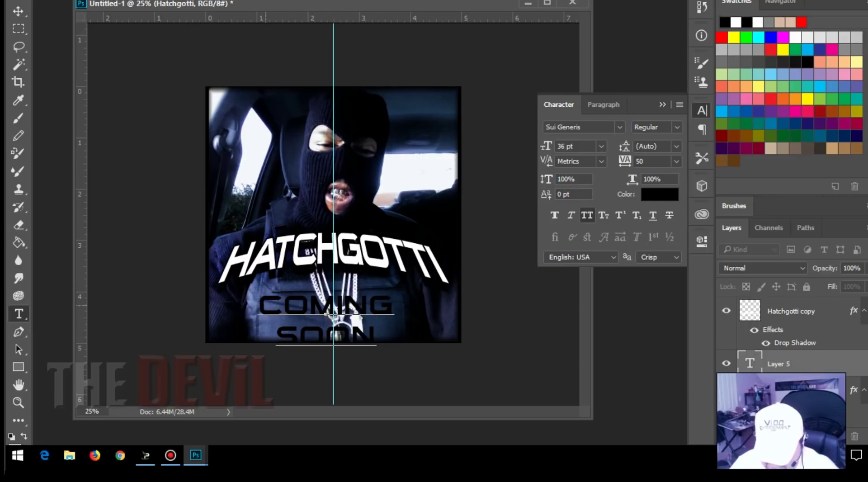
left_click_drag(264, 306, 411, 306)
left_click(260, 307)
left_click_drag(333, 315, 334, 297)
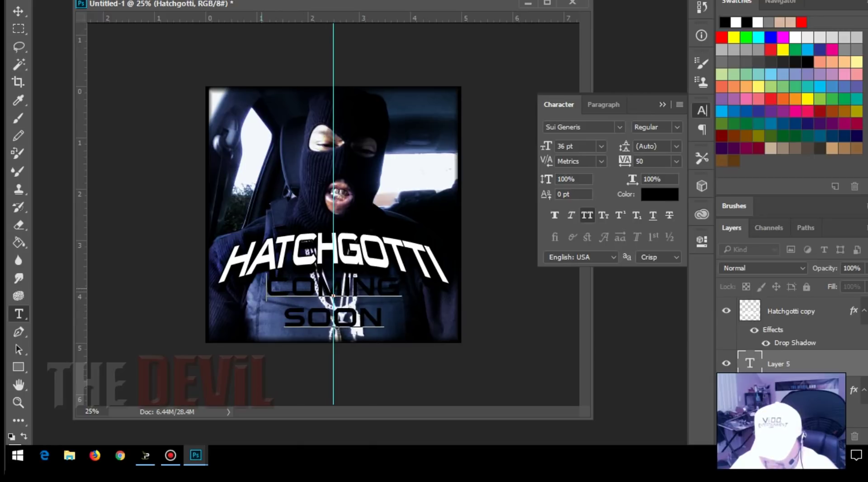
Step: Change the colour of the whole "COMING SOON" text to pure red
key("ctrl+a")
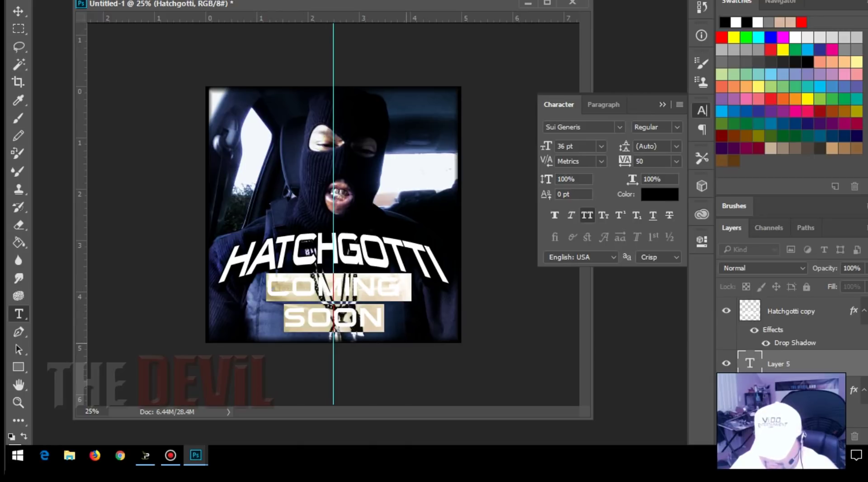
left_click(660, 194)
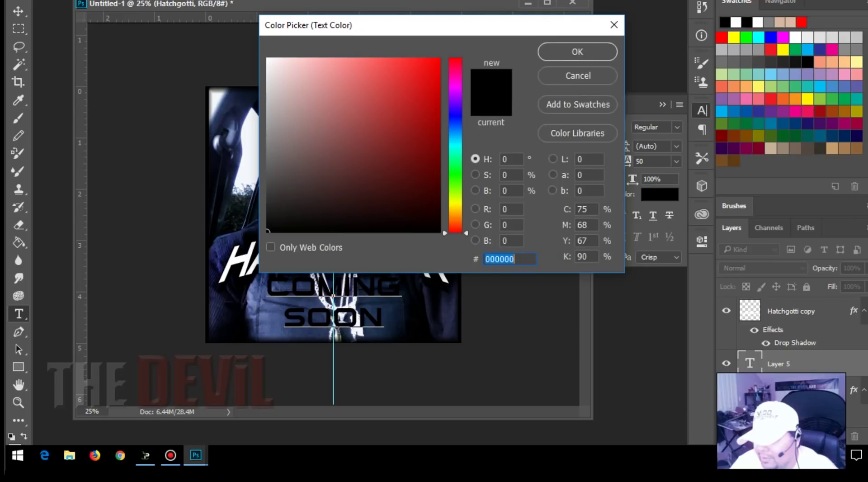
left_click_drag(418, 112, 439, 58)
key("Return")
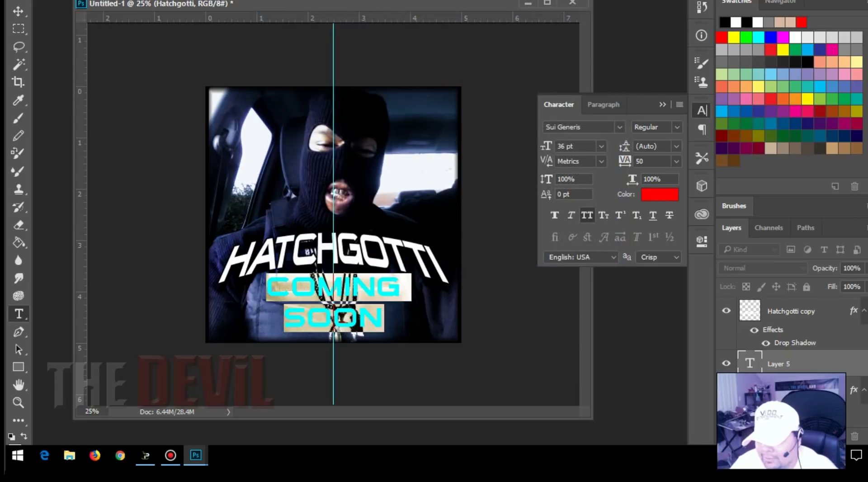
key("ctrl+Return")
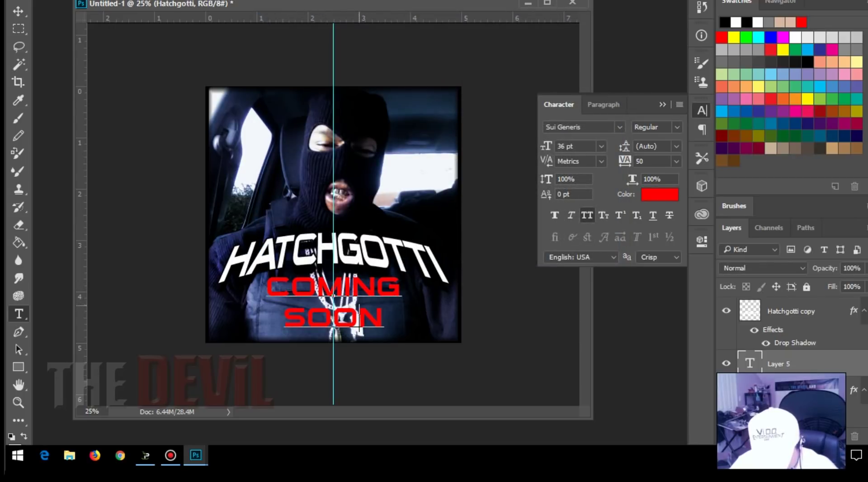
Step: Set the leading of the whole "COMING SOON" text to 36 pt
left_click_drag(270, 288, 416, 337)
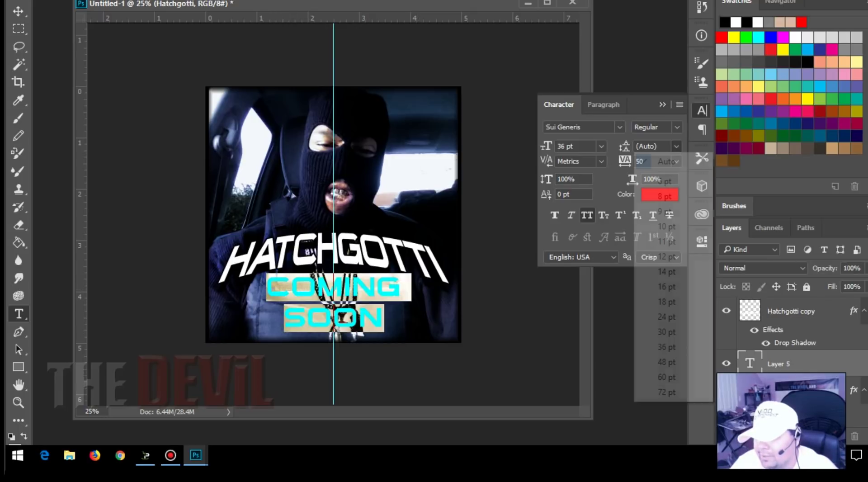
left_click(676, 146)
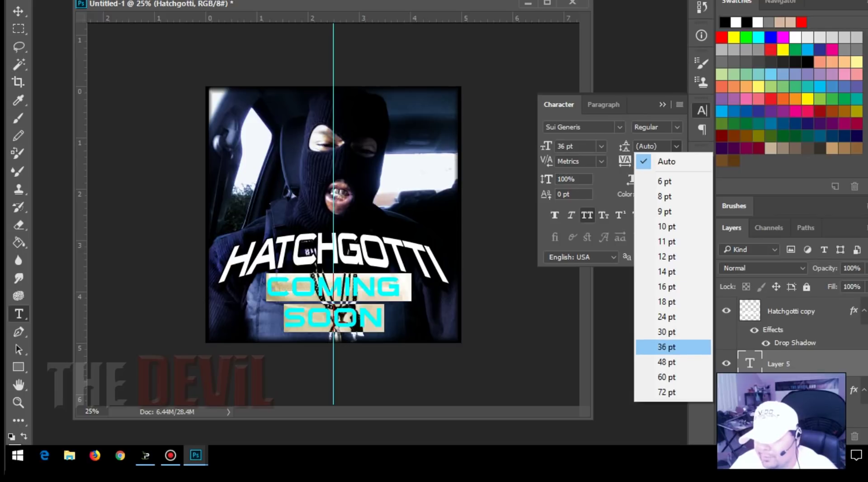
left_click(666, 347)
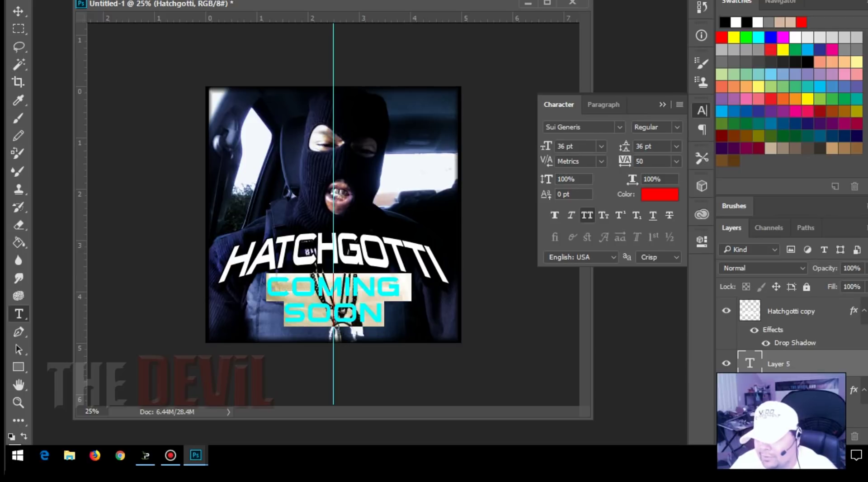
left_click(368, 312)
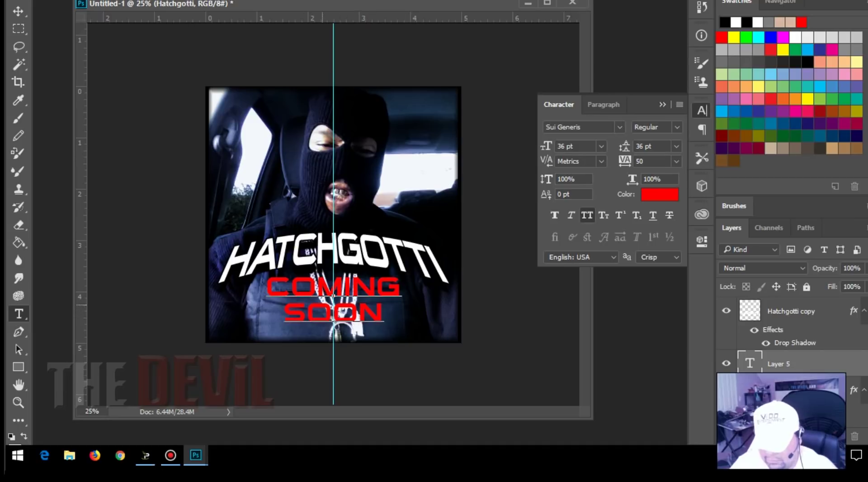
Step: Change the font of the whole "COMING SOON" text to 11S01 Black Tuesday Italic
left_click_drag(267, 286, 384, 322)
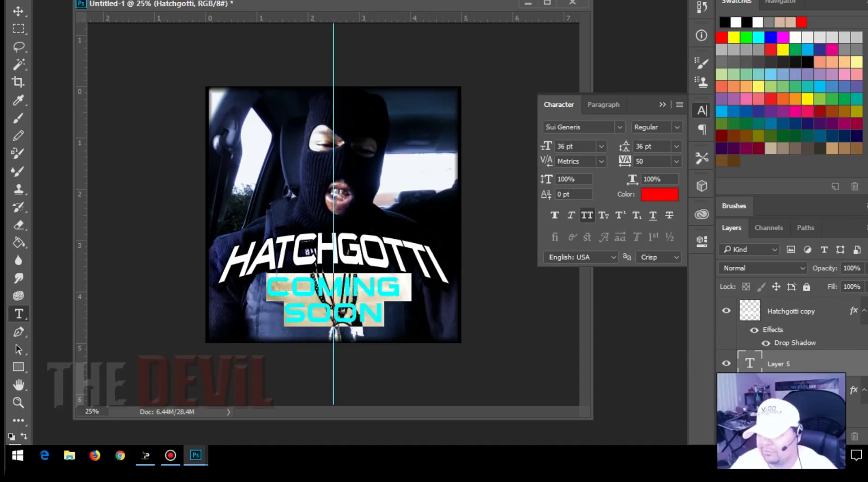
left_click(619, 127)
left_click(600, 126)
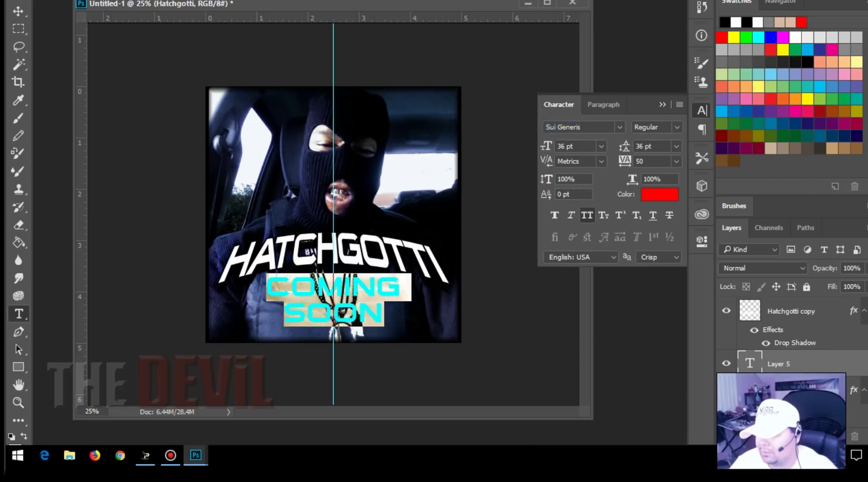
left_click(619, 127)
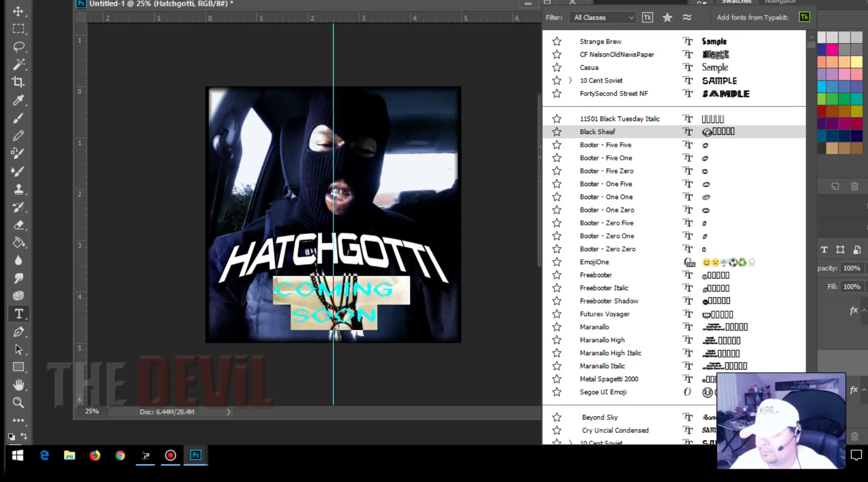
key("Up")
key("Escape")
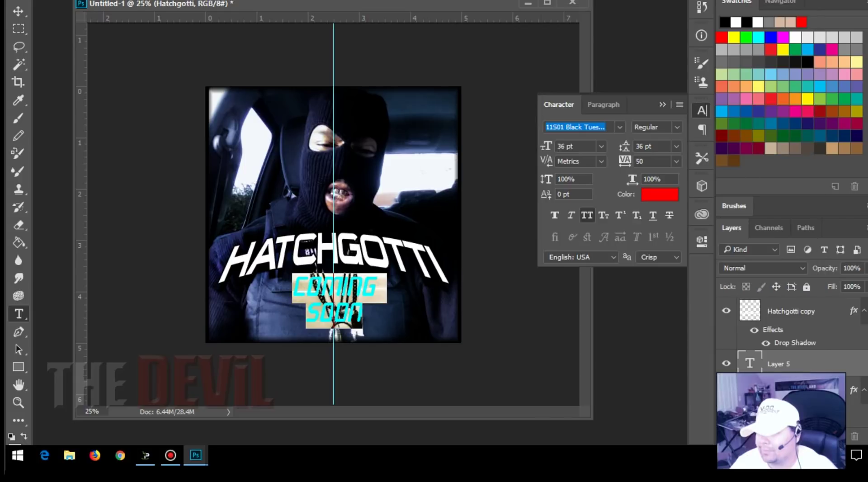
key("Up")
left_click(361, 312)
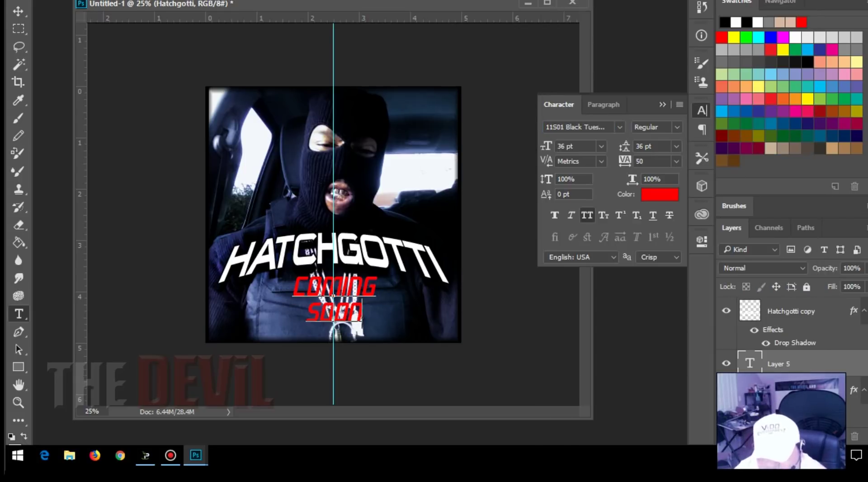
Step: Try Strange Brew, CF NelsonOldNewsPaper, 10 Cent Soviet, FortySecond Street NF and Black Sheaf on "COMING SOON", then return to 11S01 Black Tuesday Italic
key("ctrl+a")
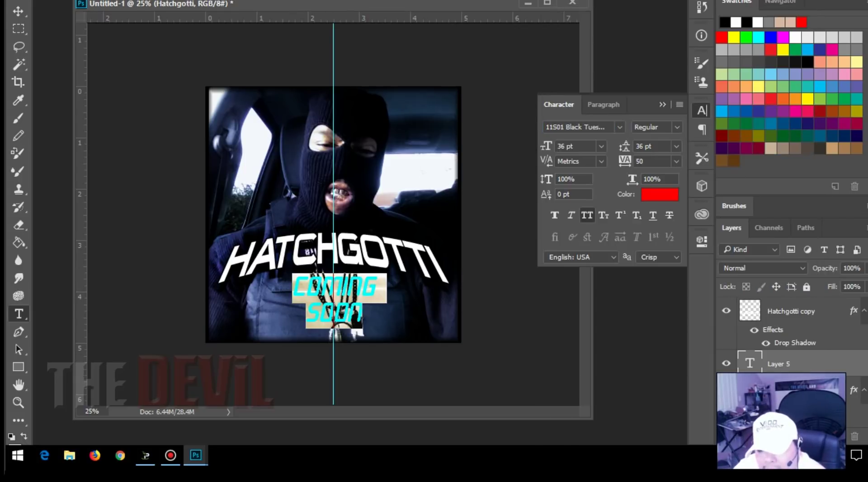
left_click(575, 127)
key("Down")
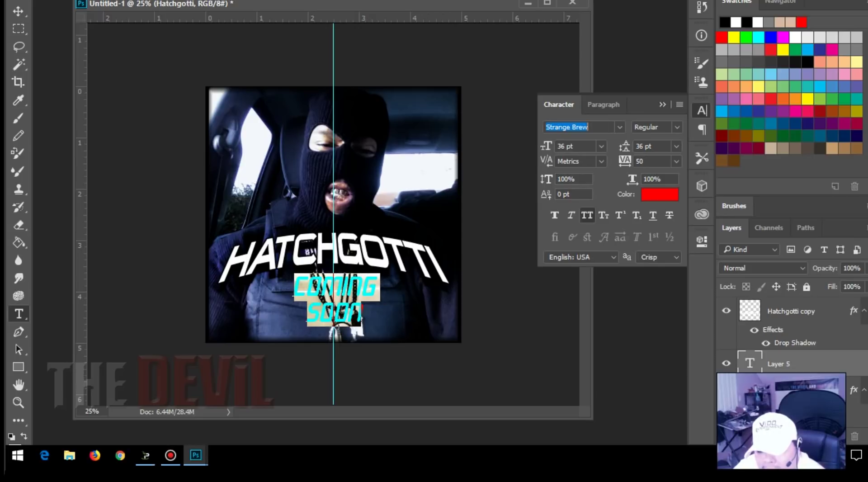
type("Casual")
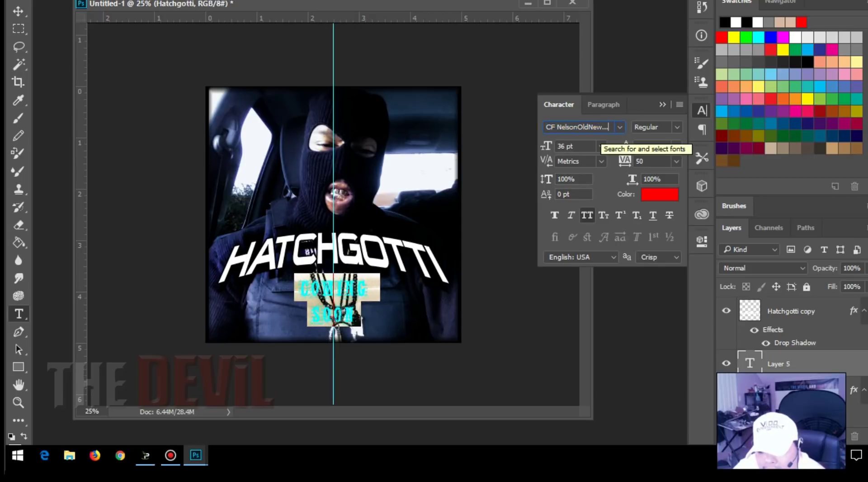
key("Up")
key("Up")
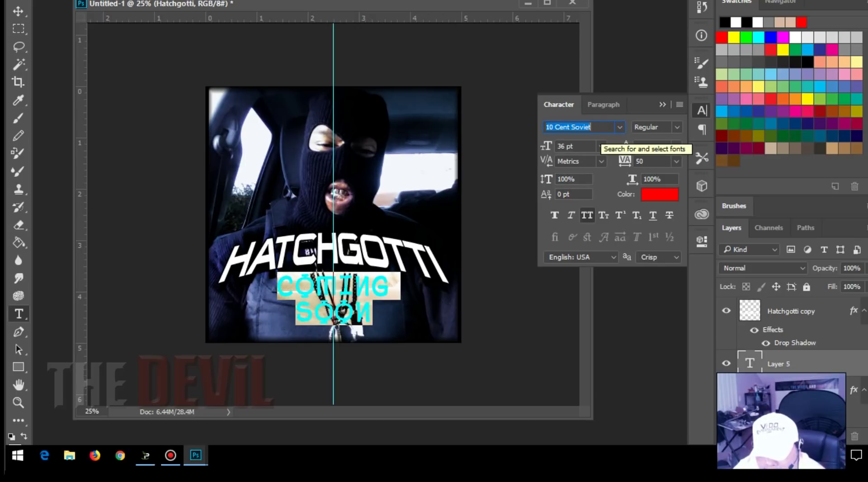
key("Down")
key("Down")
key("Up")
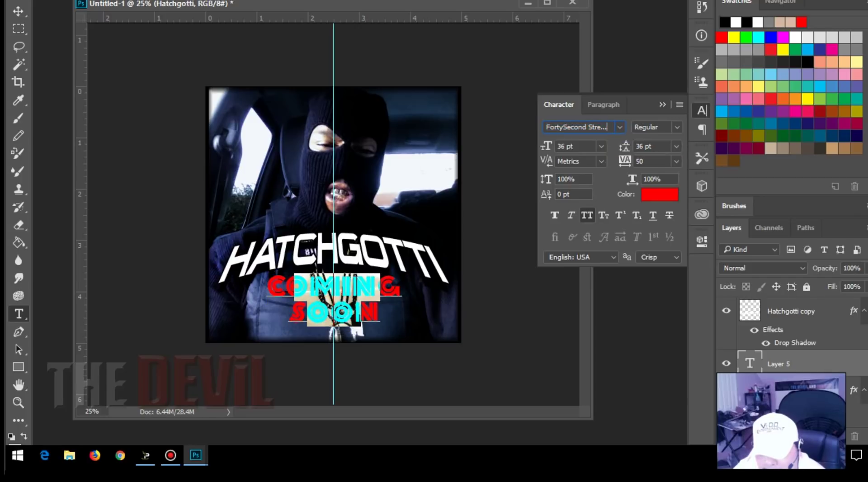
key("Up")
key("Return")
key("Down")
key("Down")
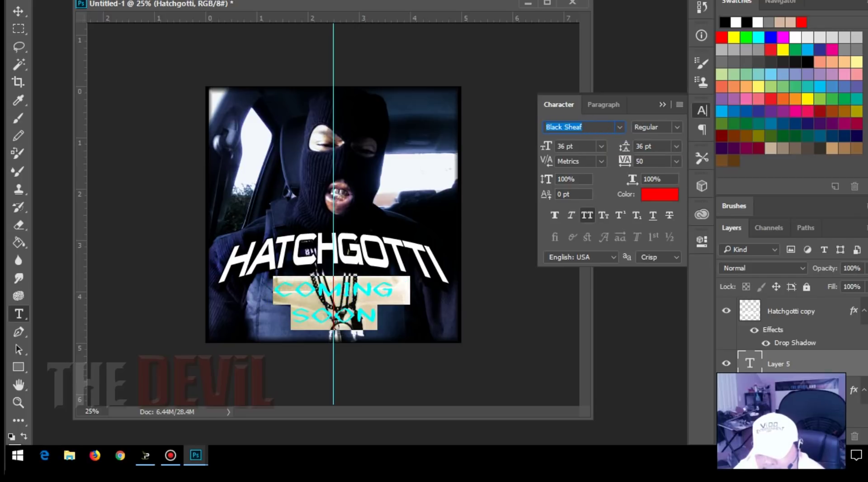
key("Up")
key("Up")
key("Return")
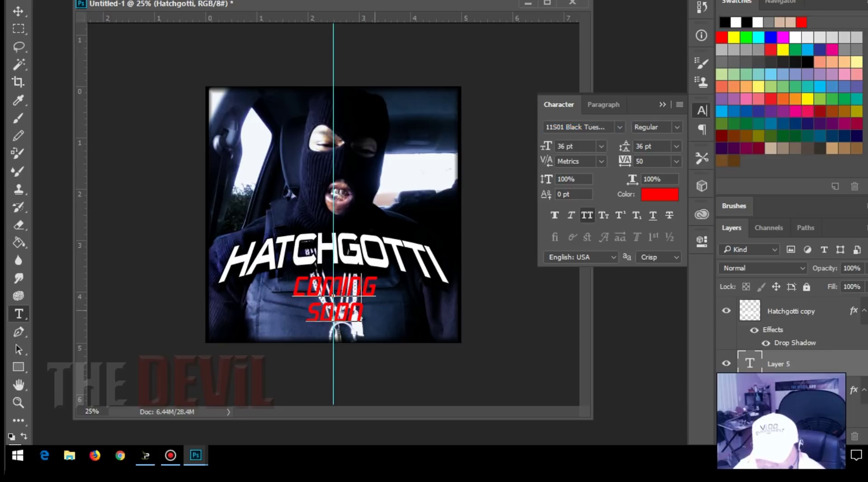
Step: Preview alternative fonts on the whole "COMING SOON" text, including CF NelsonOldNewsPaper and Casua
key("ctrl+a")
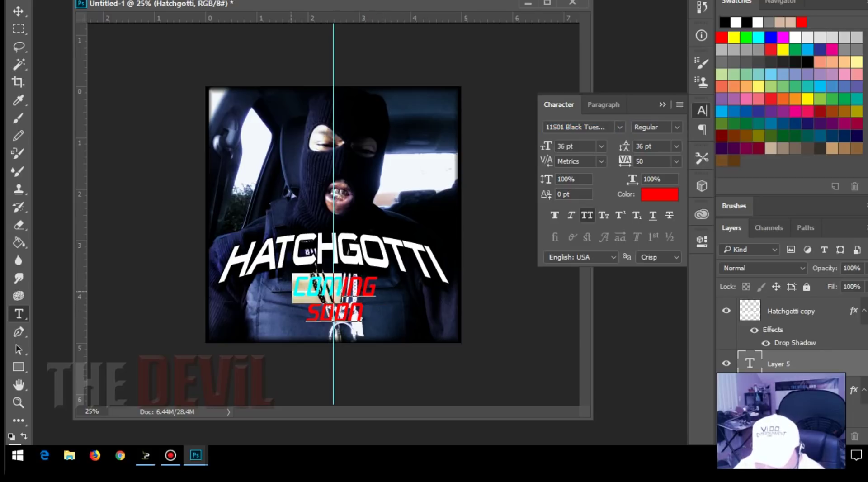
left_click(603, 127)
key("Down")
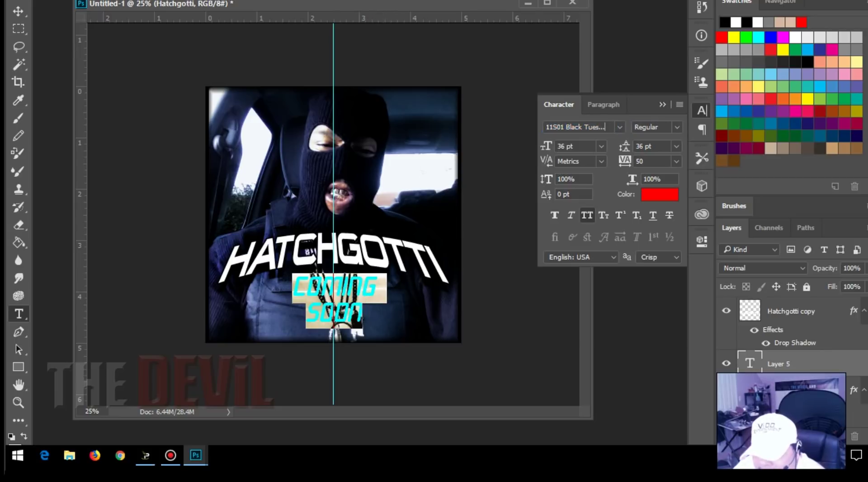
key("Down")
key("Down")
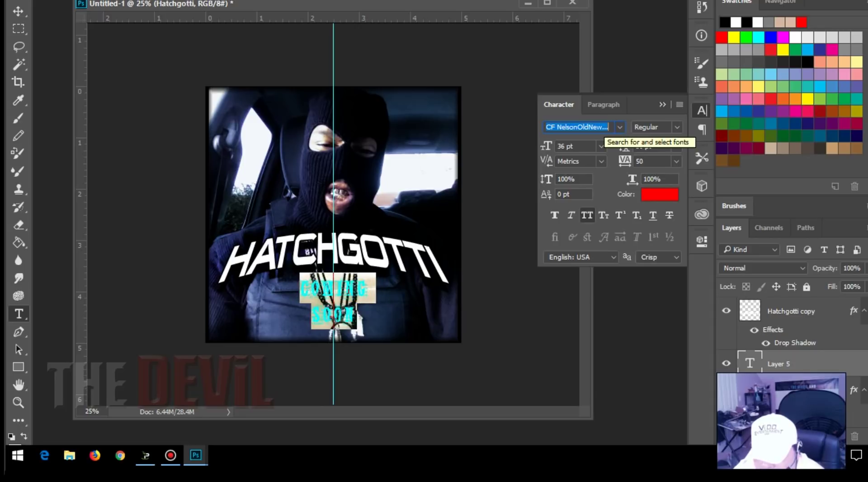
left_click(619, 127)
key("Down")
key("Down")
key("Down")
key("Down")
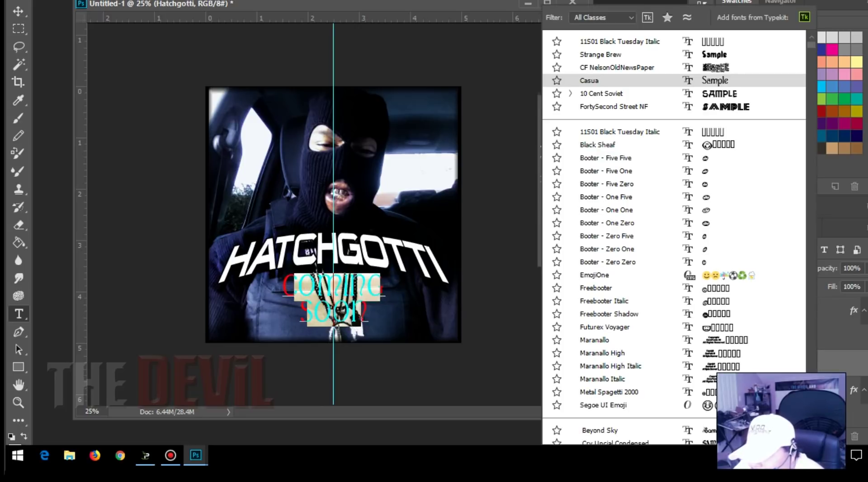
Step: Preview successive fonts on the selected COMING SOON text, from Casua through the alphabetical list to the fonts beginning with Ad
key("Down")
key("Down")
key("Down")
key("Down")
key("Down")
key("Down")
key("Down")
key("Down")
key("Down")
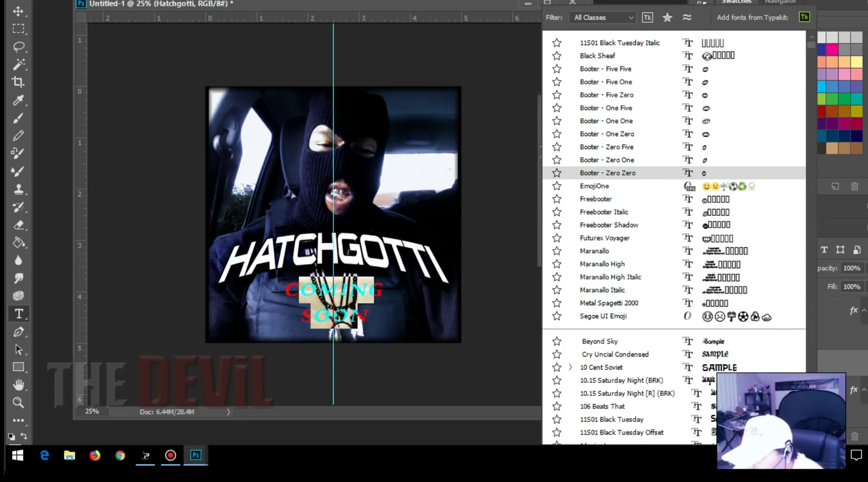
key("Down")
key("Down")
key("Down")
key("Down")
key("Down")
key("Down")
key("Down")
key("Down")
key("Down")
key("Down")
key("Down")
key("Down")
key("Down")
key("Down")
key("Down")
key("Down")
key("Down")
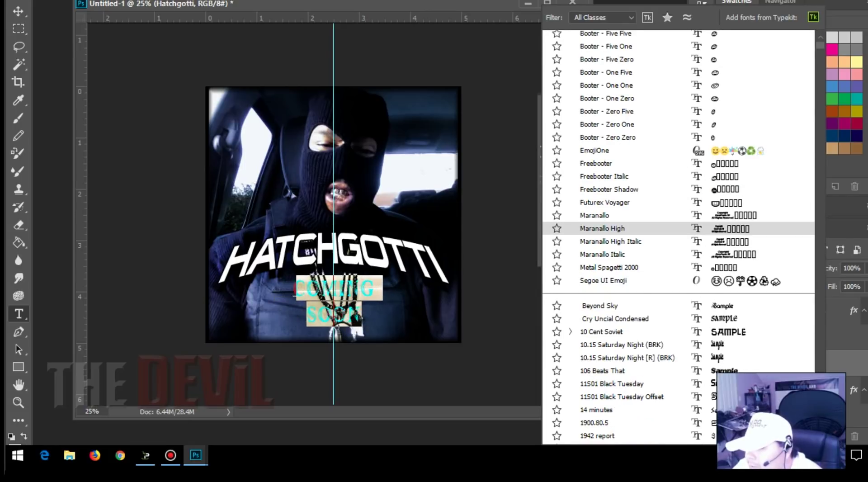
key("Down")
key("Down")
key("Down")
key("Down")
key("Down")
key("Down")
key("Down")
key("Down")
key("Down")
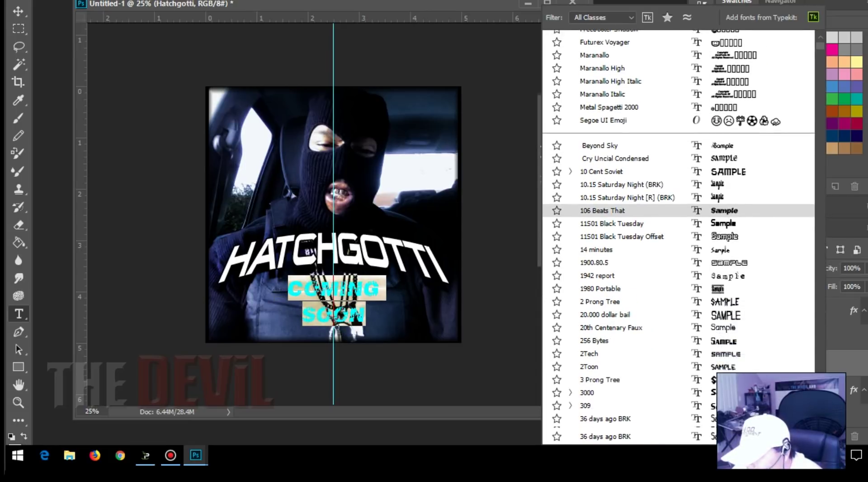
key("Down")
key("Down")
key("Down")
key("Down")
key("Down")
key("Down")
key("Down")
key("Down")
key("Down")
key("Down")
key("Down")
key("Down")
key("Down")
key("Down")
key("Down")
key("Down")
key("Down")
key("Down")
key("Down")
key("Down")
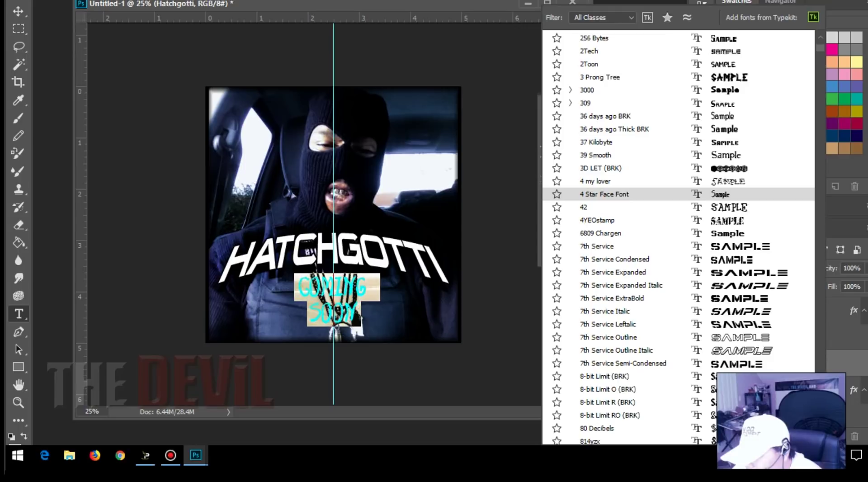
key("Down")
key("Down")
key("Down")
key("Down")
key("Down")
key("Down")
key("Down")
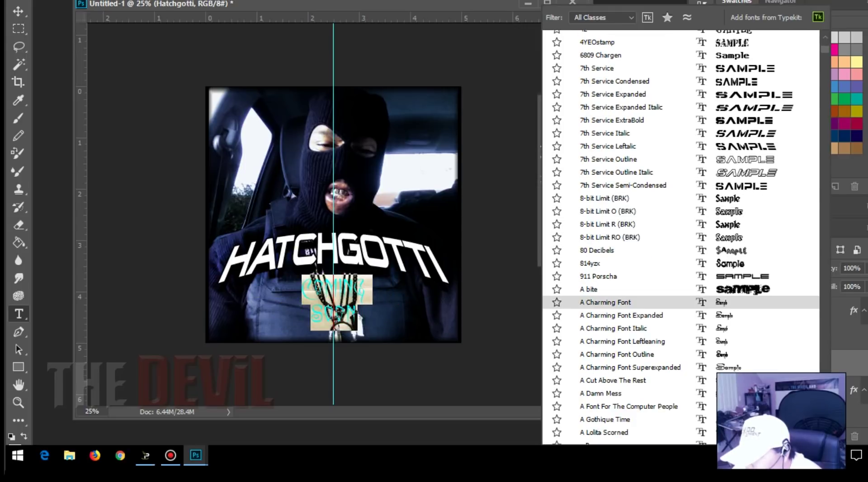
key("Up")
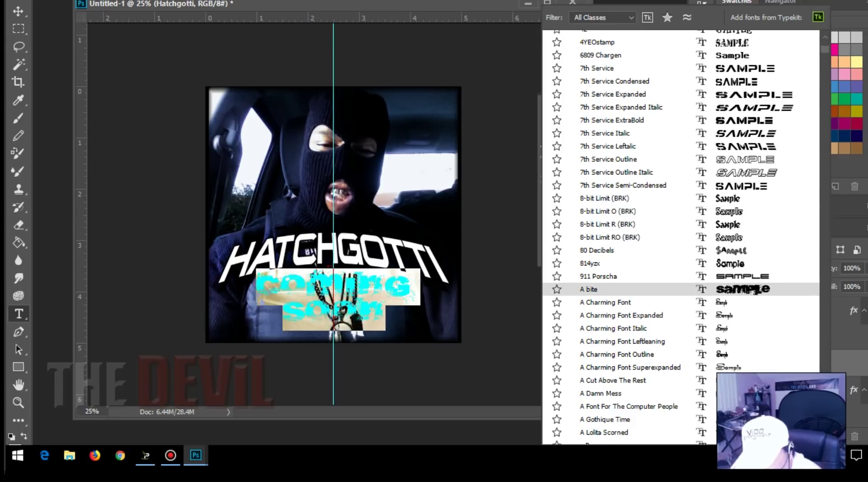
key("Down")
key("Down")
key("Down")
key("Down")
key("Down")
key("Down")
key("Down")
key("Down")
key("Down")
key("Down")
key("Down")
key("Down")
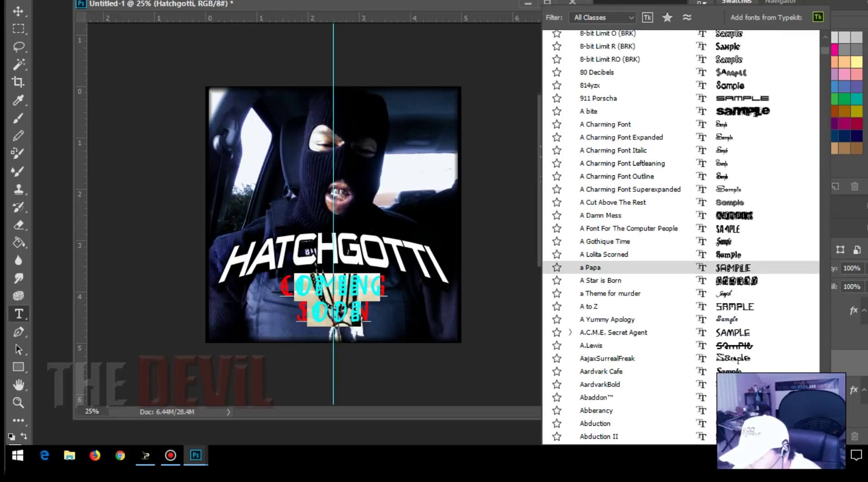
key("Down")
key("Down")
key("Down")
key("Down")
scroll(681, 237, "down", 3)
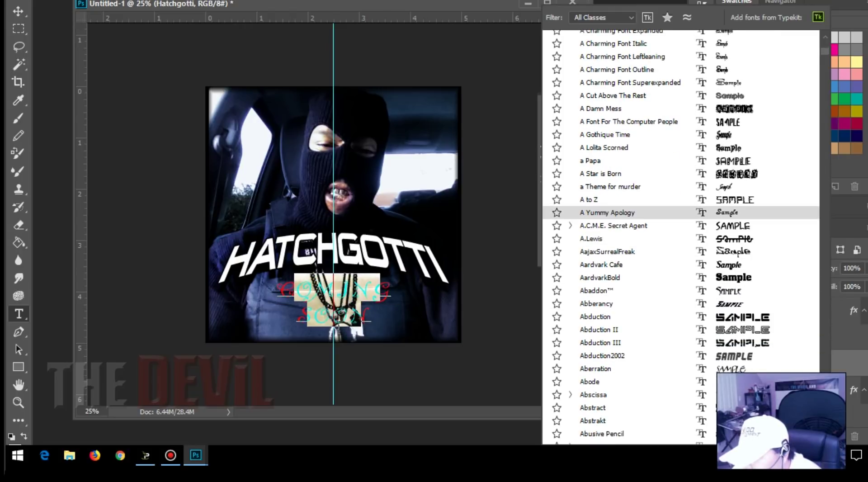
key("Down")
key("Down")
key("Down")
key("Down")
key("Down")
key("Down")
key("Down")
key("Down")
key("Down")
key("Down")
key("Down")
key("Down")
key("Down")
key("Down")
key("Down")
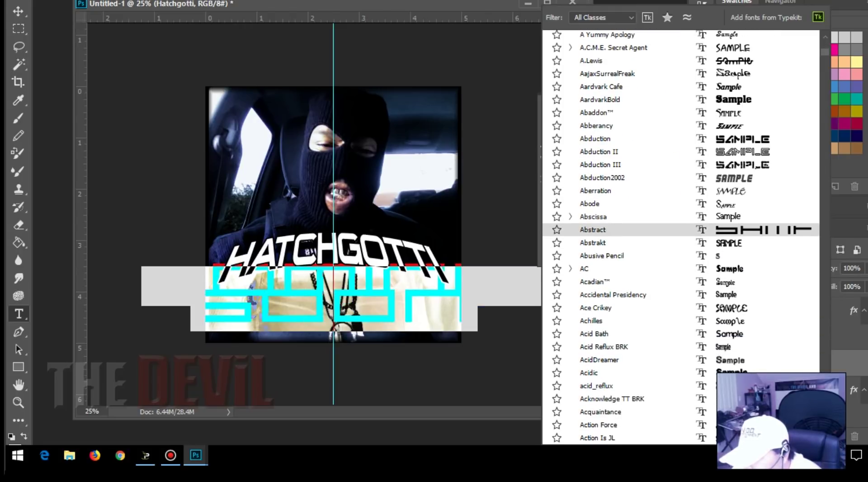
key("Down")
key("Down")
key("Down")
key("Down")
key("Down")
key("Down")
key("Down")
key("Down")
key("Down")
key("Down")
key("Down")
key("Down")
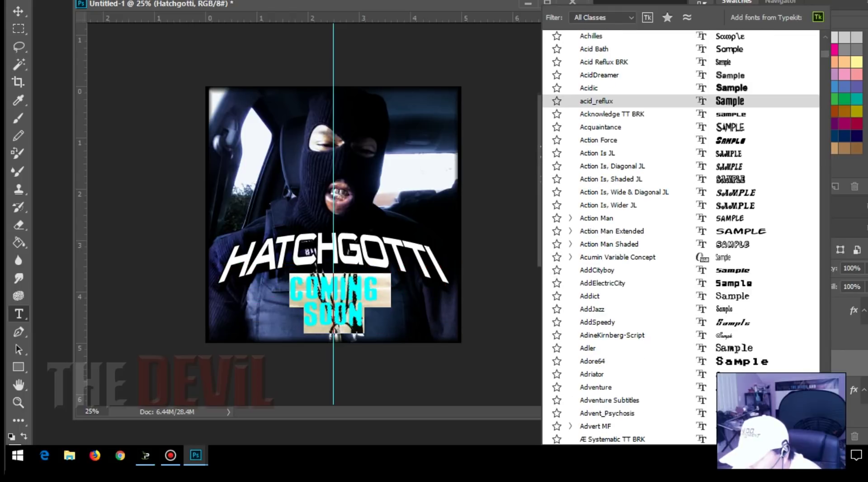
key("Down")
key("Down")
key("Down")
key("Down")
key("Down")
key("Down")
key("Down")
key("Down")
key("Down")
key("Down")
key("Down")
key("Down")
key("Down")
key("Down")
key("Down")
key("Down")
key("Down")
key("Down")
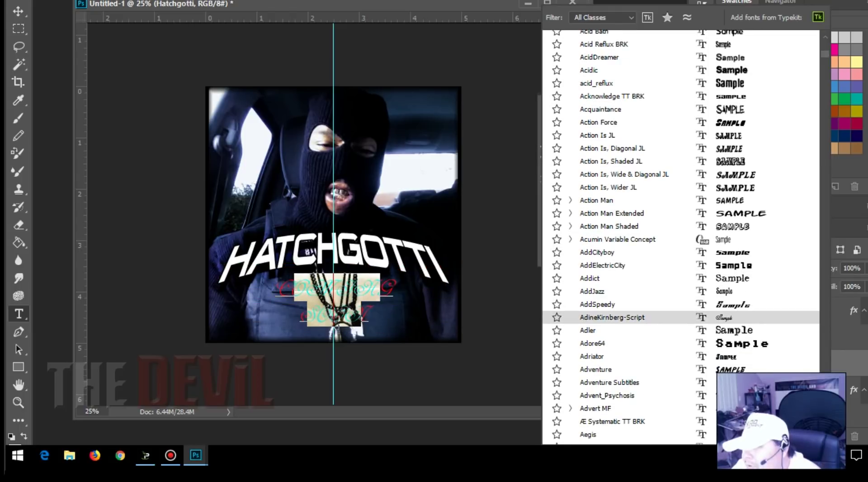
key("Down")
key("Down")
Step: Preview fonts on the selected COMING SOON text, going back through the list from AdineKirnberg-Script to Acquaintance
key("Up")
key("Up")
key("Up")
key("Up")
key("Up")
key("Up")
key("Up")
key("Up")
key("Up")
key("Up")
key("Up")
key("Up")
key("Up")
key("Up")
key("Up")
key("Up")
key("Up")
key("Up")
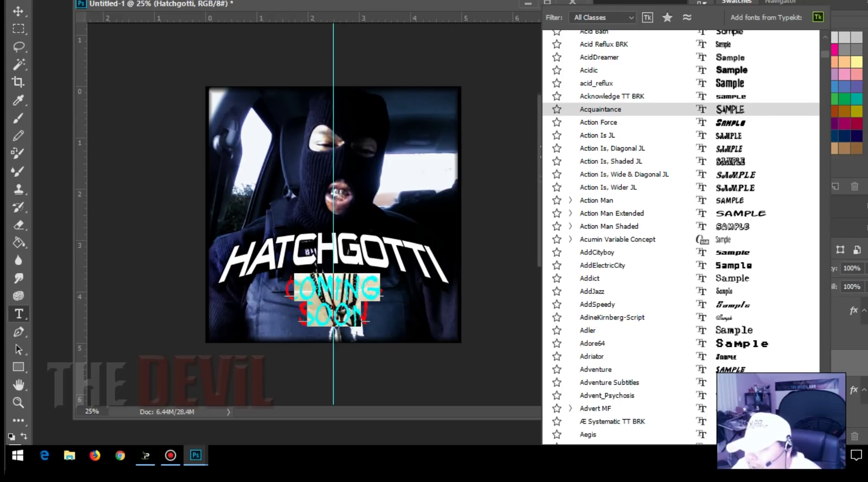
Step: Preview successive fonts on the COMING SOON text, from Acquaintance forward through the alphabetical list to Alien Script
key("Down")
key("Down")
key("Down")
key("Down")
key("Down")
key("Down")
key("Down")
key("Down")
key("Down")
key("Down")
key("Down")
key("Down")
key("Down")
key("Down")
key("Down")
key("Down")
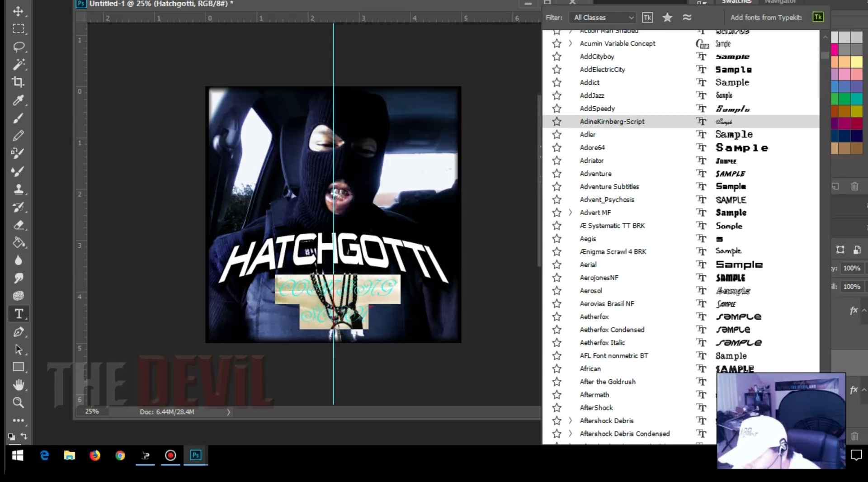
key("Down")
key("Down")
key("Down")
key("Down")
key("Down")
key("Down")
key("Down")
key("Down")
key("Down")
key("Down")
key("Down")
key("Down")
key("Down")
key("Down")
key("Down")
key("Down")
key("Down")
key("Down")
key("Down")
key("Down")
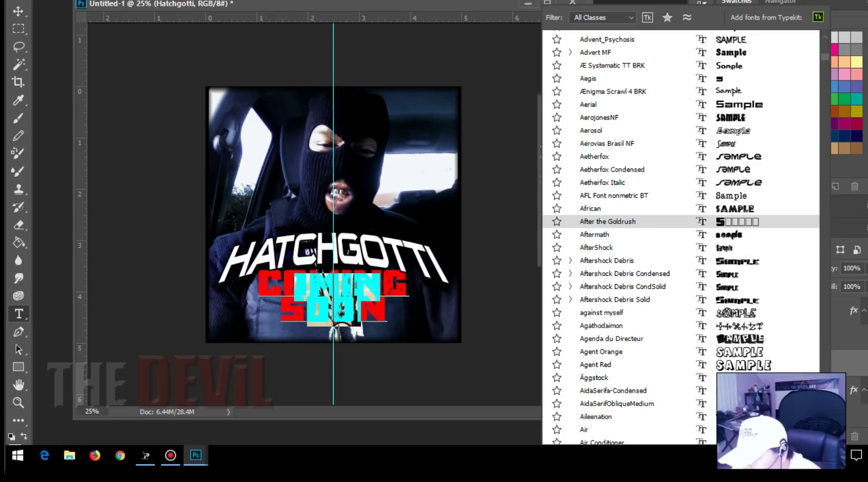
key("Down")
key("Down")
key("Down")
key("Down")
key("Down")
key("Down")
key("Down")
key("Down")
key("Down")
key("Down")
key("Down")
key("Down")
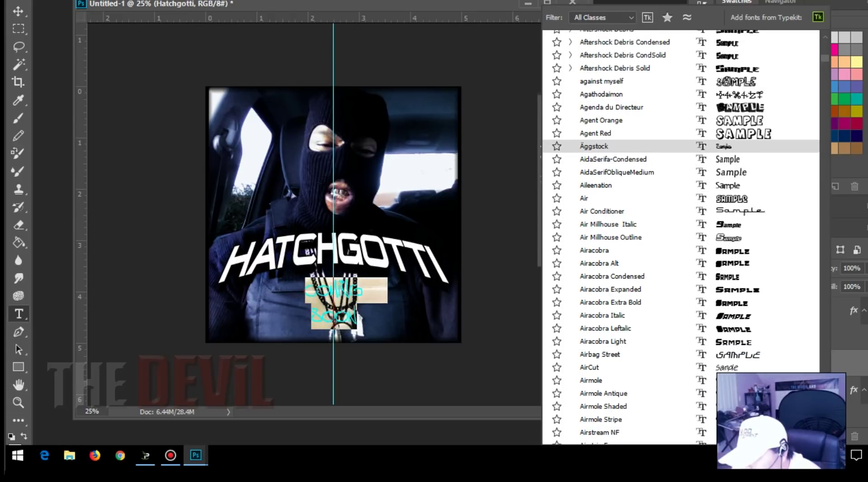
key("Down")
key("Down")
key("Down")
key("Down")
key("Down")
key("Down")
key("Down")
key("Down")
key("Down")
key("Down")
key("Down")
key("Down")
key("Down")
key("Down")
key("Down")
key("Down")
key("Down")
key("Down")
key("Down")
key("Down")
key("Down")
key("Down")
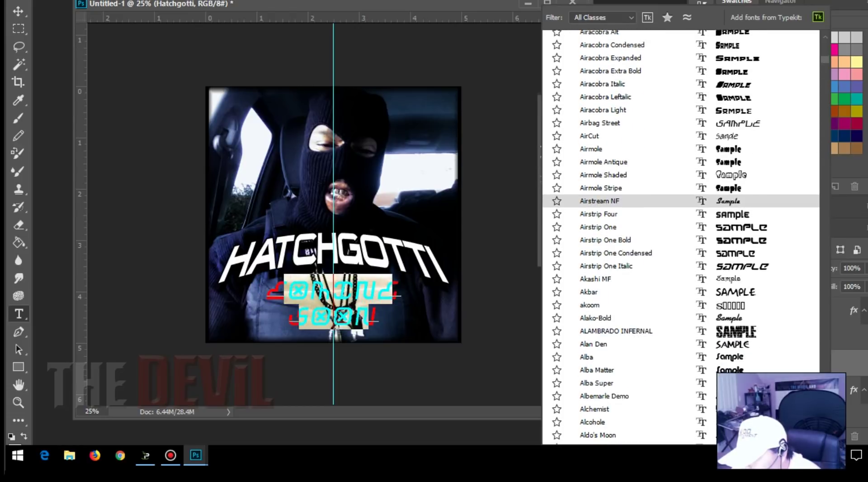
key("Down")
key("Down")
key("Down")
key("Down")
key("Down")
key("Down")
key("Down")
key("Down")
key("Down")
key("Down")
key("Down")
key("Down")
key("Down")
key("Down")
key("Down")
key("Down")
key("Down")
key("Down")
key("Down")
key("Down")
key("Down")
key("Down")
key("Down")
key("Down")
key("Down")
key("Down")
key("Down")
key("Down")
key("Down")
key("Down")
key("Down")
key("Down")
key("Down")
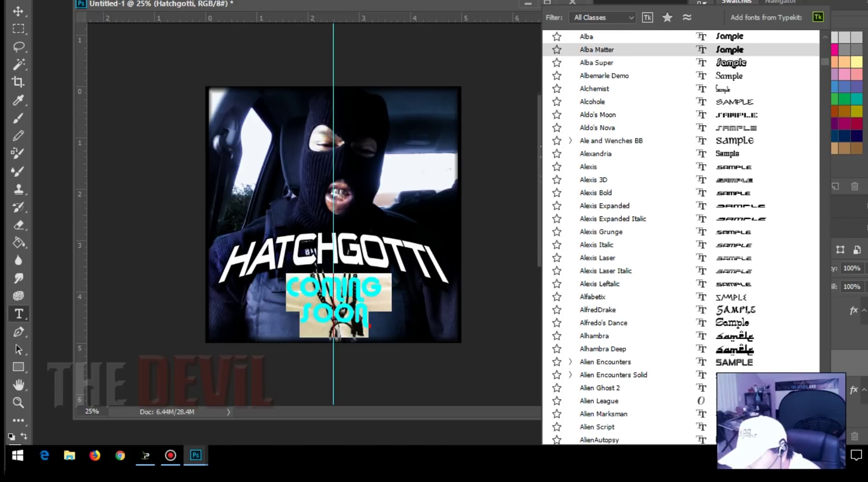
key("Down")
key("Down")
key("Down")
key("Down")
key("Down")
key("Down")
key("Down")
key("Down")
key("Down")
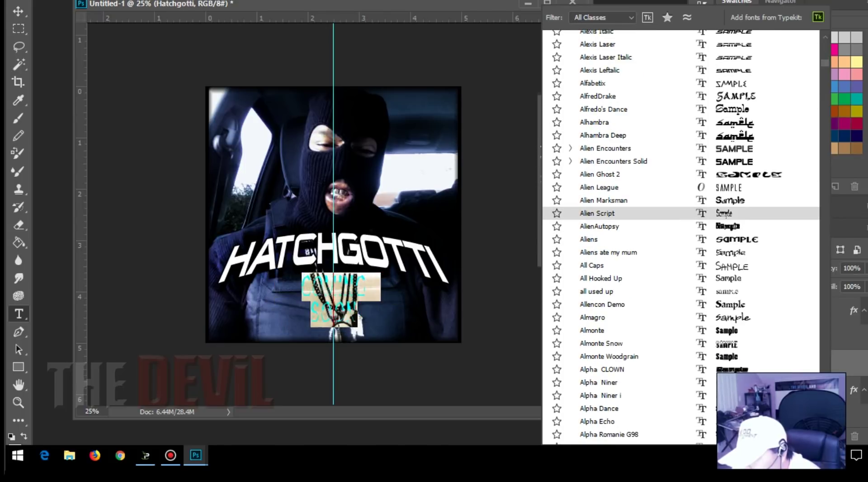
Step: Compare the fonts following Alien Script and apply the Aliens font to the COMING SOON text
key("Down")
key("Down")
key("Down")
key("Down")
key("Down")
key("Down")
key("Down")
key("Down")
key("Down")
key("Up")
key("Up")
key("Up")
key("Up")
key("Up")
key("Up")
key("Up")
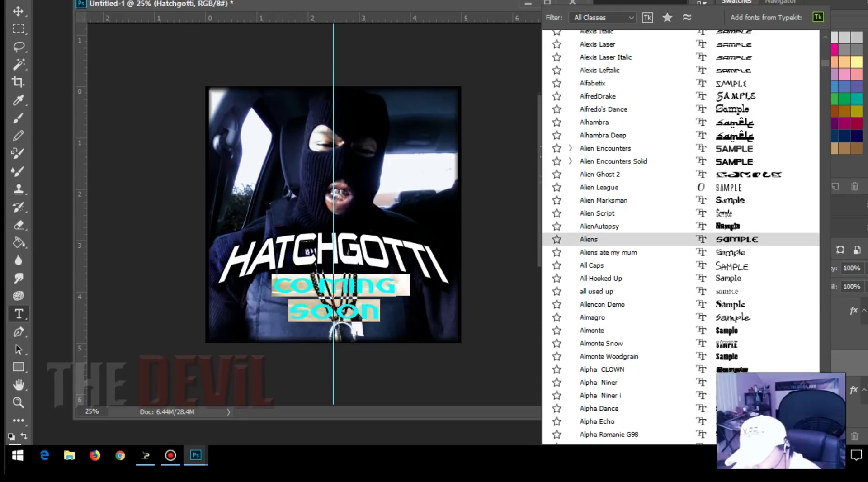
key("Return")
Step: Toggle All Caps off and on again for the whole COMING SOON text, and commit the text edit
left_click(358, 291)
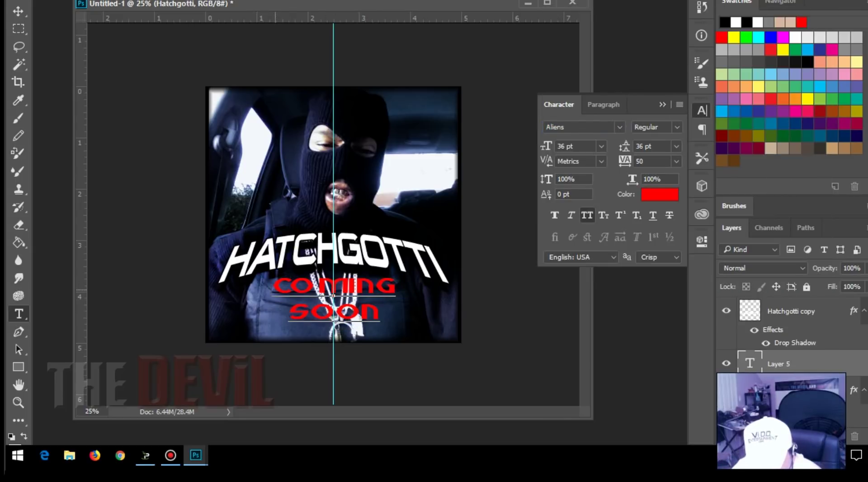
key("ctrl+a")
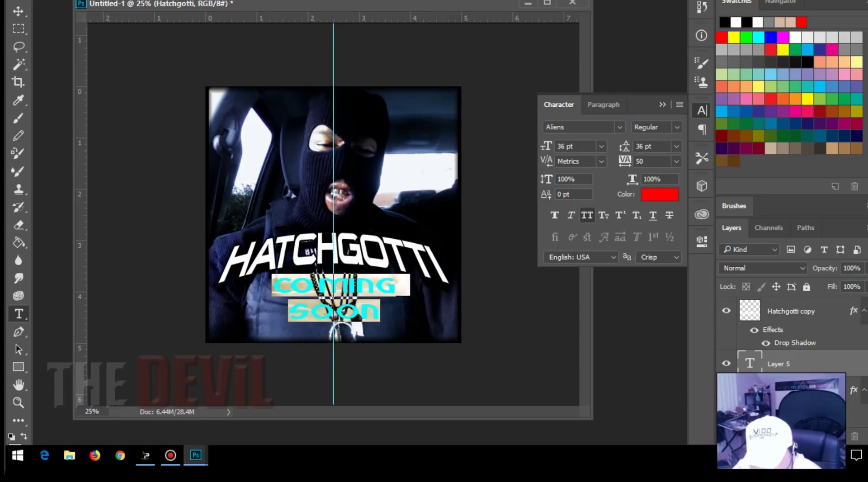
left_click(358, 291)
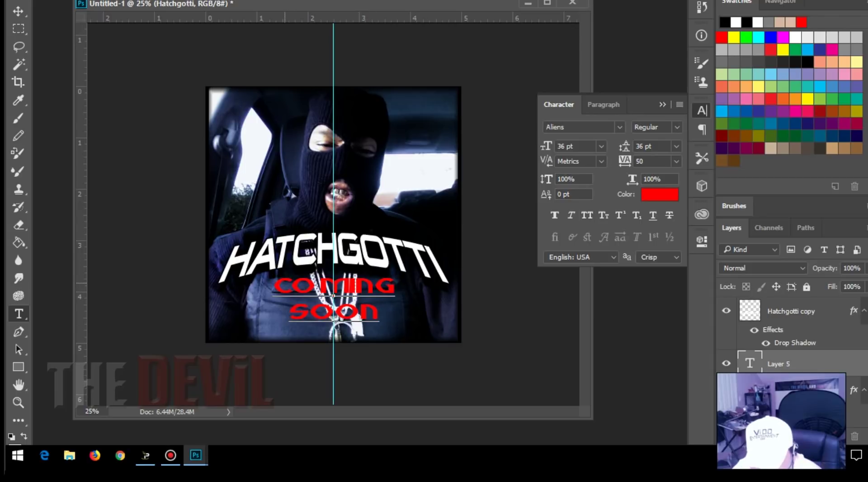
key("ctrl+a")
left_click(587, 215)
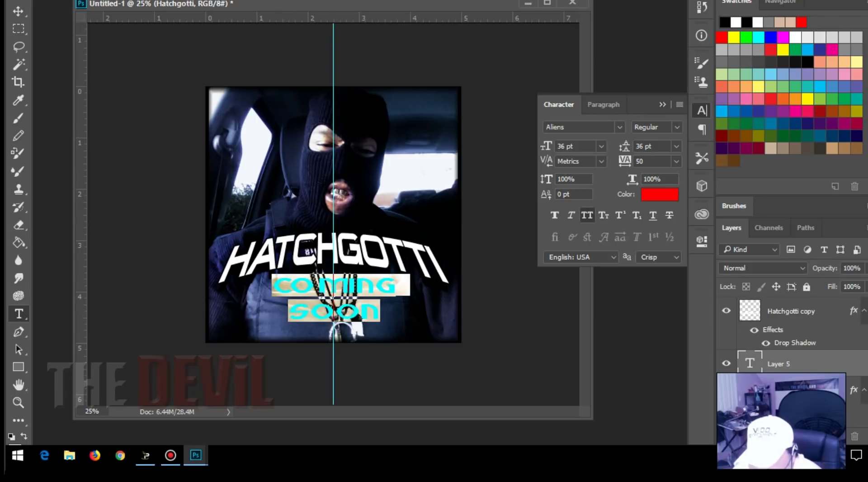
key("ctrl+Return")
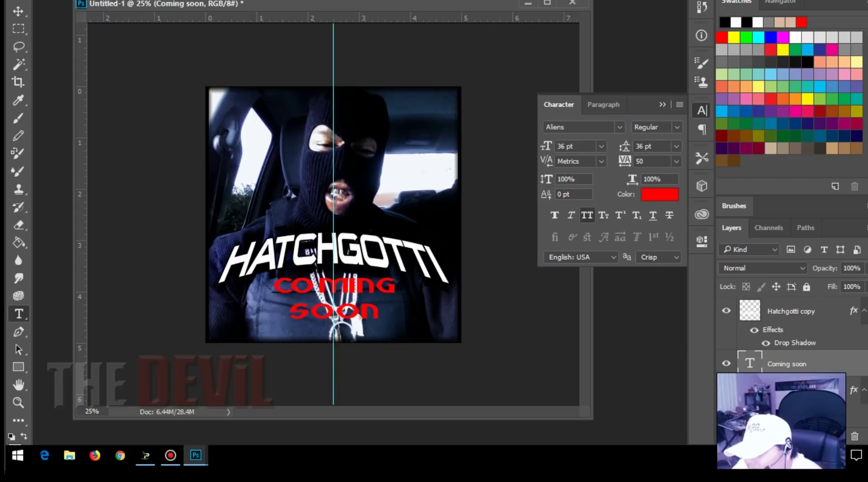
Step: Preview successive fonts on the COMING SOON text through the alphabetical list and apply ALAMBRADO INFERNAL
left_click(578, 127)
left_click(620, 127)
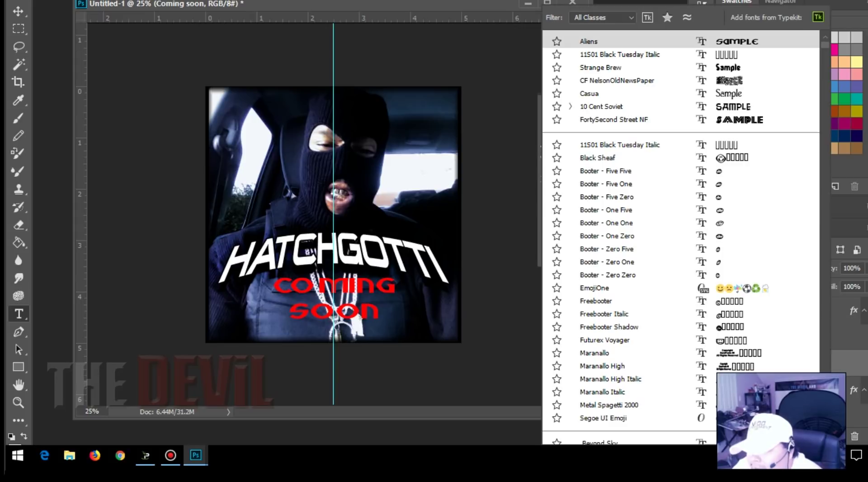
scroll(620, 257, "down", 5)
key("Down")
key("Down")
key("Down")
key("Down")
key("Down")
key("Down")
key("Down")
key("Down")
key("Down")
key("Down")
key("Down")
key("Down")
key("Down")
key("Down")
key("Down")
key("Down")
key("Down")
key("Down")
key("Down")
key("Down")
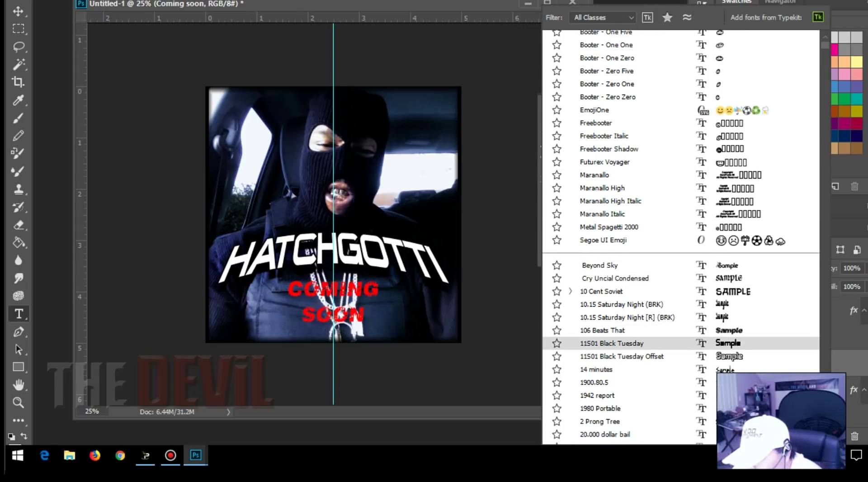
key("Down")
key("Down")
key("Down")
key("Down")
key("Down")
key("Down")
key("Down")
key("Down")
key("Down")
key("Down")
key("Down")
key("Down")
key("Down")
key("Down")
key("Down")
key("Down")
key("Down")
key("Down")
key("Down")
key("Down")
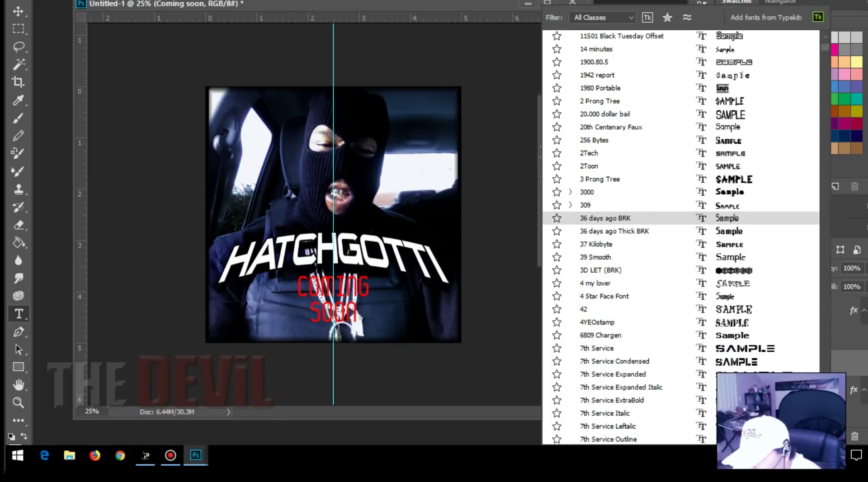
key("Down")
key("Down")
key("Down")
key("Down")
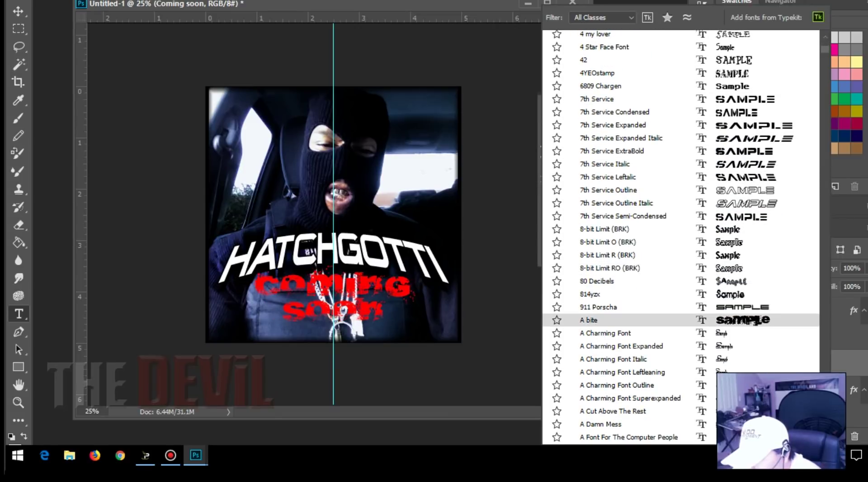
key("Down")
key("Down")
key("Down")
key("Down")
key("Down")
key("Down")
key("Down")
key("Down")
key("Down")
key("Down")
key("Down")
key("Down")
key("Down")
key("Down")
key("Down")
key("Down")
key("Down")
key("Down")
key("Down")
key("Down")
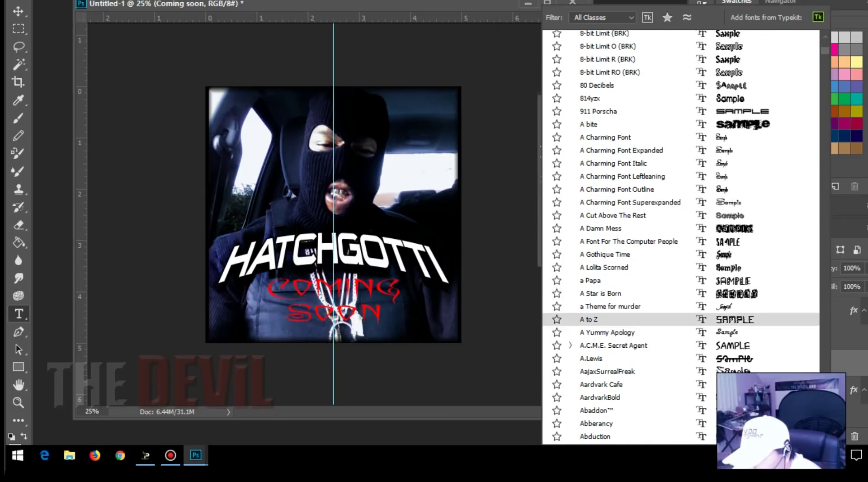
key("Down")
key("Down")
key("Down")
key("Down")
key("Down")
key("Down")
key("Down")
key("Down")
key("Down")
key("Down")
key("Down")
key("Down")
key("Down")
key("Down")
key("Down")
key("Down")
key("Down")
key("Down")
key("Down")
key("Down")
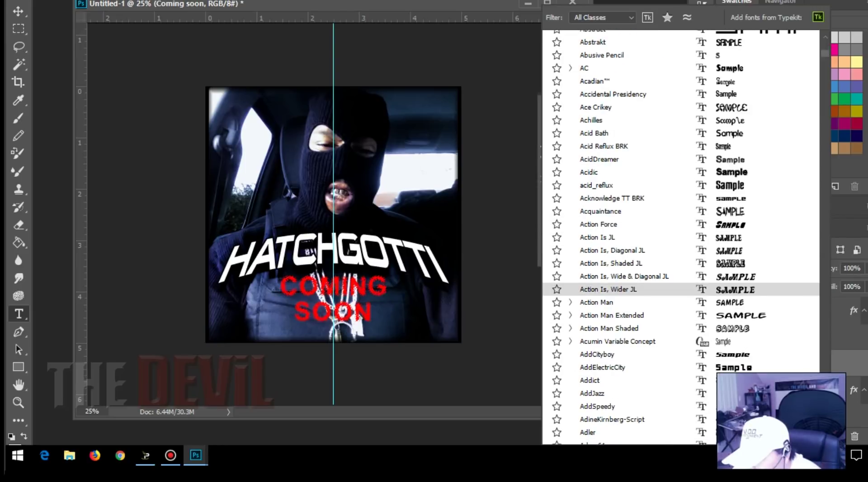
key("Down")
key("Down")
key("Down")
key("Down")
key("Down")
key("Down")
key("Down")
key("Down")
key("Down")
key("Down")
key("Down")
key("Down")
key("Down")
key("Down")
key("Down")
key("Down")
key("Down")
key("Down")
key("Down")
key("Down")
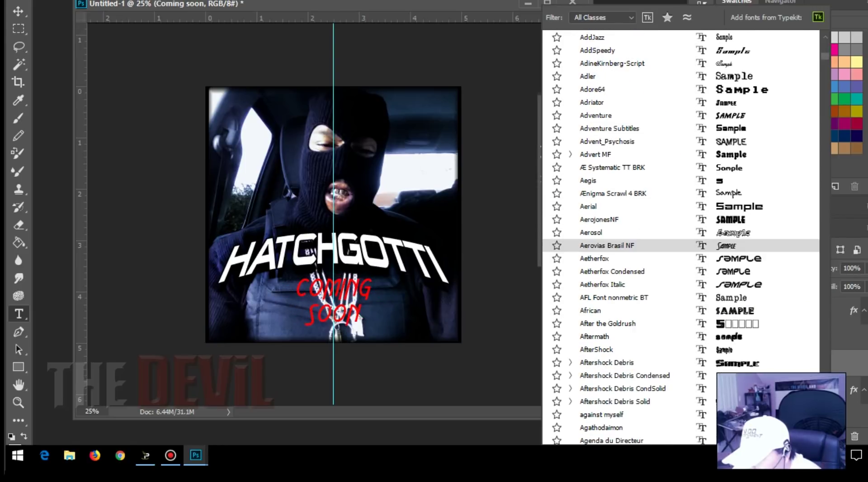
key("Down")
key("Down")
key("Down")
key("Down")
key("Down")
key("Down")
key("Down")
key("Down")
key("Down")
key("Down")
key("Down")
key("Down")
key("Down")
key("Down")
key("Down")
key("Down")
key("Down")
key("Down")
key("Down")
key("Down")
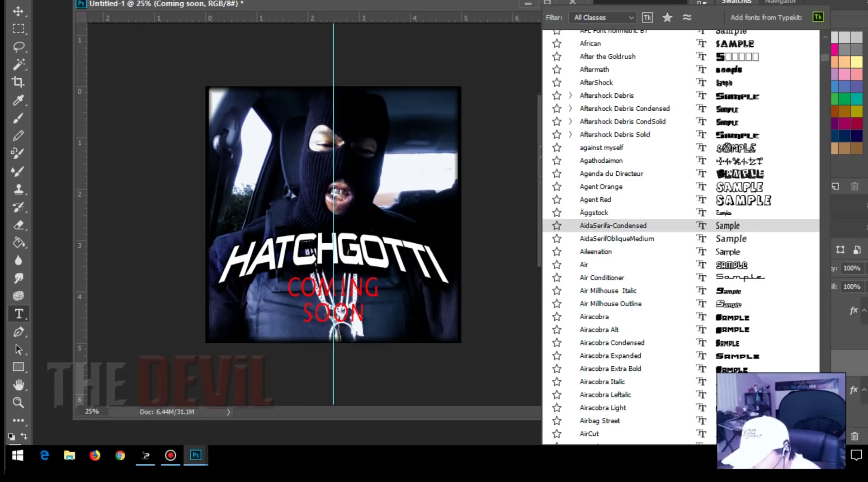
key("Down")
key("Down")
key("Down")
key("Down")
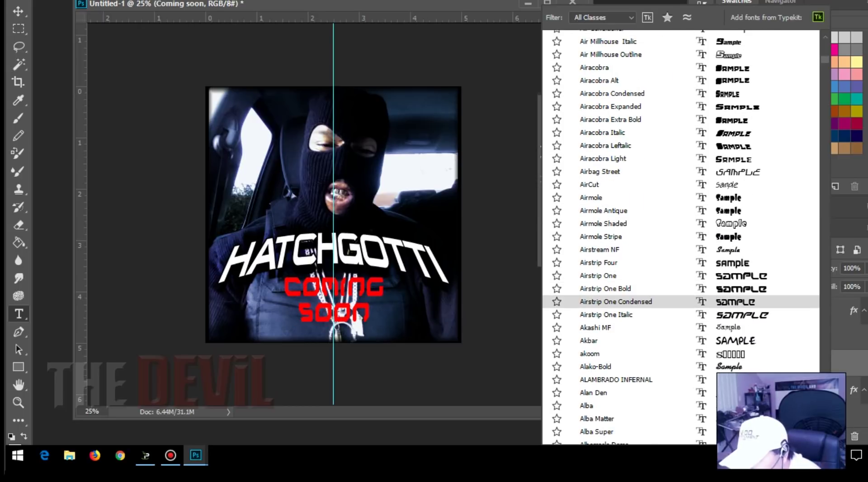
key("Down")
key("Down")
key("Down")
key("Down")
key("Down")
key("Down")
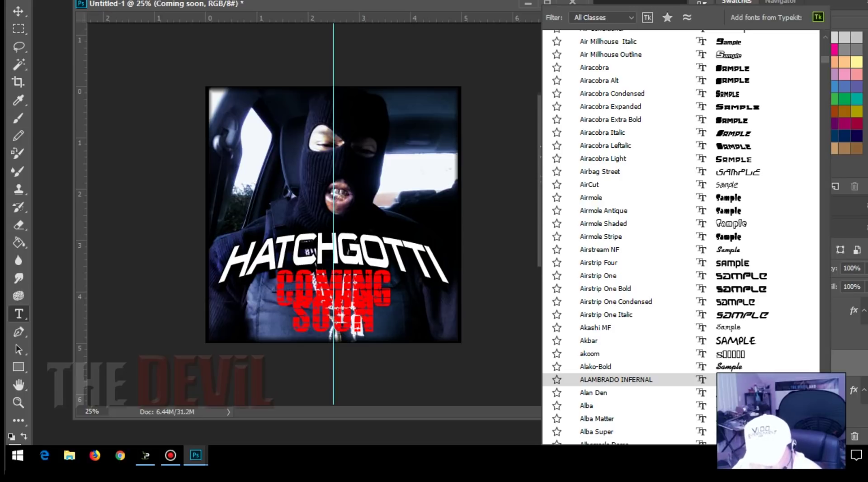
key("Return")
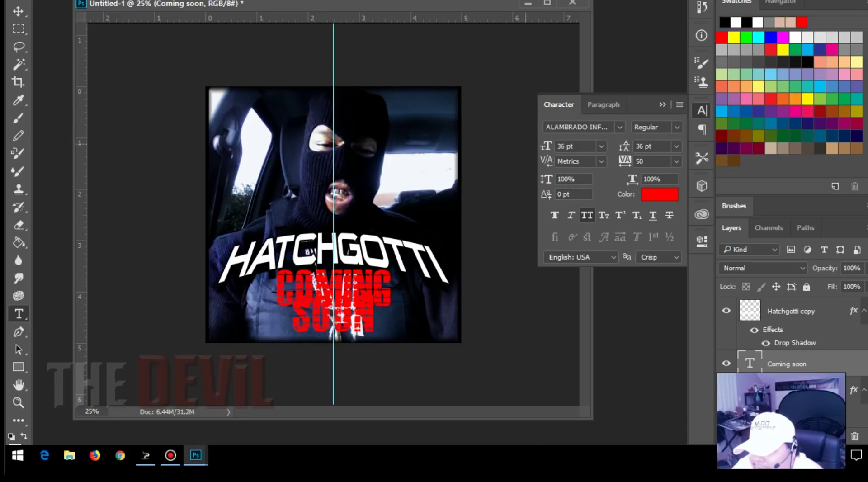
Step: Set the COMING SOON text's font size to 24 pt and its leading to 38 pt
left_click(601, 147)
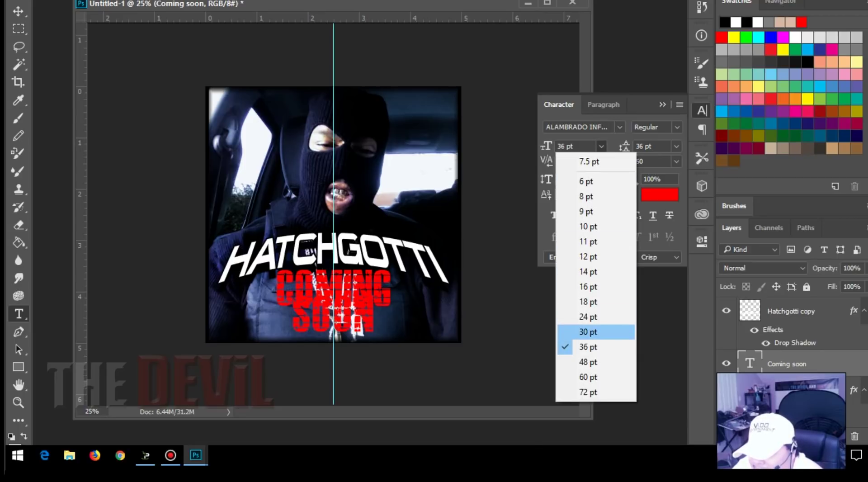
left_click(587, 316)
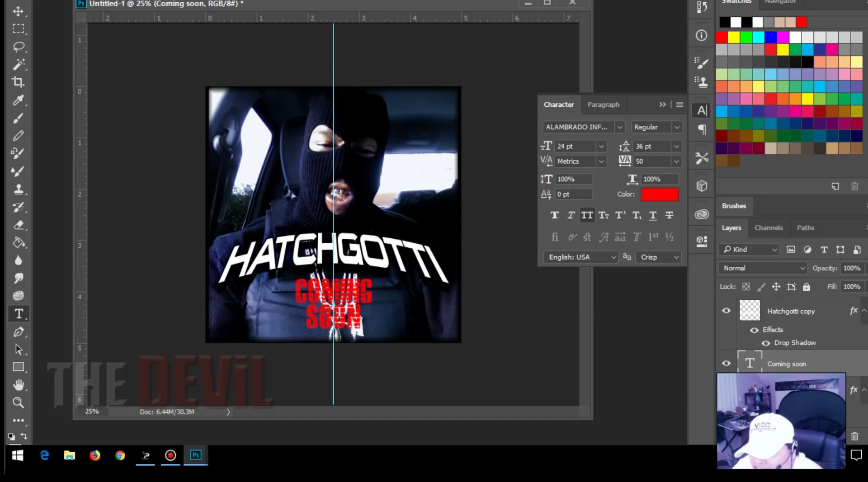
left_click(677, 146)
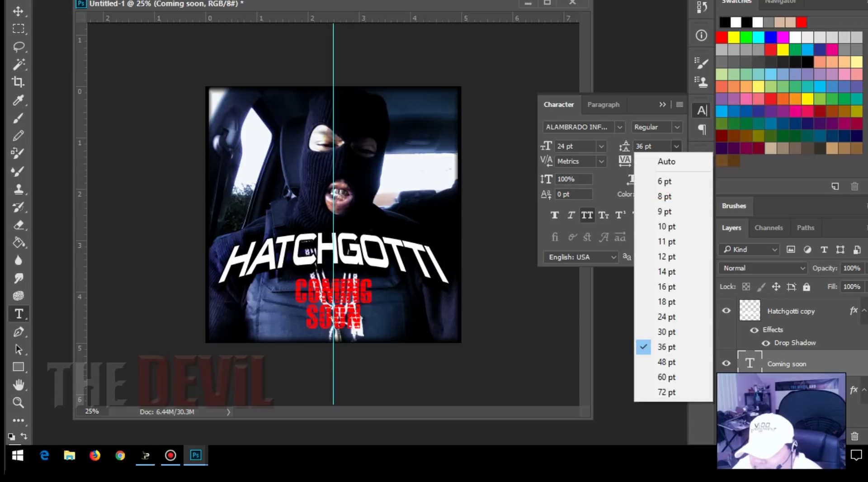
left_click(666, 347)
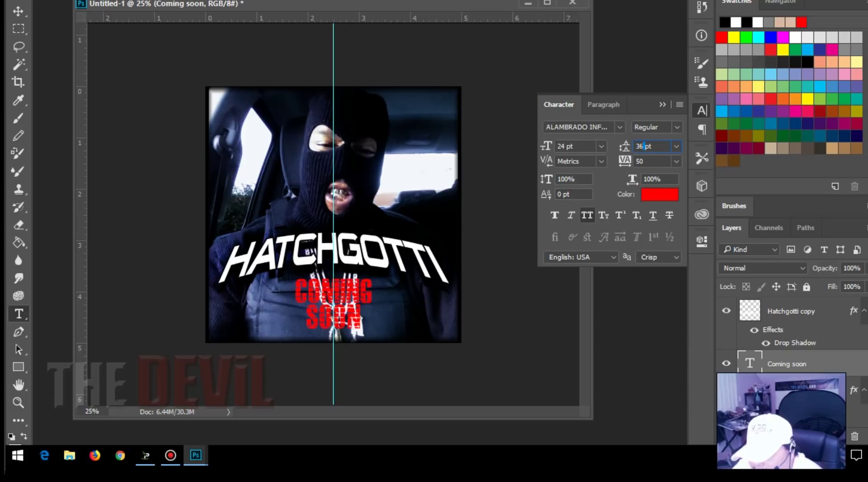
type("38")
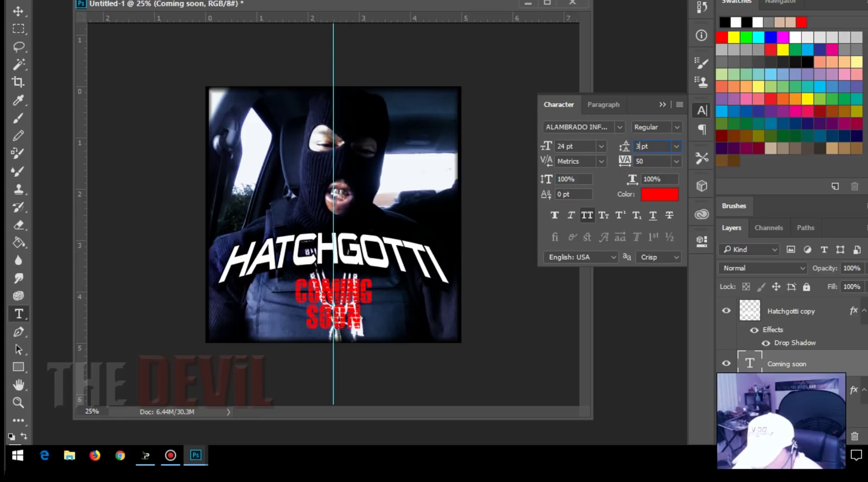
key("Return")
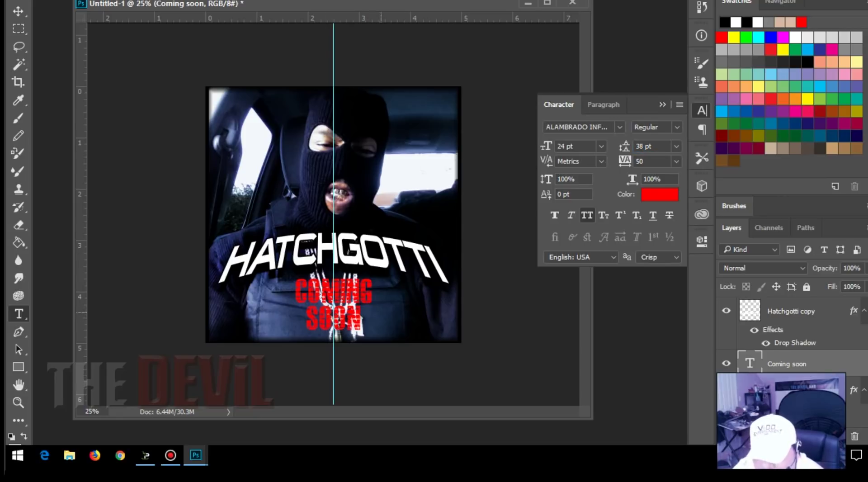
Step: Increase the COMING SOON text's tracking to 100 and then 200, and remove the line break so both words share one line
left_click(677, 161)
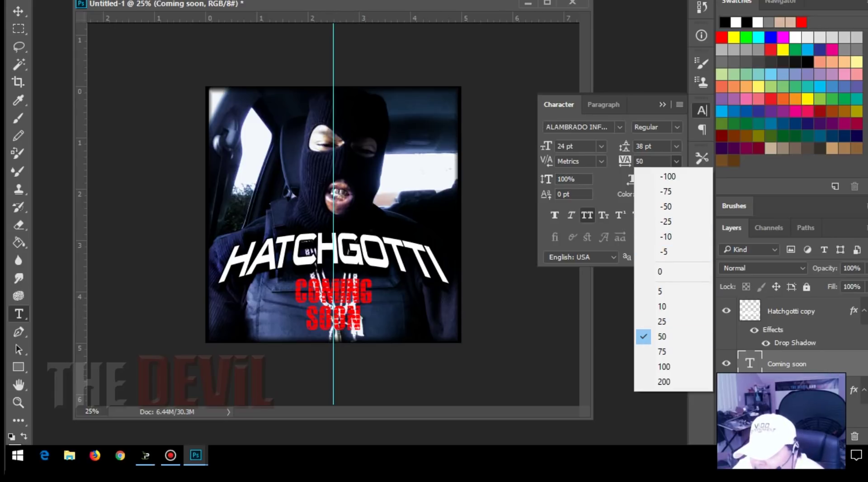
left_click(664, 366)
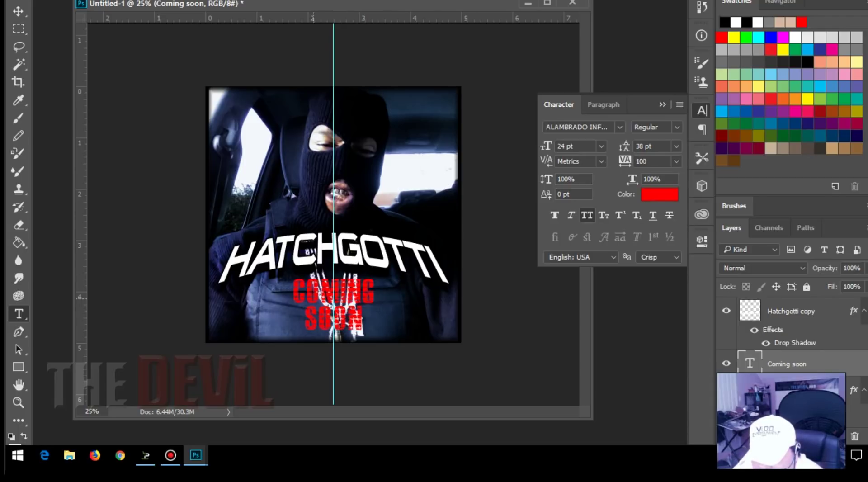
key("ctrl+a")
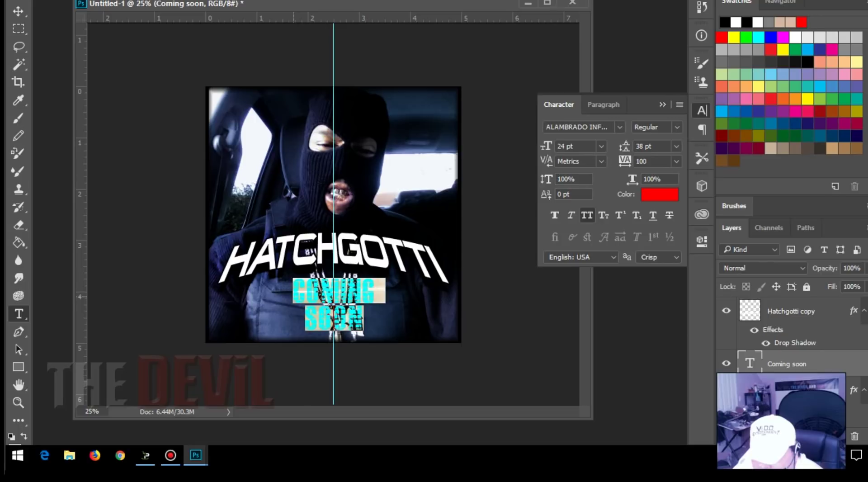
left_click(677, 161)
left_click(664, 381)
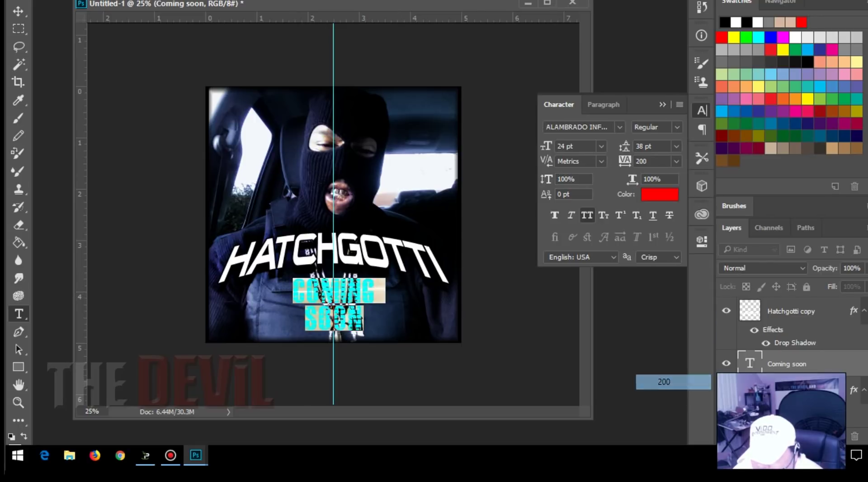
left_click(371, 302)
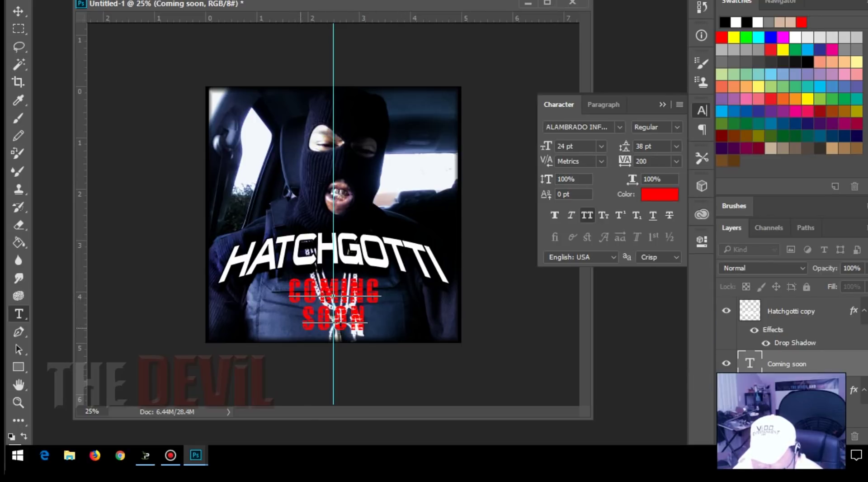
key("BackSpace")
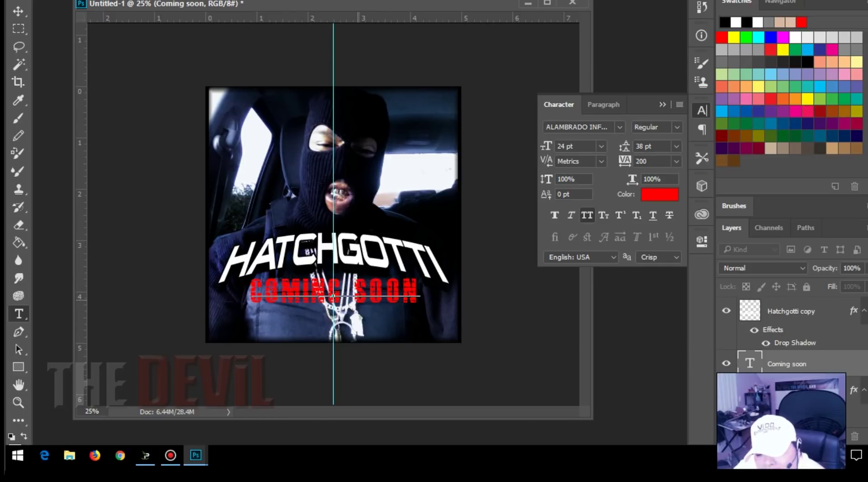
Step: Scale the COMING SOON text up to about 34 pt, nudge it closer beneath HATCHGOTTI, and move its layer above Hatchgotti copy
left_click(87, 1)
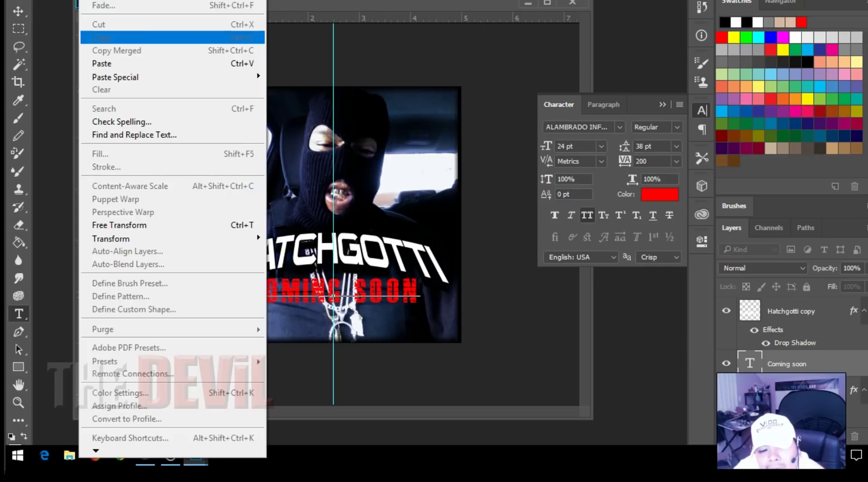
mouse_move(172, 238)
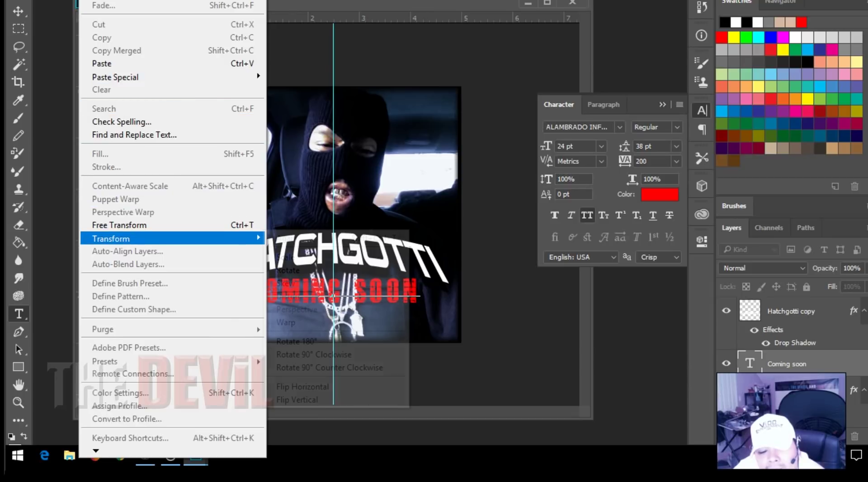
left_click(294, 254)
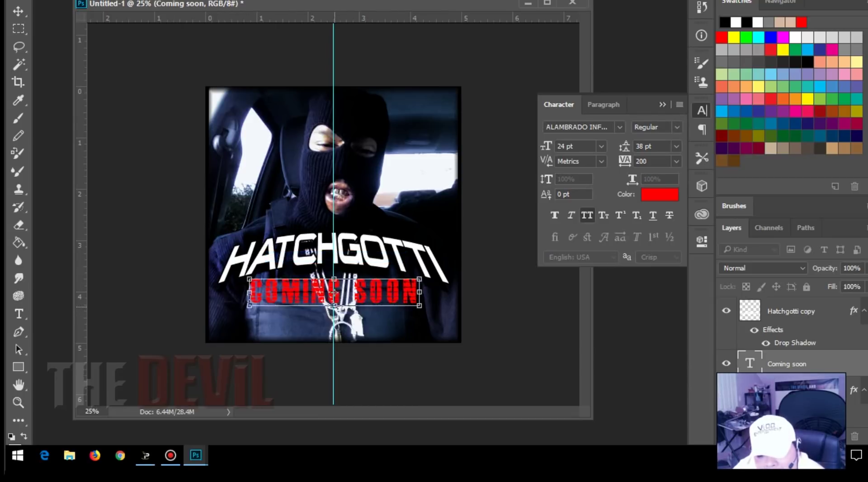
mouse_move(249, 306)
left_mouse_down()
mouse_move(241, 313)
mouse_move(236, 298)
left_mouse_up()
left_click_drag(419, 294, 437, 293)
mouse_move(367, 293)
left_mouse_down()
mouse_move(378, 297)
mouse_move(364, 291)
mouse_move(378, 278)
mouse_move(366, 287)
left_mouse_up()
key("Return")
key("t")
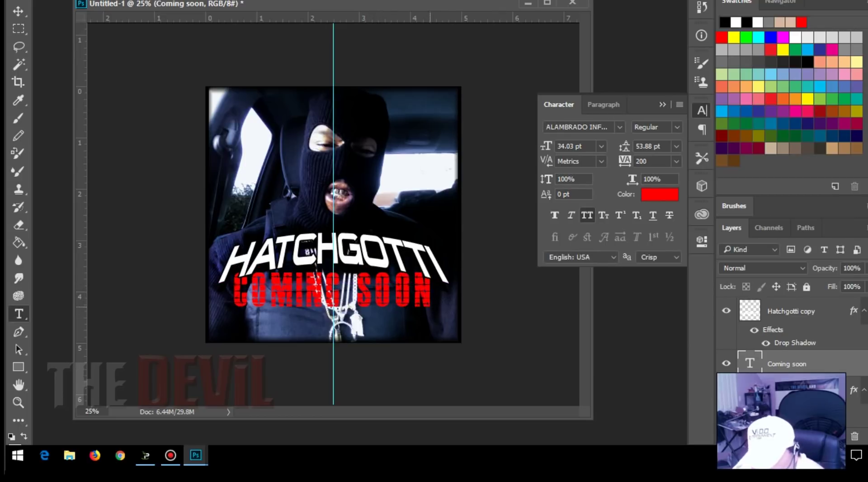
left_click_drag(787, 364, 787, 306)
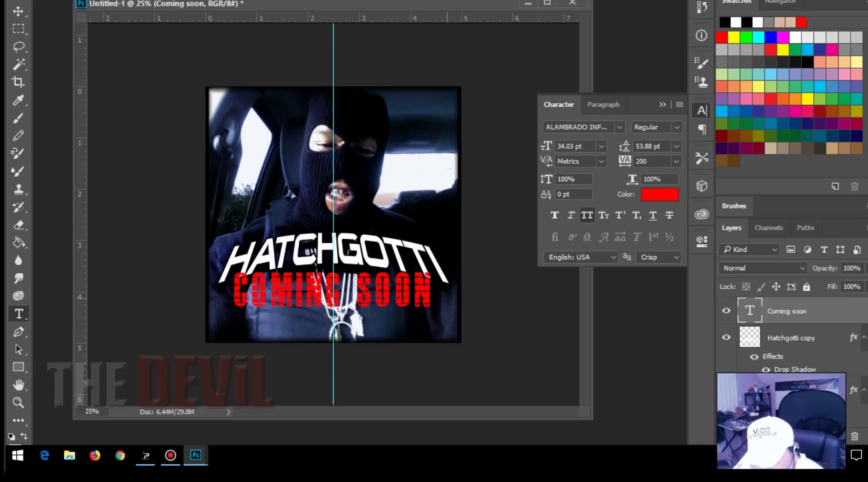
Step: Add a Drop Shadow effect to the Coming soon text layer
key("alt+l")
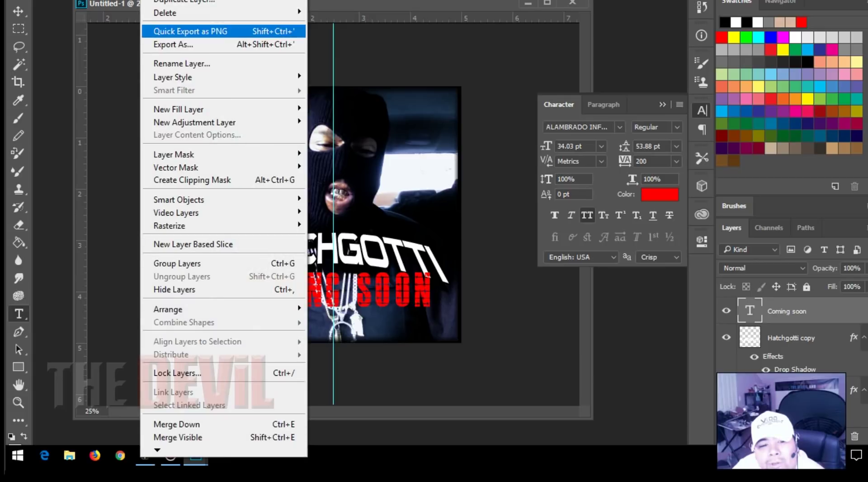
key("Up")
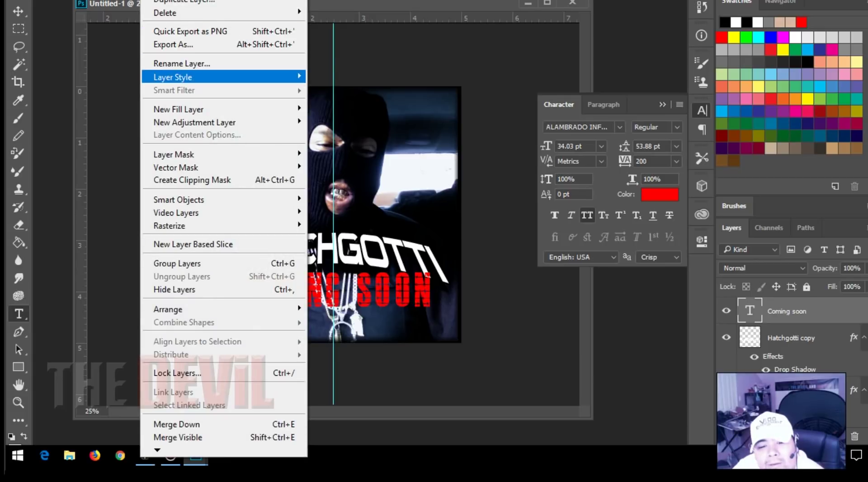
key("Right")
key("Down")
key("Down")
key("Down")
key("Down")
key("Down")
key("Down")
key("Down")
key("Down")
key("Down")
key("Down")
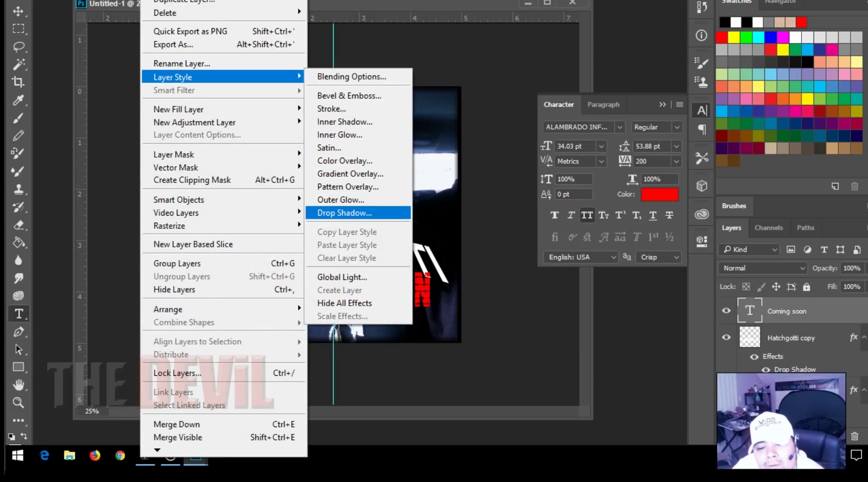
key("Return")
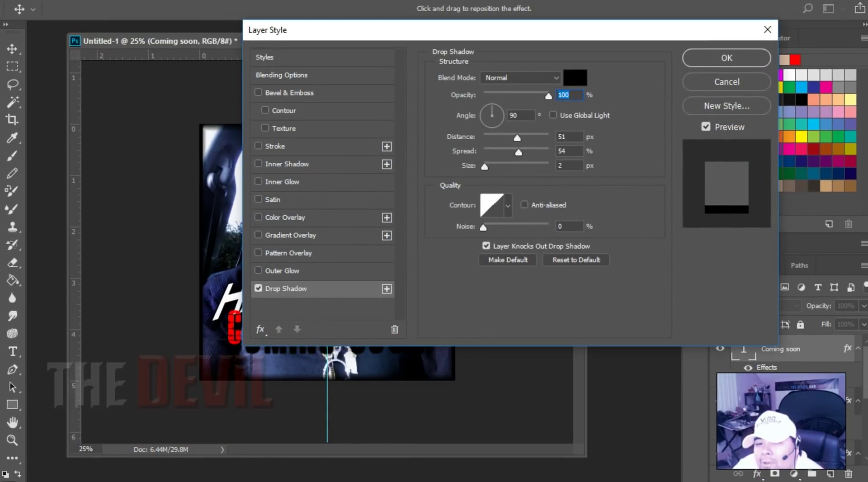
Step: Set the COMING SOON drop shadow's distance to 0 px, spread to 100% and size to 3 px, and apply it
left_click_drag(510, 30, 678, 48)
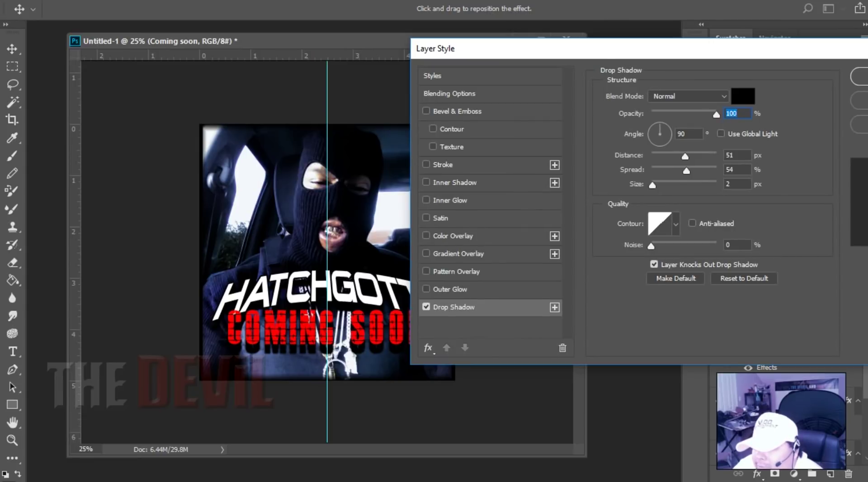
left_click_drag(685, 156, 716, 170)
key("Tab")
type("6")
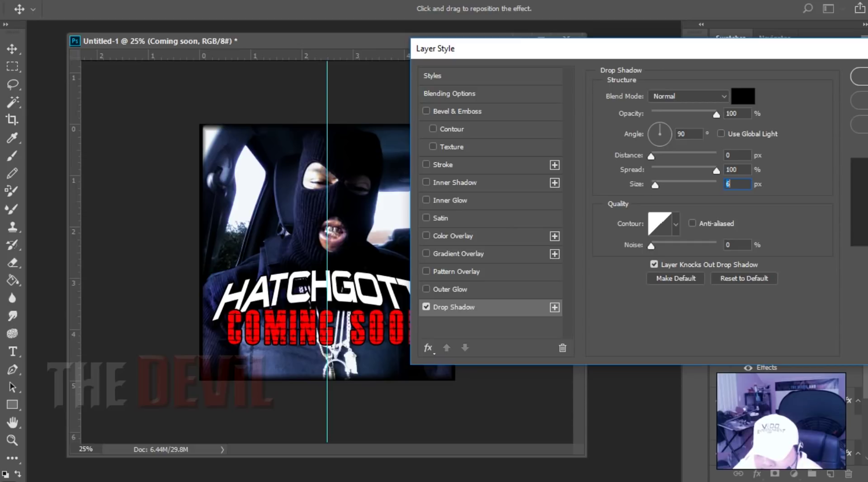
key("Down")
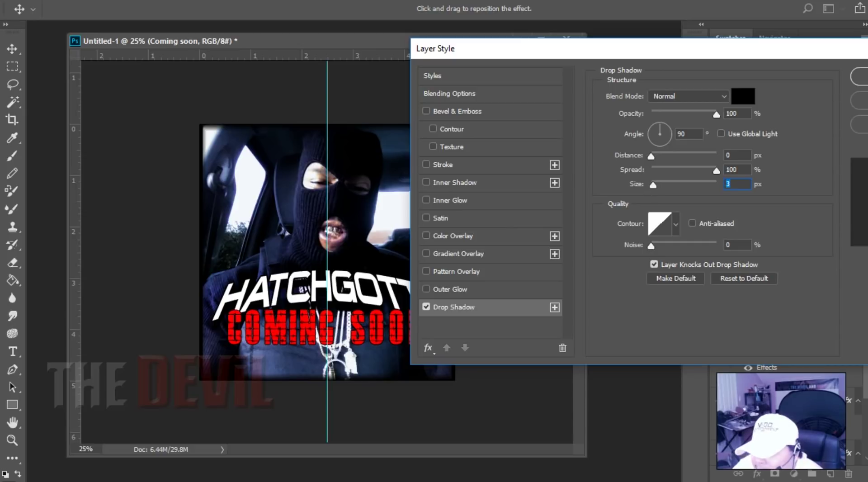
left_click_drag(639, 49, 512, 84)
left_click(767, 110)
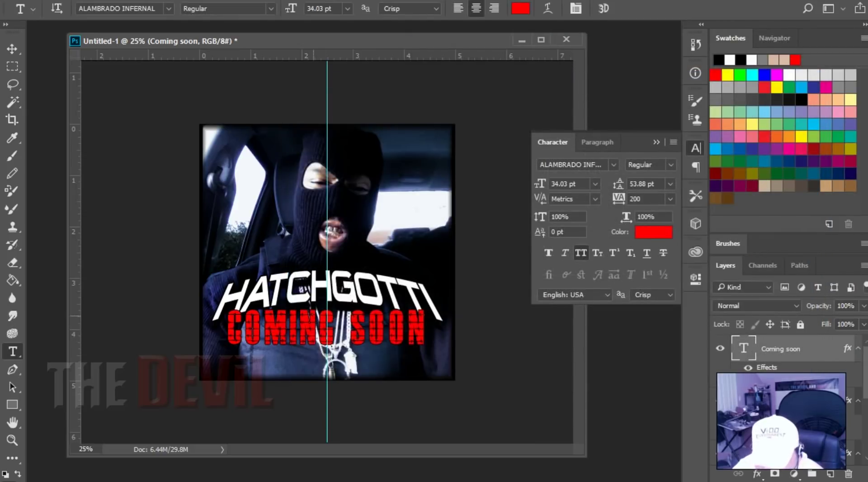
Step: Nudge the COMING SOON text upward until it sits tight beneath HATCHGOTTI, and fine-tune its horizontal position around the center guide
key("v")
key("shift+Up")
key("shift+Up")
key("shift+Up")
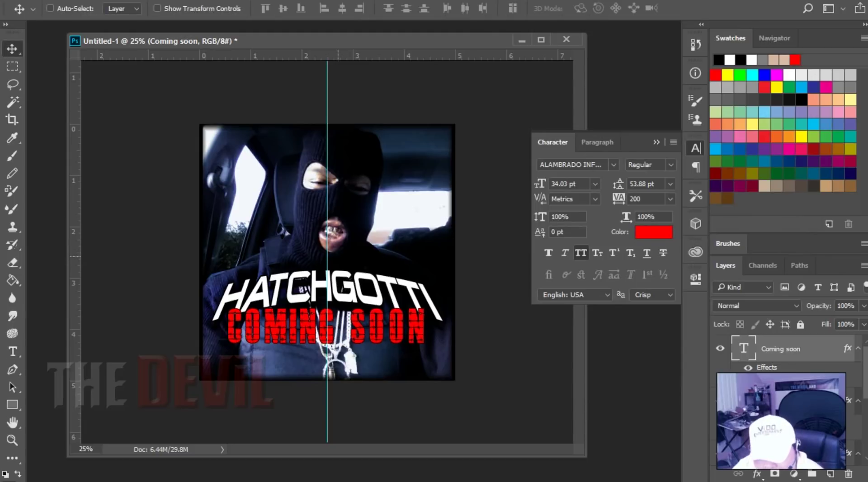
key("Right")
key("Right")
key("Up")
key("Up")
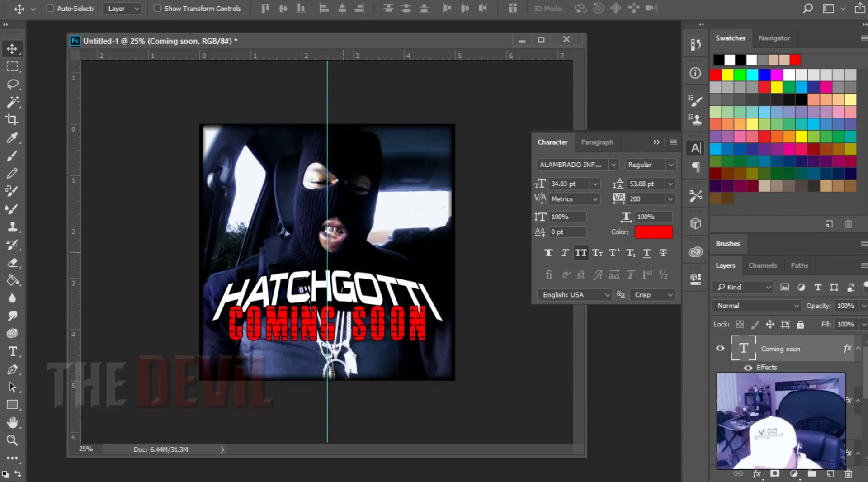
key("shift+Up")
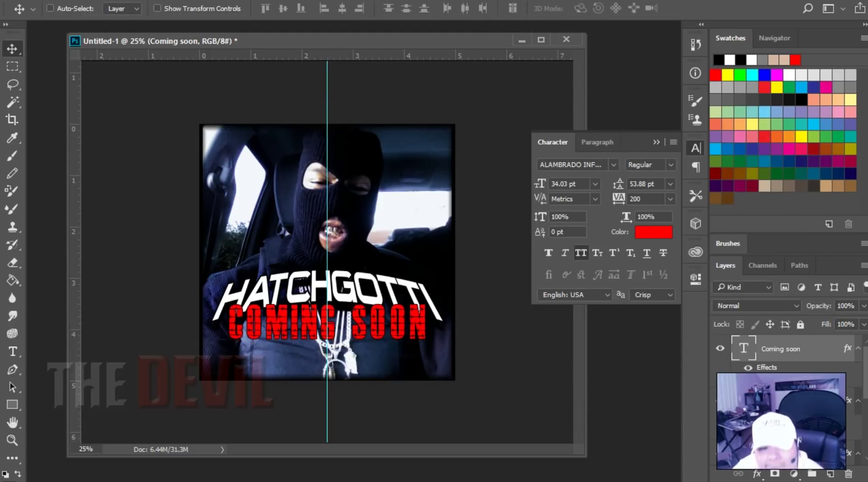
key("Down")
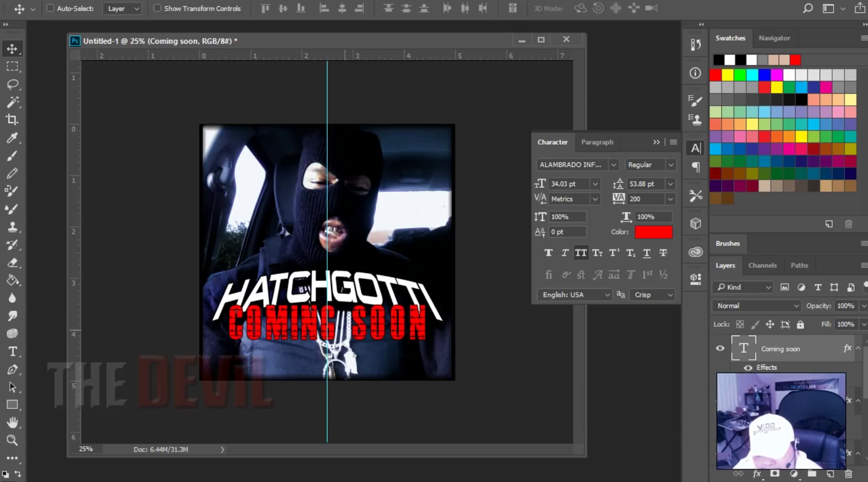
key("Down")
key("Left")
key("Left")
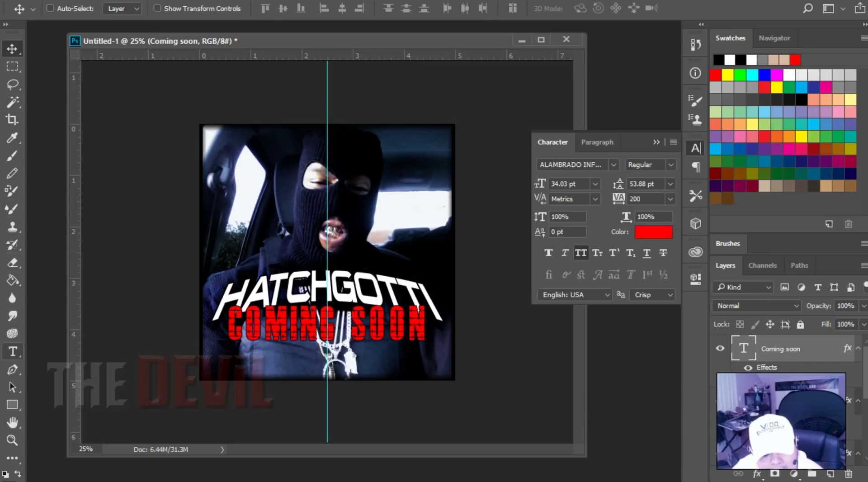
Step: Add a red text line reading ST. VALENTINE'S DAY beneath COMING SOON, near the bottom edge of the image
left_click(13, 352)
left_click(332, 377)
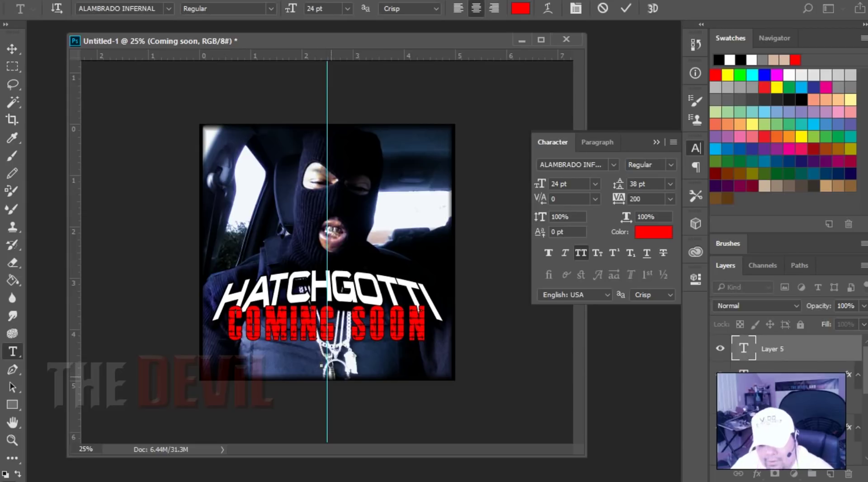
type("ST")
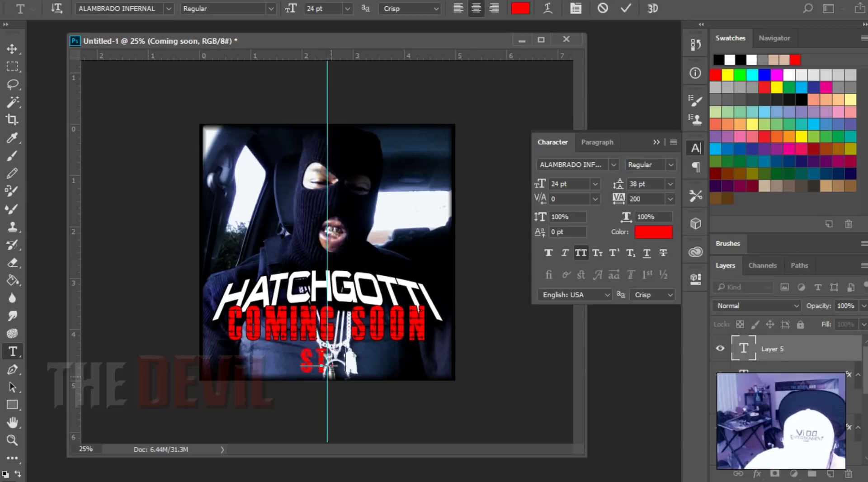
type(". VALENTIN")
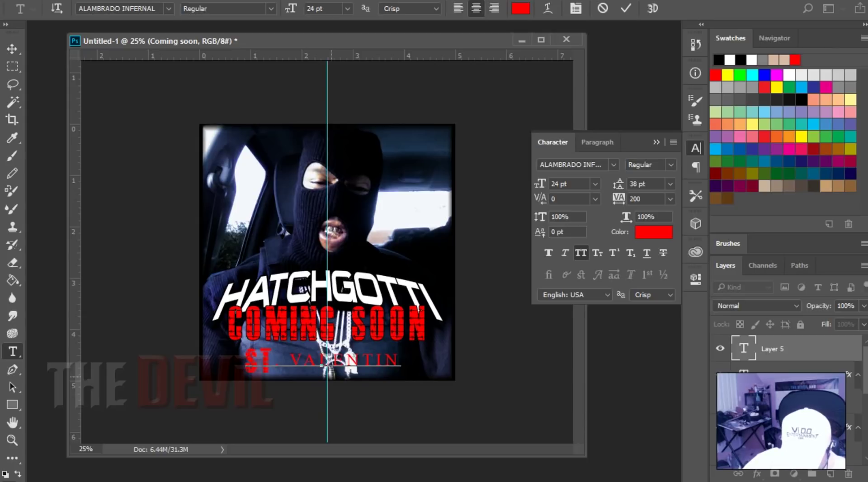
type("E'S")
type(" DAY")
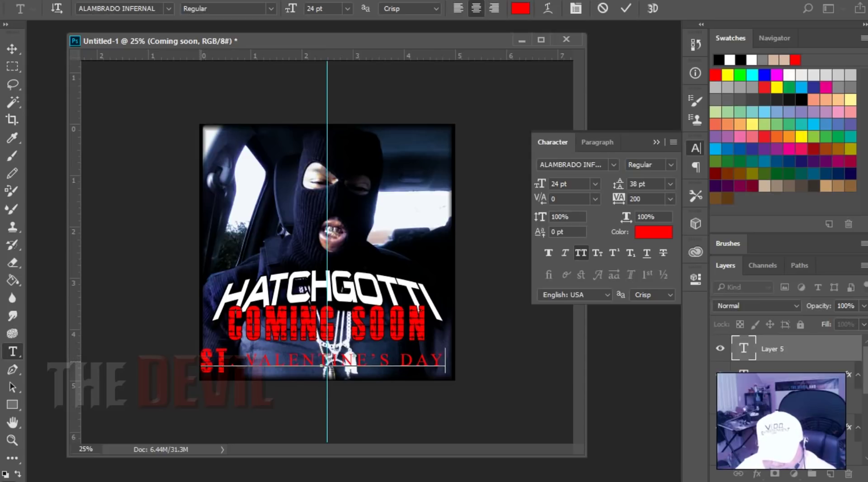
Step: Search the fonts for "tim" and apply Times New Omen to the whole ST. VALENTINE'S DAY line
left_click_drag(201, 361, 483, 390)
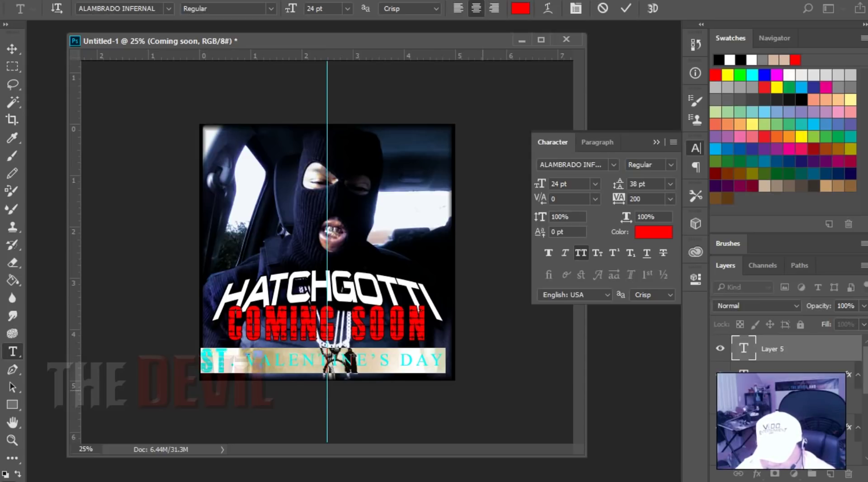
left_click(370, 361)
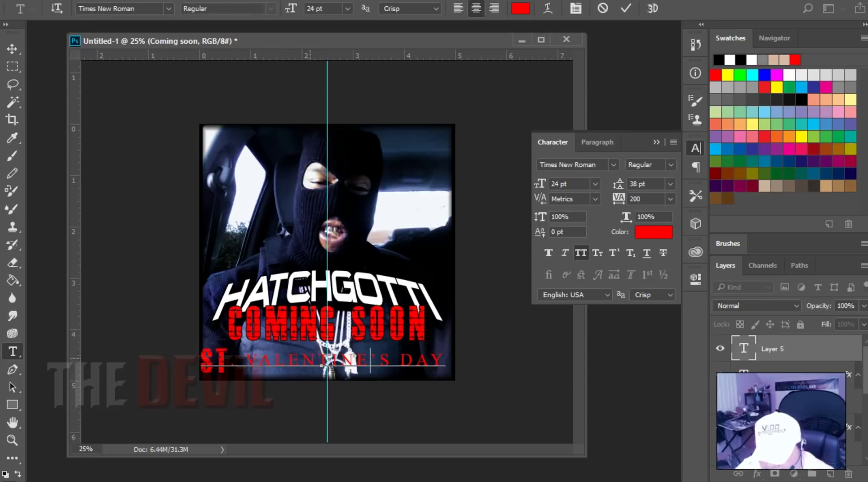
left_click(246, 361)
left_click_drag(302, 361, 336, 361)
left_click_drag(447, 360, 183, 363)
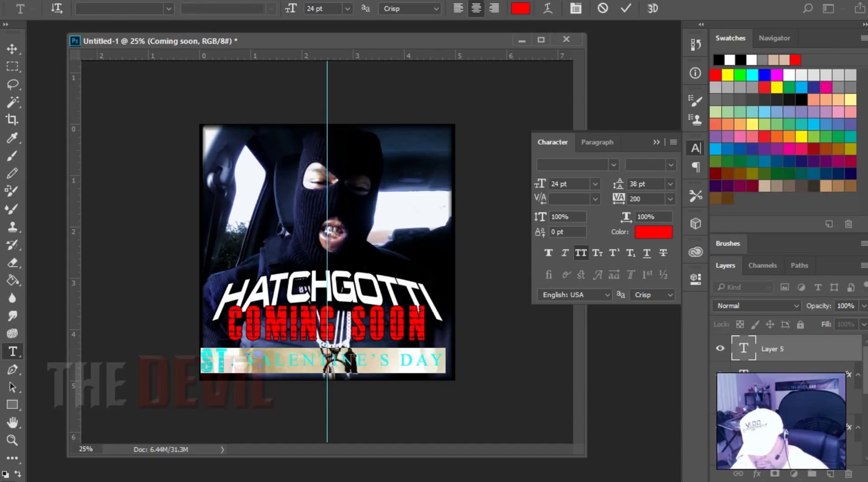
type("ti")
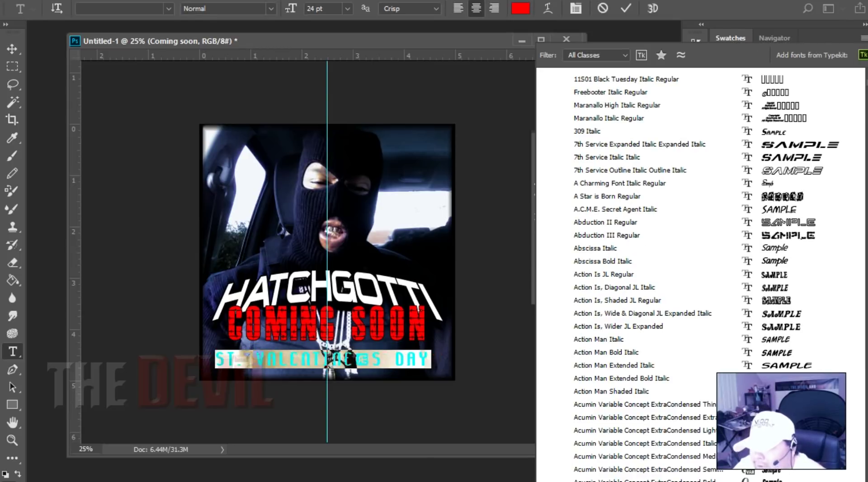
type("m")
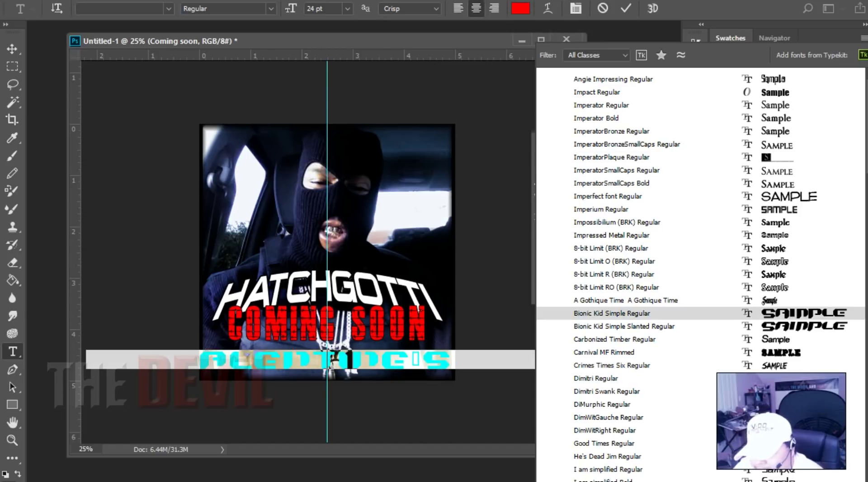
scroll(700, 274, "down", 11)
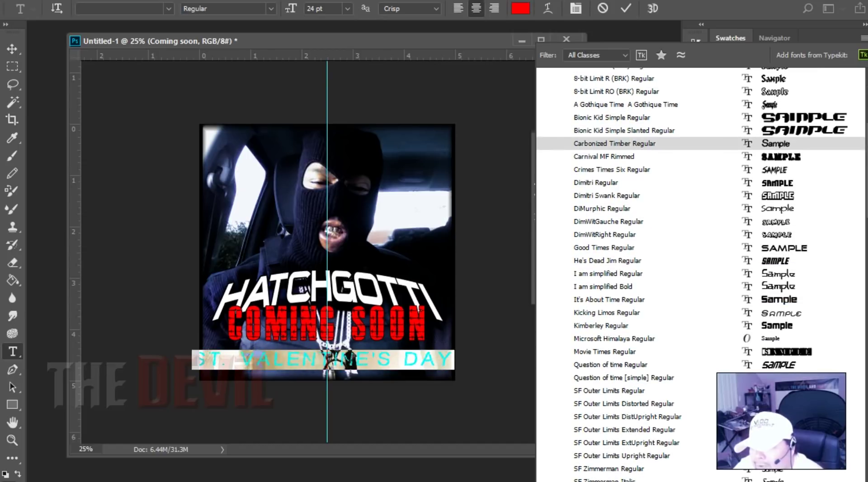
scroll(701, 275, "down", 10)
scroll(701, 271, "down", 10)
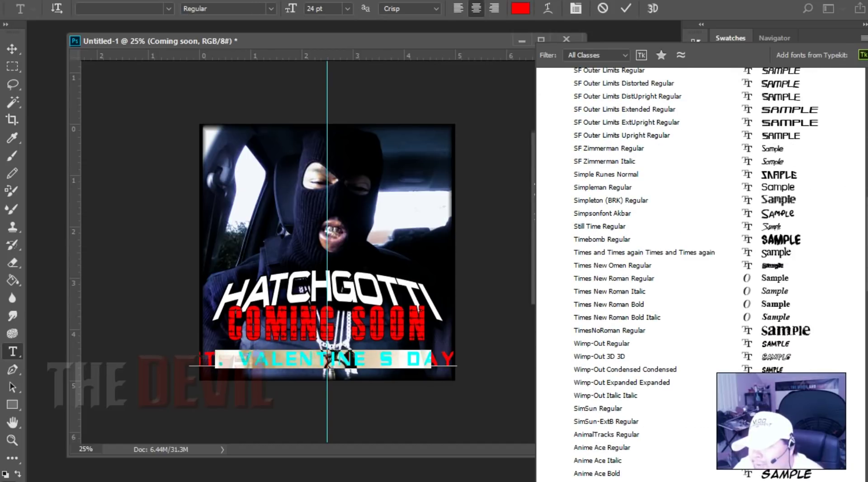
scroll(701, 189, "down", 5)
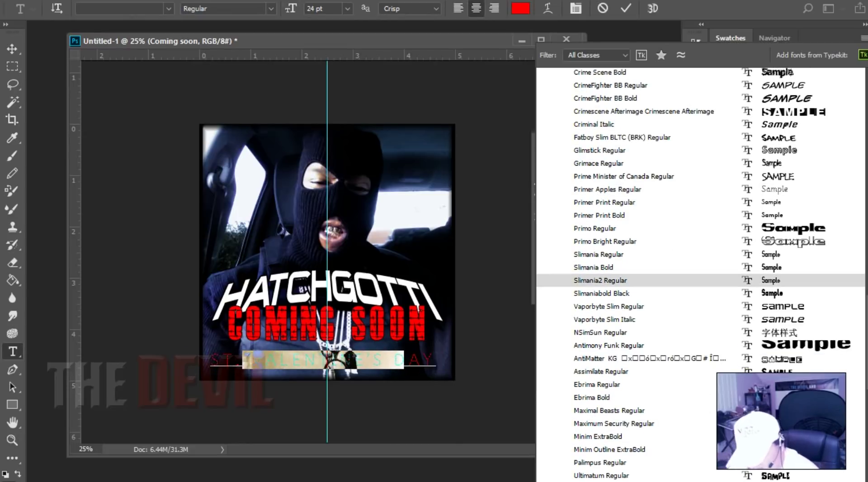
scroll(701, 276, "up", 20)
scroll(701, 267, "down", 5)
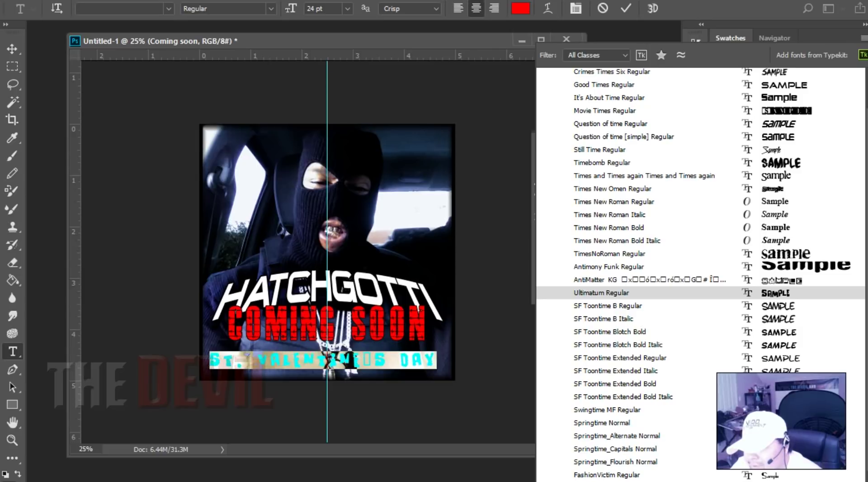
left_click(612, 189)
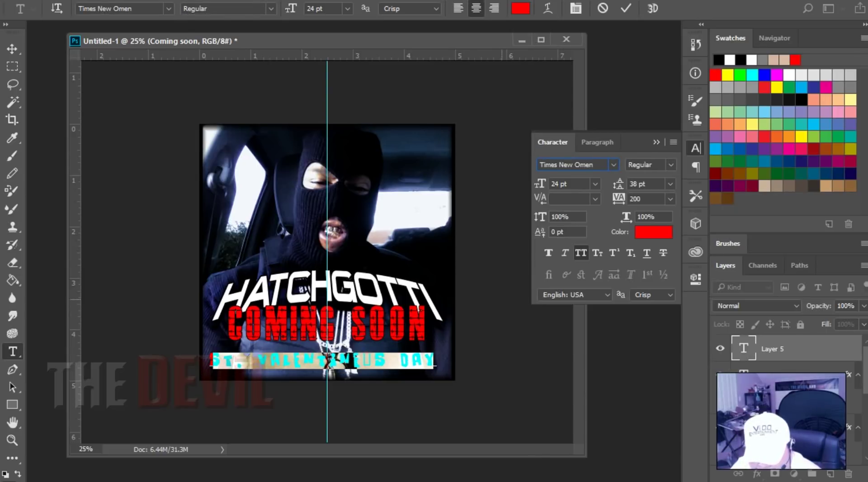
Step: Preview the recently used fonts on the ST. VALENTINE'S DAY text and try to apply Casua
left_click(567, 165)
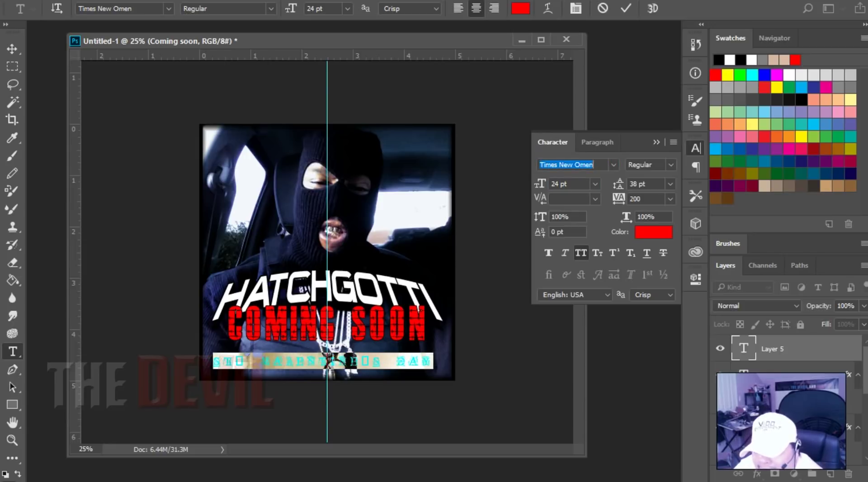
left_click(593, 165)
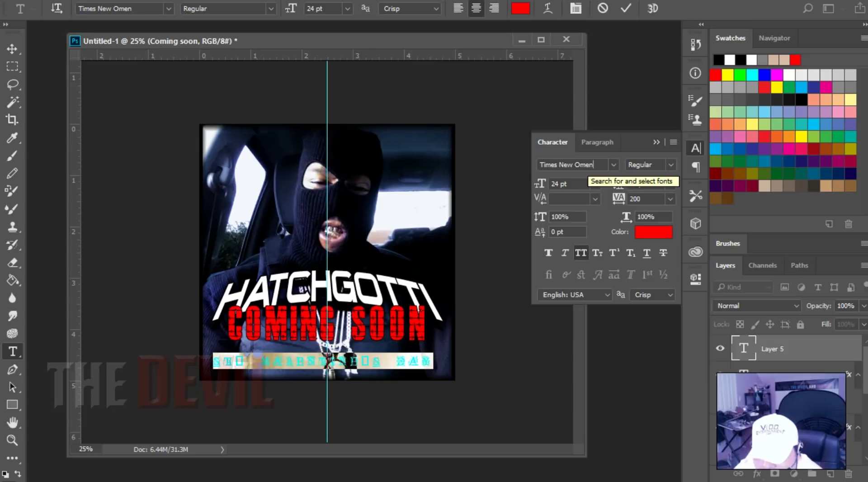
left_click(613, 164)
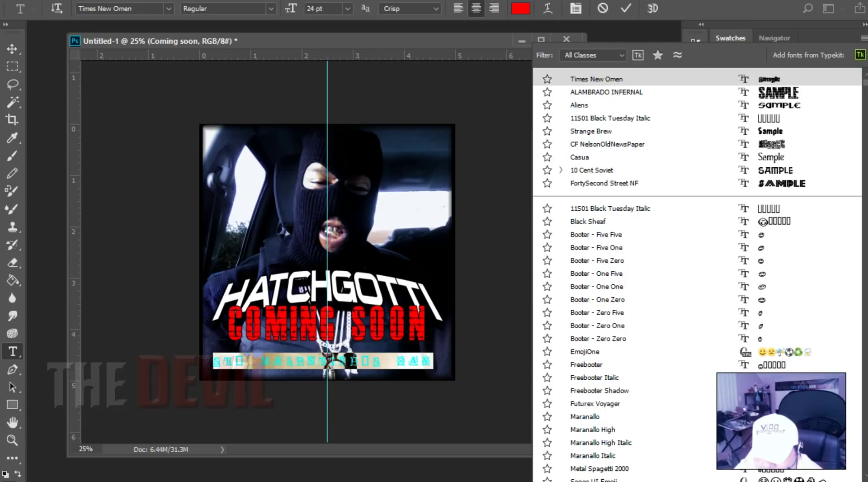
key("Down")
key("Down")
key("Down")
key("Down")
key("Down")
key("Down")
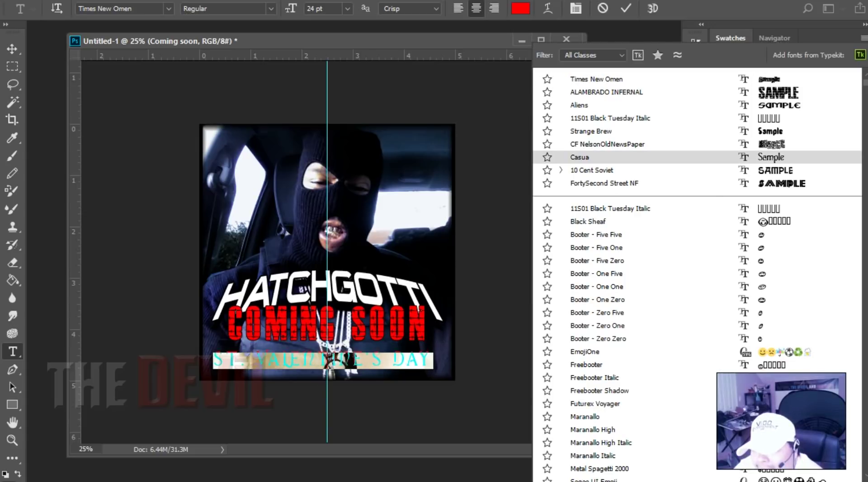
key("Return")
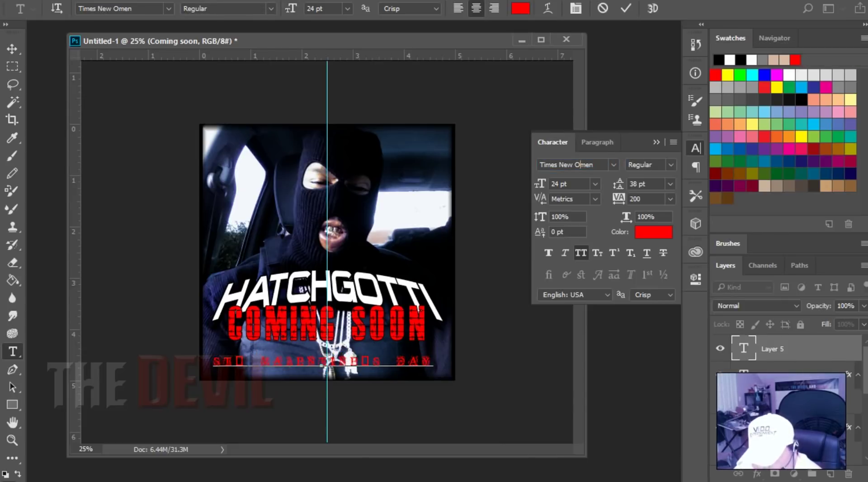
Step: Try the 11S01 Black Tuesday Italic font on the ST. VALENTINE'S DAY line
left_click_drag(583, 165, 540, 165)
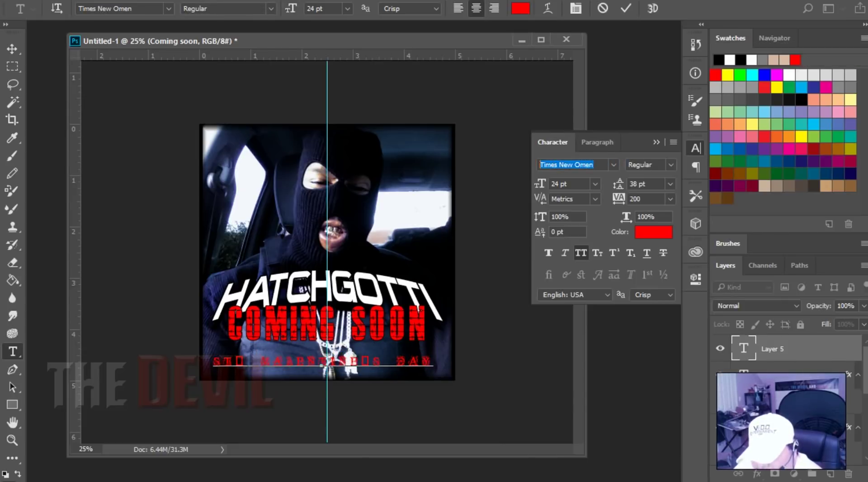
key("Down")
key("Down")
key("Down")
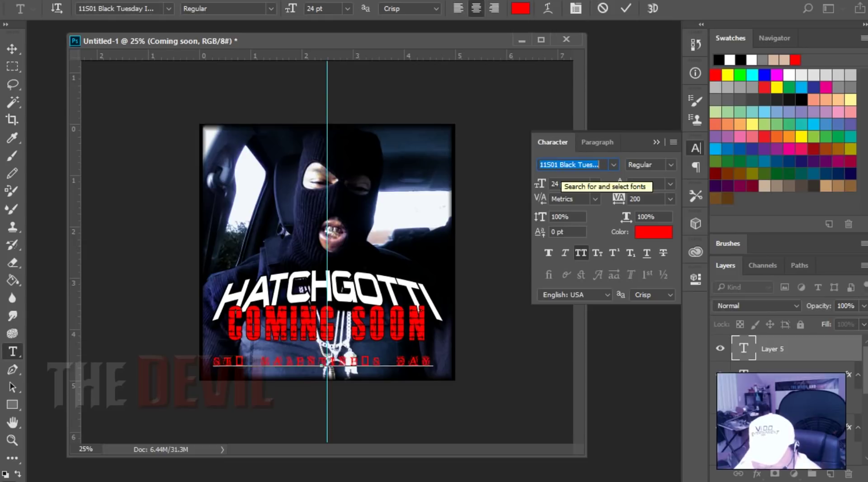
Step: Search the fonts for "tim" and apply Times New Roman Italic to the whole ST. VALENTINE'S DAY line
left_click_drag(430, 362, 212, 361)
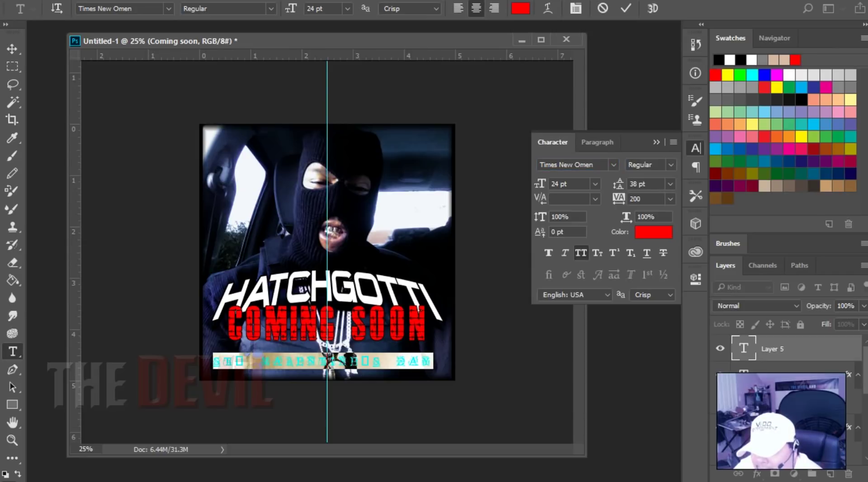
left_click(613, 164)
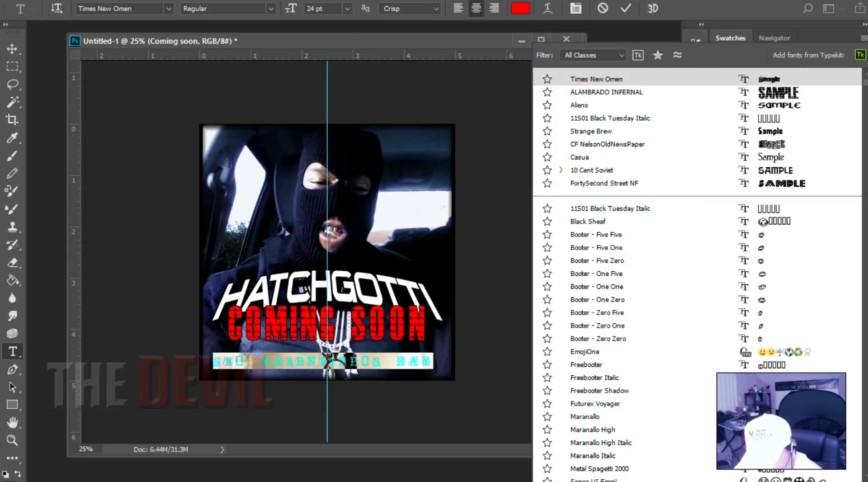
type("tim")
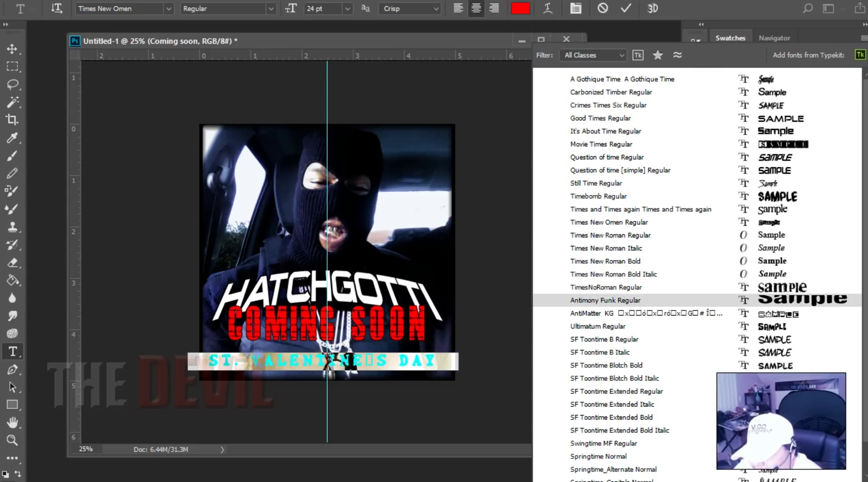
key("Up")
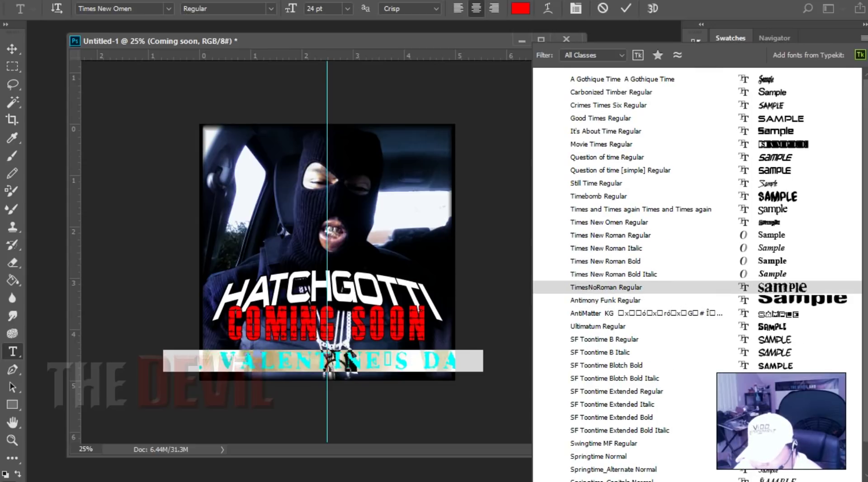
key("Up")
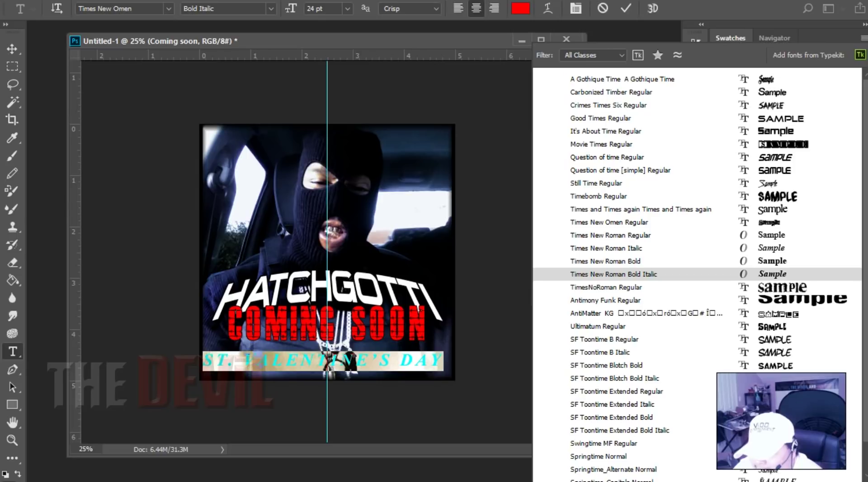
key("Up")
key("Up")
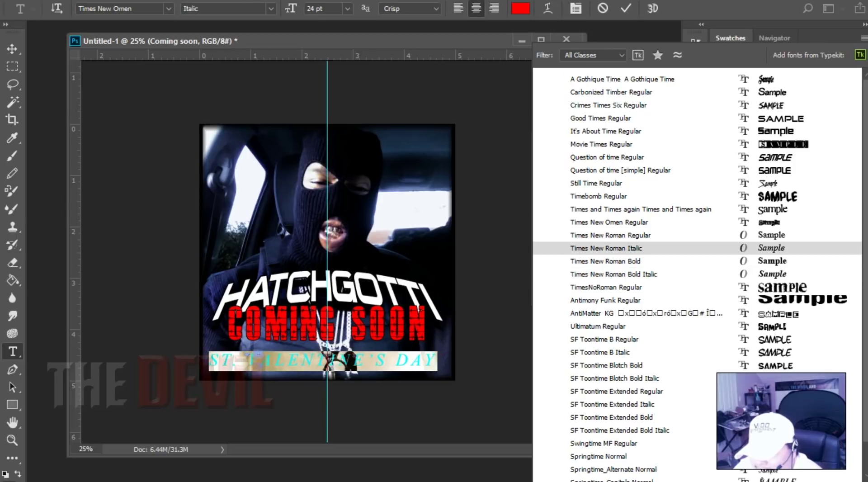
key("Return")
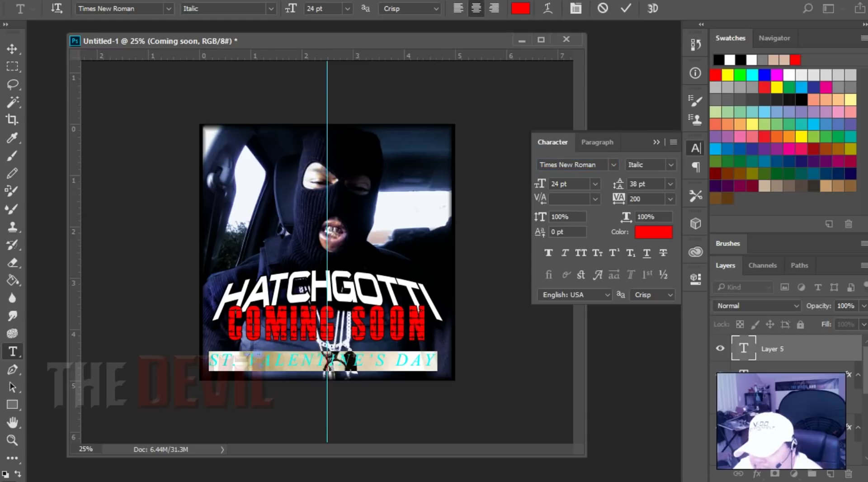
Step: Format the ST. VALENTINE'S DAY line in All Caps with -25 tracking and an 18 pt font size
left_click(581, 253)
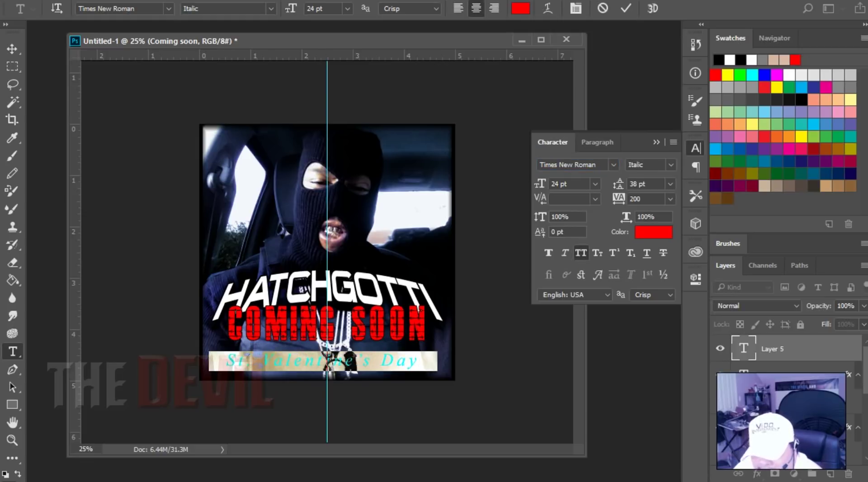
left_click(670, 198)
left_click(653, 259)
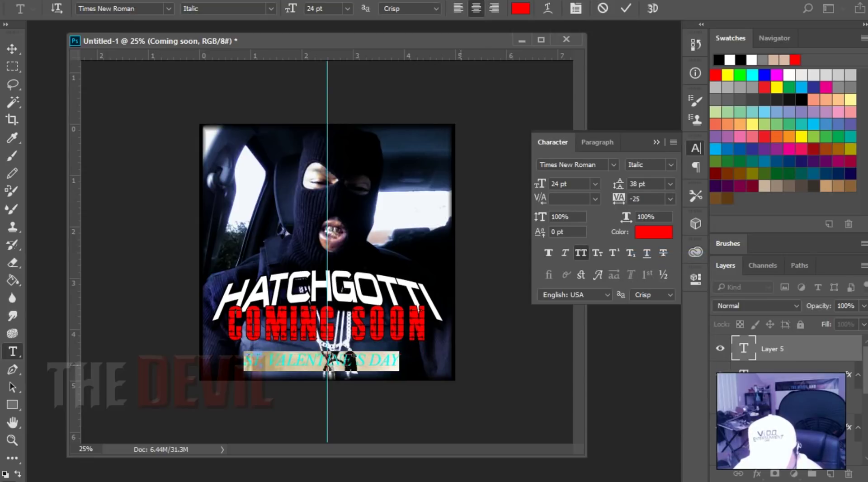
left_click(595, 183)
left_click(584, 338)
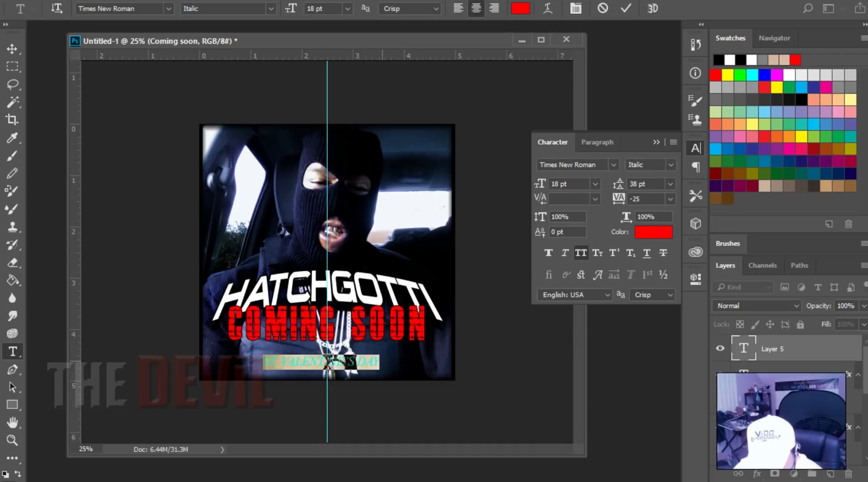
Step: Append the word MASSACRE to the end of the ST. VALENTINE'S DAY line
left_click(380, 362)
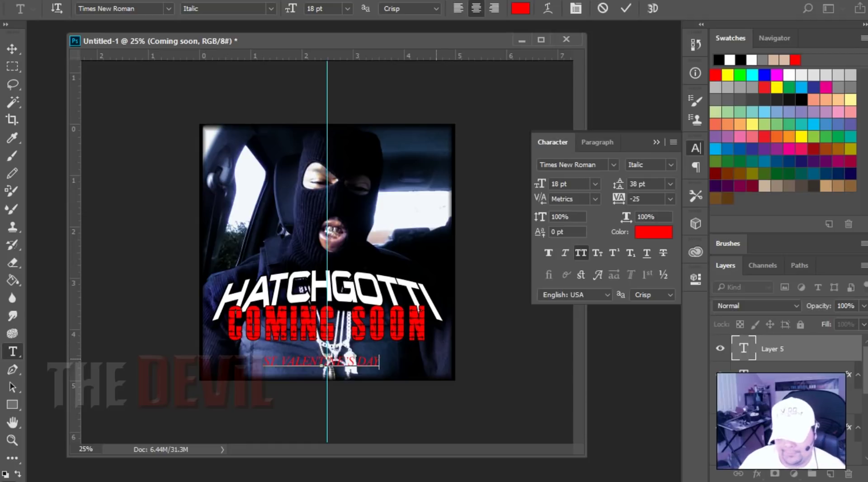
type("MA")
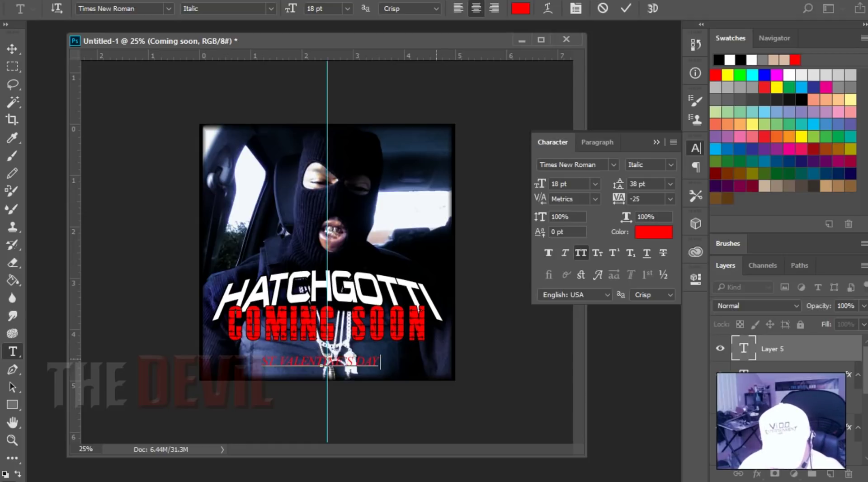
type("SS")
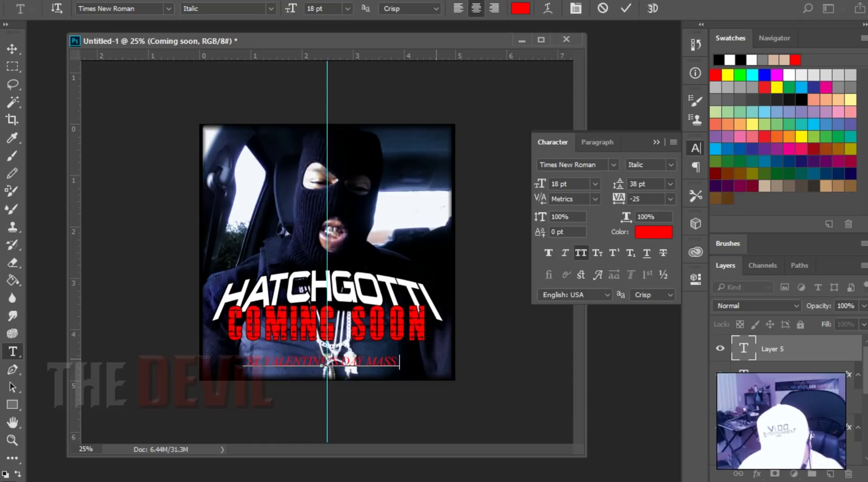
type("ACRE")
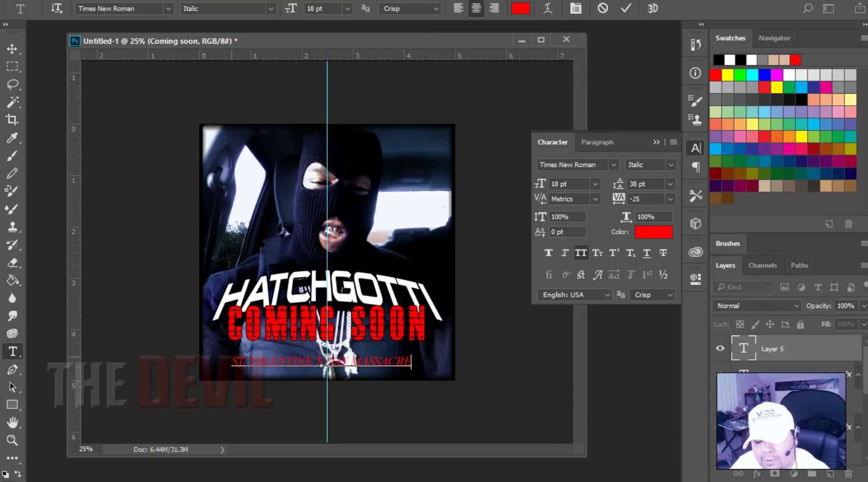
Step: Recolor the whole ST. VALENTINE'S DAY MASSACRE line white (ffffff)
left_click_drag(232, 362, 413, 361)
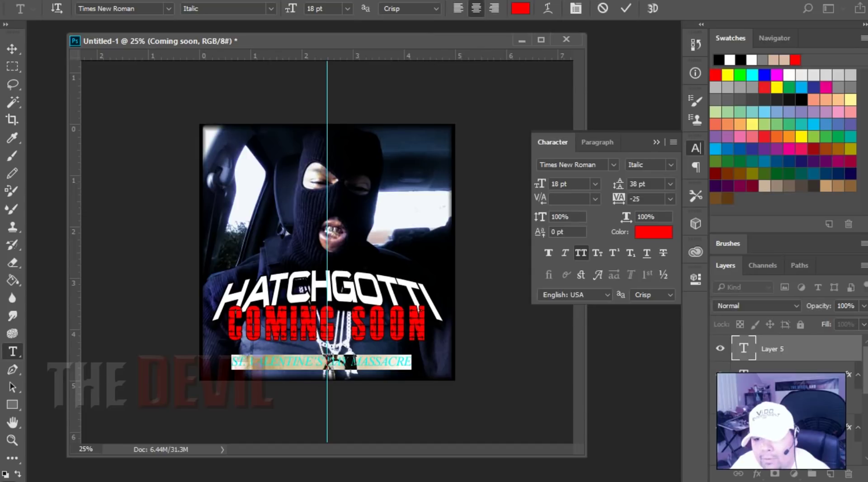
left_click(654, 232)
left_click_drag(316, 118, 261, 97)
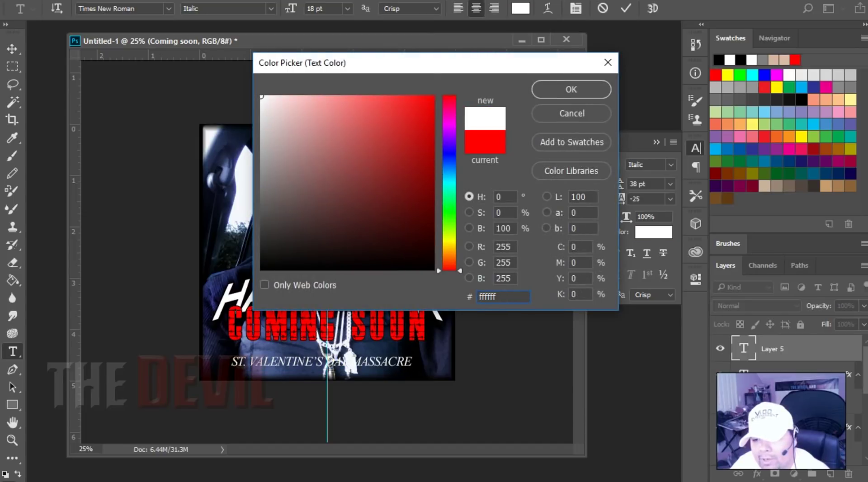
left_click(571, 89)
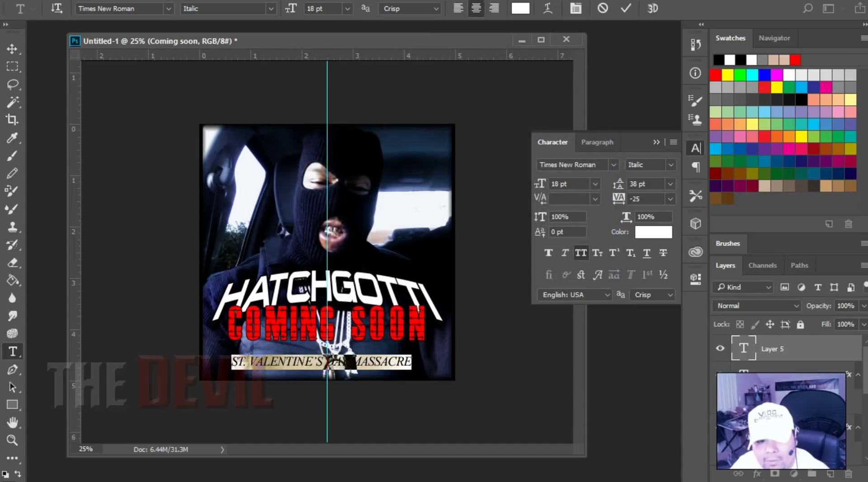
left_click(367, 362)
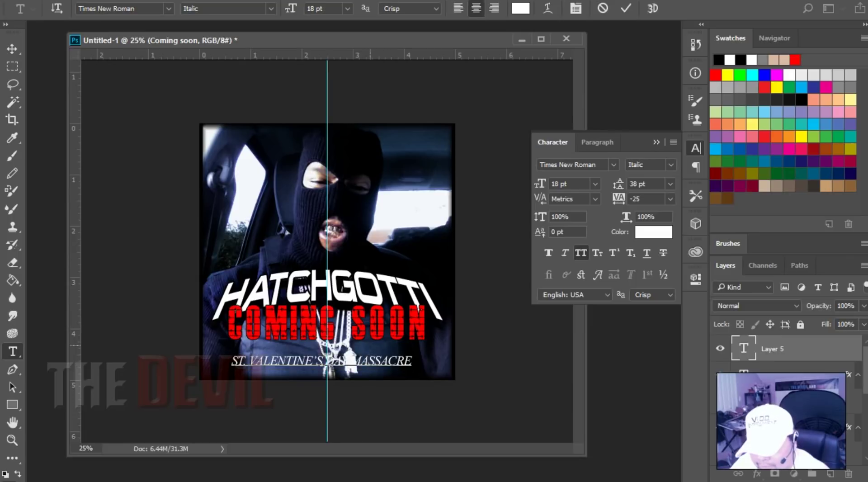
Step: Search the fonts for "es" and preview the Escape Artist through SF Espresso Shack Condensed fonts on the ST. VALENTINE'S DAY MASSACRE line
left_click_drag(412, 362, 215, 364)
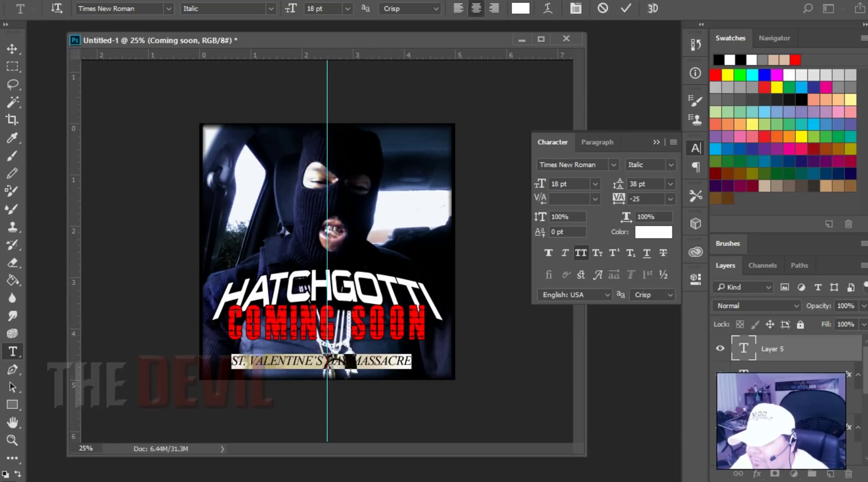
left_click(410, 361)
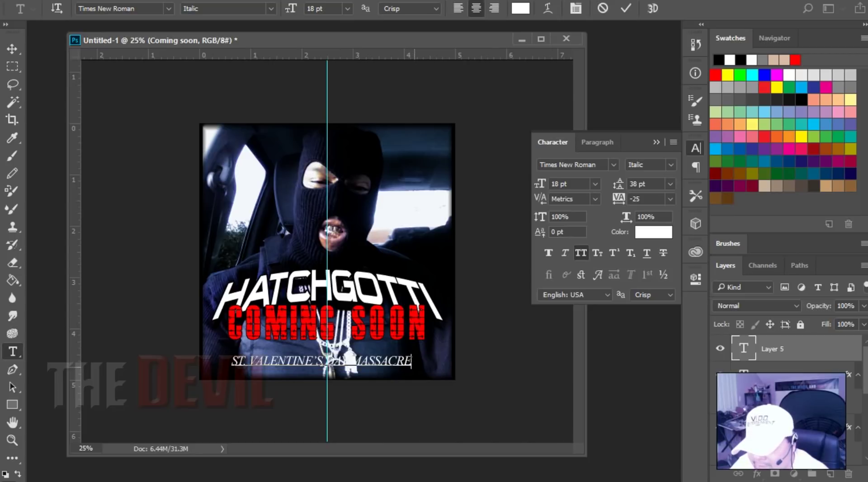
left_click_drag(231, 360, 411, 362)
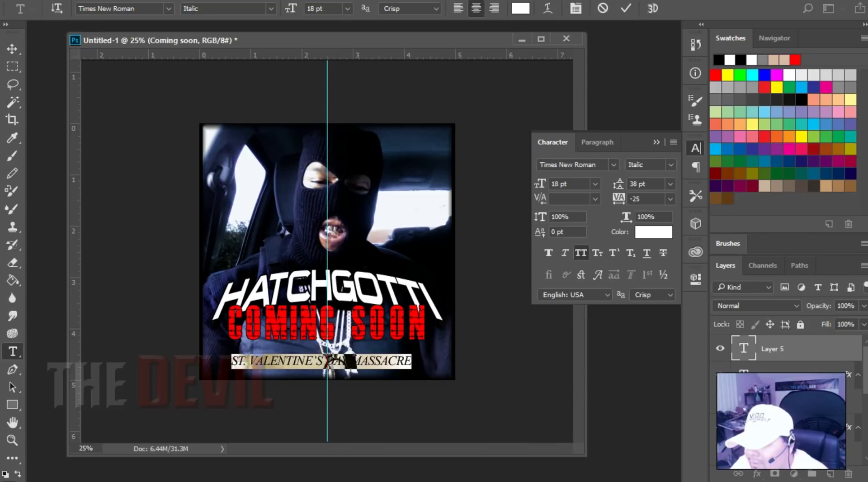
left_click(613, 163)
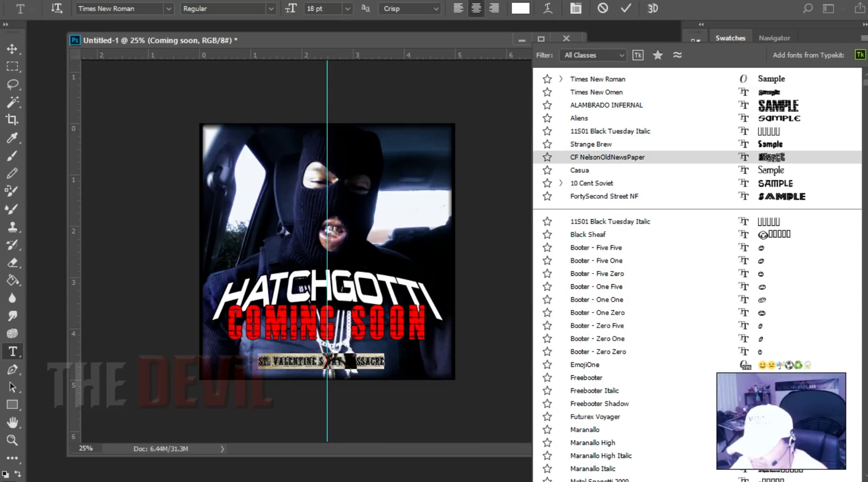
type("tim,")
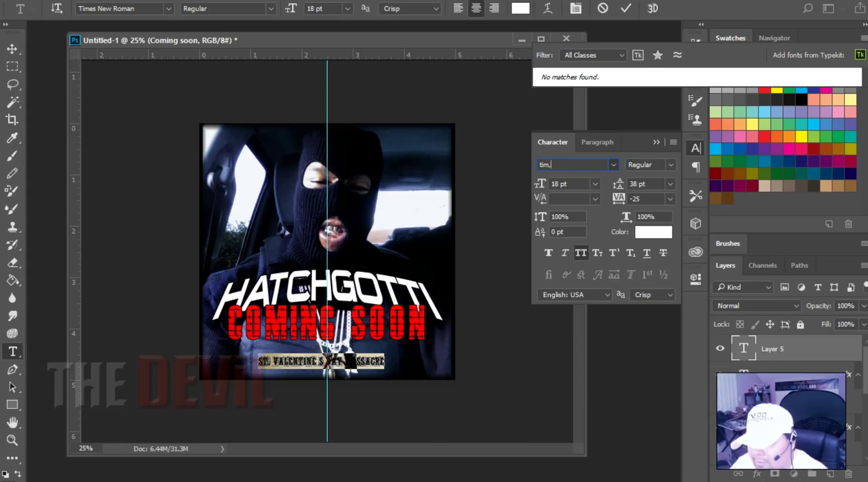
key("BackSpace")
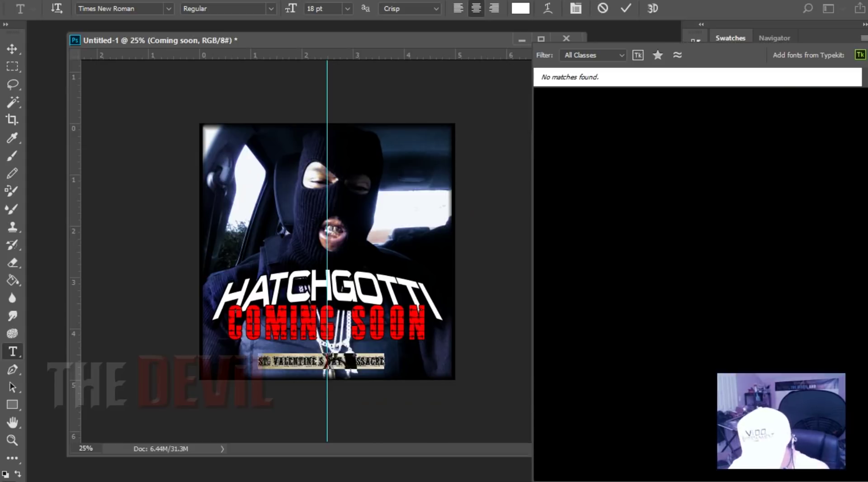
type("es")
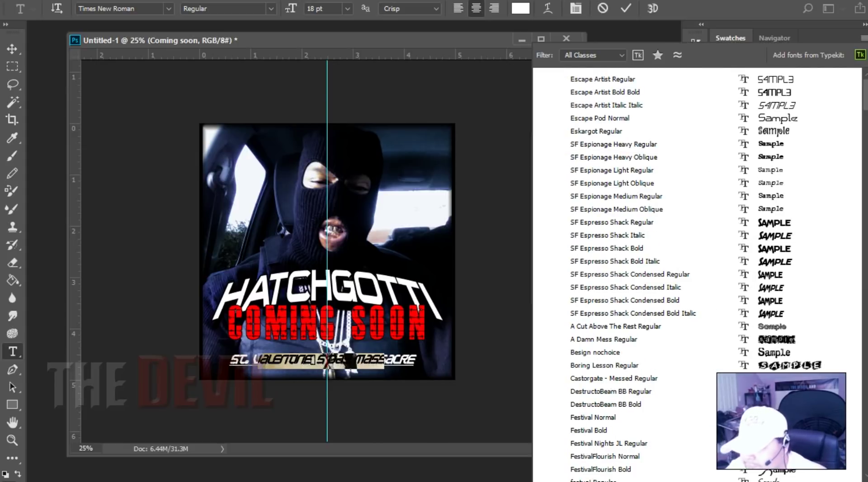
key("Up")
key("Up")
key("Up")
key("Up")
key("Up")
key("Up")
key("Up")
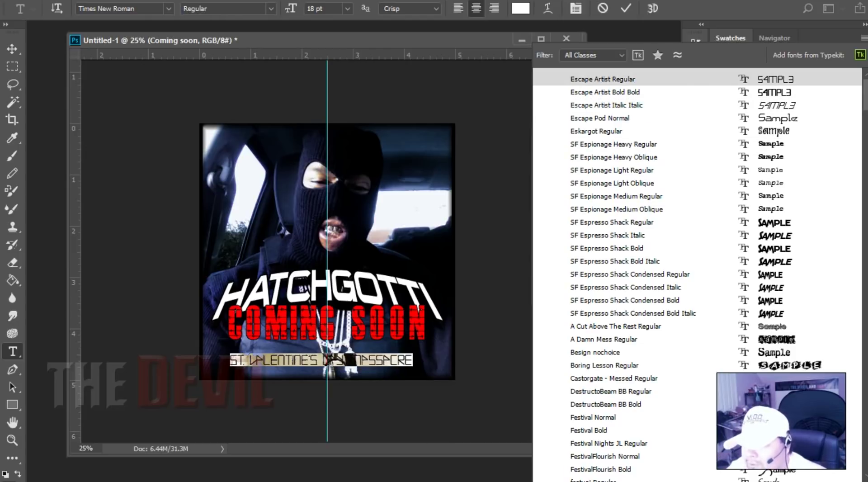
key("Down")
key("Down")
key("Down")
key("Down")
key("Down")
key("Down")
key("Down")
key("Down")
key("Down")
key("Down")
key("Down")
key("Down")
key("Down")
key("Down")
key("Down")
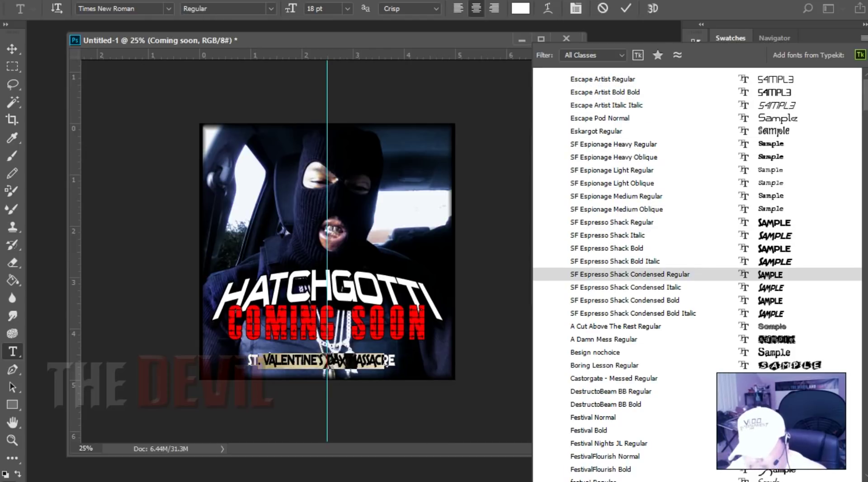
key("Down")
key("Down")
key("Escape")
key("Escape")
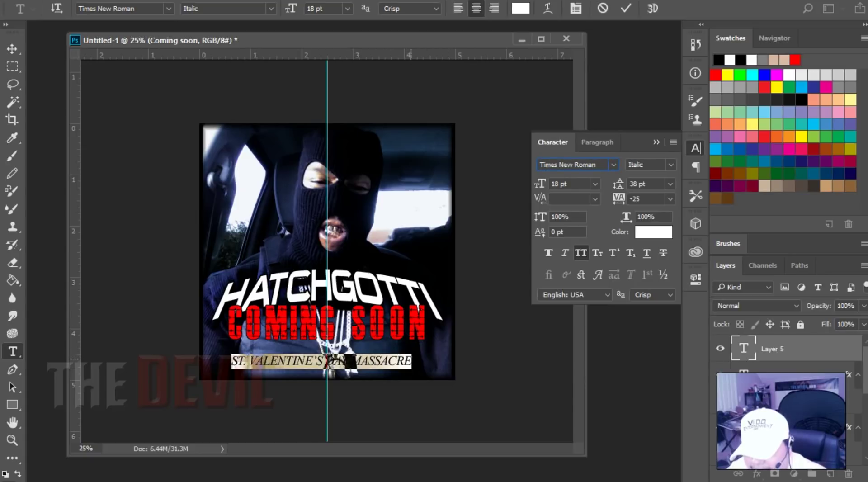
Step: Commit the edited ST. VALENTINE'S DAY MASSACRE text and switch to the Move tool
left_click(410, 363)
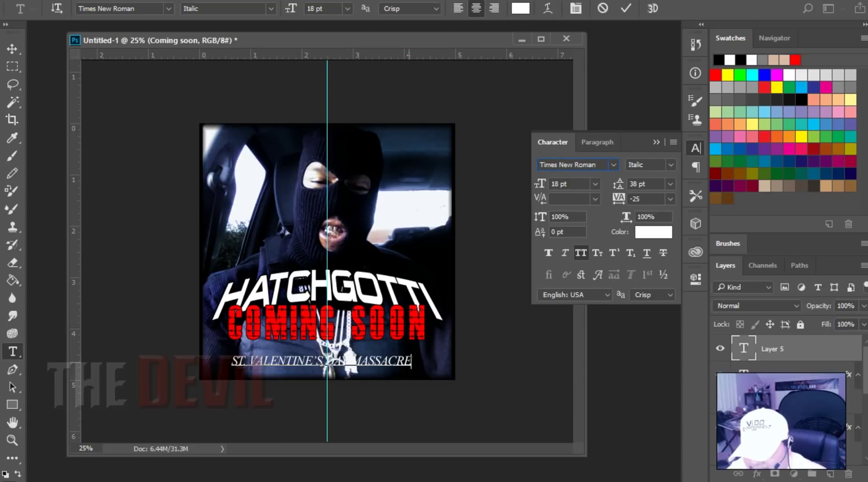
key("ctrl+Return")
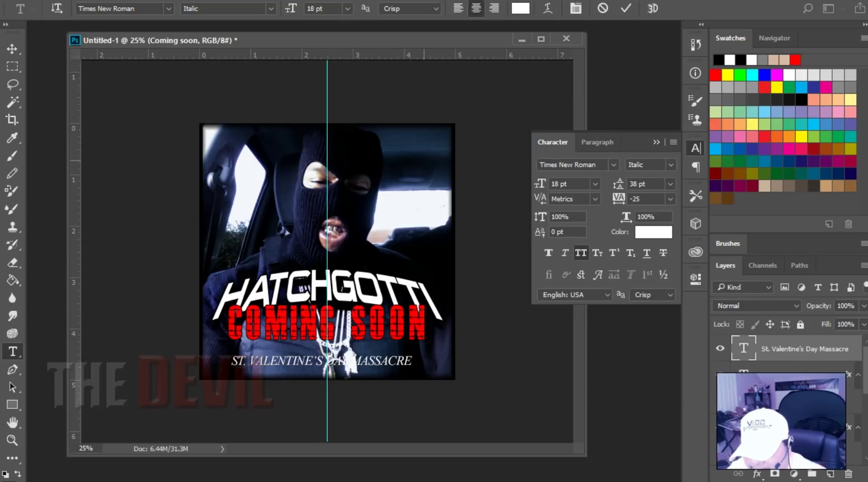
key("v")
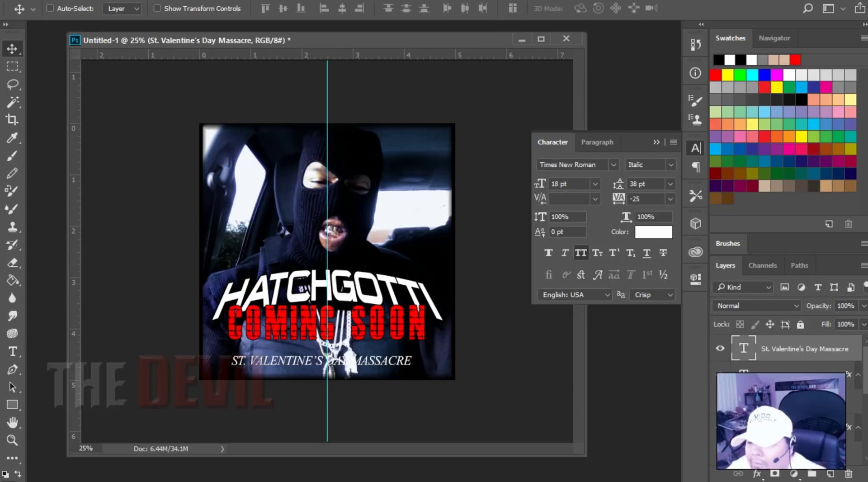
Step: Copy the layer style of the COMING SOON text onto the ST. VALENTINE'S DAY MASSACRE layer
right_click(783, 374)
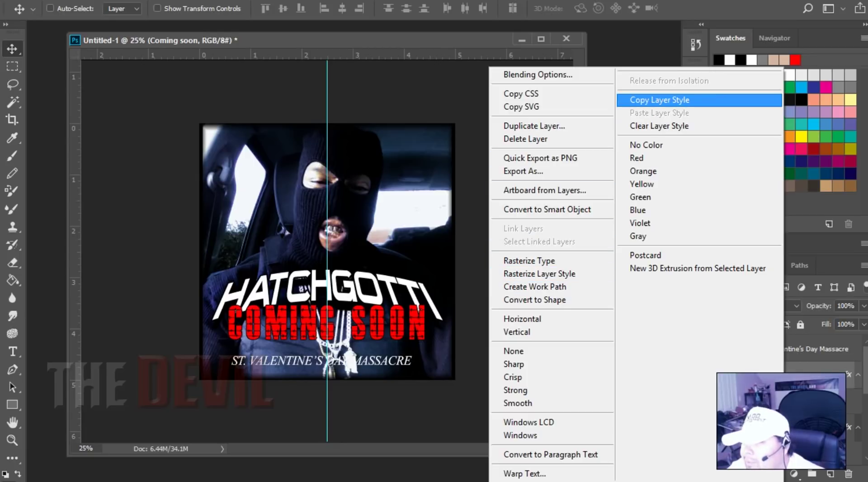
left_click(678, 100)
right_click(774, 349)
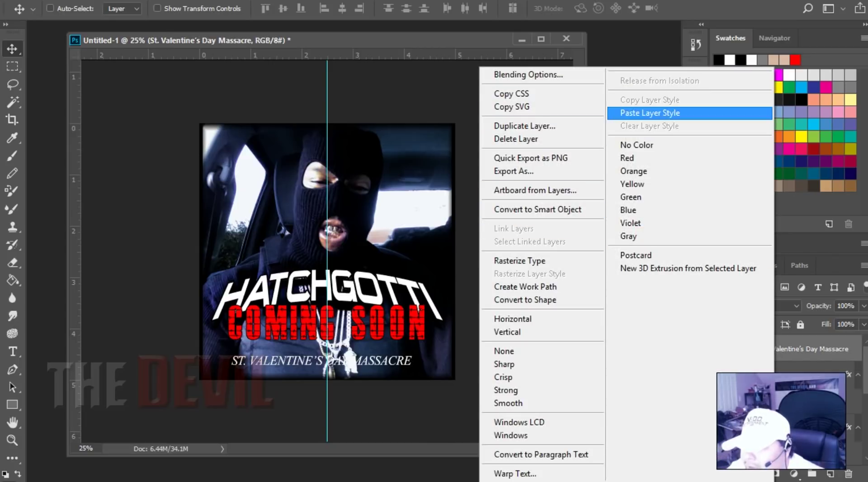
left_click(649, 113)
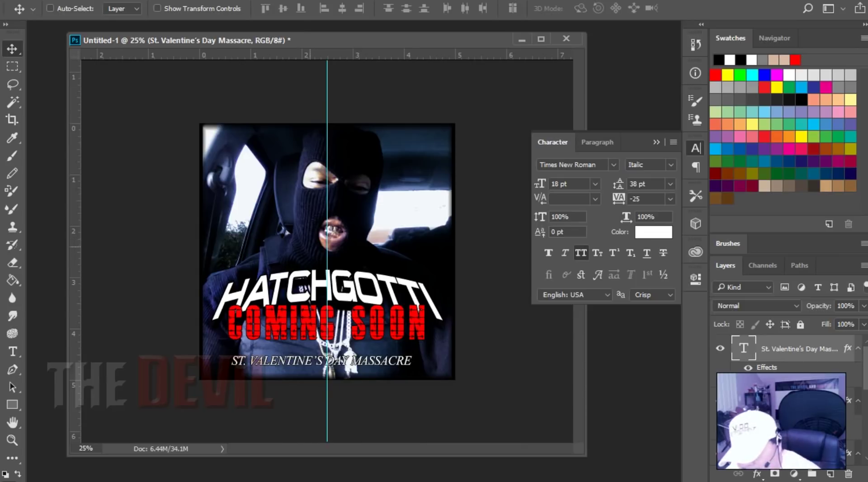
Step: Move the ST. VALENTINE'S DAY MASSACRE line up closer beneath COMING SOON and set it in small caps instead of all caps
mouse_move(370, 373)
left_mouse_down()
mouse_move(372, 385)
mouse_move(380, 146)
mouse_move(369, 266)
mouse_move(377, 268)
mouse_move(376, 353)
left_mouse_up()
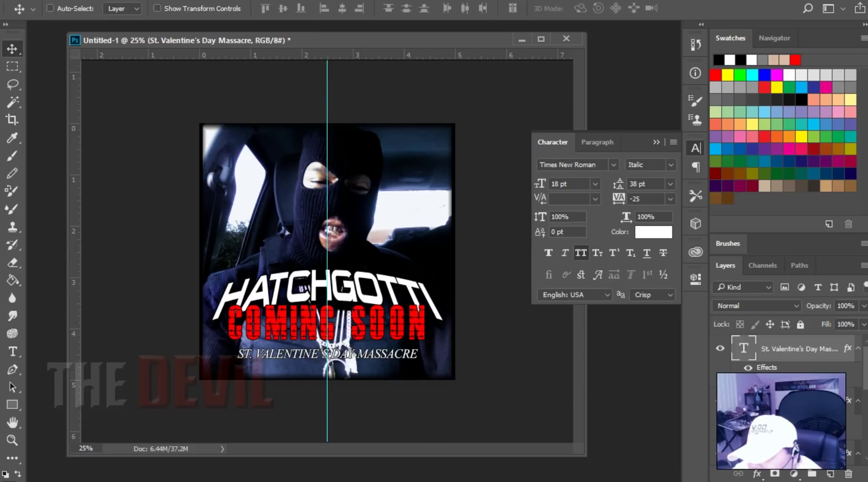
left_click(597, 253)
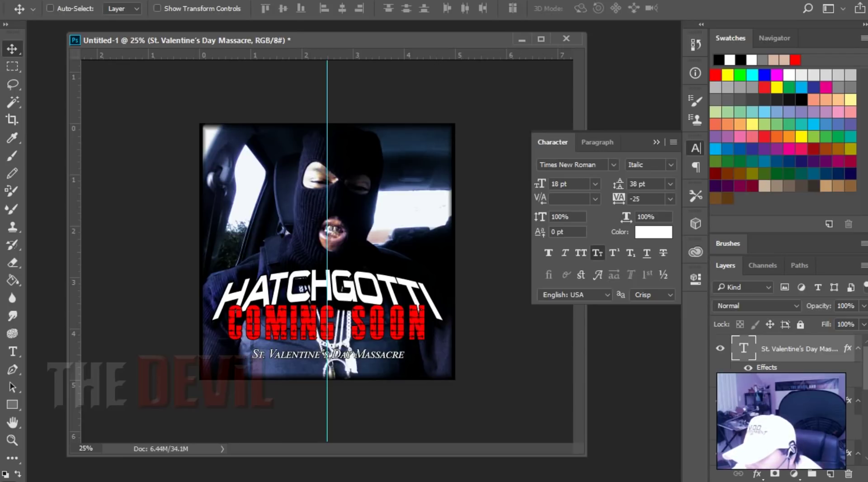
Step: Set the drop shadow size of the St. Valentine's Day Massacre text to 18 px
double_click(778, 378)
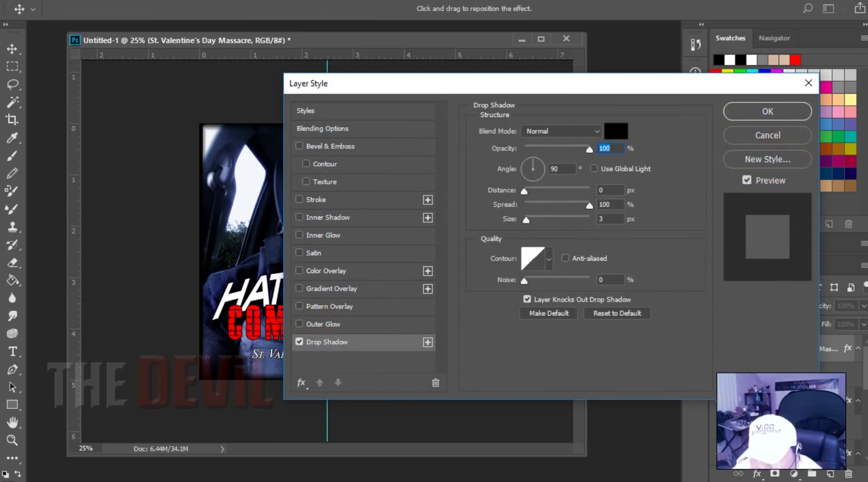
left_click_drag(587, 86, 754, 31)
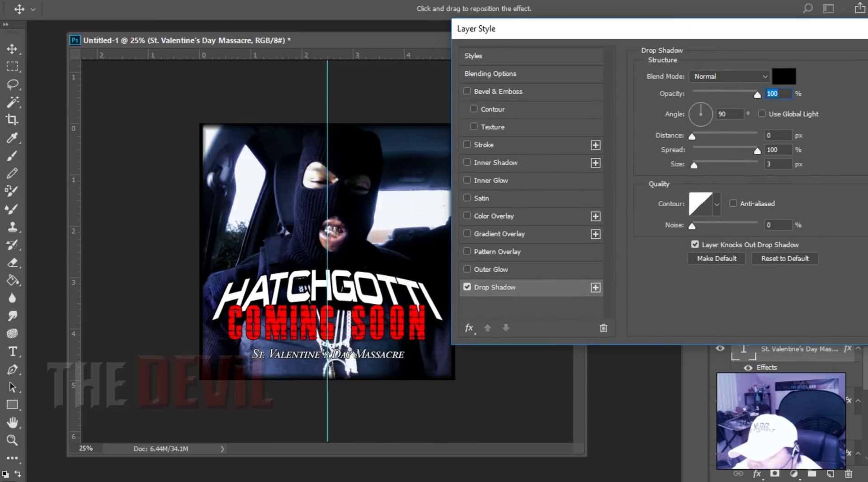
left_click_drag(694, 165, 701, 165)
key("Down")
key("Down")
key("Down")
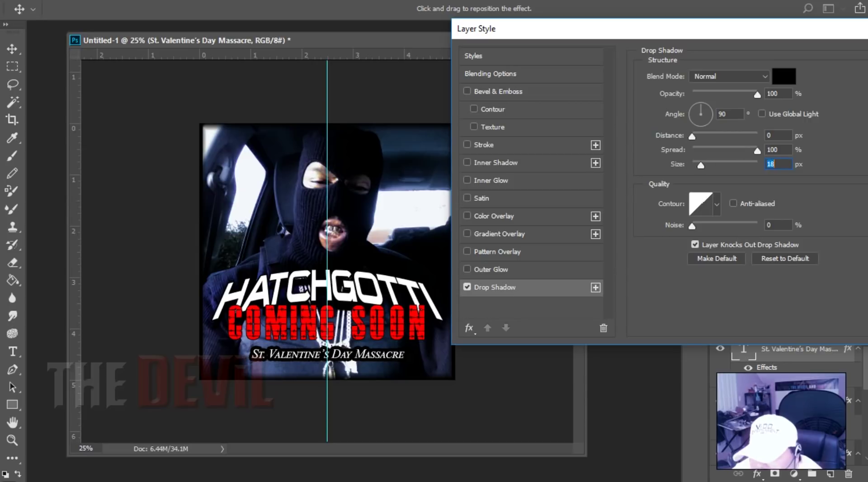
Step: Set the drop shadow color of the St. Valentine's Day Massacre text to dark brown (2f2323) and apply the layer style
left_click(784, 76)
left_click(401, 125)
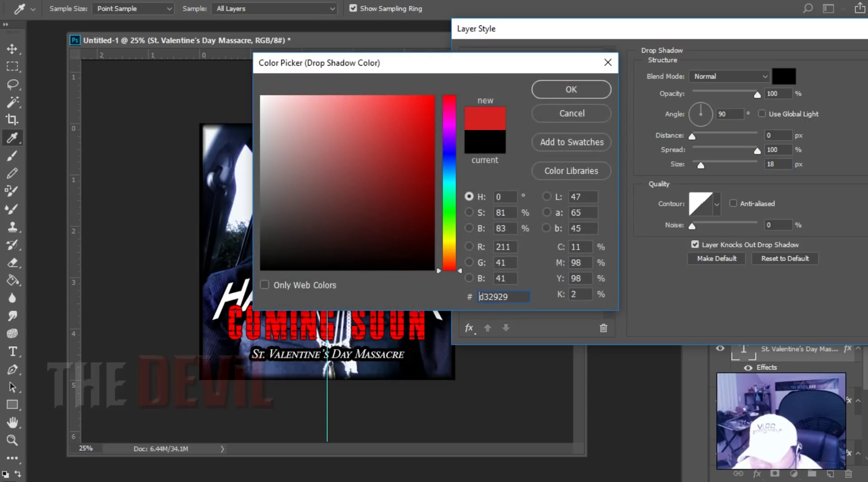
mouse_move(402, 125)
left_mouse_down()
mouse_move(432, 96)
mouse_move(433, 181)
mouse_move(394, 252)
mouse_move(350, 246)
mouse_move(360, 226)
mouse_move(370, 238)
mouse_move(399, 230)
mouse_move(353, 198)
mouse_move(304, 238)
left_mouse_up()
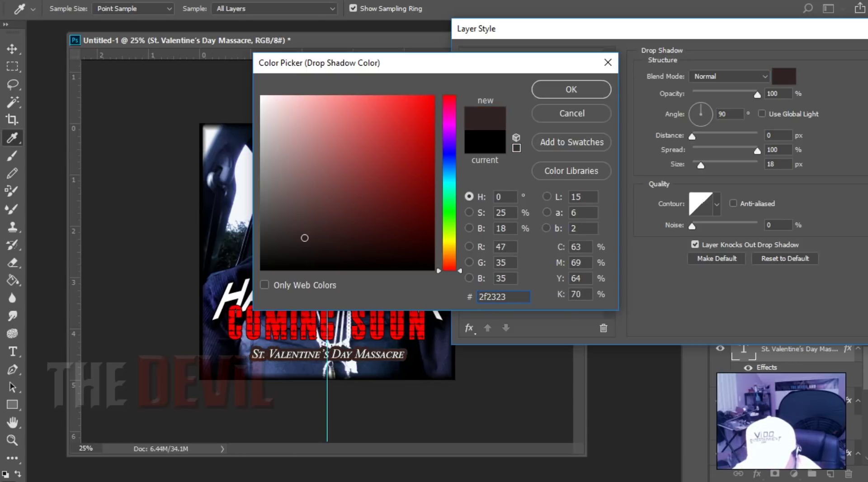
left_click(571, 89)
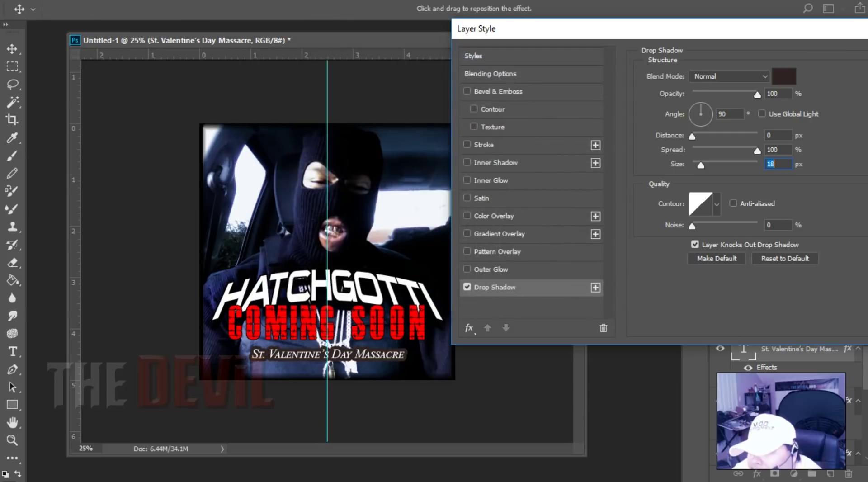
left_click_drag(571, 29, 403, 28)
left_click(767, 56)
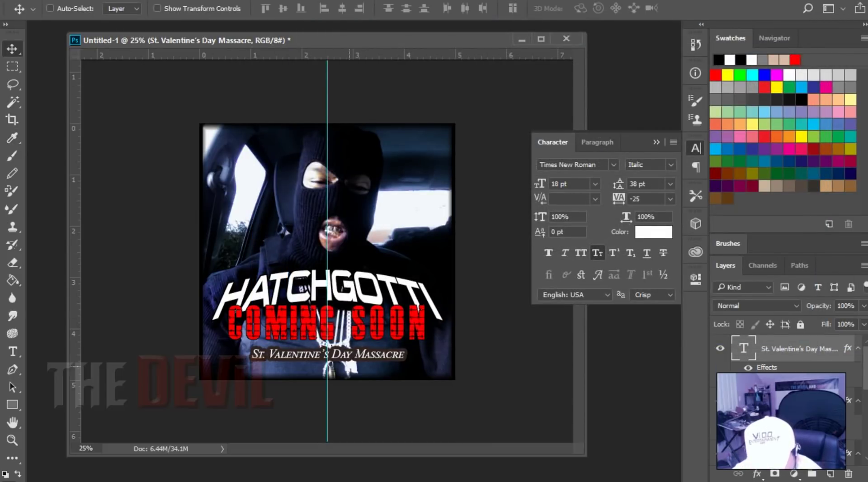
Step: Move the St. Valentine's Day Massacre line up so it sits between HATCHGOTTI and COMING SOON
key("Up")
key("Up")
key("Up")
key("Up")
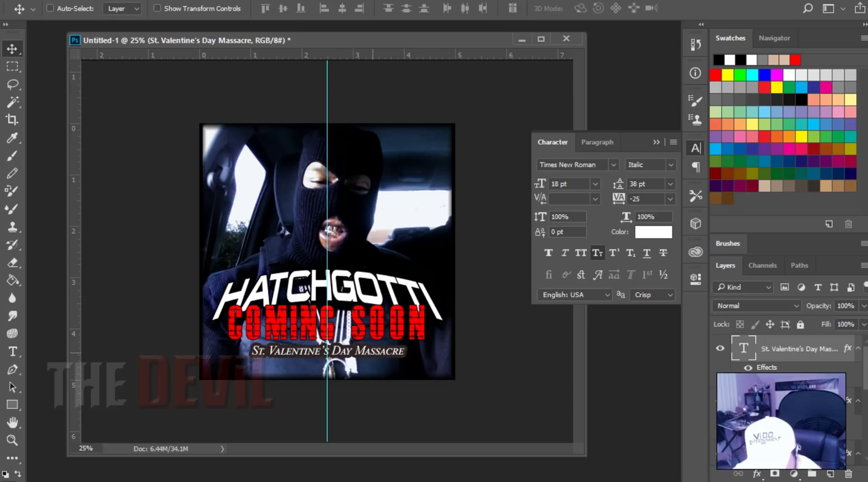
key("shift+Up")
key("shift+Up")
key("shift+Up")
key("shift+Up")
key("shift+Up")
key("shift+Up")
key("shift+Up")
key("shift+Up")
key("shift+Up")
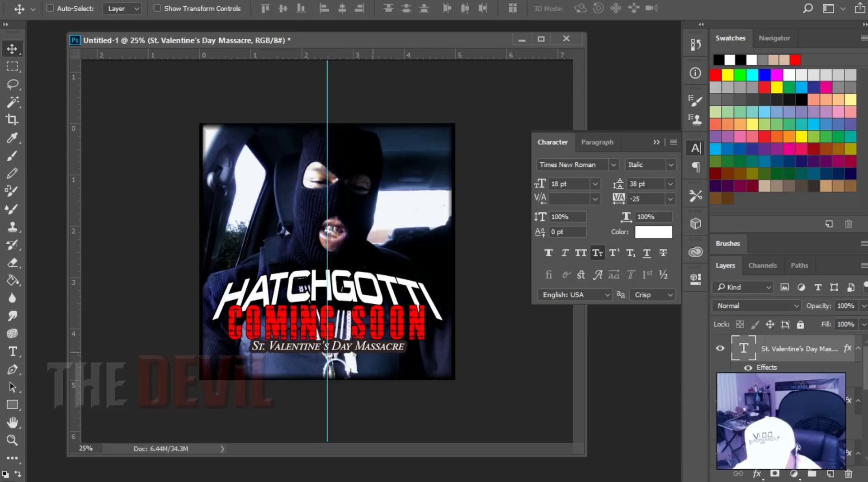
left_click_drag(362, 309, 362, 273)
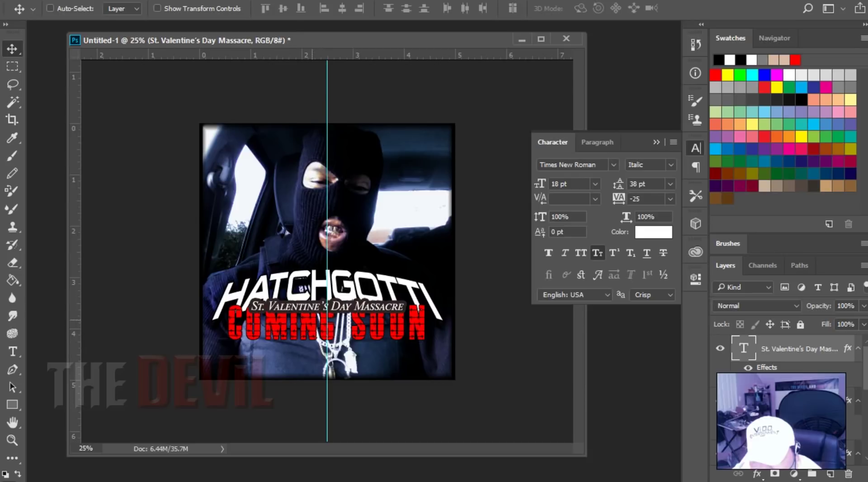
Step: Nudge the red COMING SOON text down slightly and place its layer above the St. Valentine's Day Massacre layer
left_click(799, 400)
key("shift+Down")
key("shift+Down")
key("shift+Down")
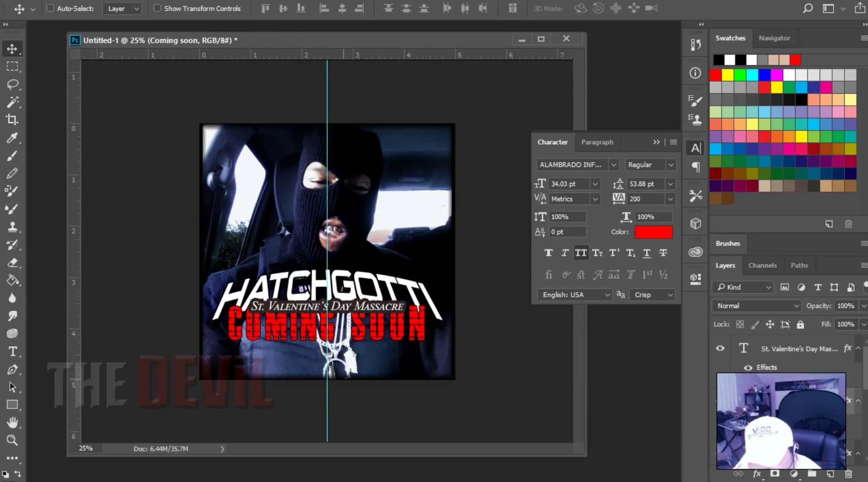
left_click_drag(337, 379, 335, 382)
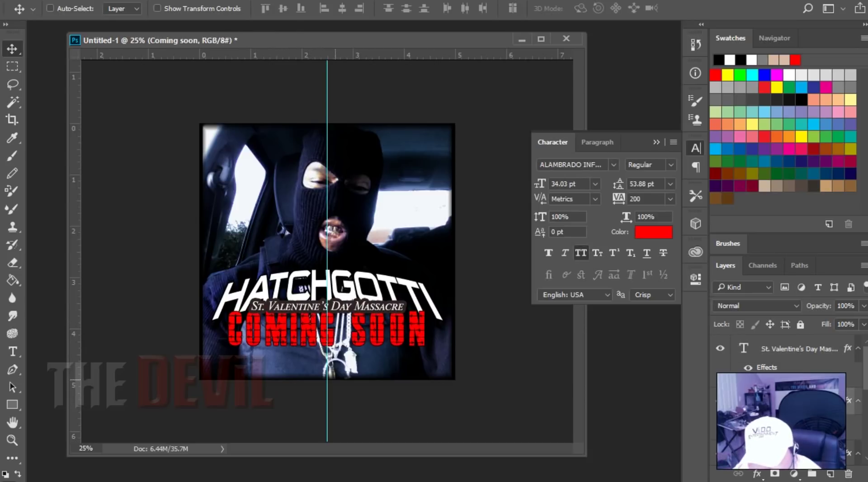
left_click_drag(800, 400, 799, 339)
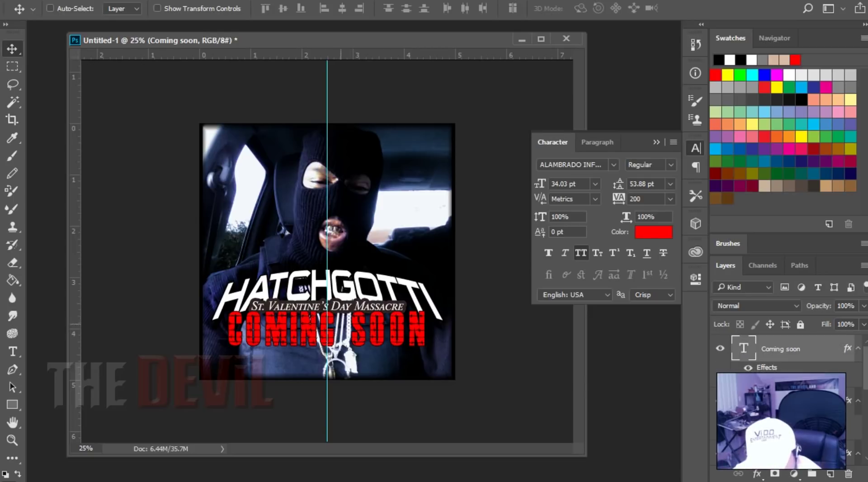
key("Down")
key("Down")
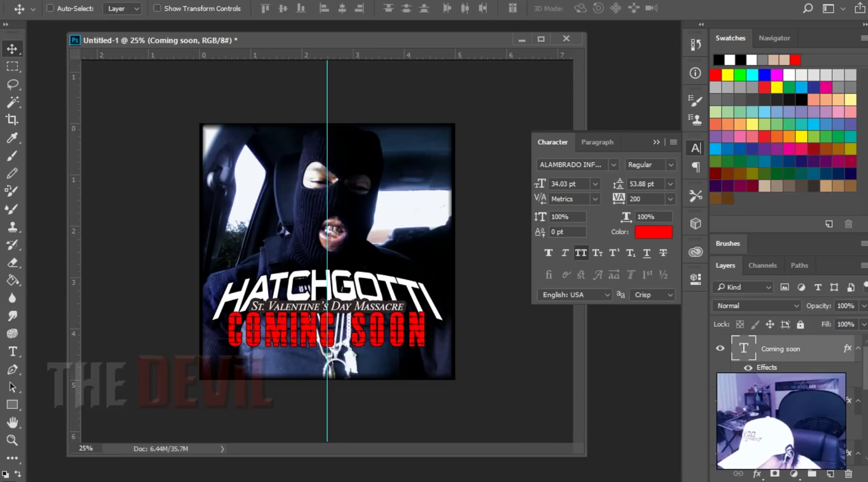
right_click(721, 422)
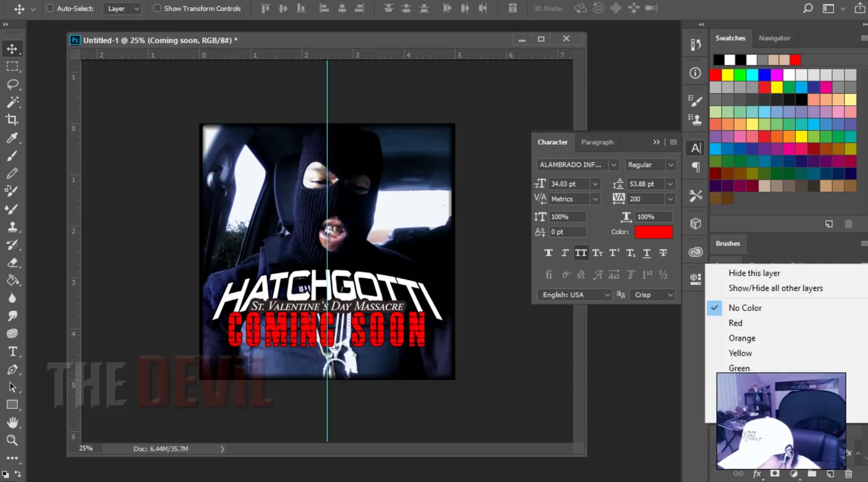
left_click(780, 400)
left_click(720, 348)
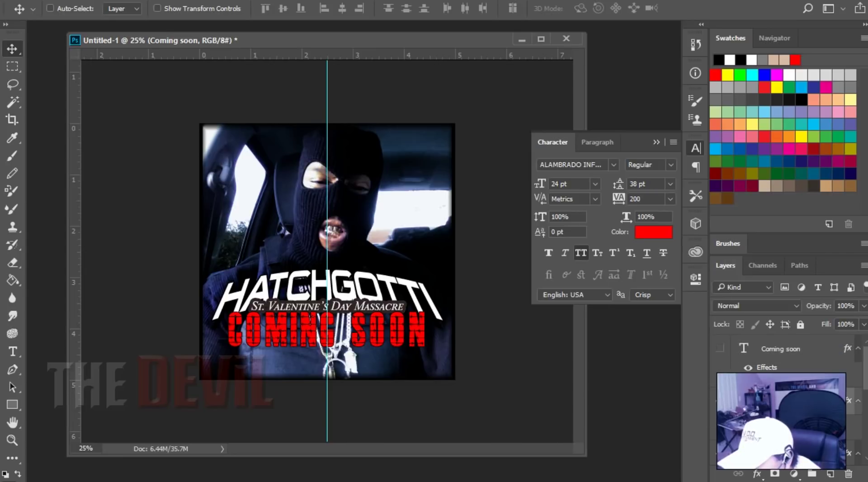
left_click(721, 348)
Step: Link the COMING SOON layer with the St. Valentine's Day Massacre layer
left_click(781, 349)
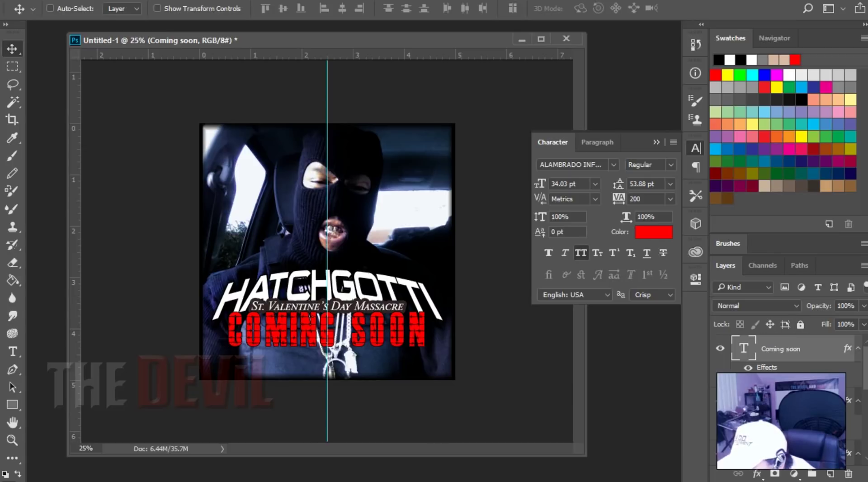
left_click(783, 400, "ctrl")
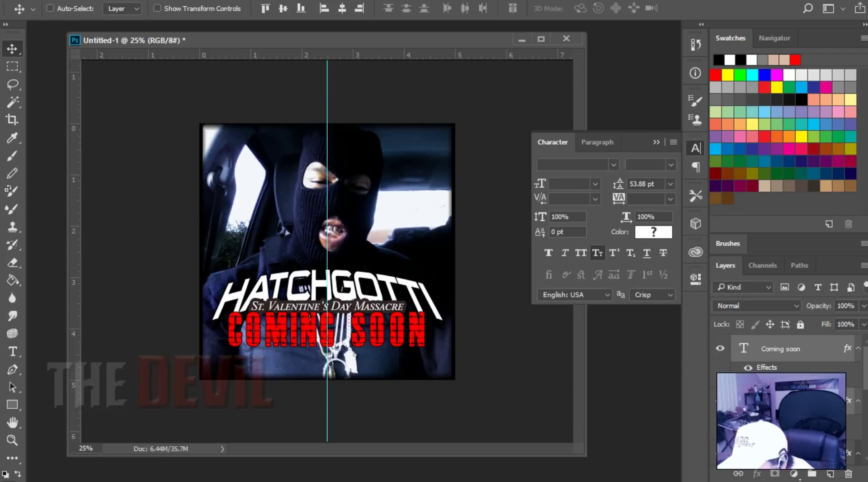
right_click(782, 400)
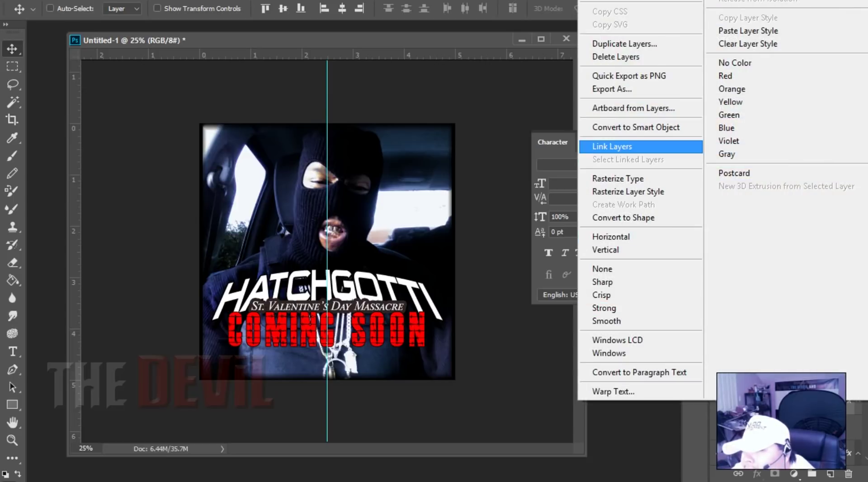
left_click(612, 146)
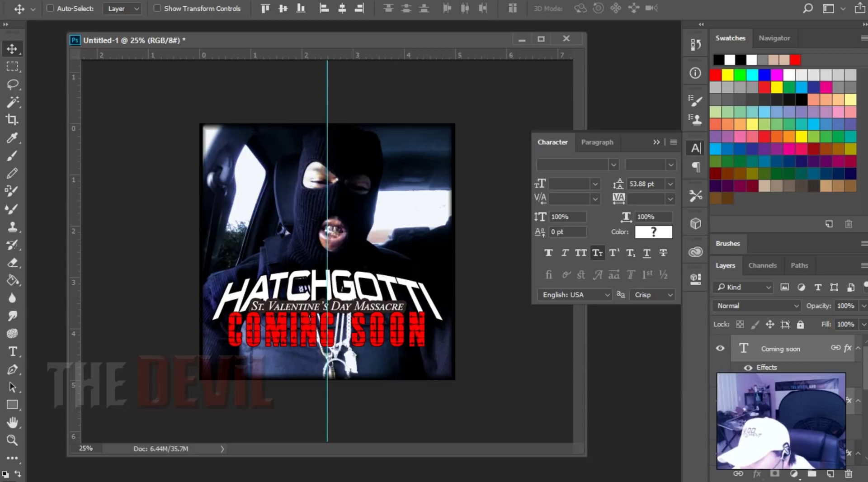
left_click(782, 400)
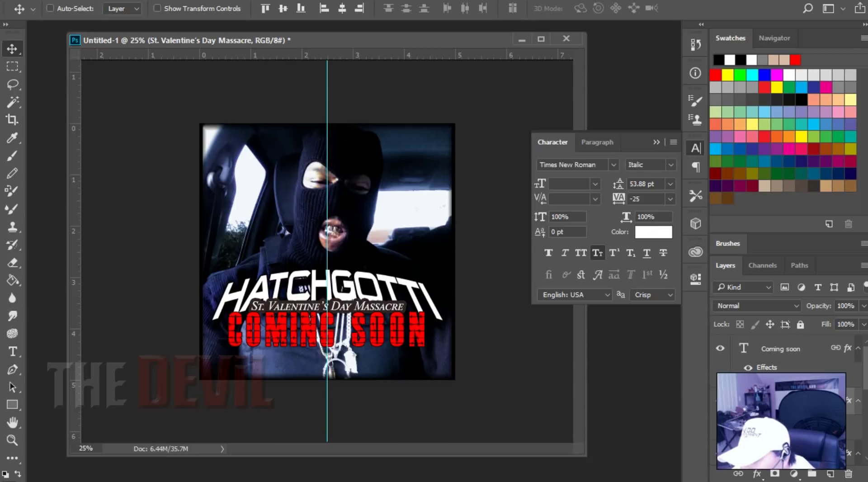
double_click(782, 400)
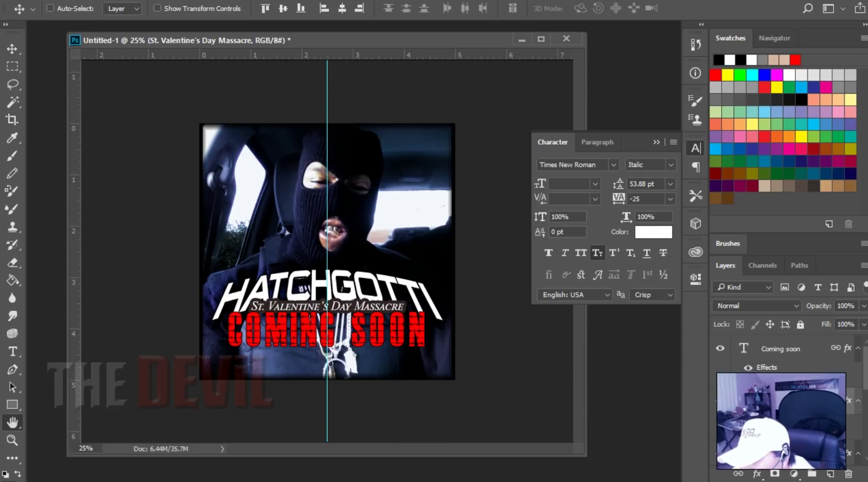
left_click(808, 28)
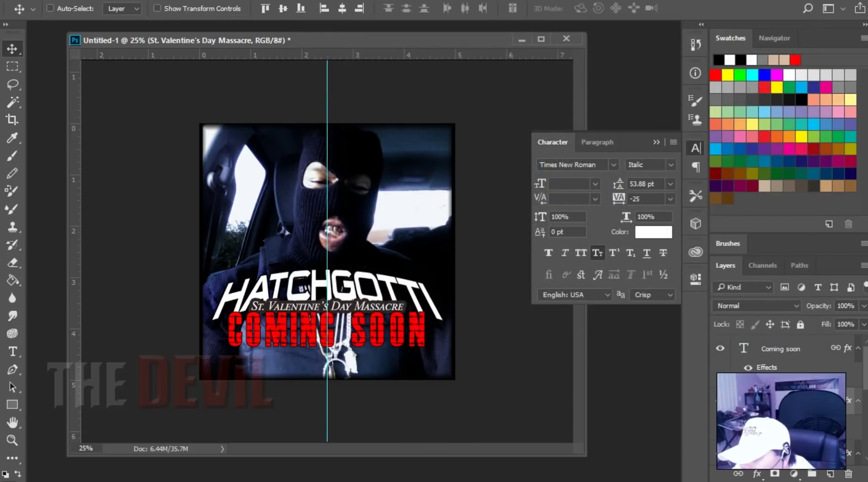
Step: Nudge the linked COMING SOON and St. Valentine's Day Massacre lines down together, slightly away from the HATCHGOTTI title
left_click(780, 349)
key("Down")
key("Down")
key("Down")
key("Down")
key("Down")
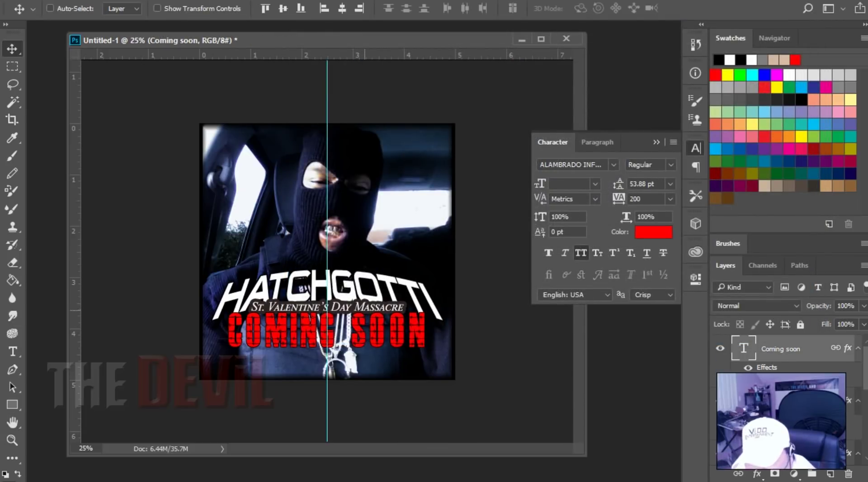
key("Down")
key("Down")
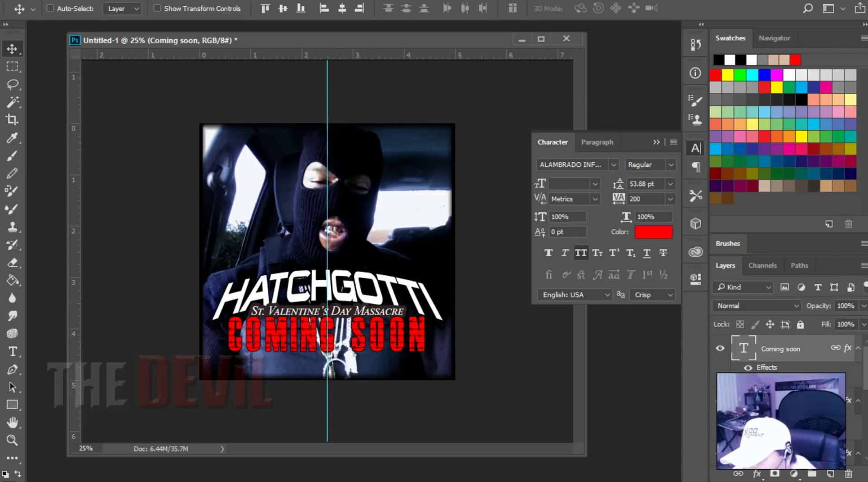
Step: Unlink the COMING SOON and St. Valentine's Day Massacre layers and shift the St. Valentine's Day Massacre line slightly left
right_click(837, 349)
left_click(659, 318)
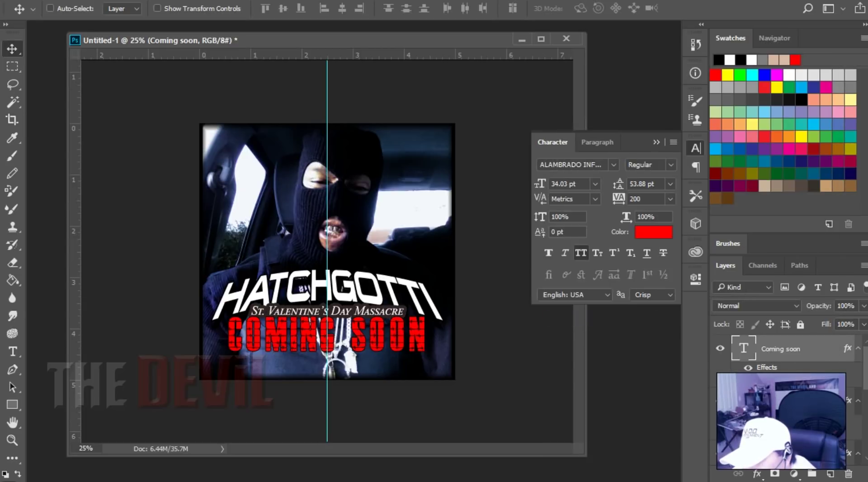
left_click(791, 400)
left_click_drag(379, 294, 377, 294)
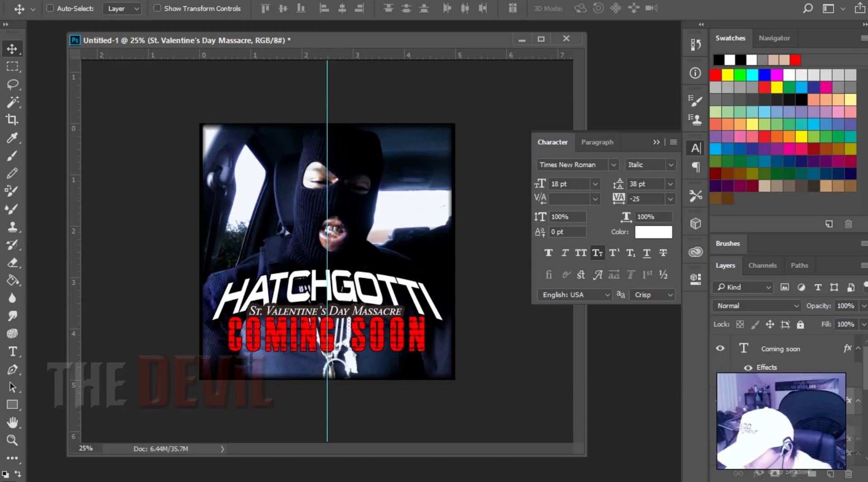
Step: Duplicate the St. Valentine's Day Massacre line, move the copy to the top of the cover image and activate the Type tool
key("ctrl+j")
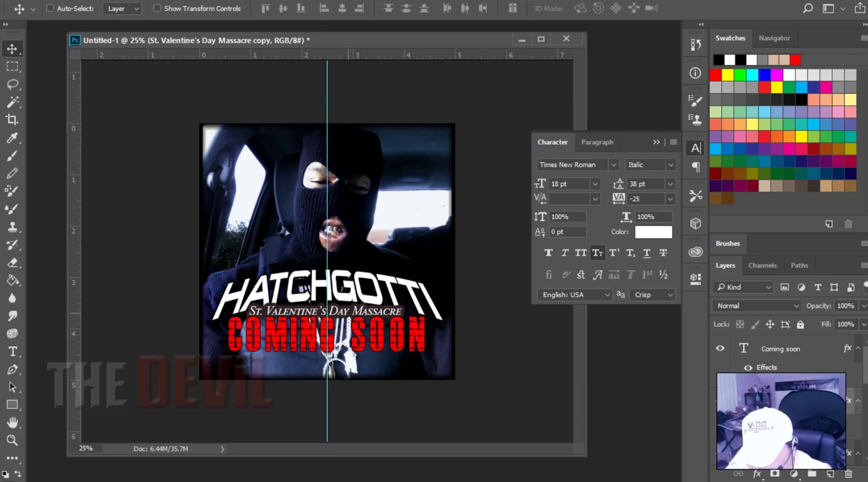
left_click_drag(349, 312, 349, 141)
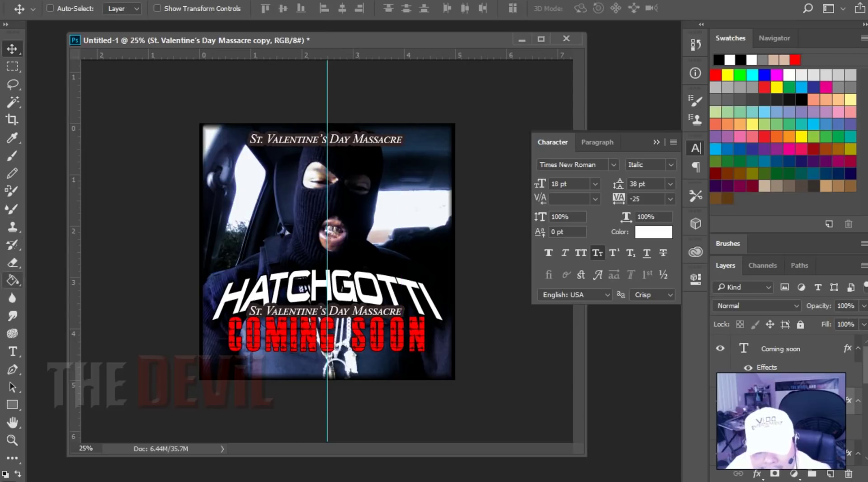
left_click(13, 352)
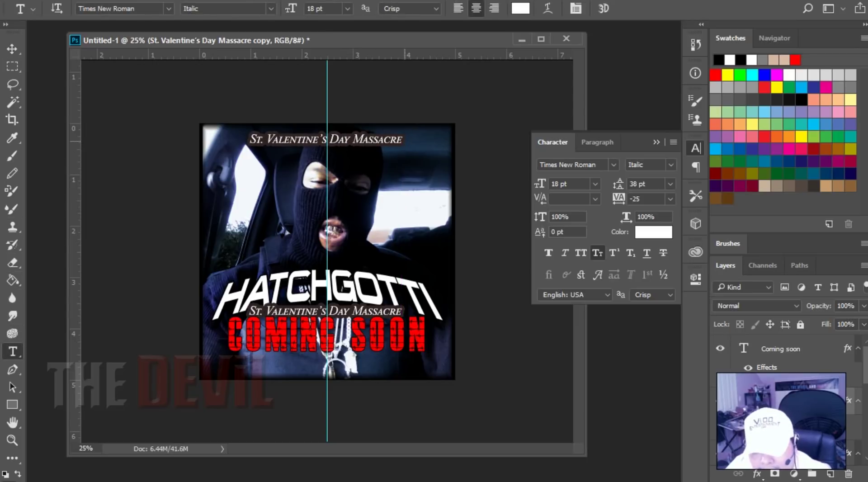
Step: Replace the text of the duplicated line at the top of the cover with "February 14th, 2018"
left_click_drag(401, 142, 248, 146)
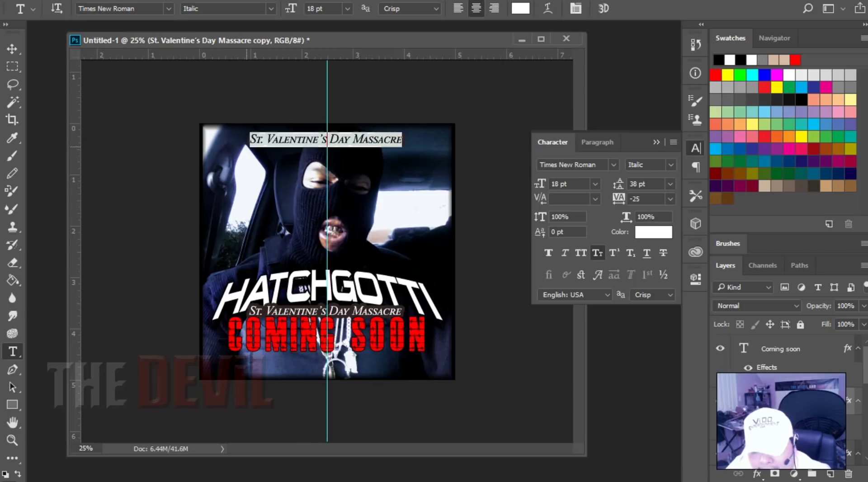
type("Ferb")
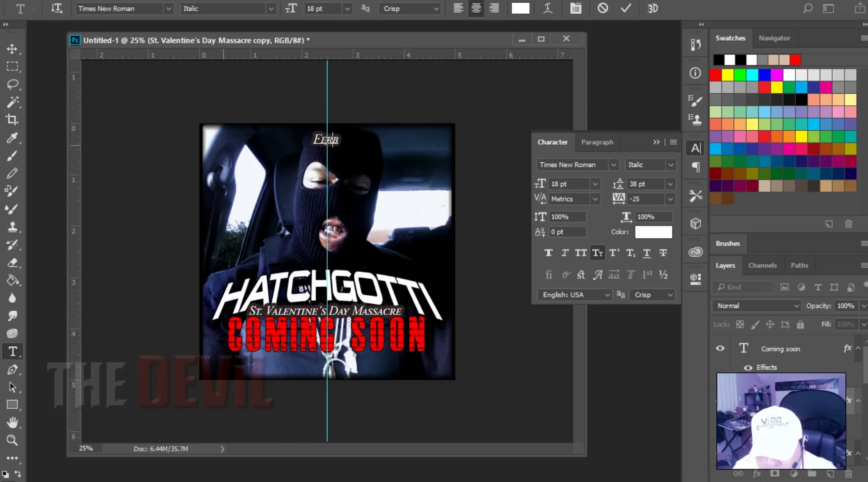
key("BackSpace")
key("BackSpace")
type("bruary 14th")
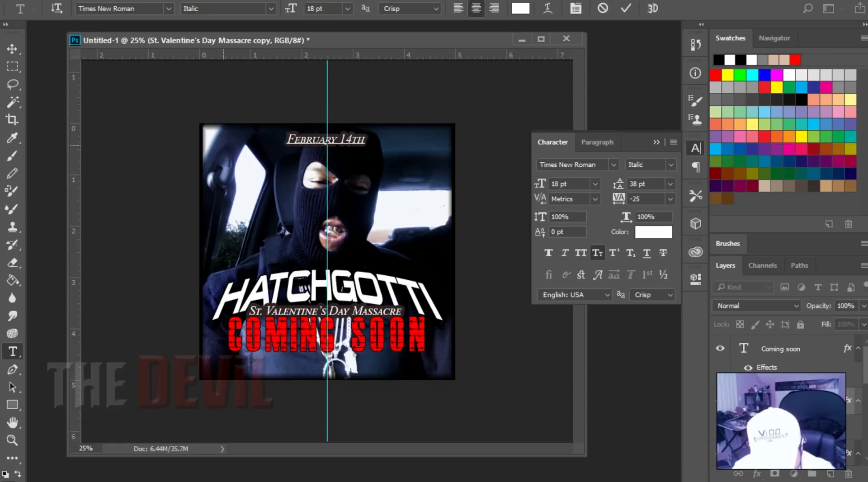
type(", 2018")
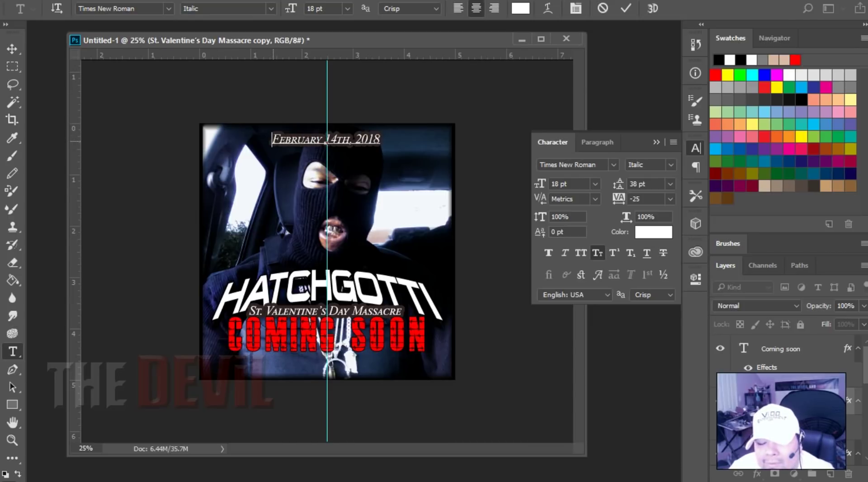
Step: Set the whole February 14th, 2018 line in all caps and change its font to FortySecond Street NF
left_click_drag(272, 139, 381, 139)
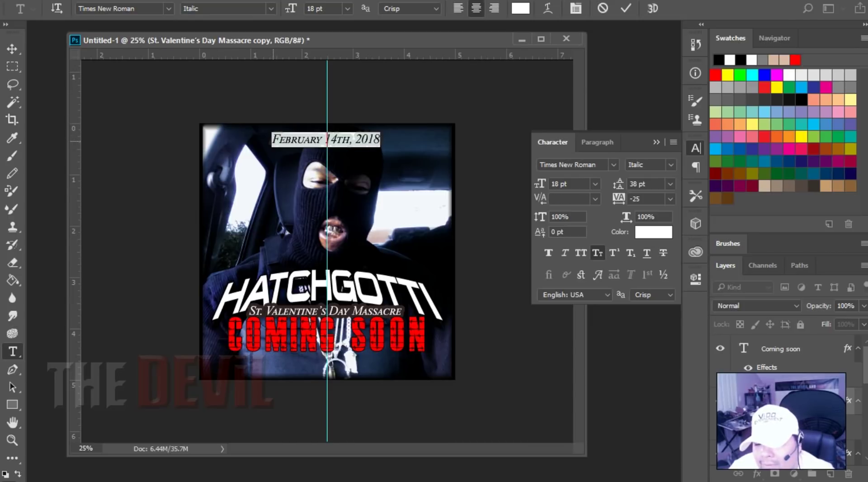
left_click(581, 253)
left_click(580, 253)
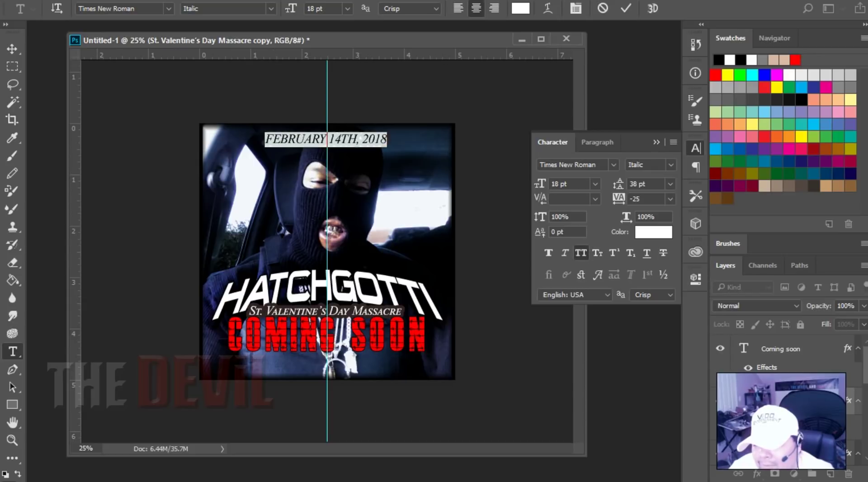
left_click(613, 165)
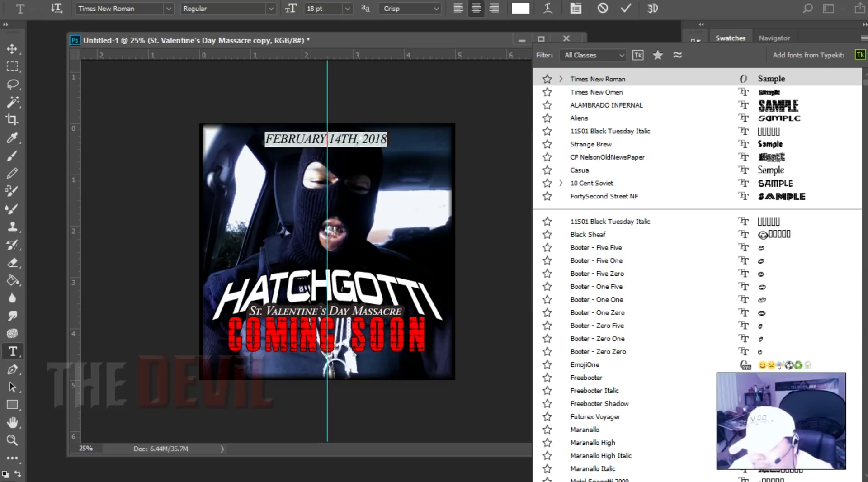
left_click(604, 196)
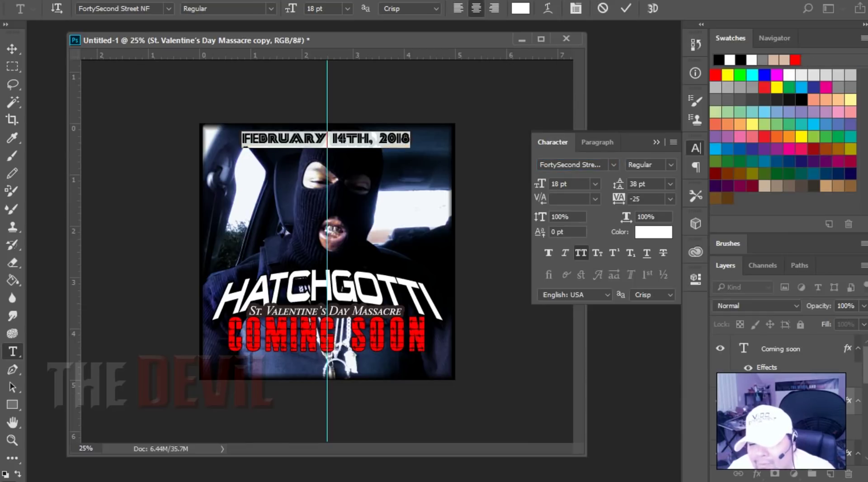
Step: Browse the available fonts from the start of the alphabet, previewing them on the February 14th, 2018 line
left_click(613, 164)
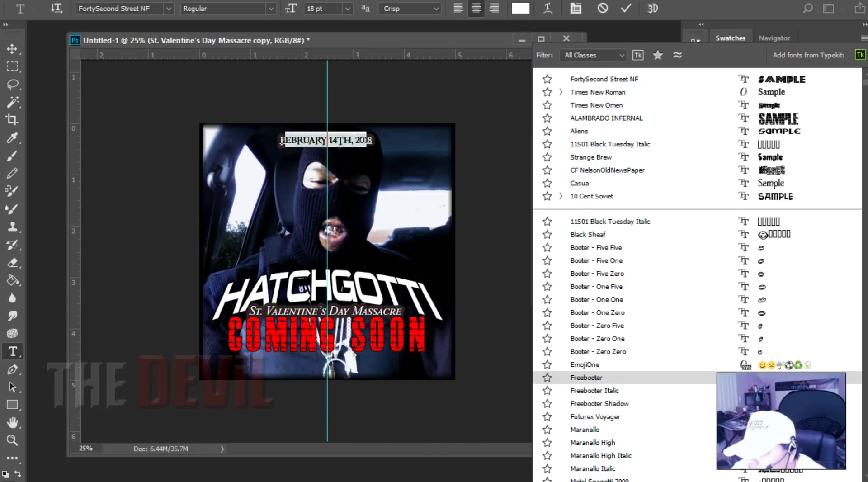
scroll(602, 239, "down", 10)
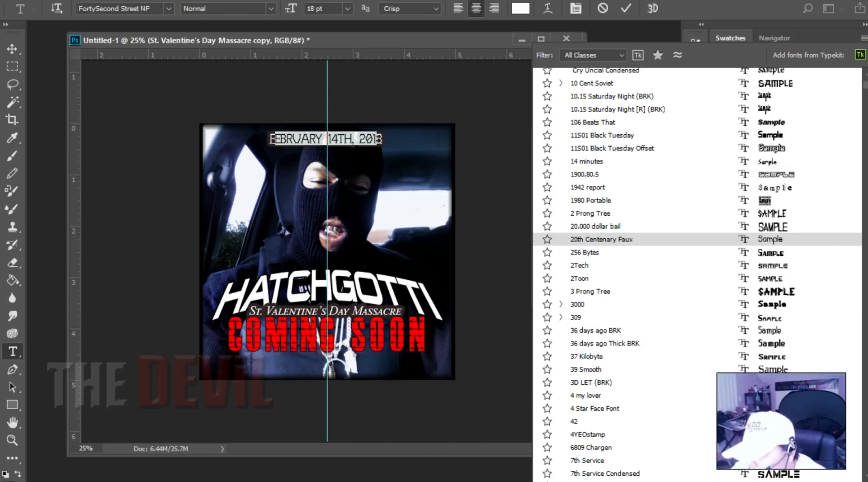
scroll(601, 239, "down", 4)
scroll(601, 233, "down", 7)
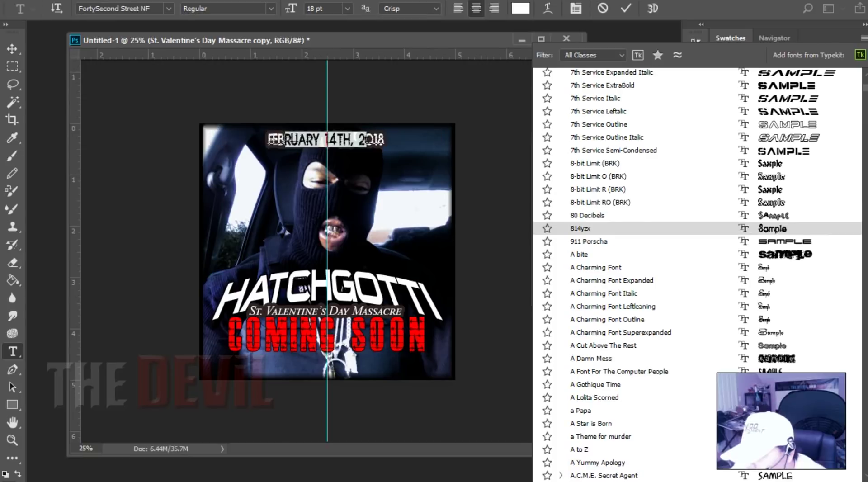
scroll(601, 239, "down", 8)
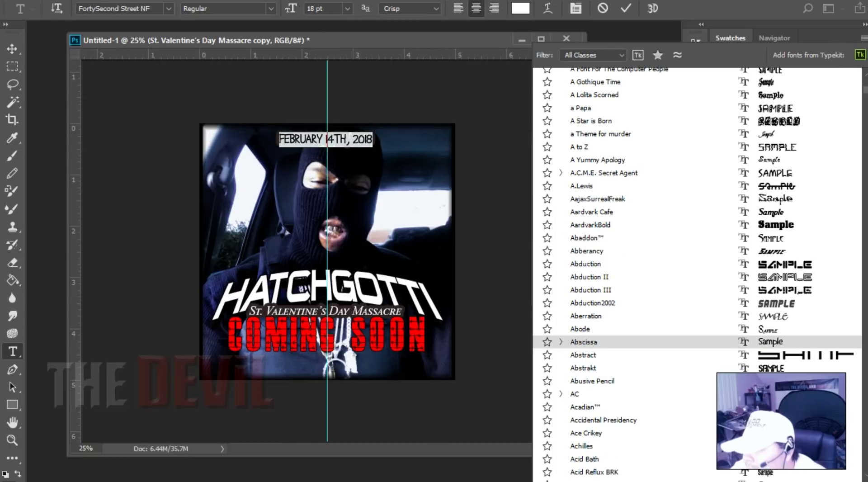
scroll(601, 302, "down", 2)
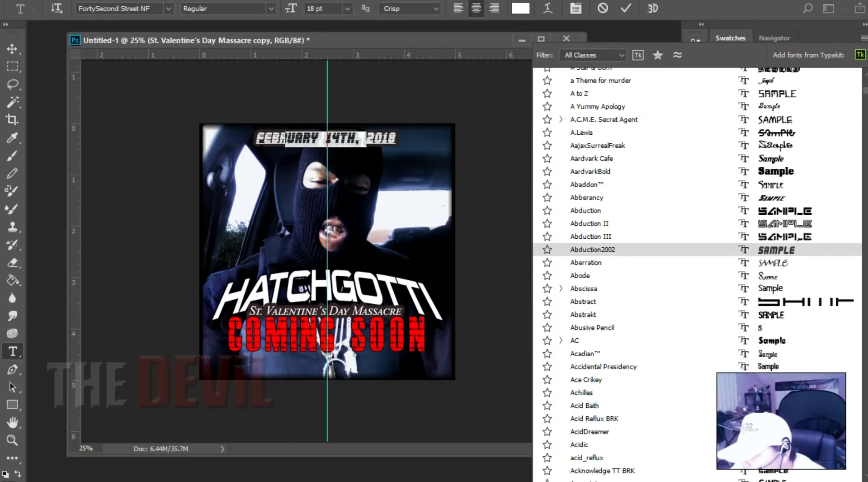
scroll(601, 233, "down", 11)
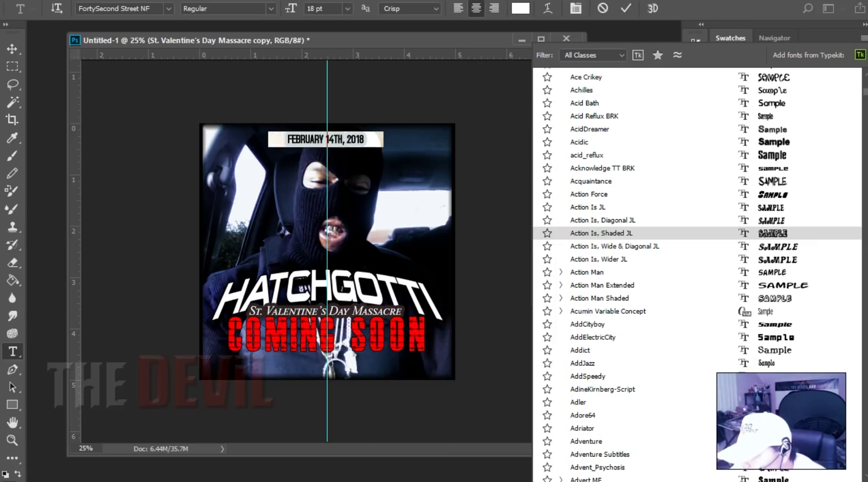
scroll(602, 285, "down", 2)
scroll(602, 271, "down", 8)
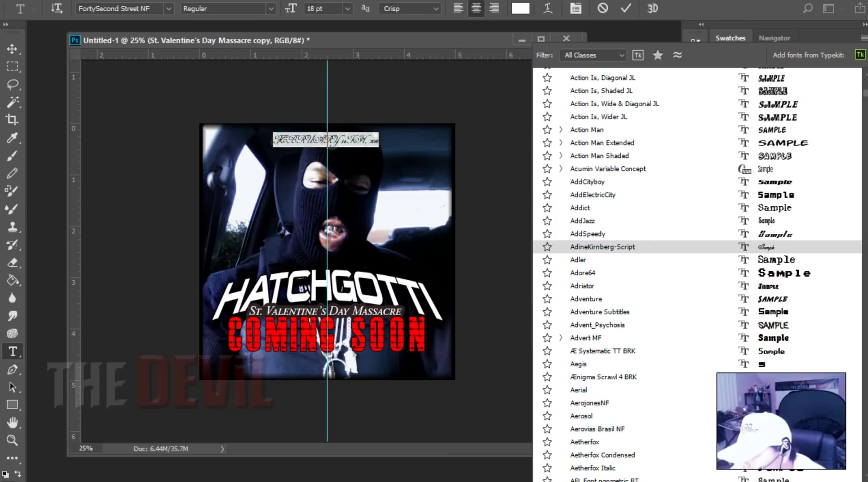
scroll(601, 249, "down", 6)
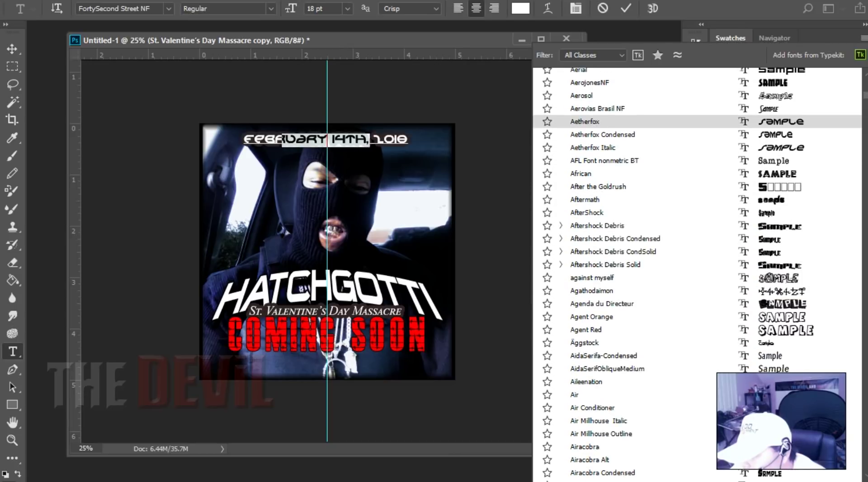
scroll(601, 281, "down", 3)
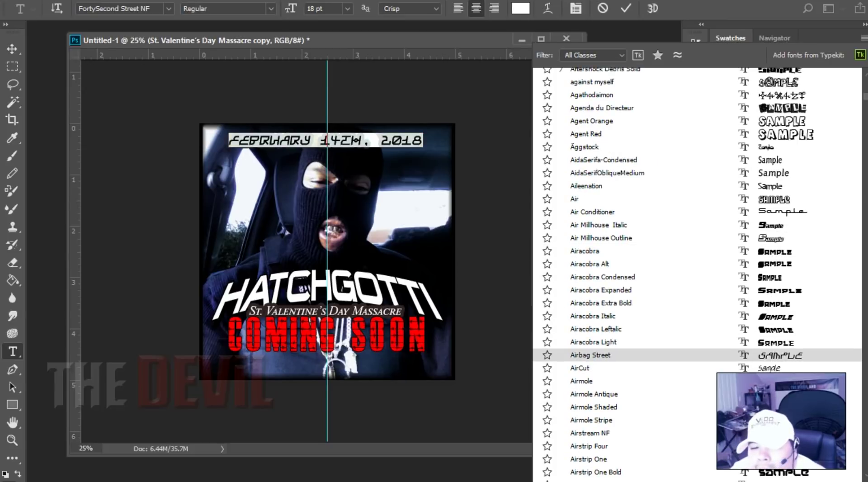
scroll(602, 344, "down", 2)
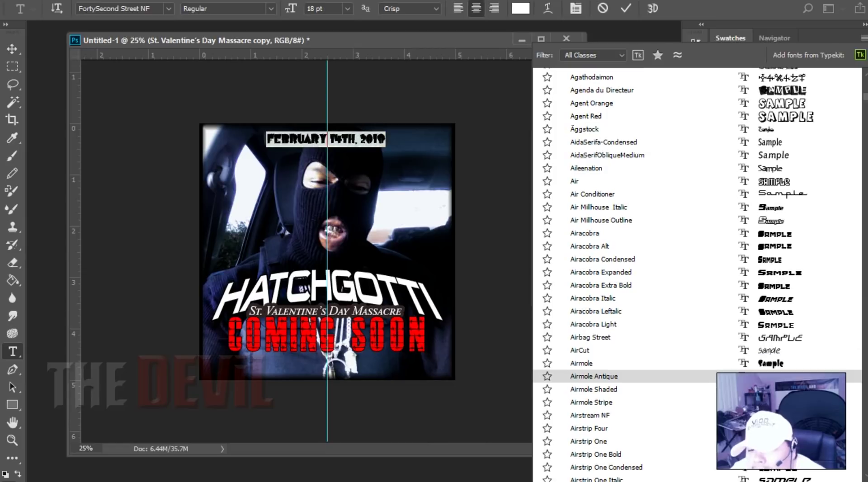
scroll(601, 303, "down", 15)
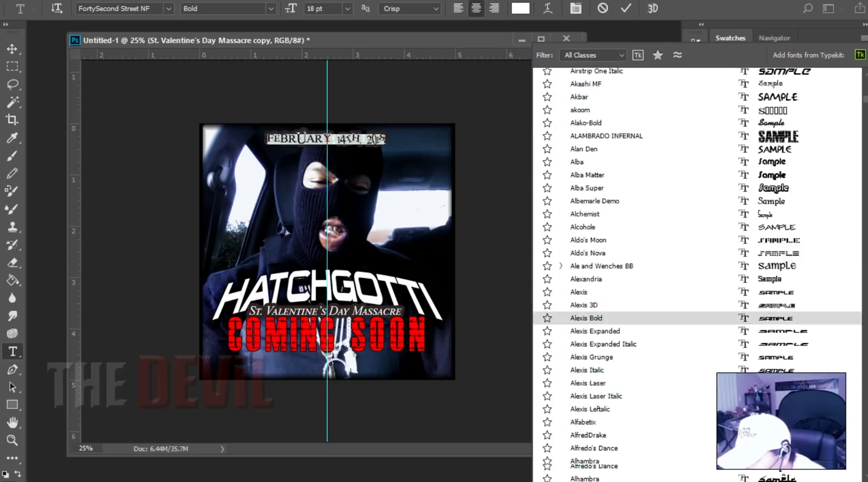
scroll(588, 265, "down", 3)
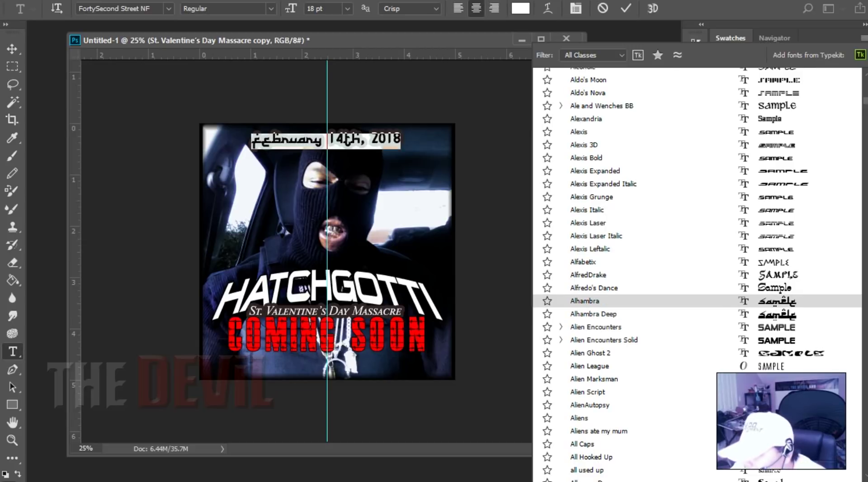
scroll(592, 311, "down", 2)
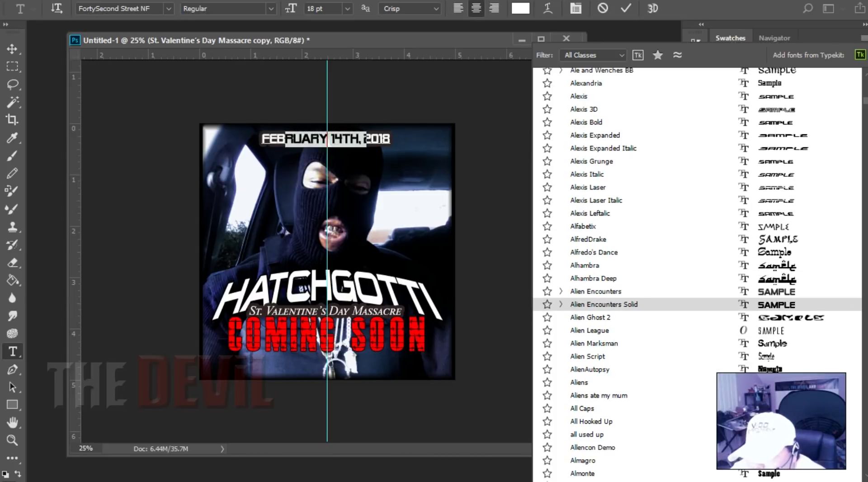
scroll(592, 294, "down", 1)
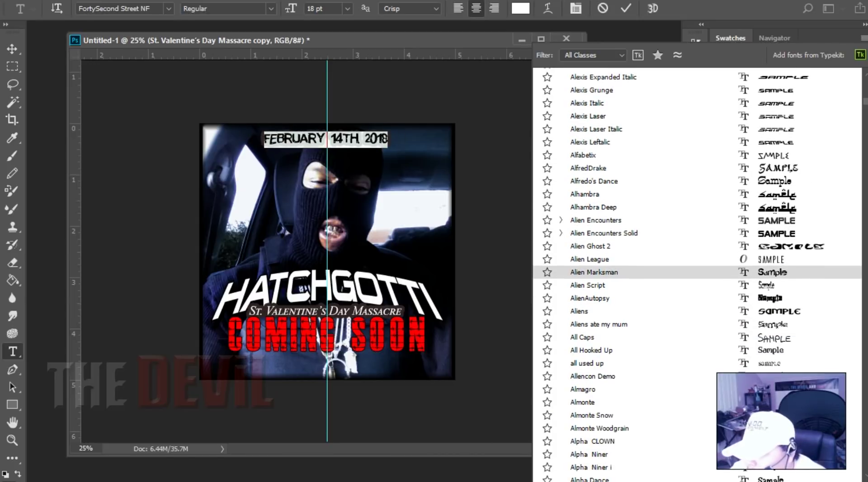
scroll(592, 272, "down", 3)
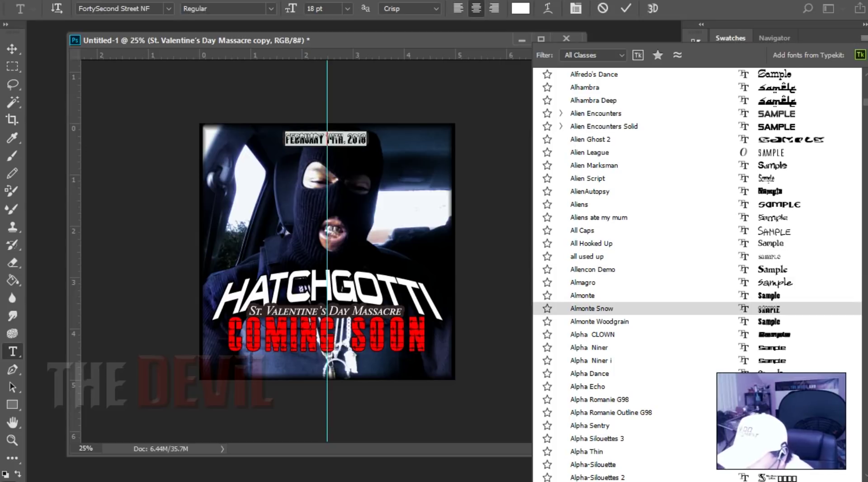
scroll(593, 308, "down", 1)
scroll(593, 289, "down", 1)
scroll(593, 253, "down", 7)
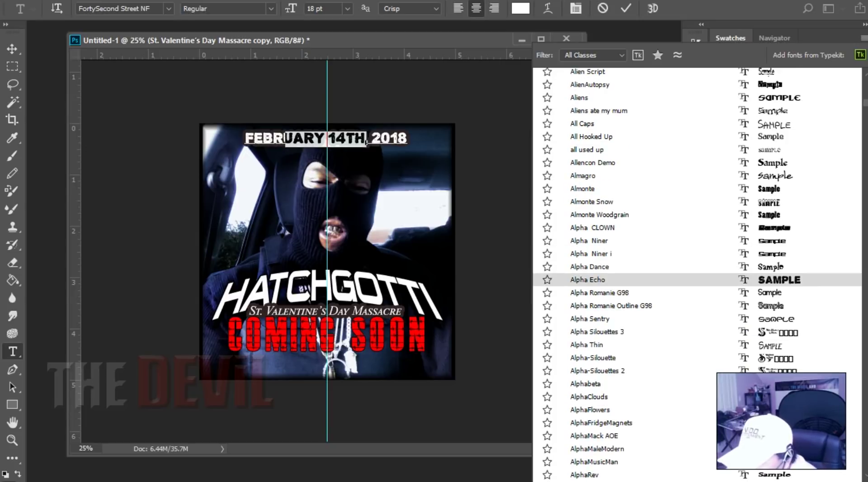
scroll(592, 271, "down", 1)
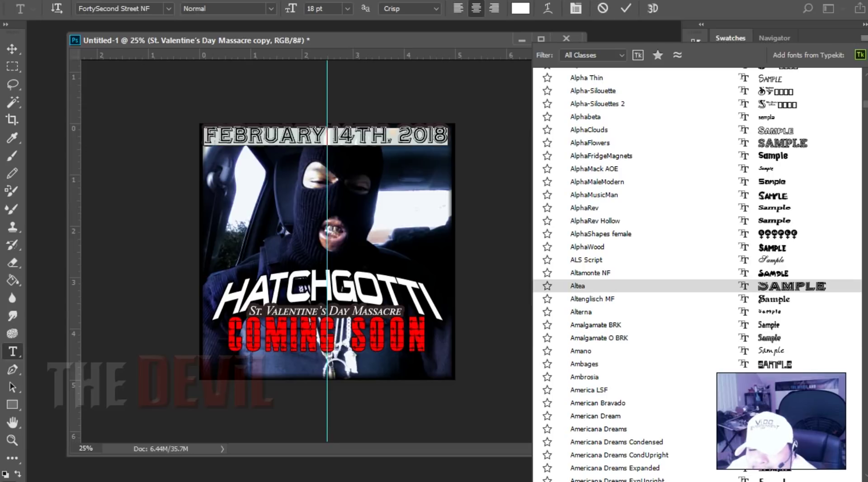
scroll(592, 281, "down", 3)
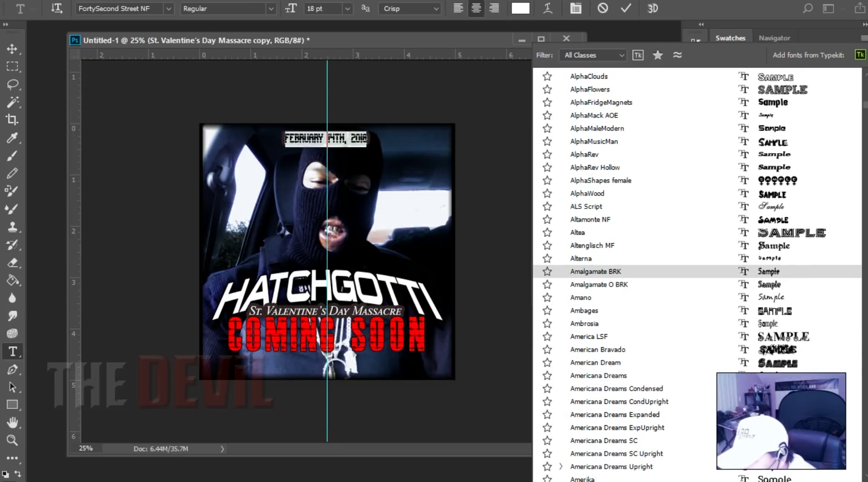
scroll(592, 276, "down", 7)
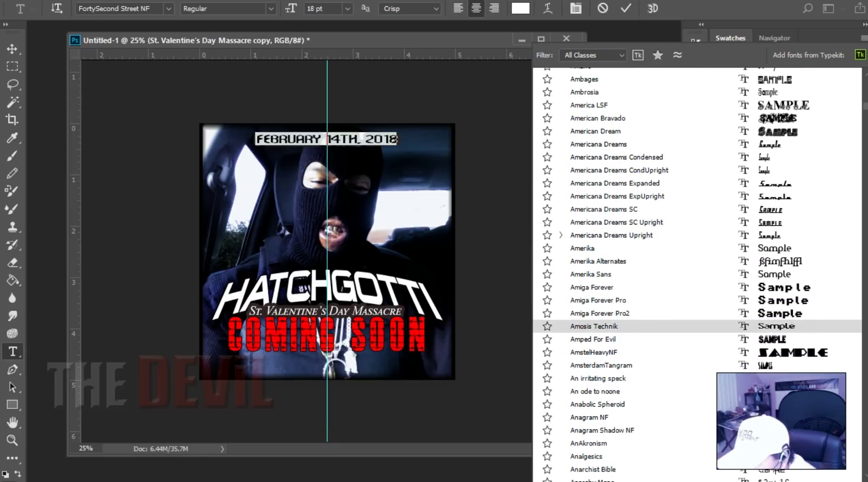
scroll(592, 294, "down", 6)
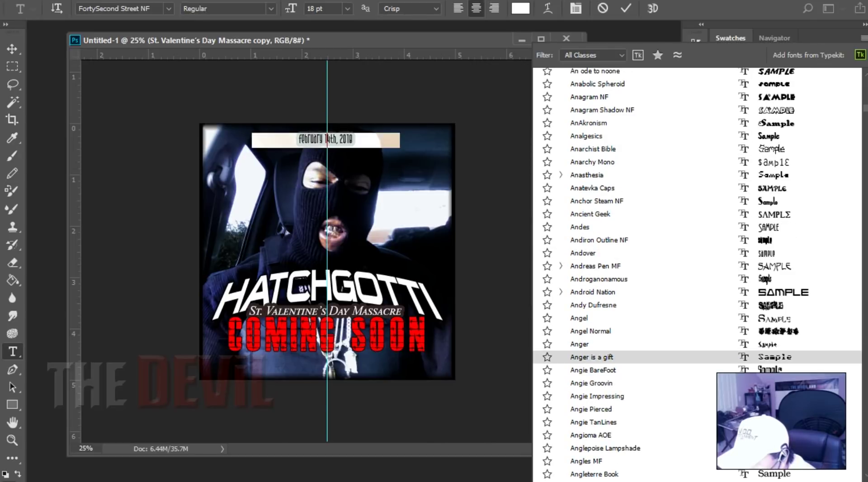
scroll(592, 301, "down", 7)
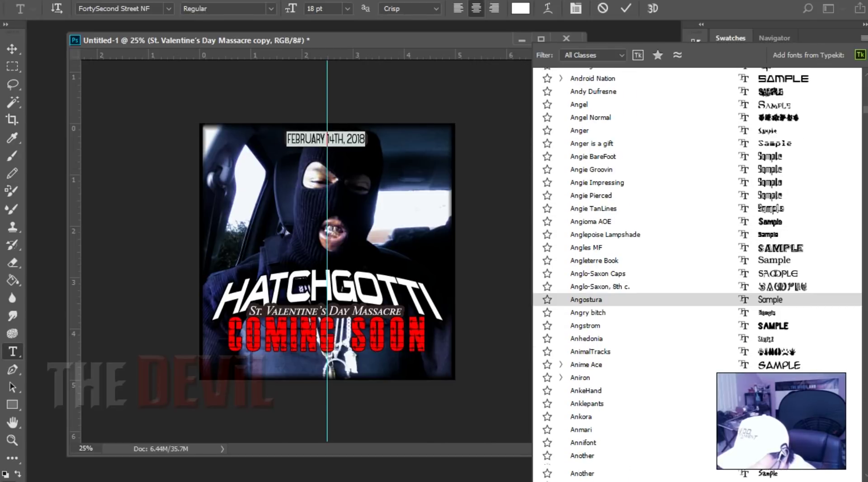
scroll(592, 354, "down", 5)
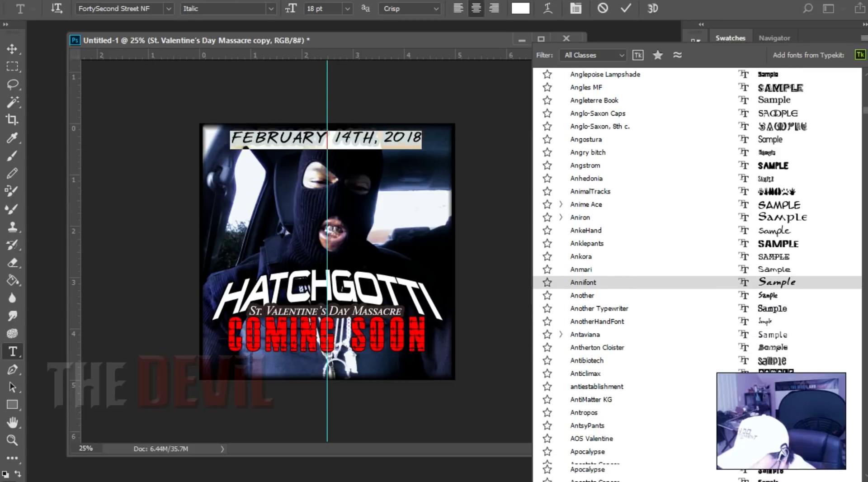
scroll(592, 357, "down", 4)
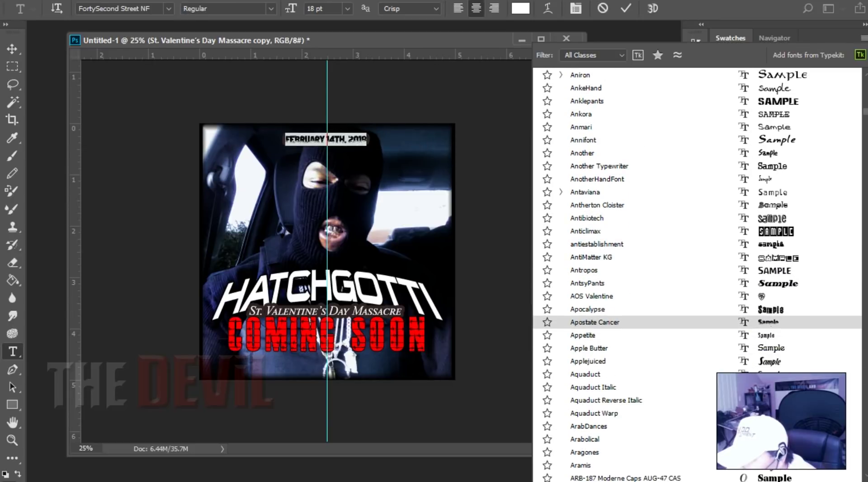
scroll(593, 271, "down", 5)
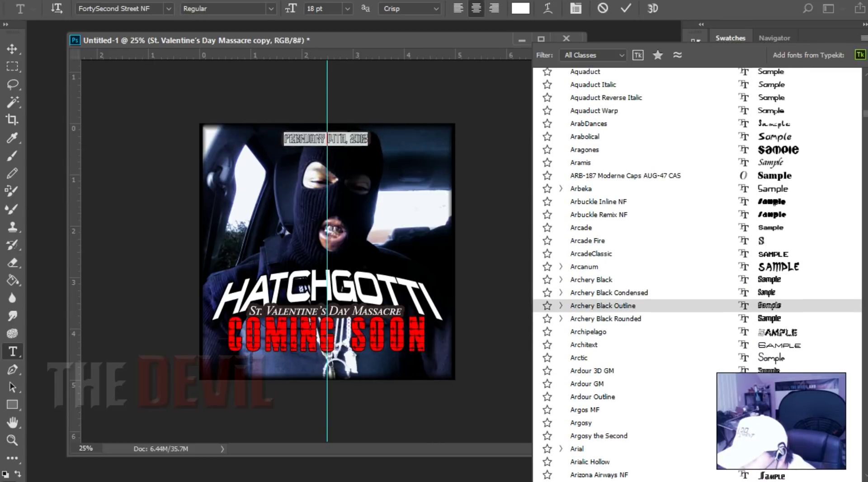
scroll(592, 353, "down", 8)
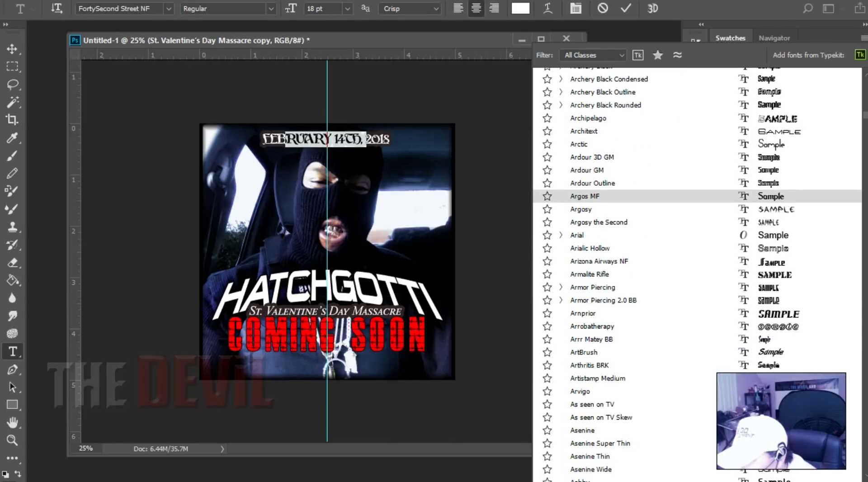
scroll(592, 280, "down", 7)
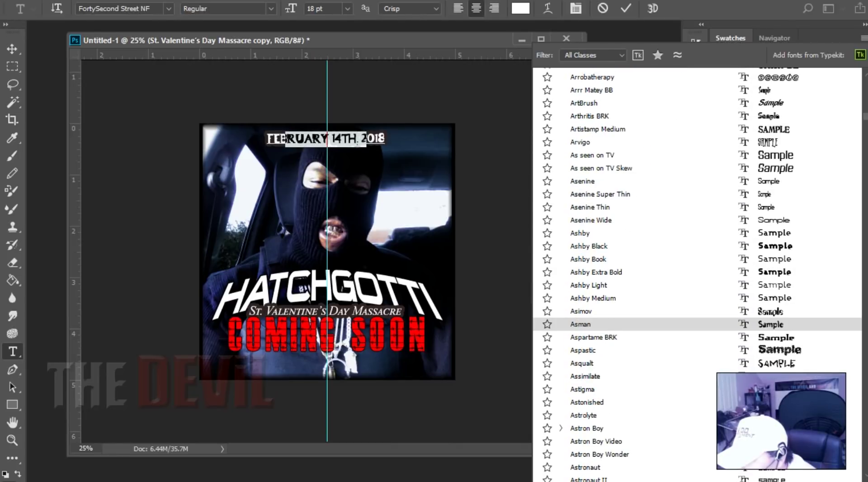
scroll(592, 298, "down", 6)
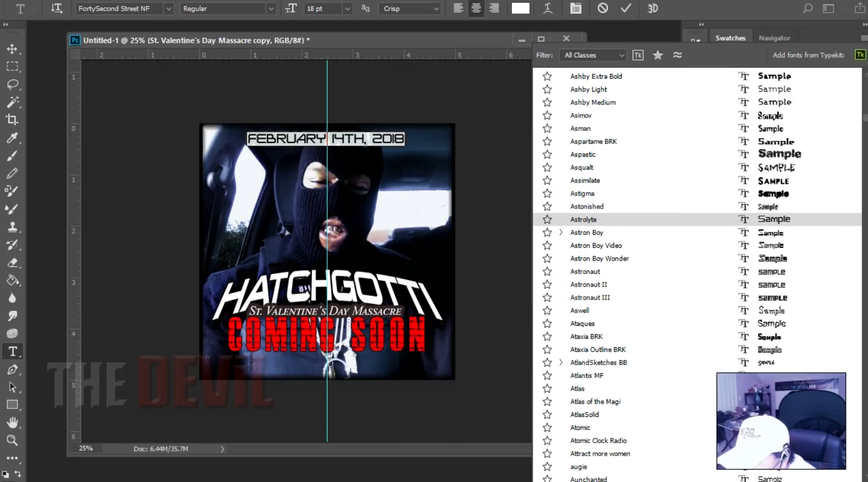
Step: Browse further through the font list and set the February 14th, 2018 line to the Barbecue font
scroll(592, 316, "down", 6)
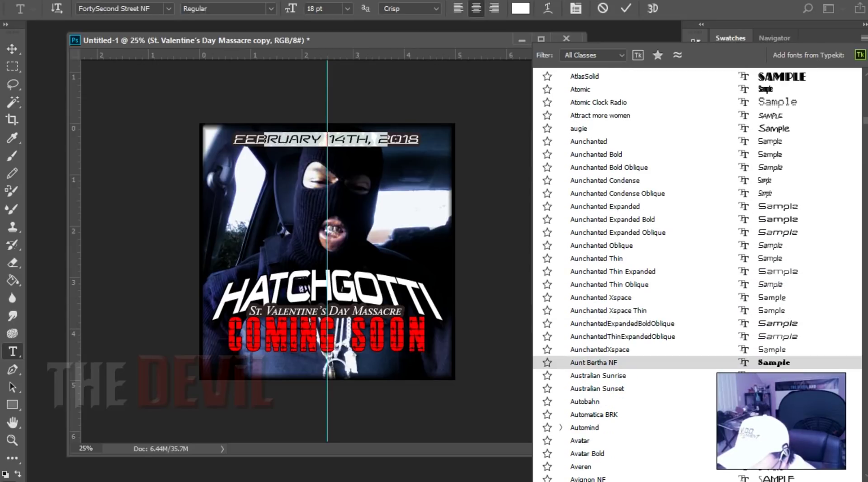
scroll(593, 274, "down", 3)
scroll(592, 273, "down", 4)
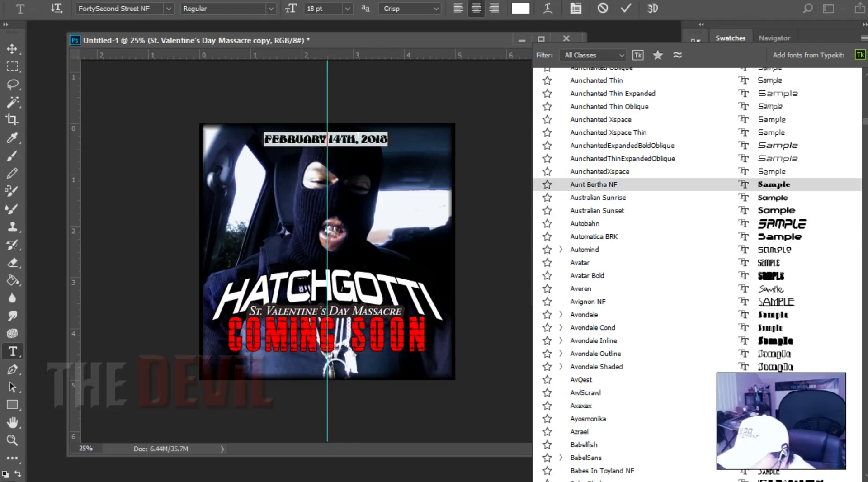
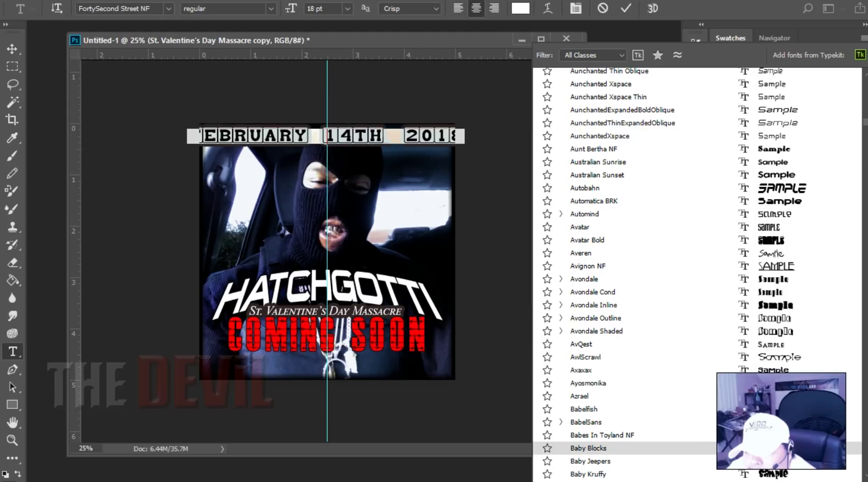
scroll(697, 274, "down", 9)
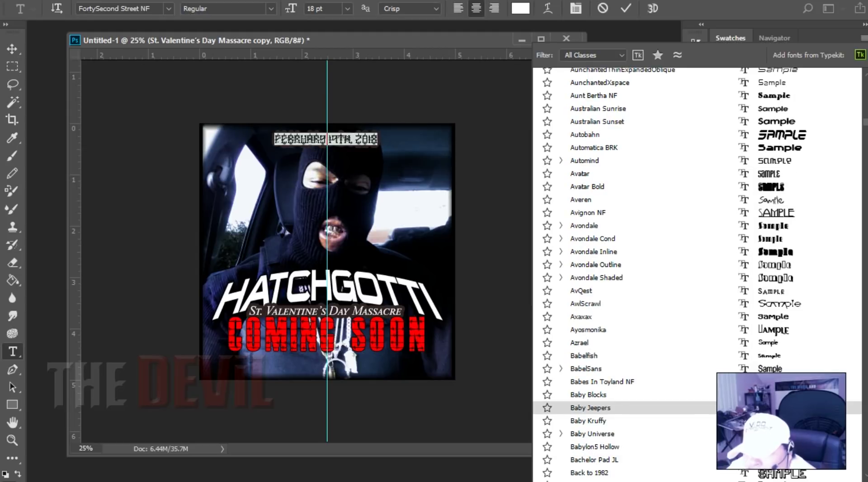
scroll(696, 367, "down", 6)
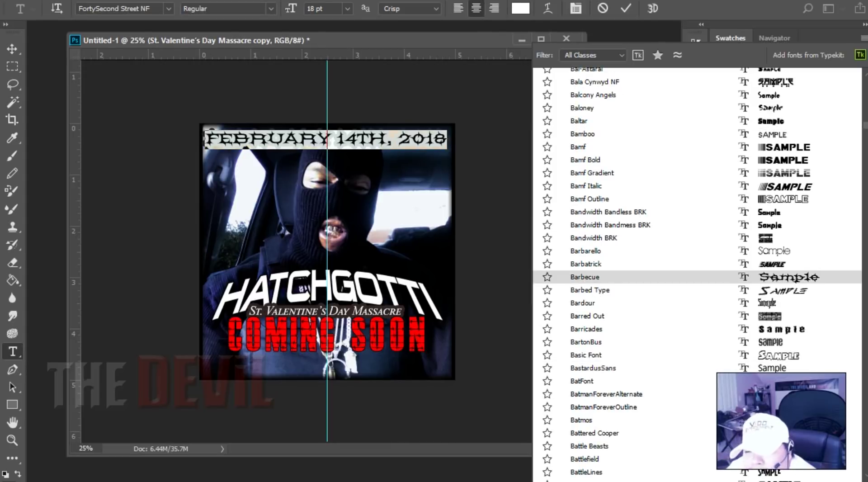
left_click(697, 277)
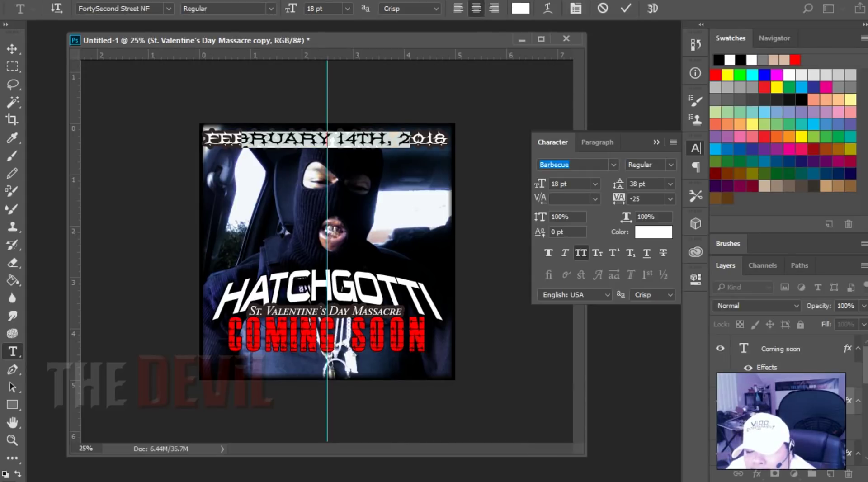
left_click(411, 139)
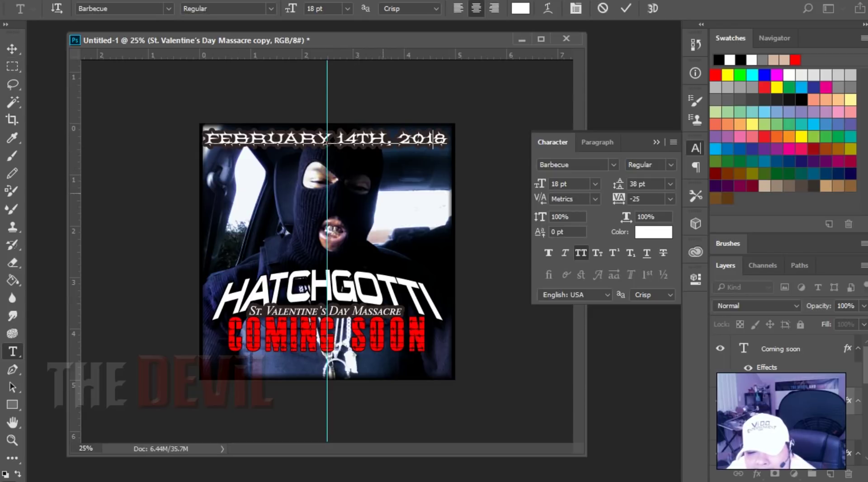
left_click(12, 49)
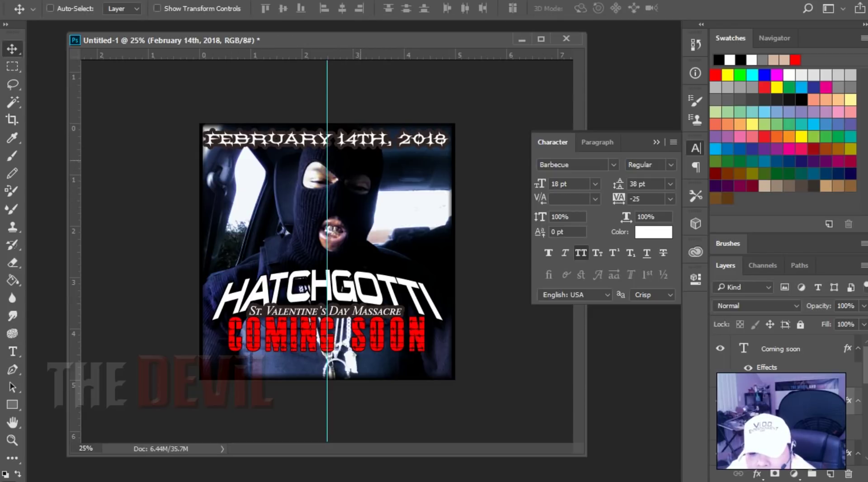
Step: Shift the February 14th, 2018 line slightly up and to the right so it sits centred near the cover's upper edge
left_click_drag(360, 161, 356, 158)
key("shift+Right")
key("shift+Right")
key("shift+Right")
key("shift+Right")
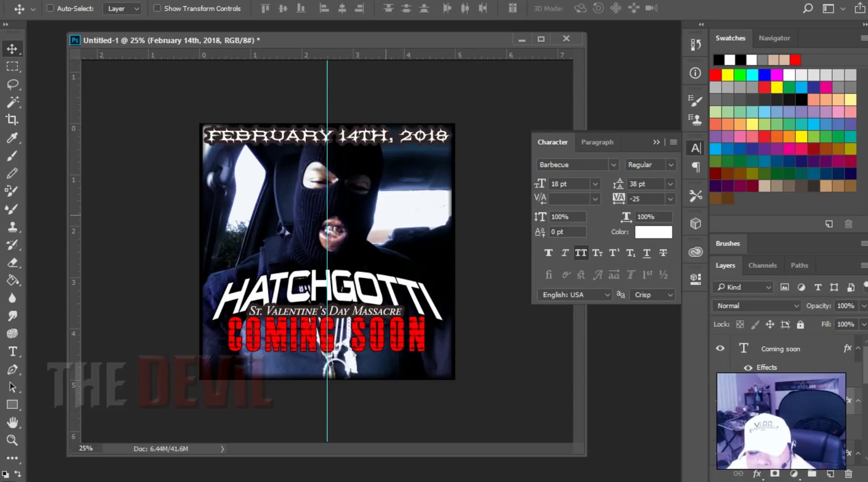
key("shift+Right")
key("shift+Right")
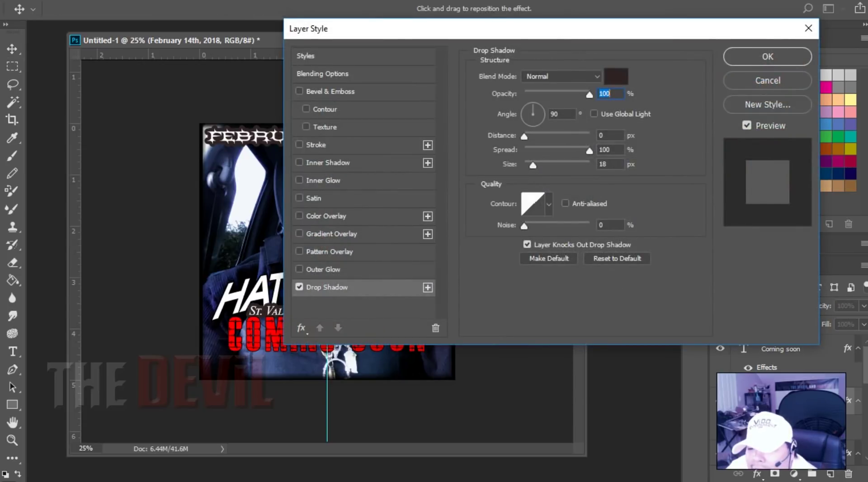
Step: Change the drop shadow colour of the February 14th, 2018 line to black (000000)
left_click(615, 76)
left_click_drag(294, 222, 261, 269)
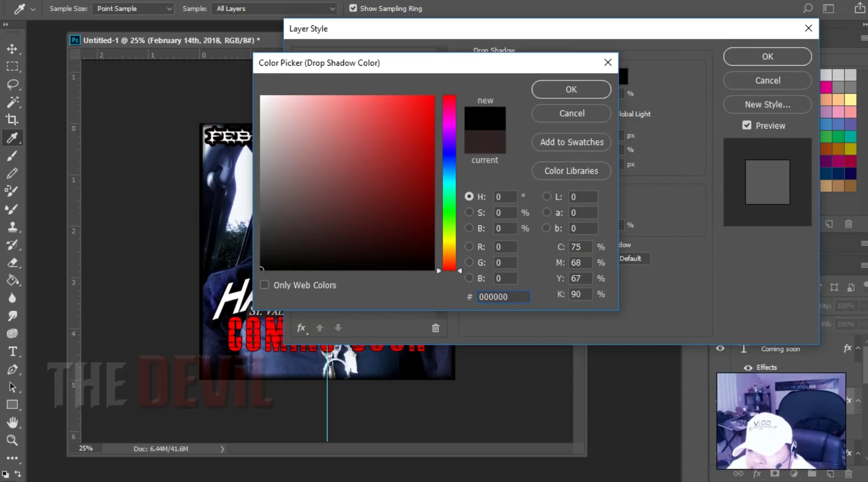
left_click(571, 89)
key("Return")
key("Return")
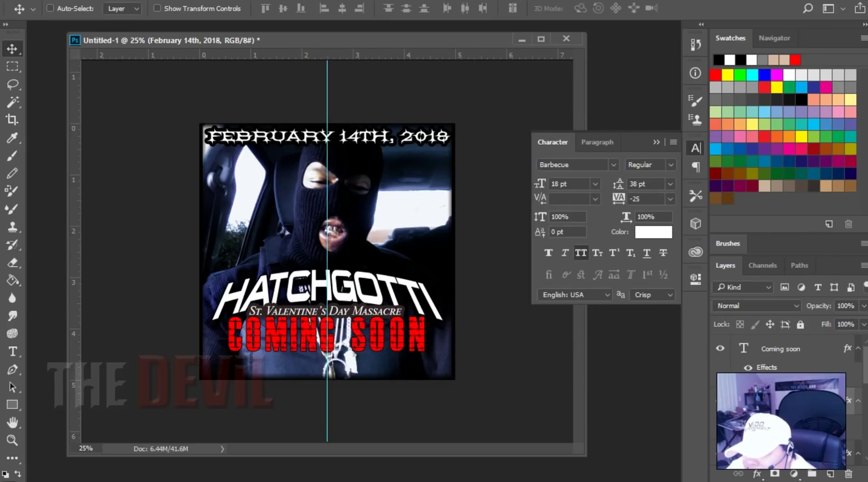
Step: Set the text colour of the February 14th, 2018 line to red (ff0000)
left_click(653, 232)
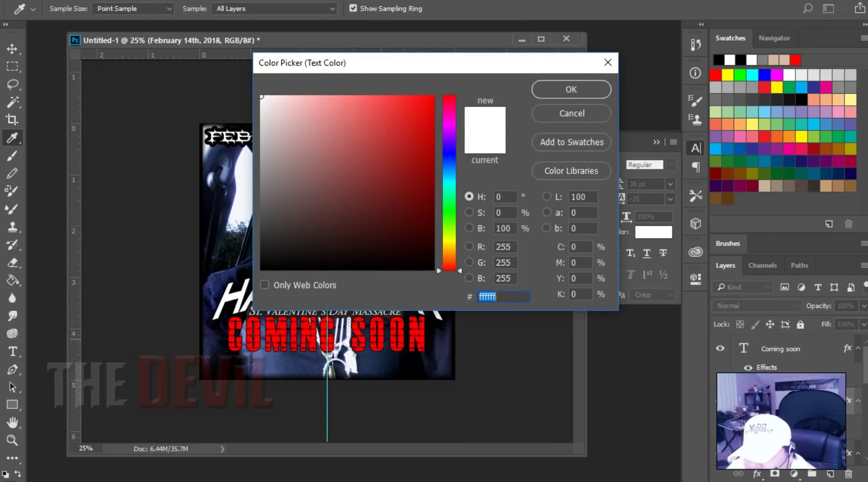
type("ff0000")
key("Return")
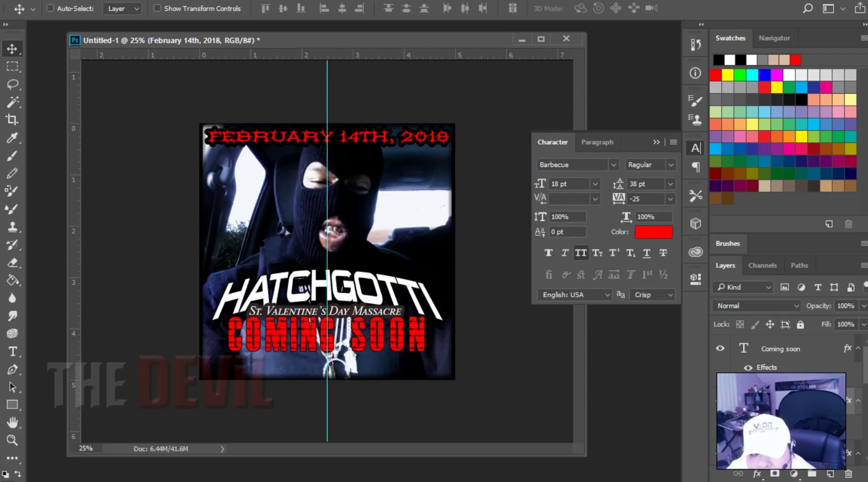
Step: Move the February 14th, 2018 line directly below COMING SOON and set its text colour to white (ffffff)
left_click_drag(394, 137, 394, 361)
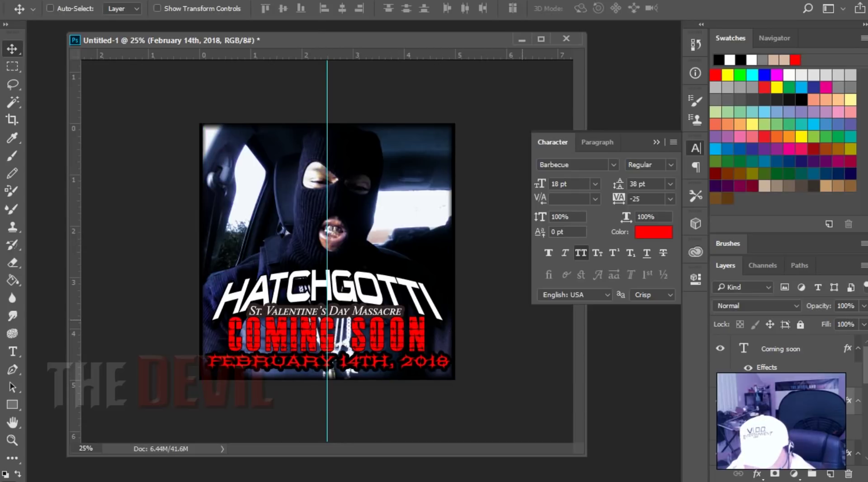
left_click(653, 232)
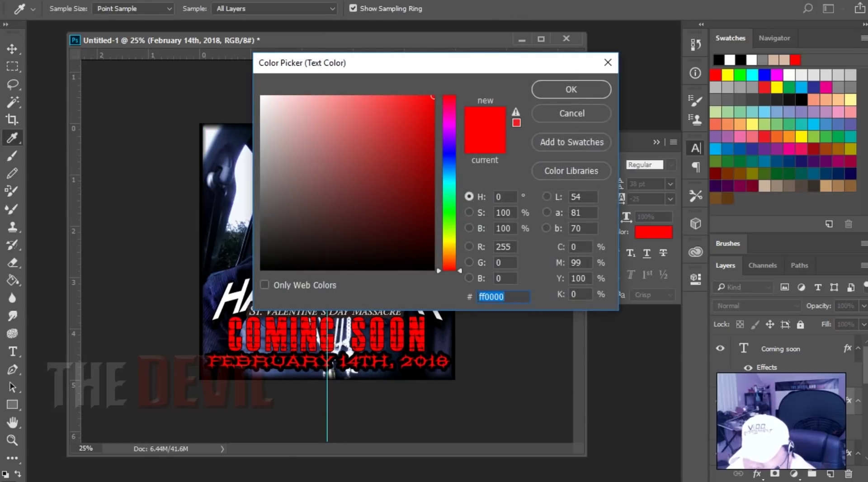
left_click(241, 297)
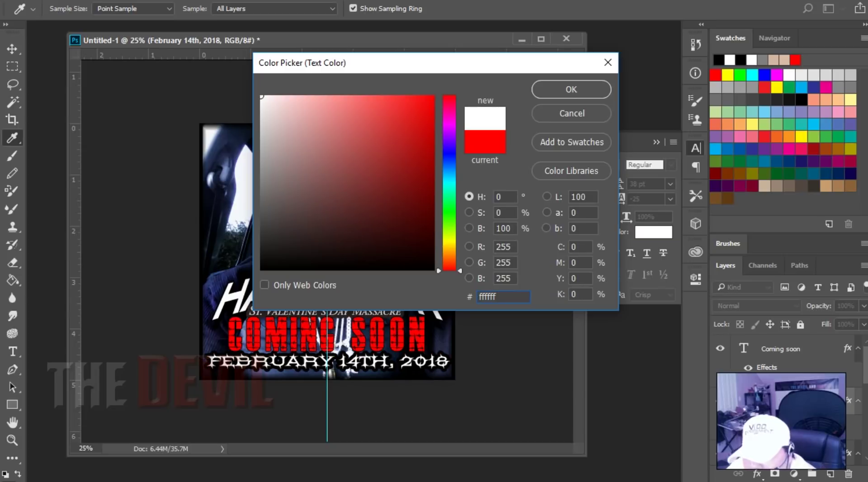
left_click(571, 89)
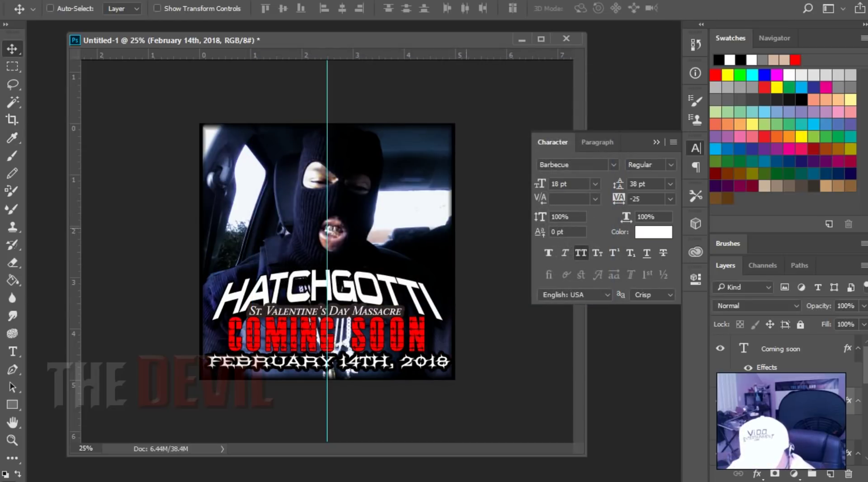
key("Down")
key("Down")
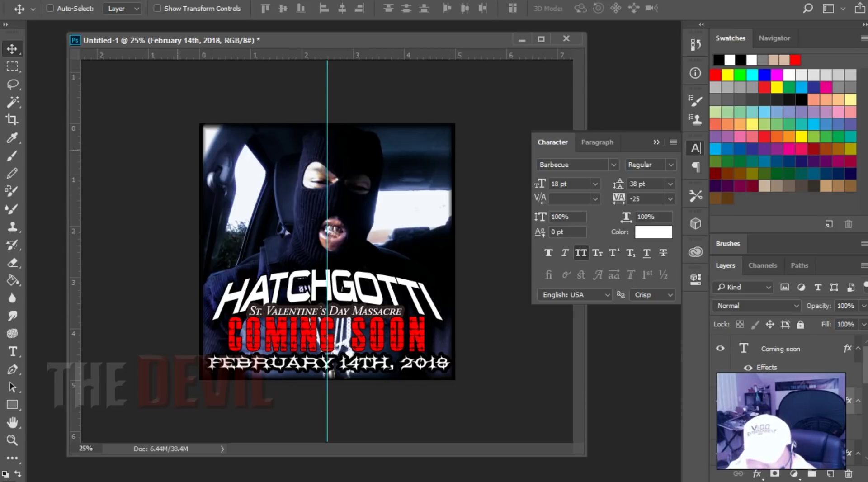
Step: Duplicate the February 14th, 2018 layer and move the copy to the upper edge of the cover
left_click(13, 66)
left_click(12, 49)
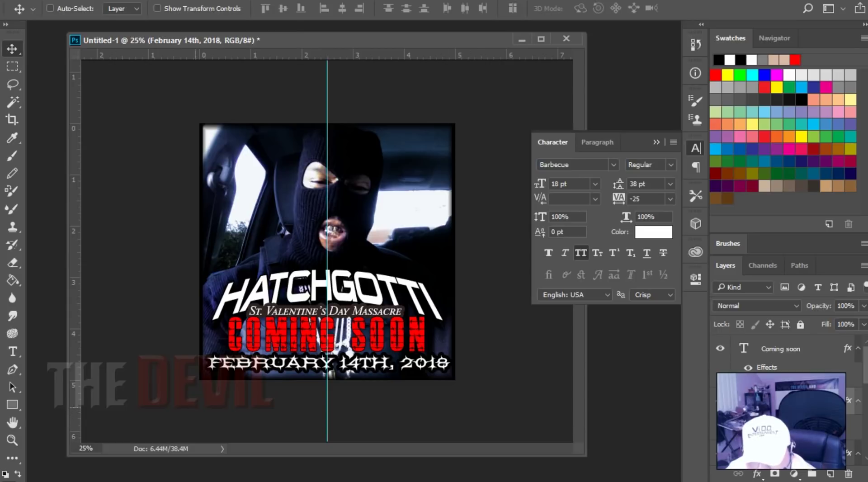
left_click_drag(781, 400, 781, 441)
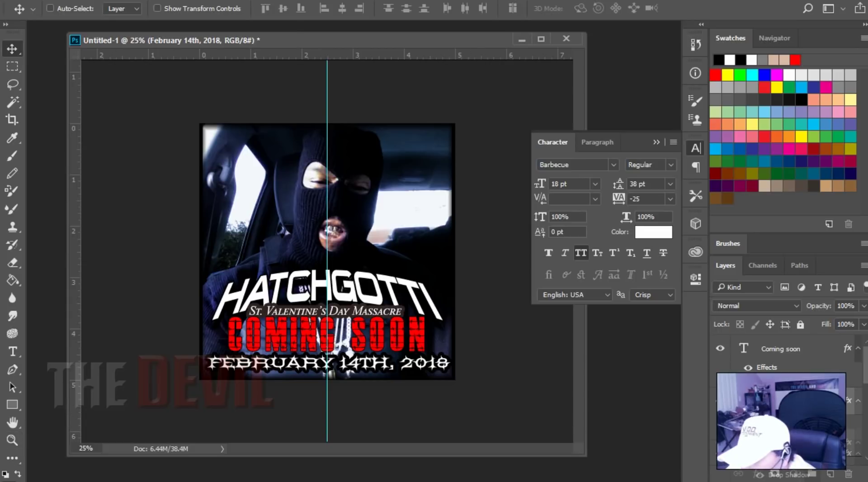
left_click_drag(778, 474, 830, 474)
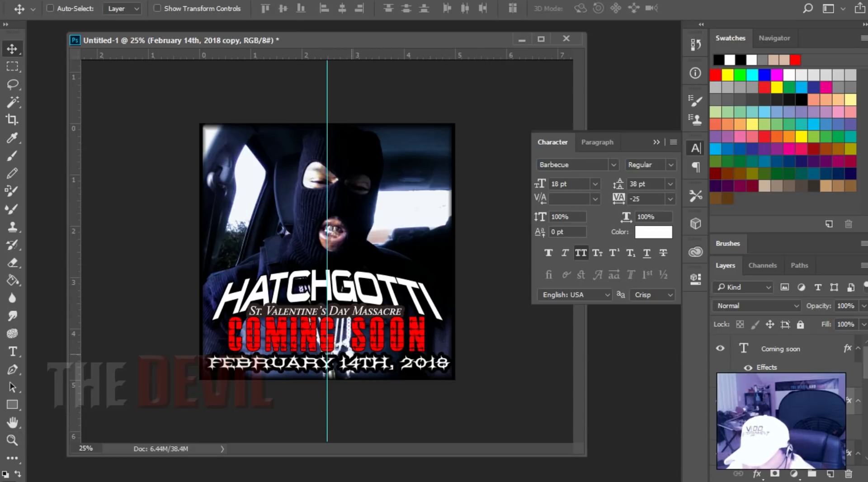
left_click_drag(358, 354, 353, 126)
key("shift+Down")
key("shift+Down")
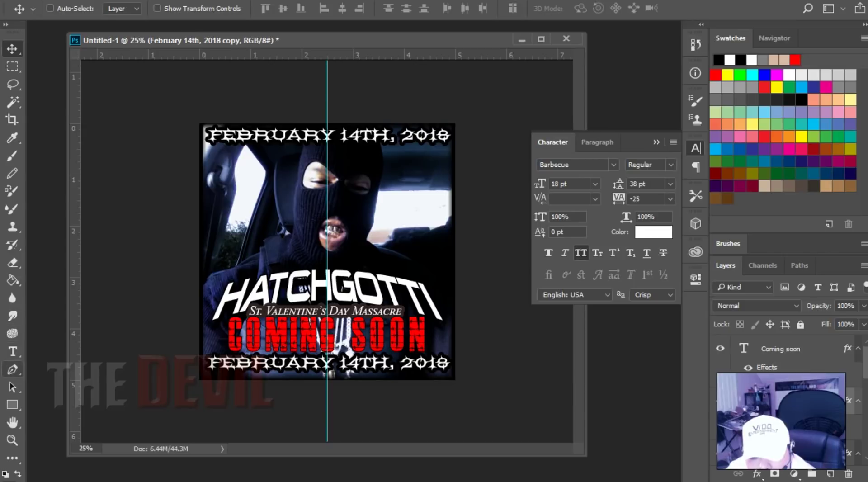
Step: Replace the text of the duplicated date line at the top of the cover with "CME | VI D.O ENT"
left_click(13, 351)
left_click_drag(216, 138, 506, 141)
type("CME")
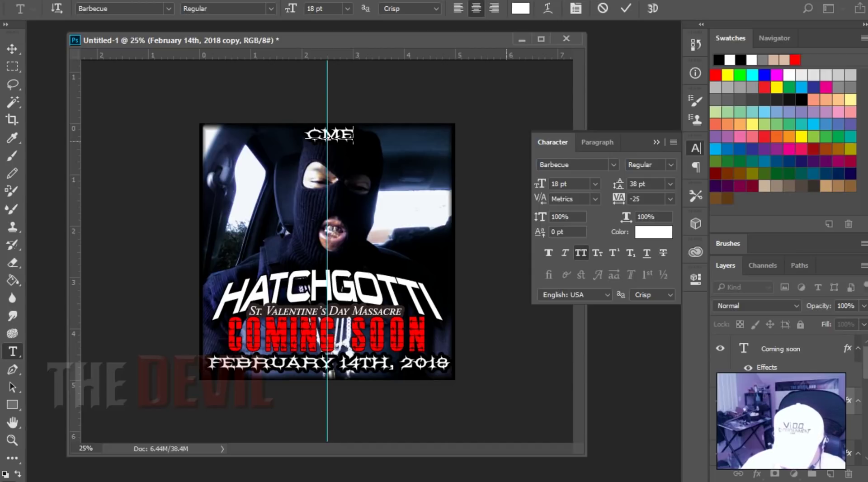
type(" & ")
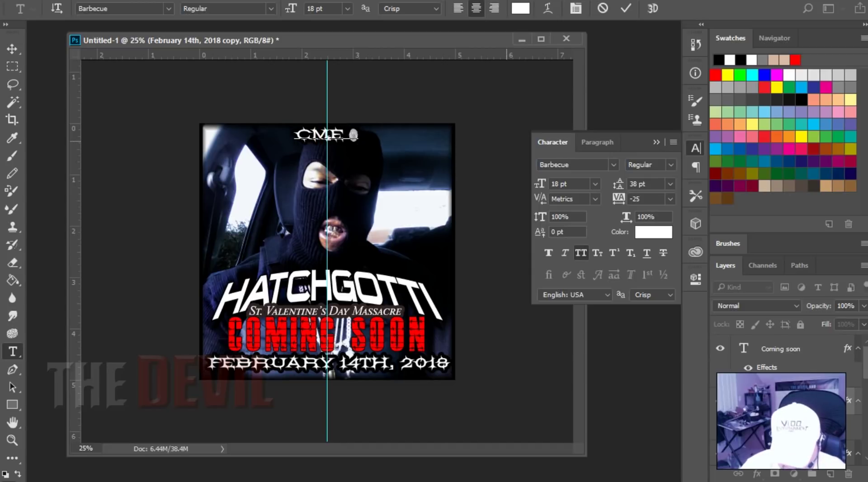
type(" VID")
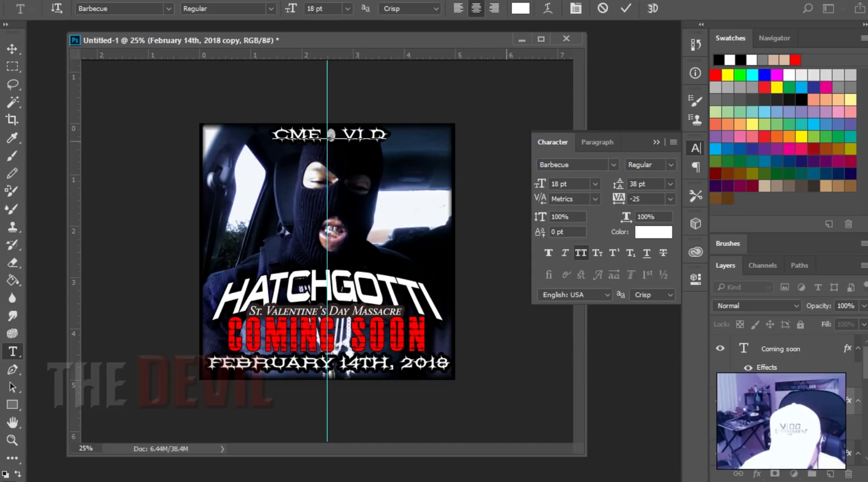
type("O ENTE")
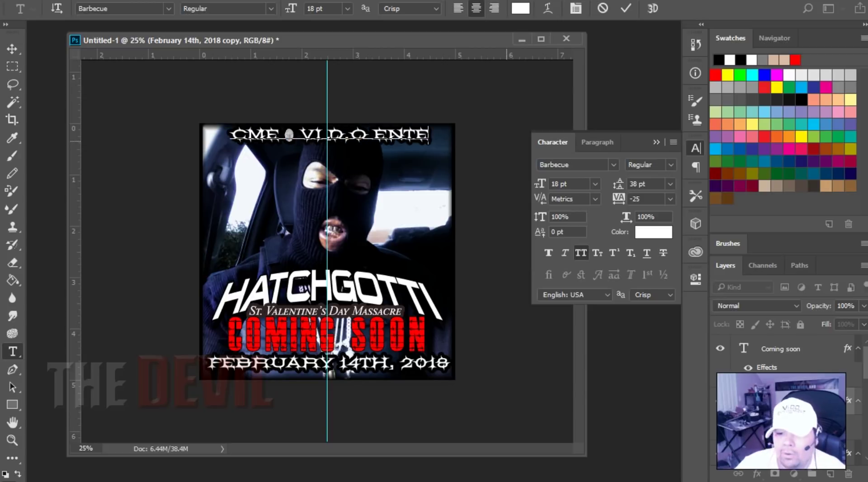
key("BackSpace")
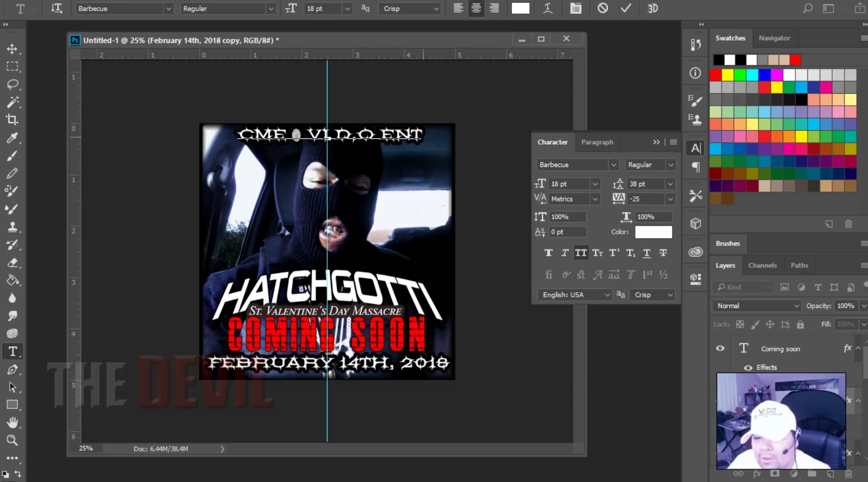
Step: Try fonts such as FortySecond Street NF, Times New Omen, ALAMBRADO INFERNAL, Aliens and Strange Brew on the CME | VI D.O ENT line
key("ctrl+a")
left_click(571, 165)
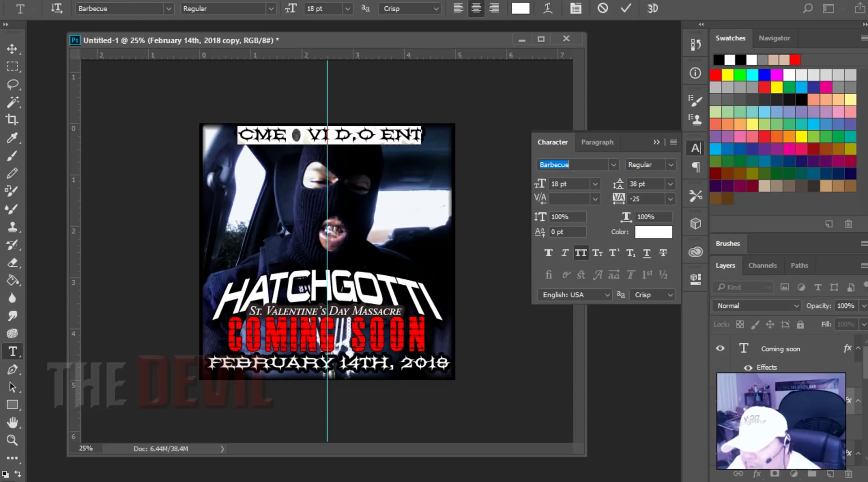
key("Down")
key("Down")
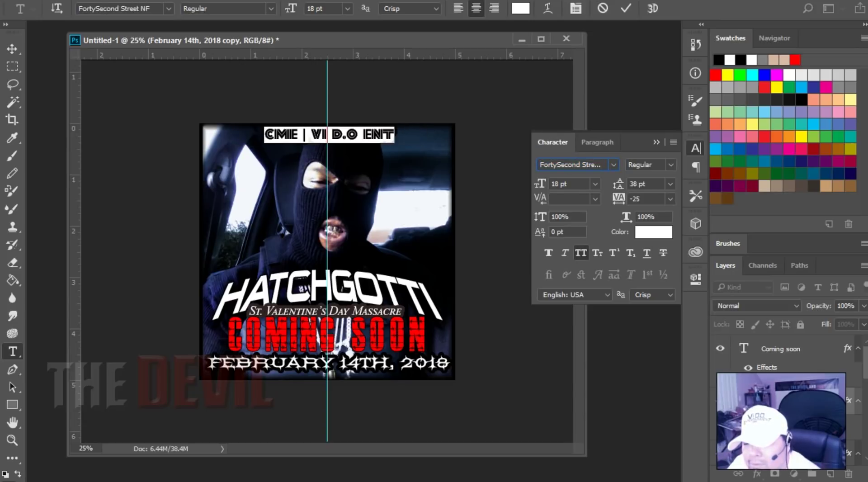
key("Down")
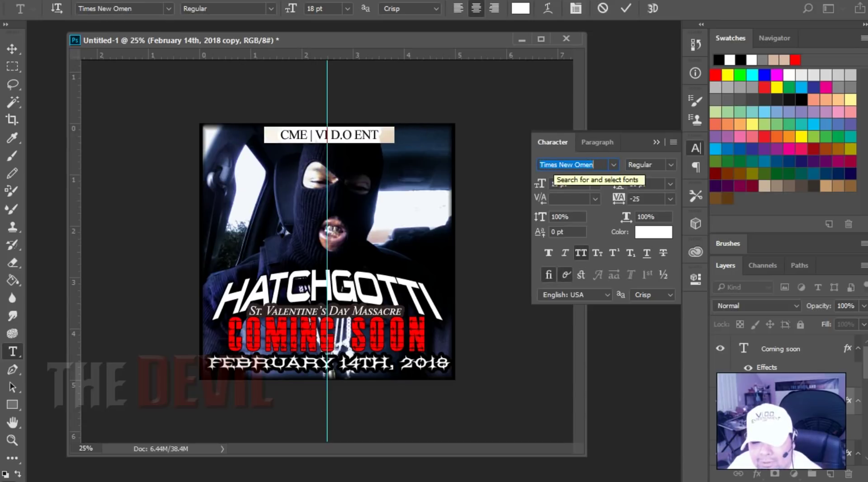
key("Down")
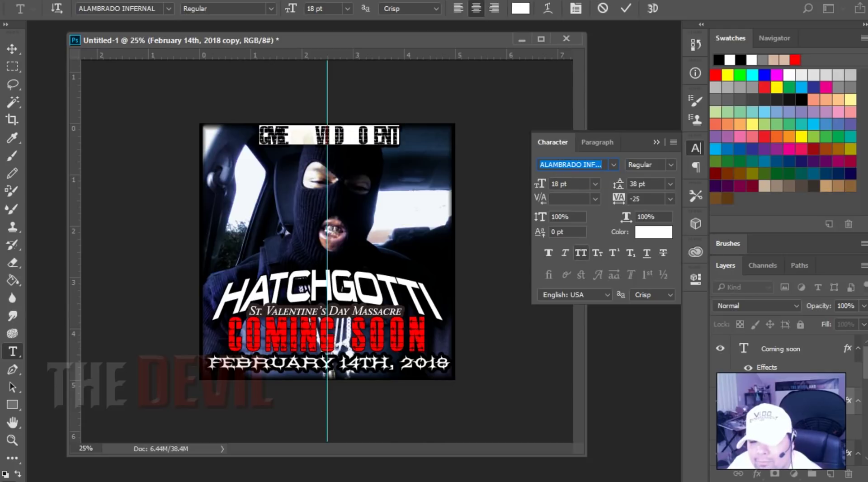
key("Down")
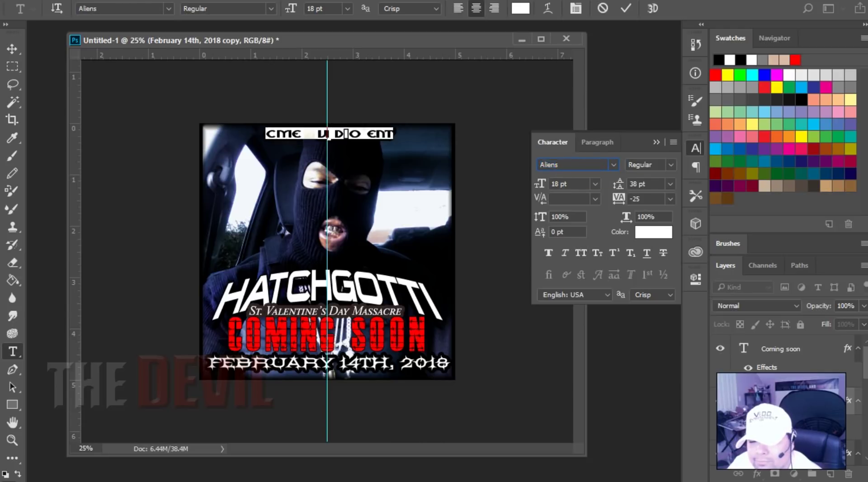
key("Down")
key("Down")
key("Down")
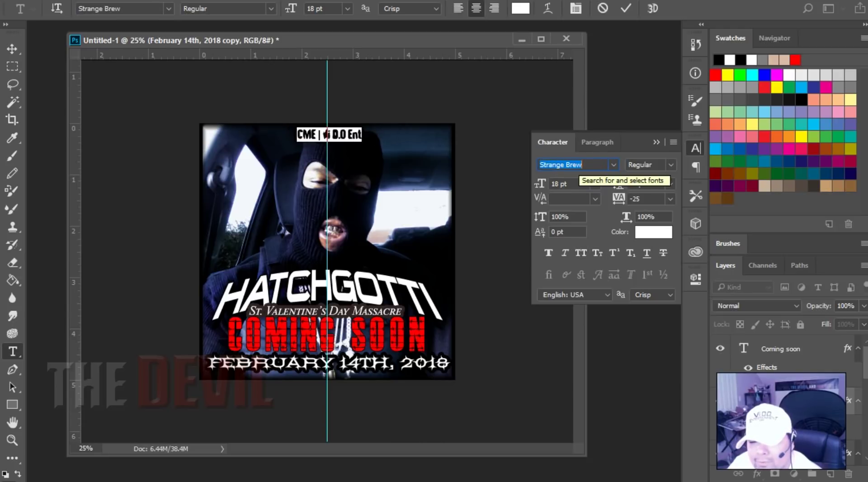
key("Up")
key("Up")
key("Up")
key("Up")
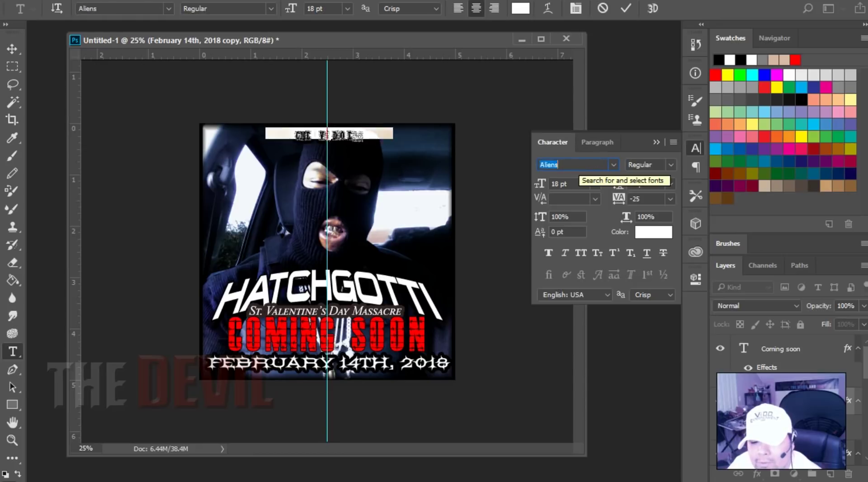
Step: Set the font of the CME | VI D.O ENT line to Impact Regular and apply All Caps
left_click(614, 164)
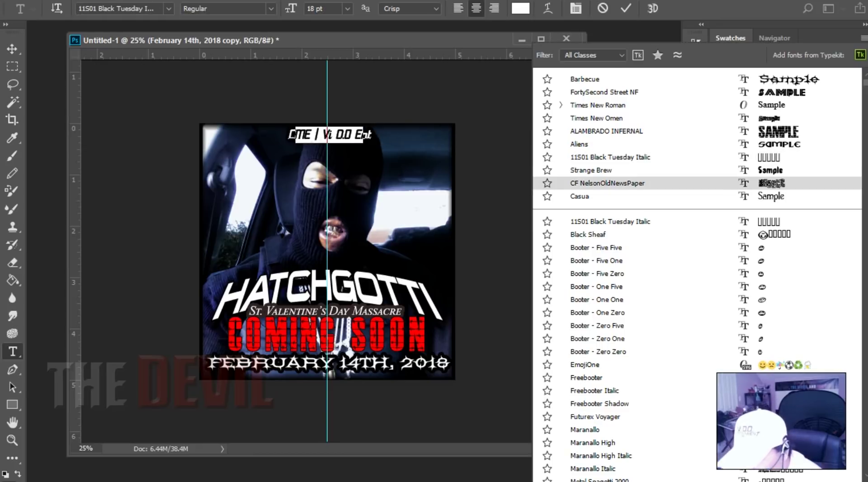
scroll(613, 143, "down", 5)
scroll(606, 271, "down", 9)
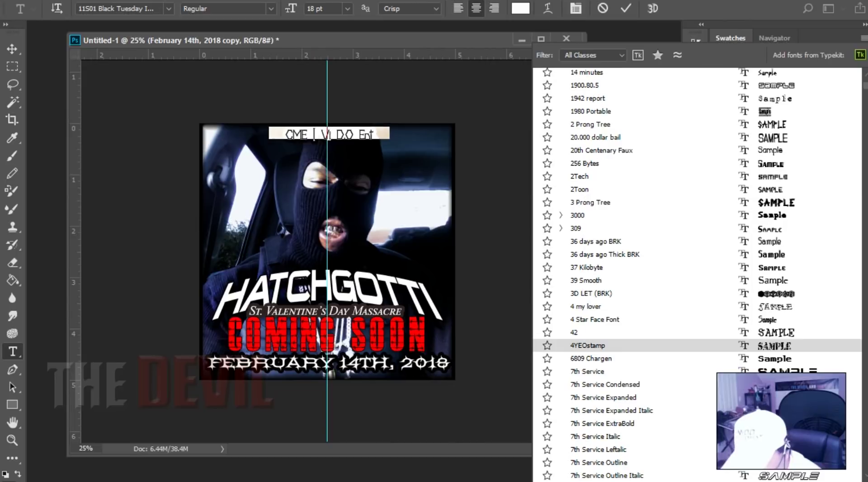
scroll(606, 384, "down", 20)
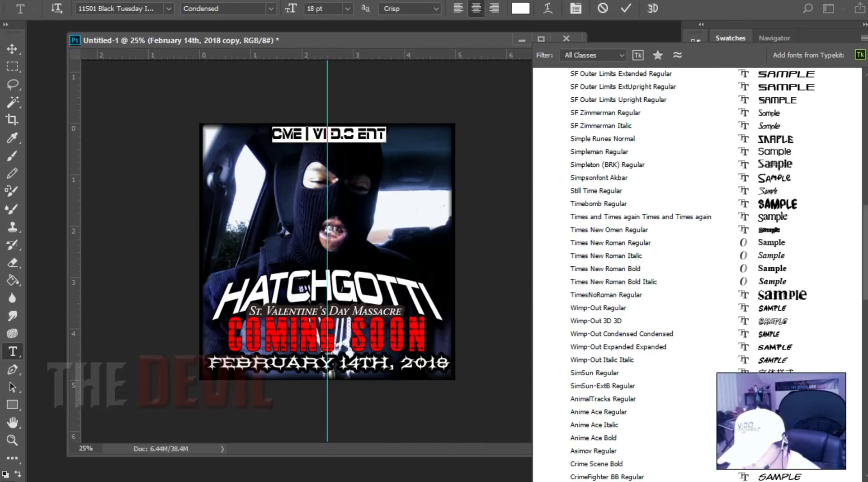
type("p")
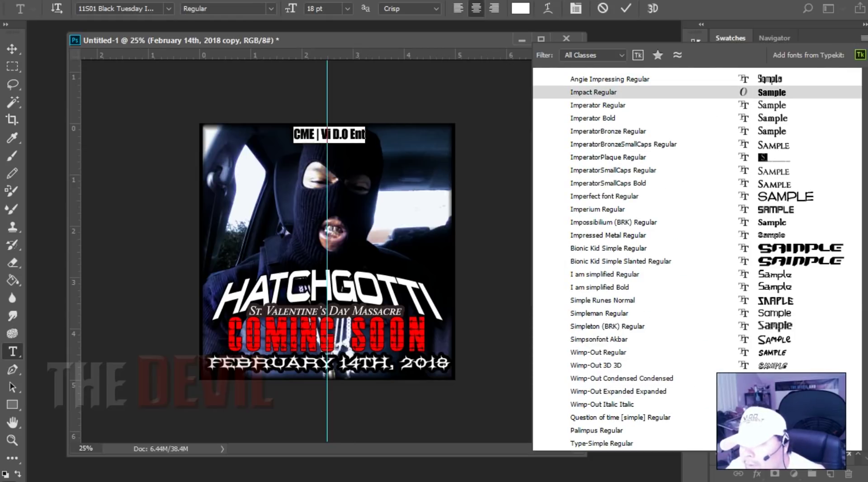
key("Return")
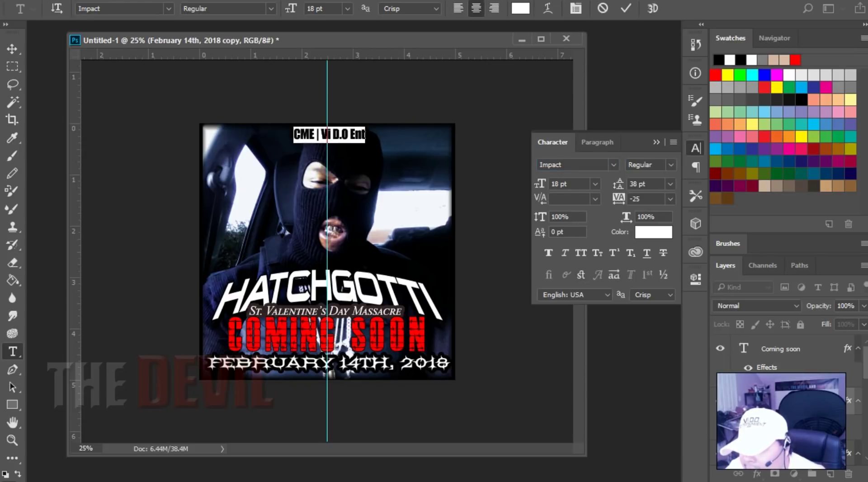
left_click(581, 253)
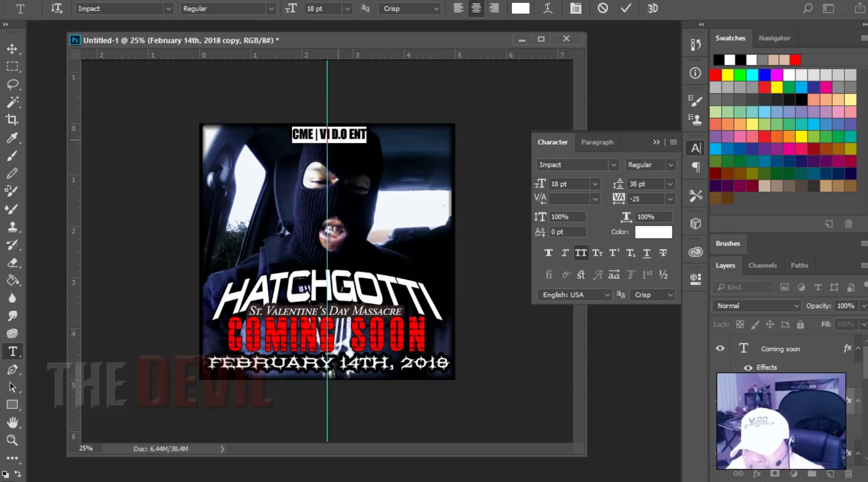
left_click(329, 136)
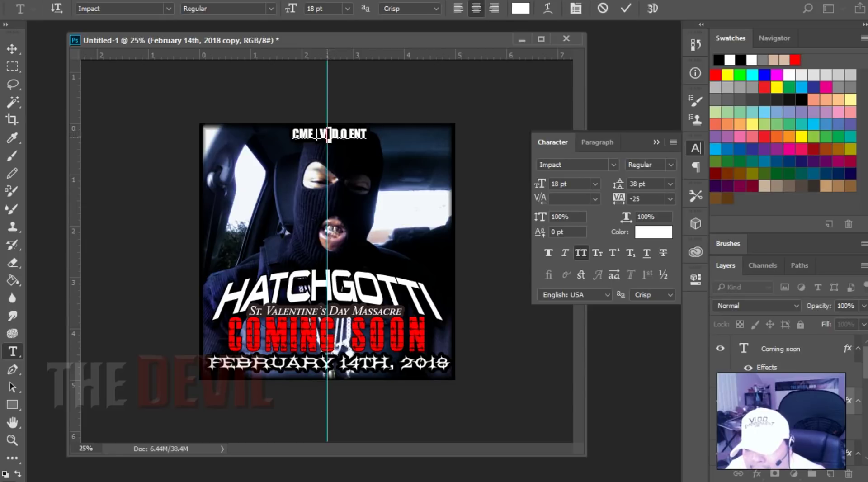
left_click(581, 253)
left_click(349, 132)
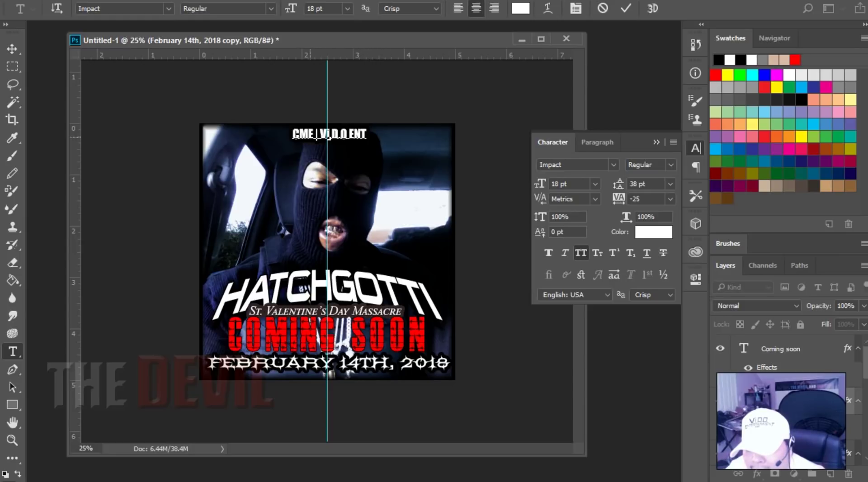
Step: Expand the CME | VI D.O ENT line to read "COLD MUSIK ENETERINAMNT | VI D.O ENTERTAINMENT"
left_click(299, 135)
type("OLD")
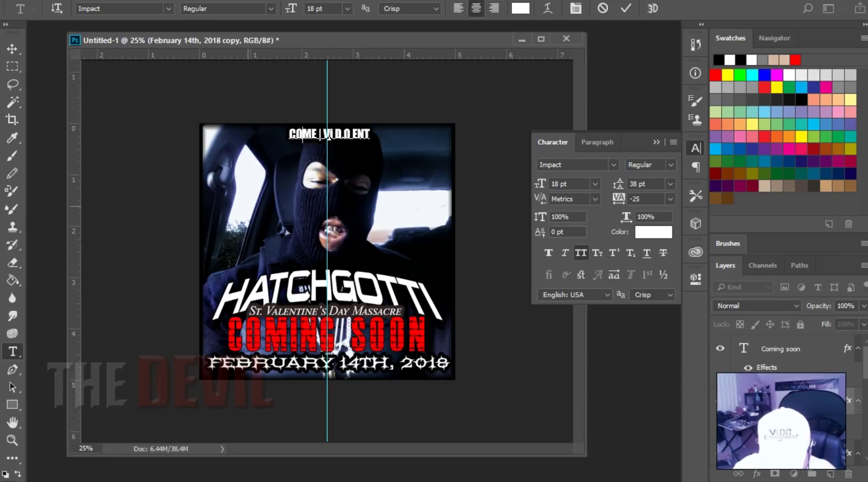
type(" M")
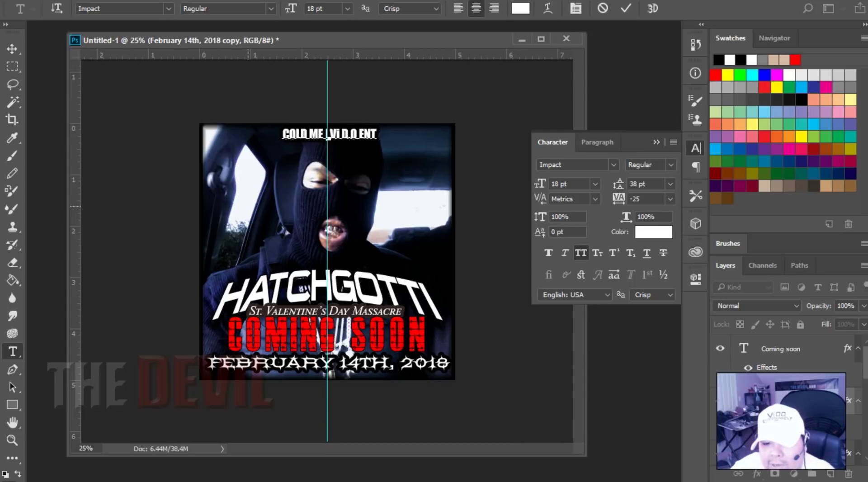
type("USIK E")
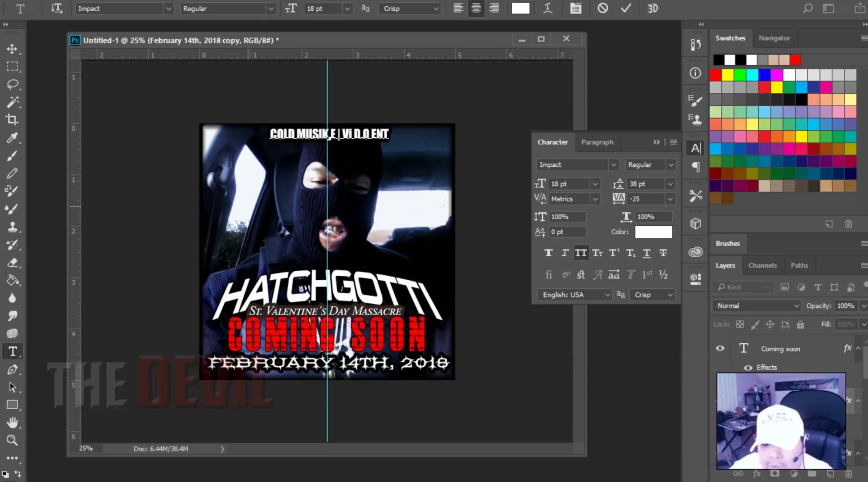
type("NETERINAMNT")
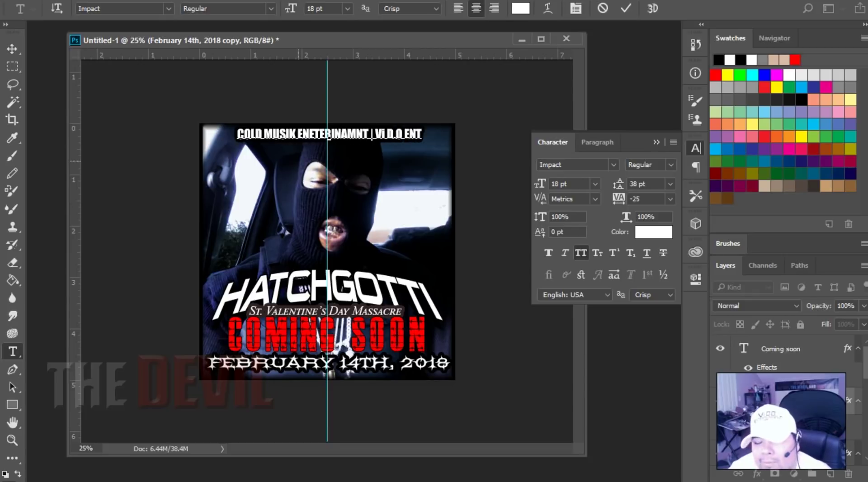
left_click(422, 138)
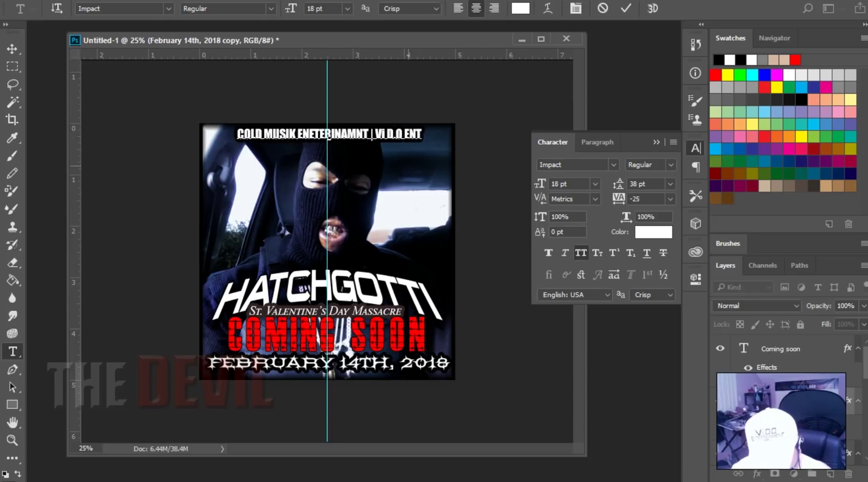
type("ERTAINMENT")
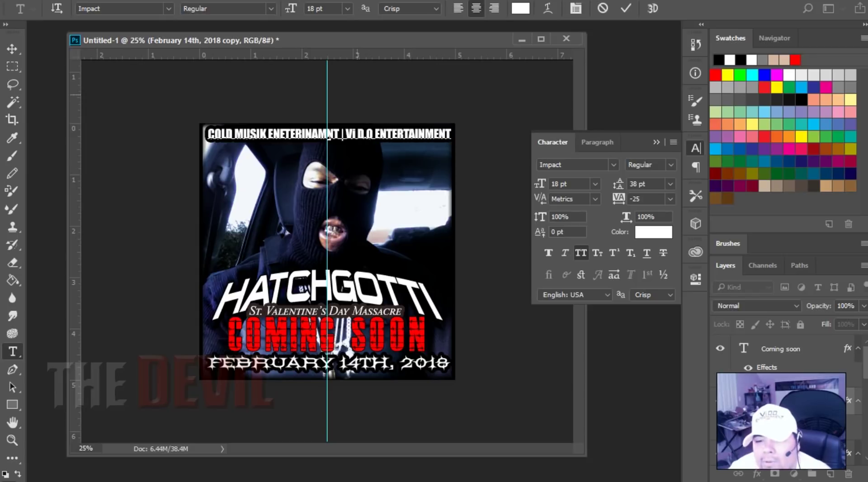
Step: Delete the extra E near the start of the misspelled word ENETERINAMNT in the top line
left_click_drag(206, 136, 482, 140)
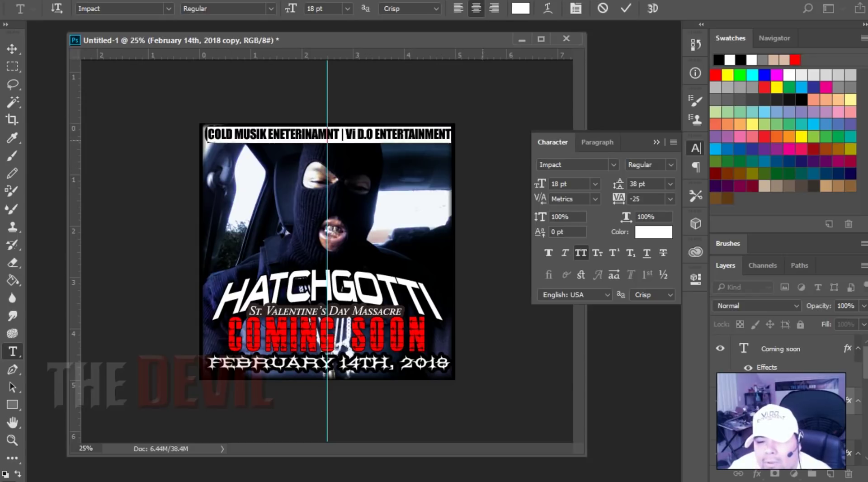
left_click(305, 135)
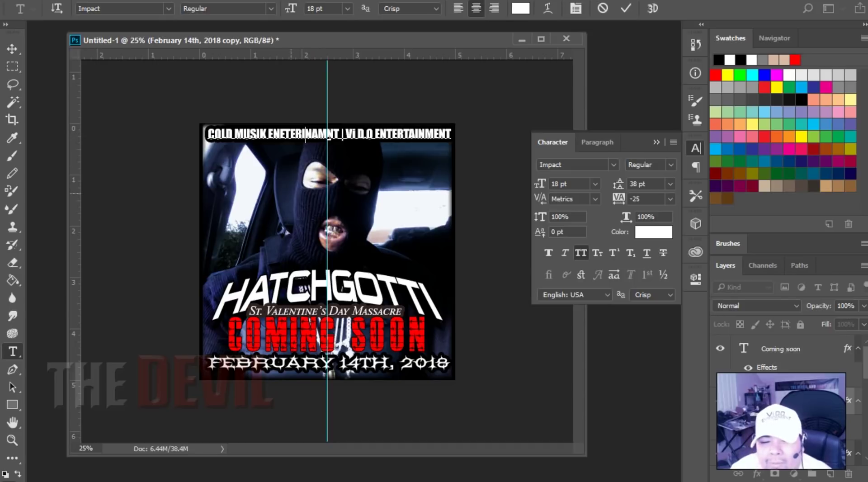
key("Left")
key("Left")
key("Left")
key("Left")
key("Left")
key("Delete")
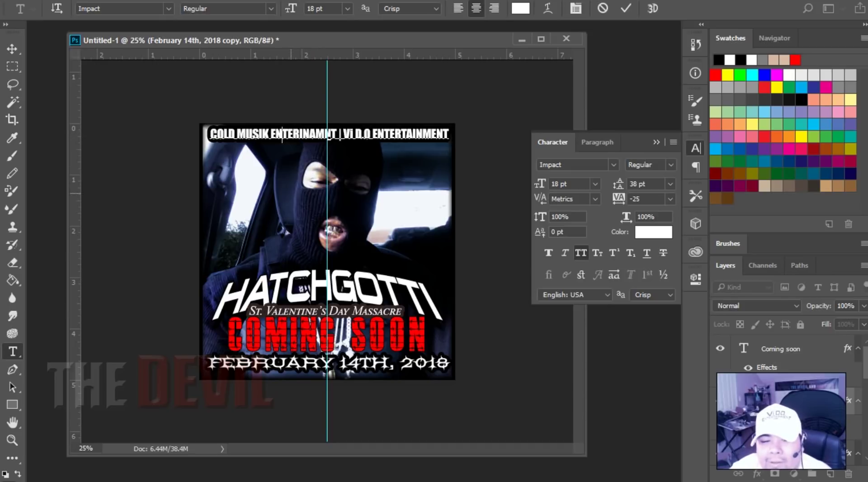
Step: Correct the rest of the misspelled word after COLD MUSIK so that it reads ENTERTAINMENT
key("Right")
key("Right")
key("Right")
key("Right")
key("Right")
key("Right")
key("Right")
key("BackSpace")
key("BackSpace")
key("BackSpace")
key("BackSpace")
key("BackSpace")
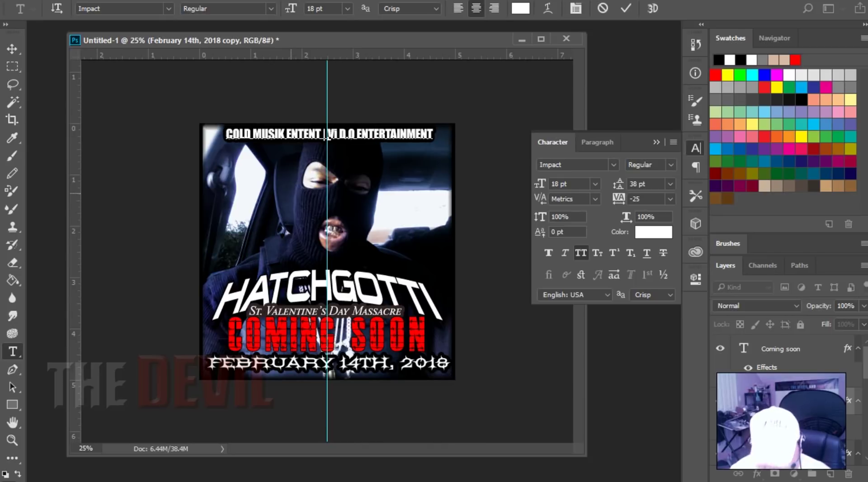
type("RTAINME")
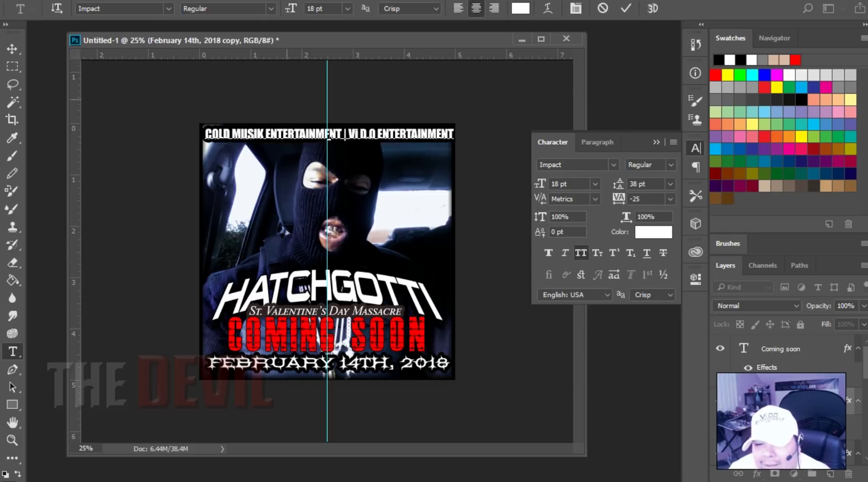
Step: Apply All Caps to the entire COLD MUSIK ENTERTAINMENT | VI D.O ENTERTAINMENT line and set its font size to 10 pt
left_click_drag(205, 134, 490, 135)
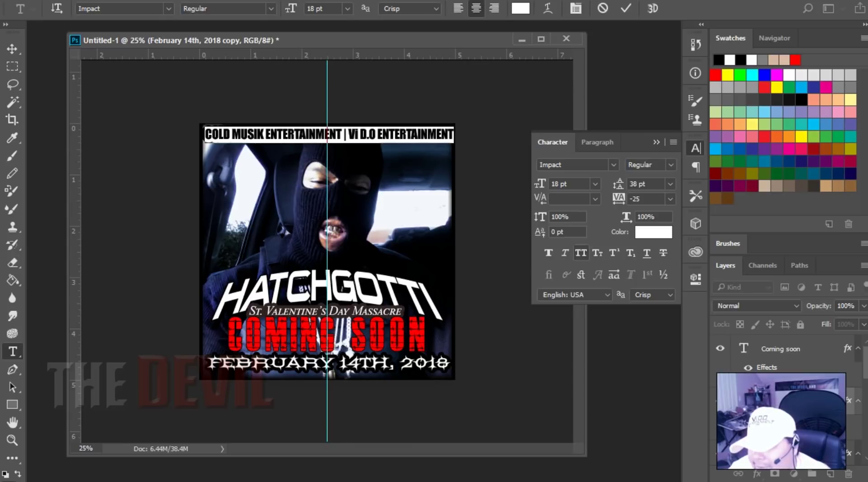
key("ctrl+shift+k")
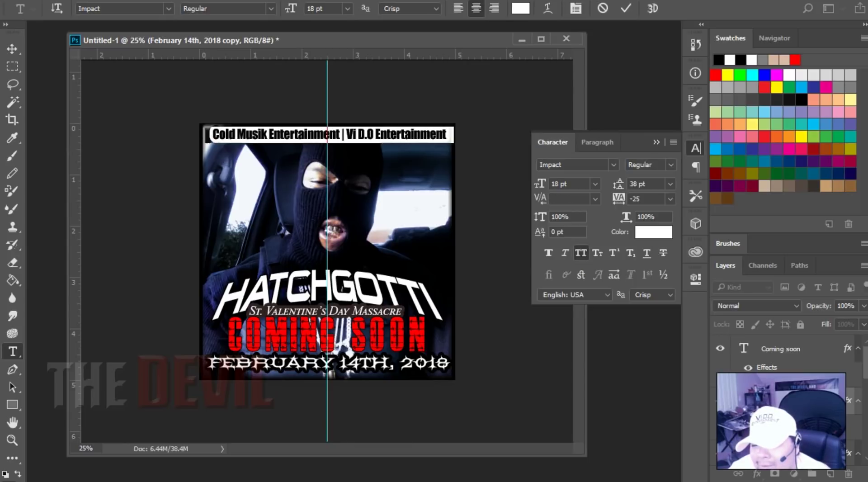
key("ctrl+shift+k")
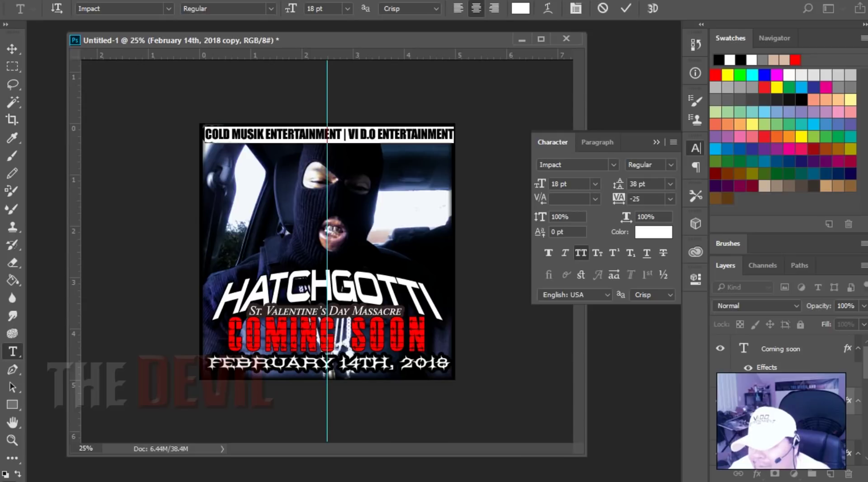
left_click(595, 183)
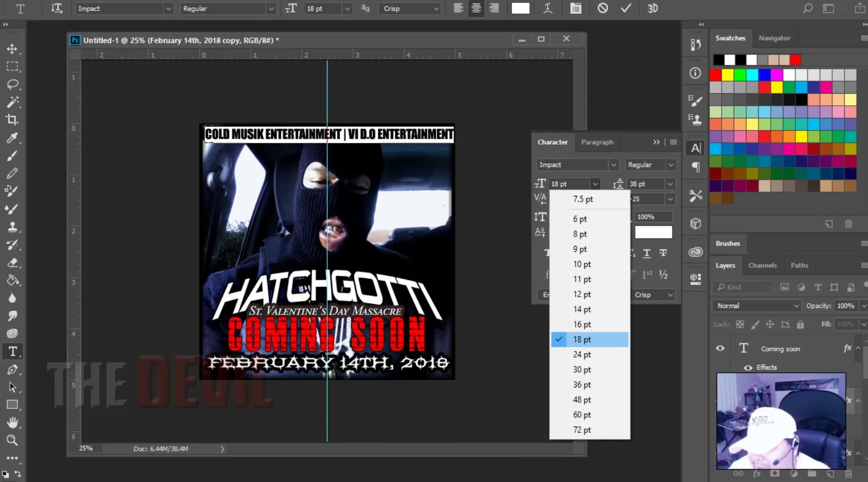
key("Up")
key("Up")
key("Up")
key("Up")
key("Return")
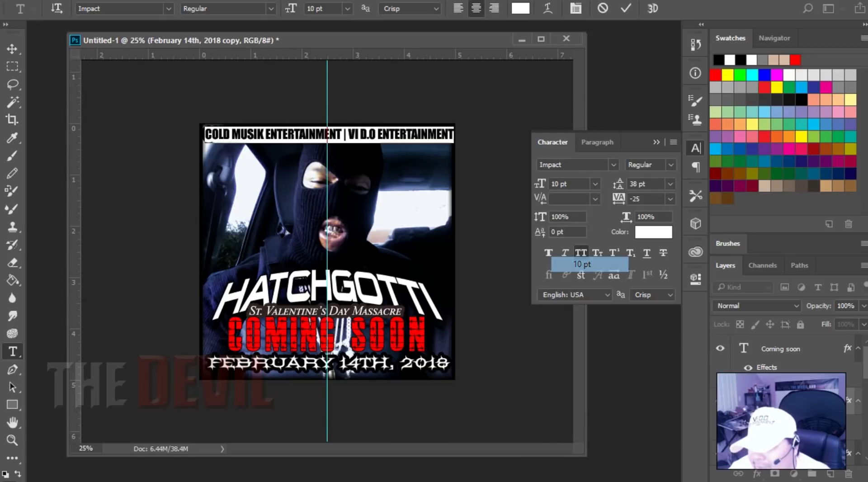
Step: Set the tracking of the COLD MUSIK ENTERTAINMENT | VI D.O ENTERTAINMENT line to 50 and its leading to Auto
left_click(670, 199)
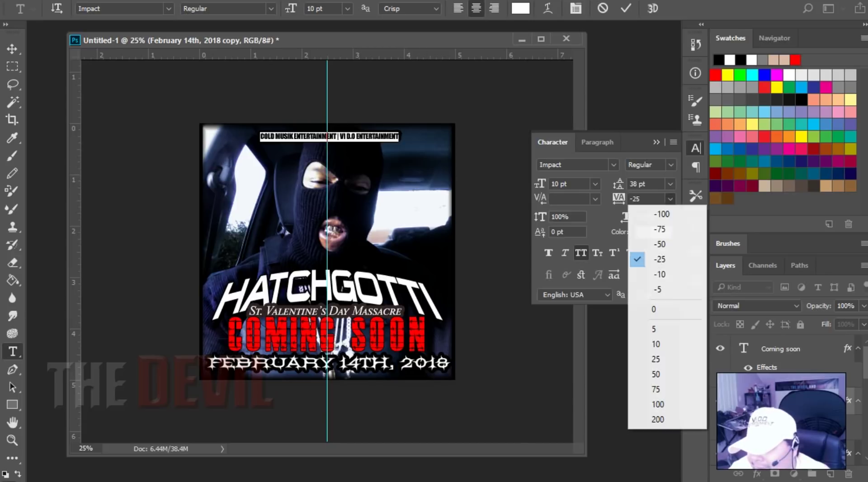
left_click(667, 374)
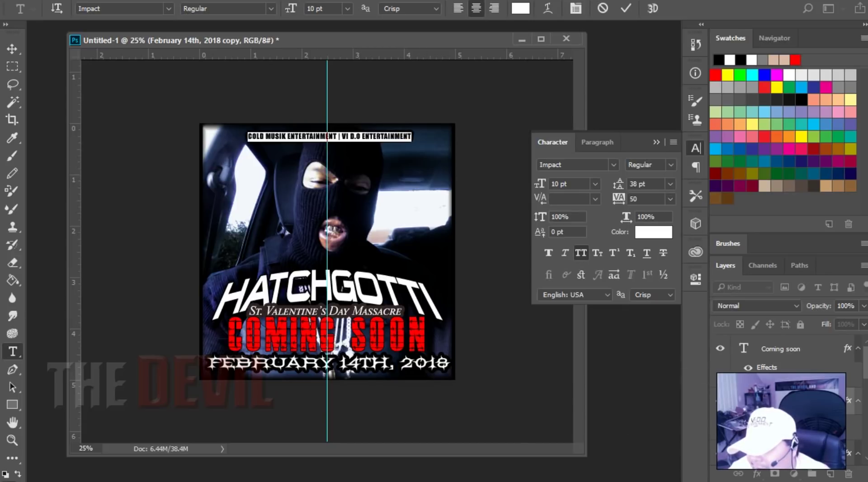
left_click(670, 183)
left_click(651, 200)
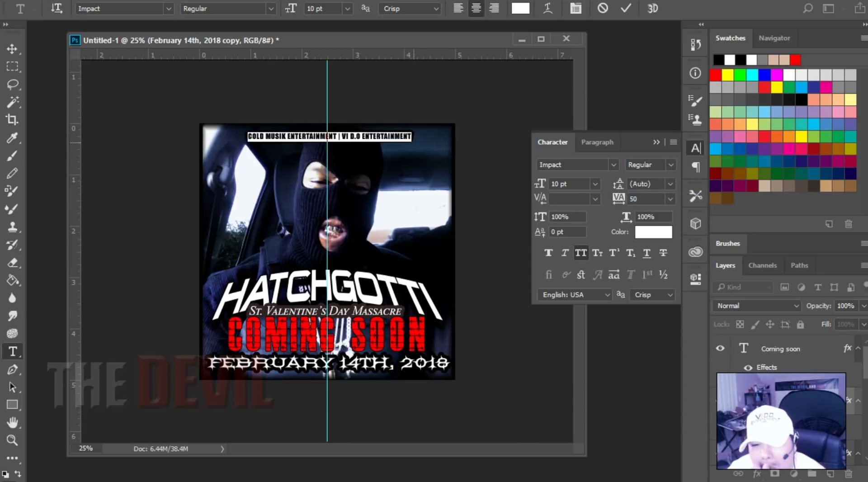
Step: Set the tracking of the COLD MUSIK ENTERTAINMENT | Vi D.O ENTERTAINMENT line to 100 and commit the text
left_click(670, 198)
key("Down")
key("Down")
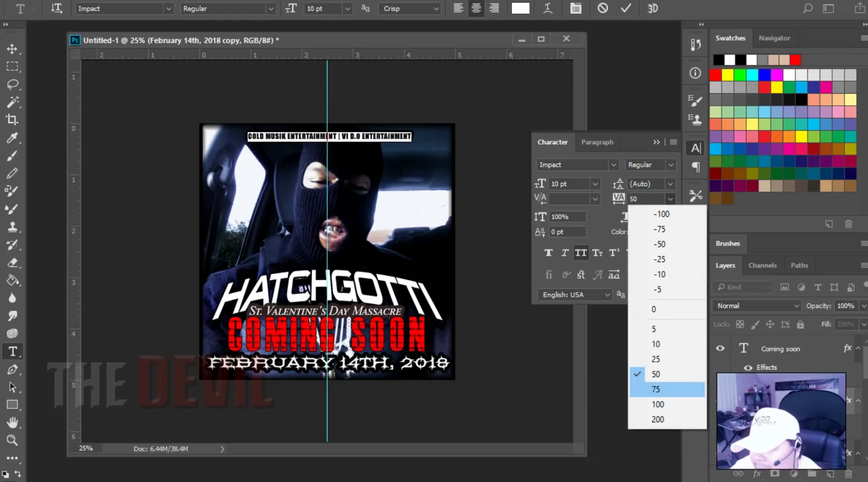
key("Return")
left_click(374, 138)
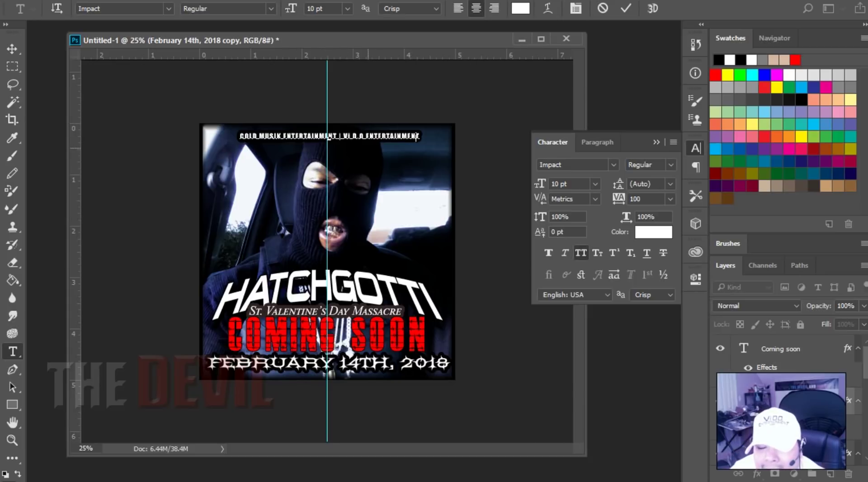
key("ctrl+Return")
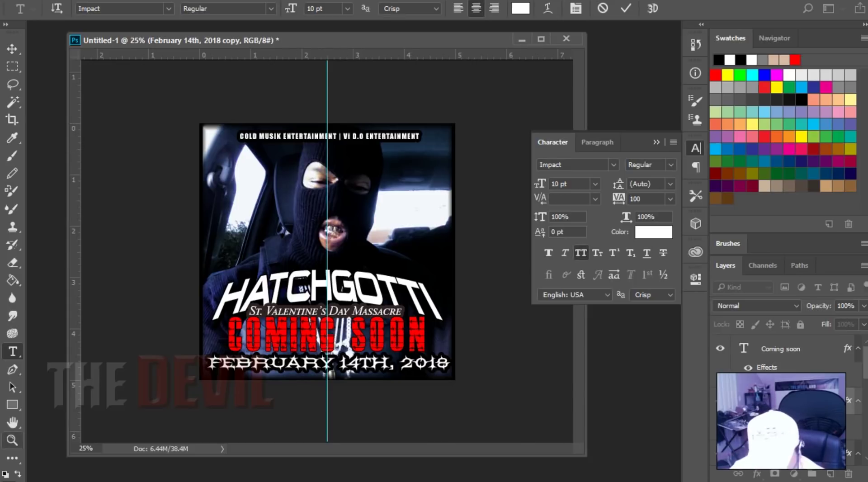
Step: Add the missing period after D.O in the top line and set the tracking of D.O. to -50
double_click(83, 449)
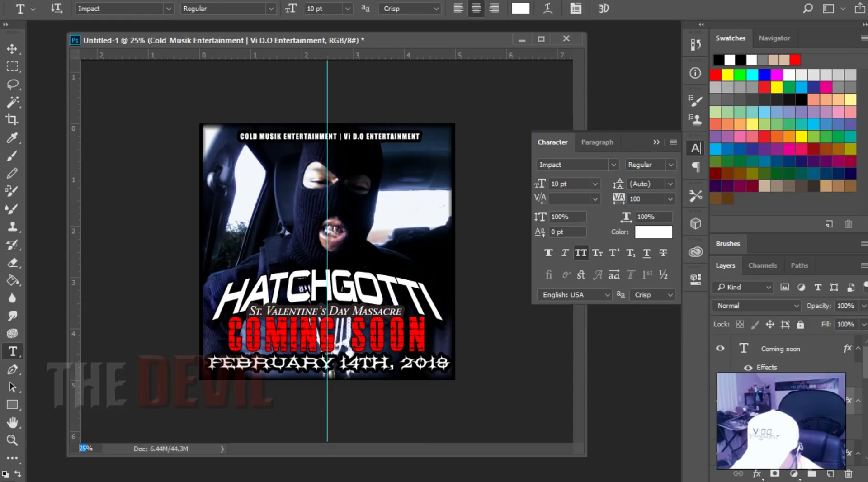
type("50")
key("Return")
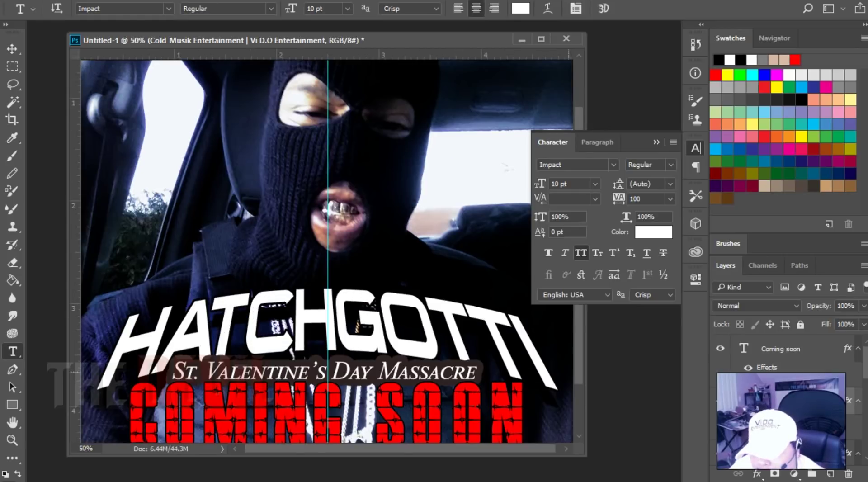
scroll(573, 366, "up", 3)
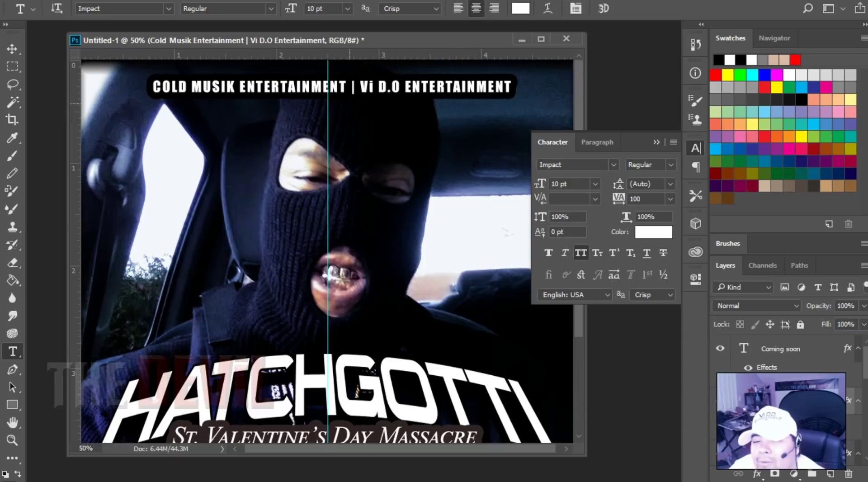
left_click(332, 88)
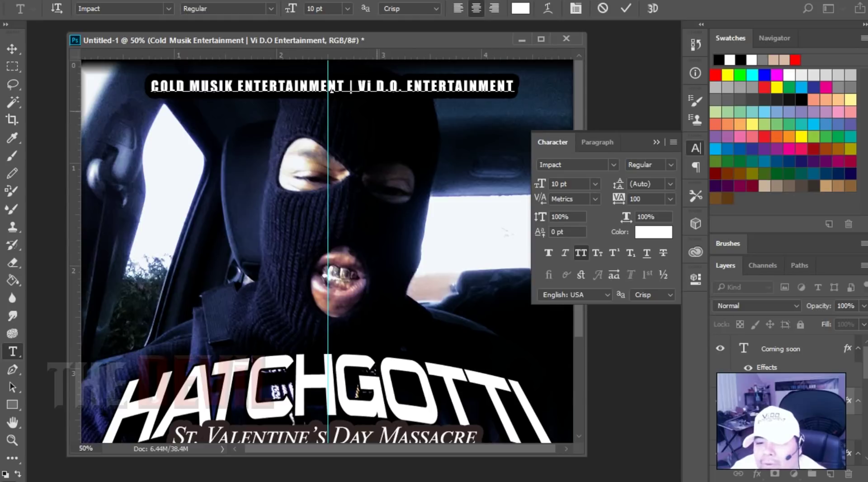
left_click(383, 88)
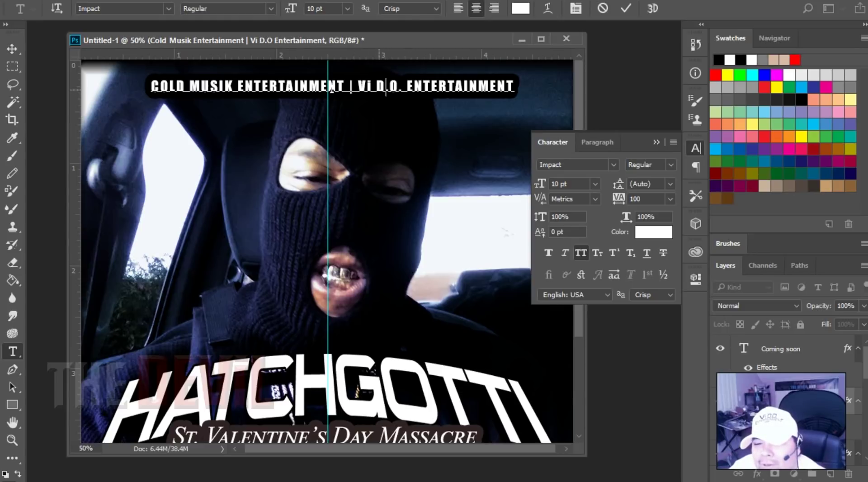
double_click(386, 90)
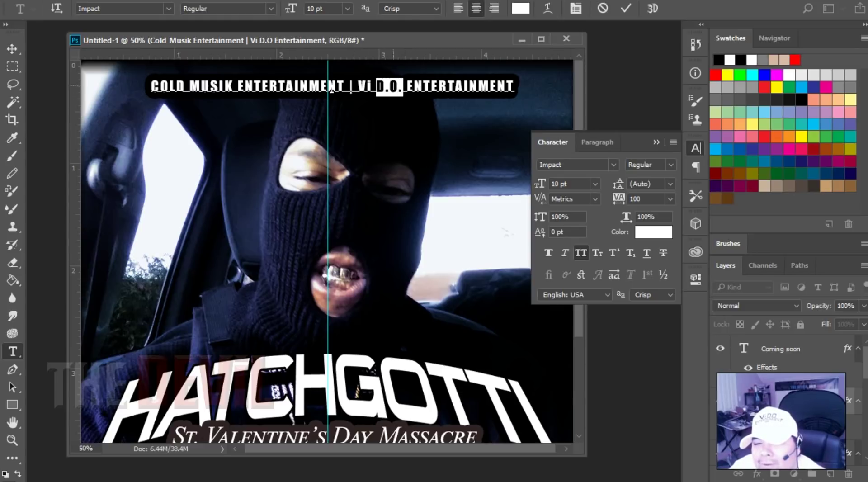
left_click(670, 199)
left_click(647, 244)
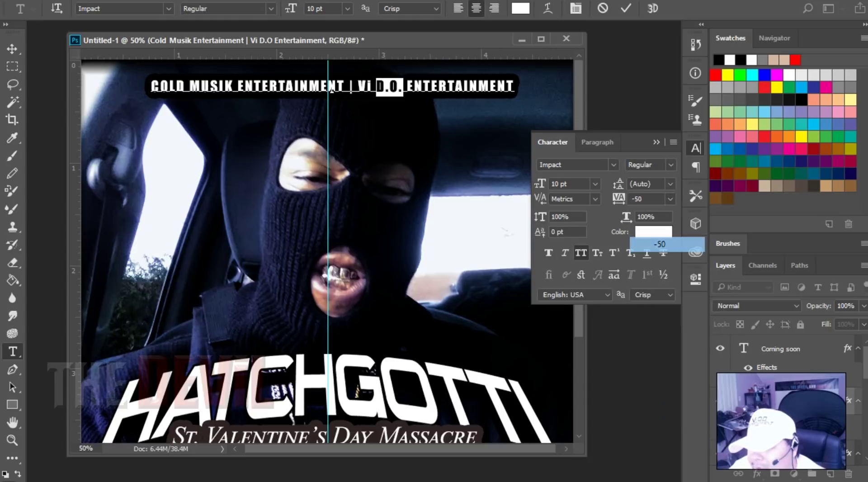
Step: Set the tracking of the letter V in Vi in the top line to -50
left_click(419, 94)
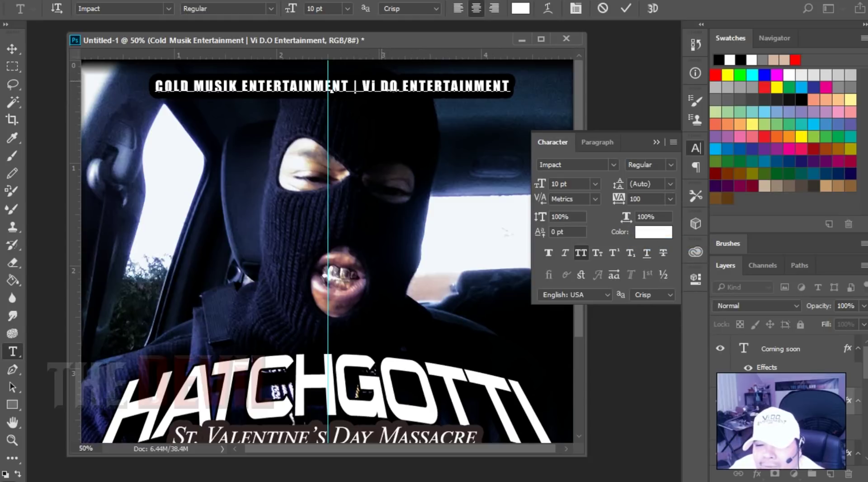
key("Right")
key("Right")
key("Right")
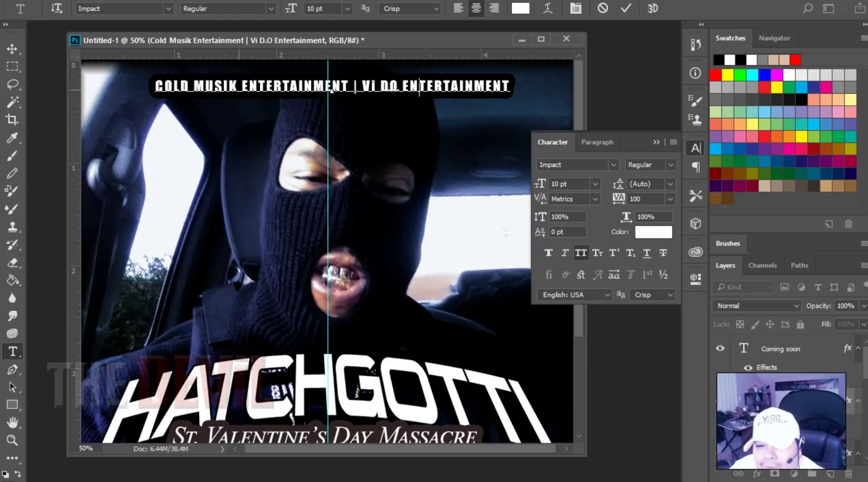
left_click_drag(370, 88, 366, 88)
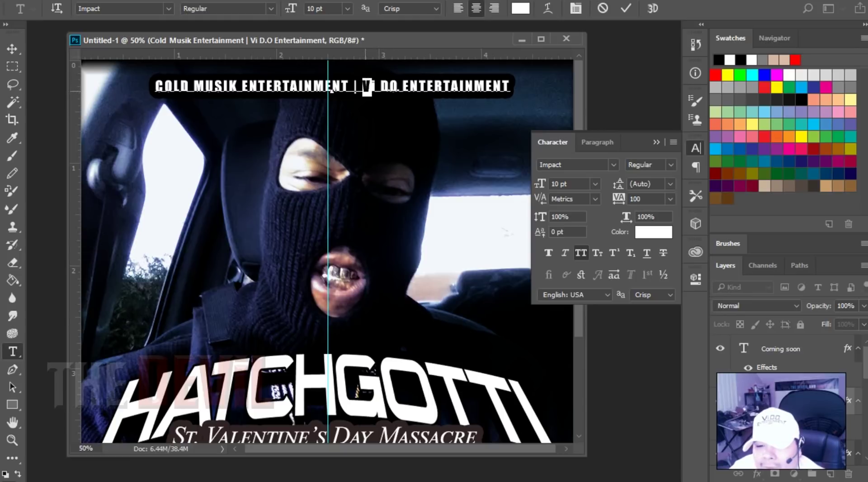
left_click(670, 199)
left_click(651, 244)
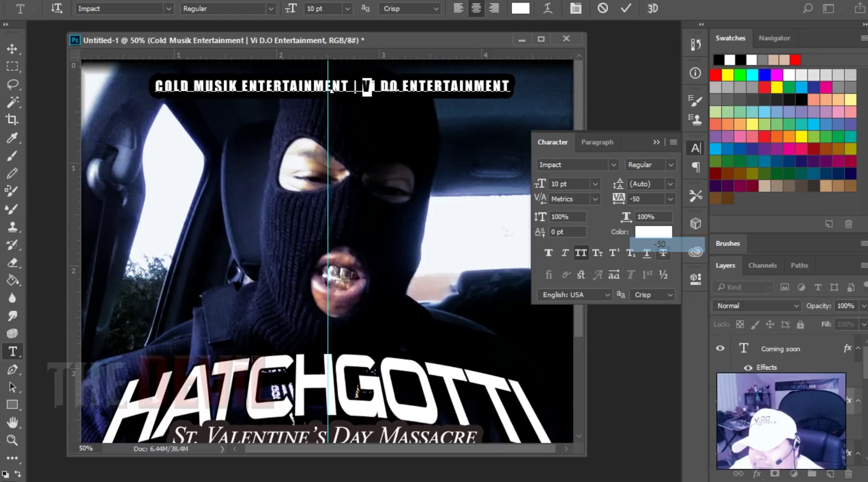
left_click(370, 88)
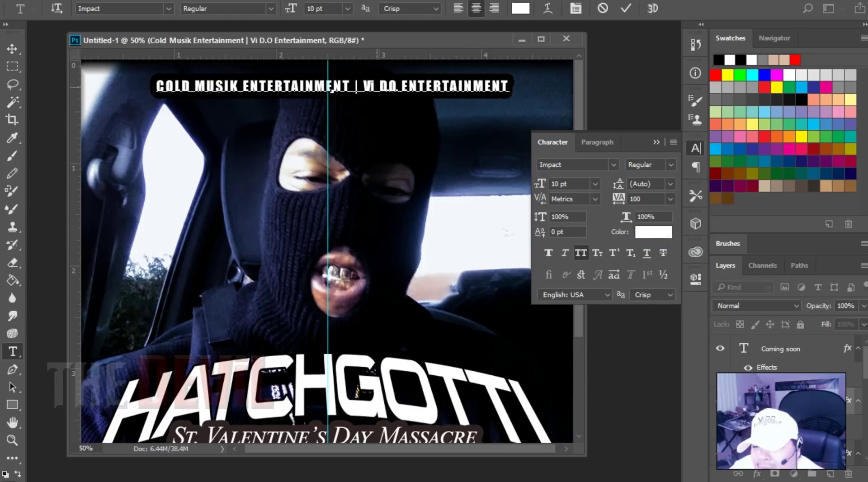
Step: Set the tracking of the V in Vi and of the space before D.O. to 0
left_click_drag(371, 89, 364, 88)
left_click(670, 199)
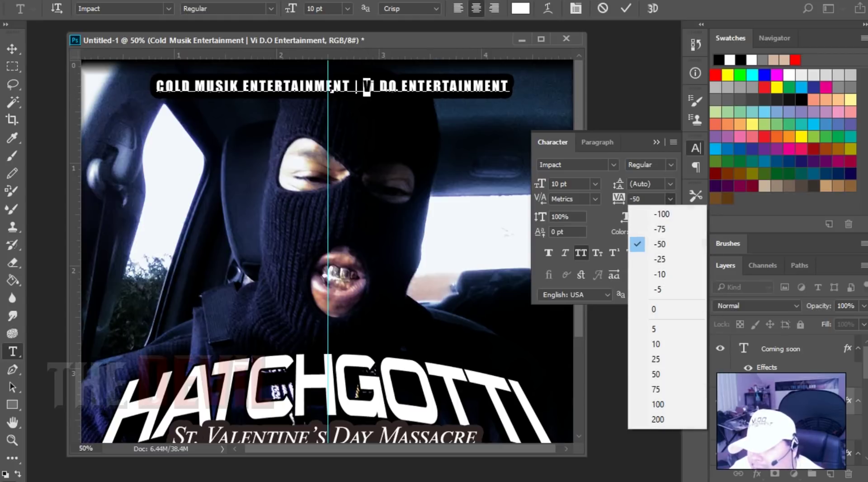
left_click(655, 309)
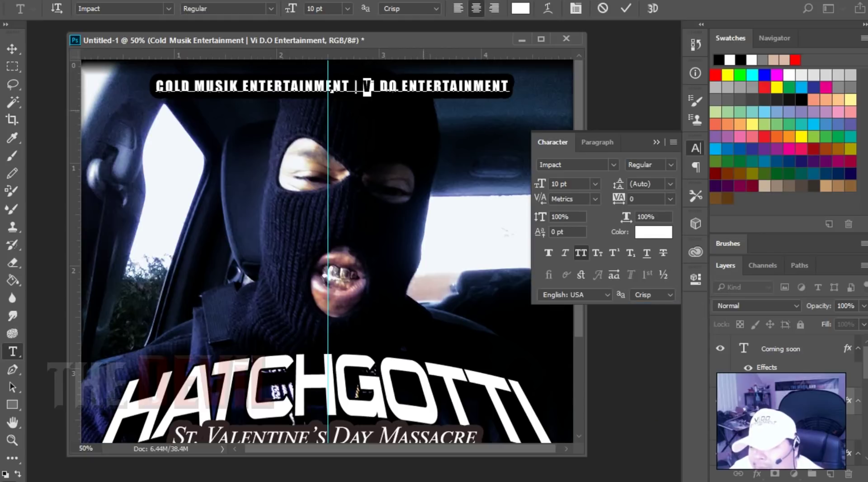
left_click(378, 88)
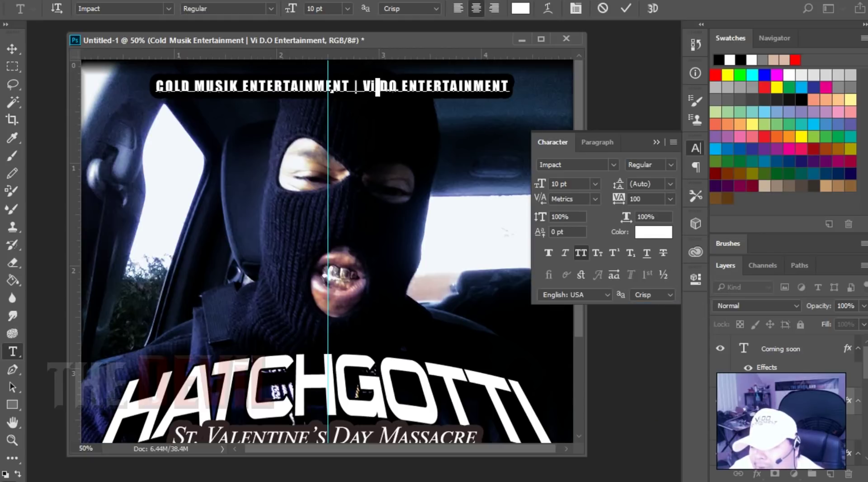
left_click(670, 199)
left_click(656, 309)
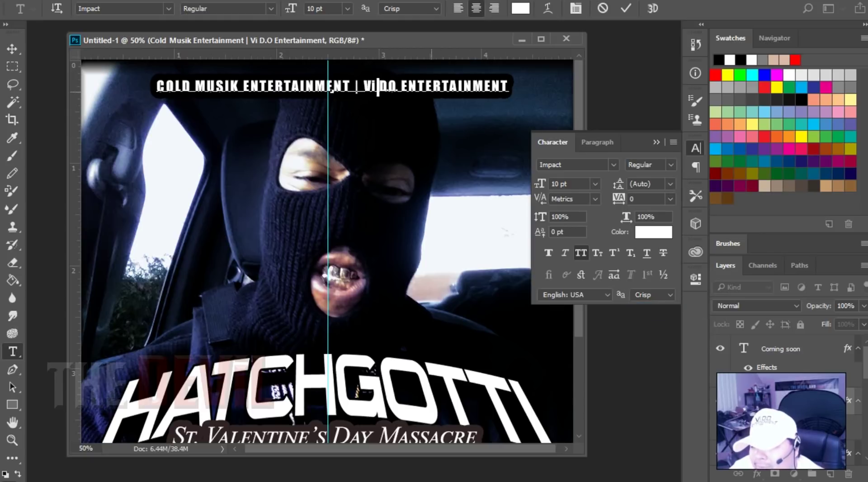
Step: Replace the word ENTERTAINMENT after Vi D.O. with DISTRO
left_click(433, 88)
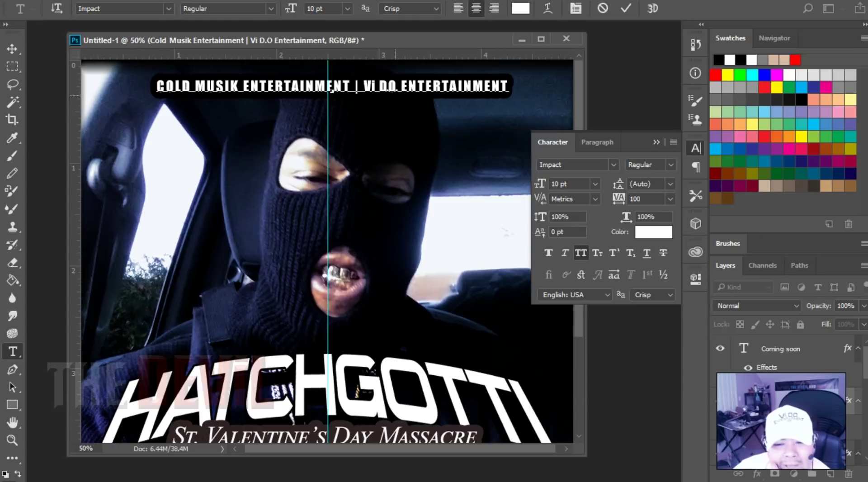
left_click(512, 88)
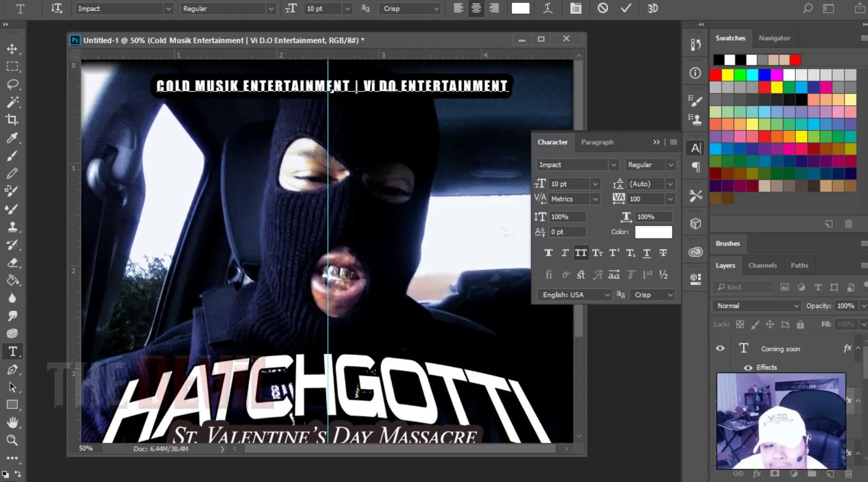
left_click_drag(509, 87, 401, 87)
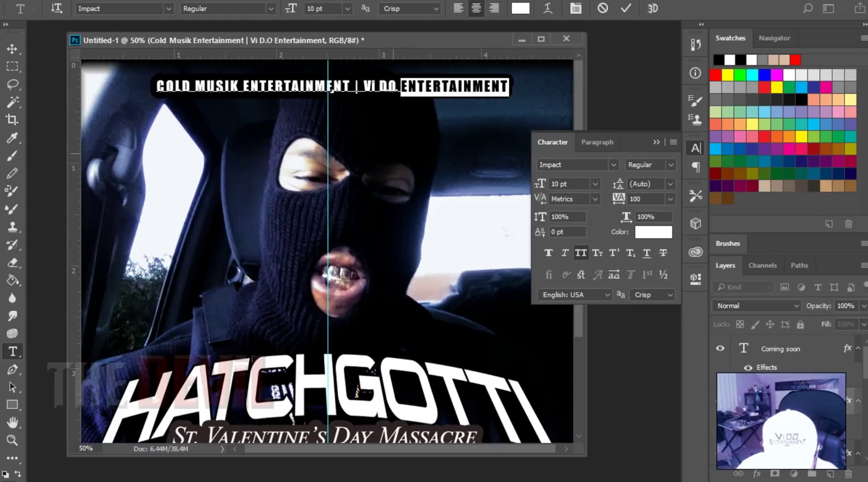
type("DIST")
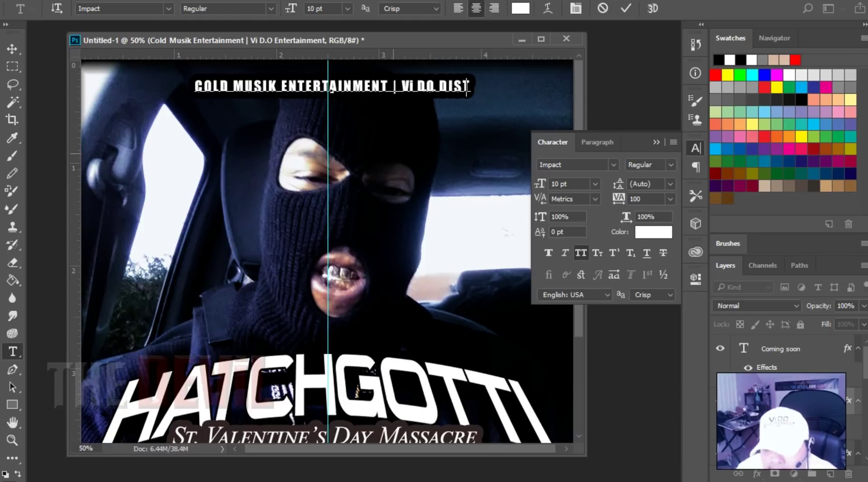
key("BackSpace")
type("TRO")
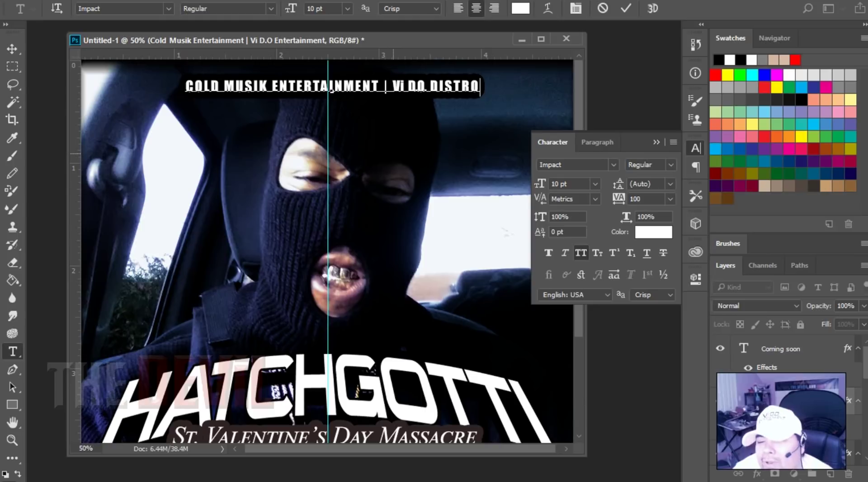
Step: Insert periods into DISTRO at the end of the top line so that it reads D.iSTR.O
key("Left")
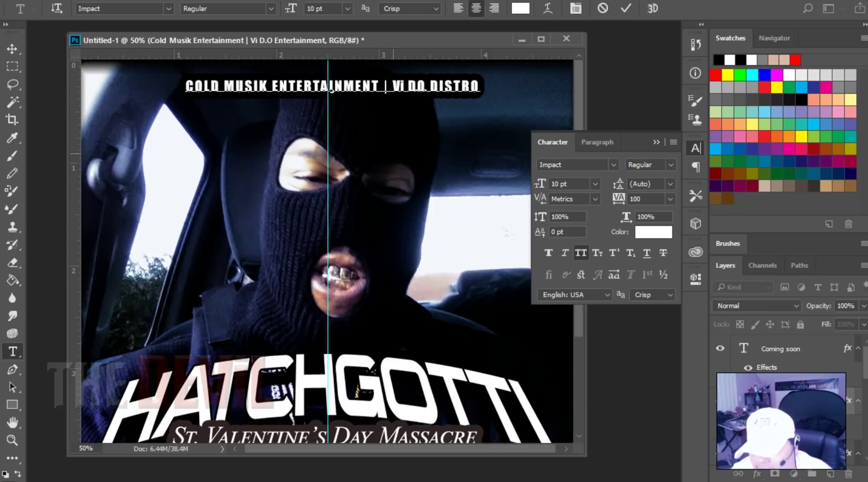
key("Left")
key("Left")
key("Left")
key("Left")
key("Left")
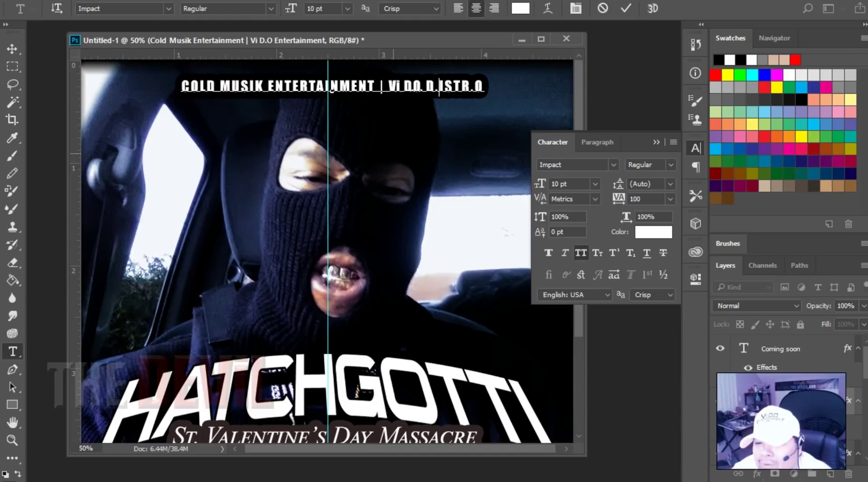
key("Right")
key("Right")
key("Right")
key("Right")
key("Right")
key("Right")
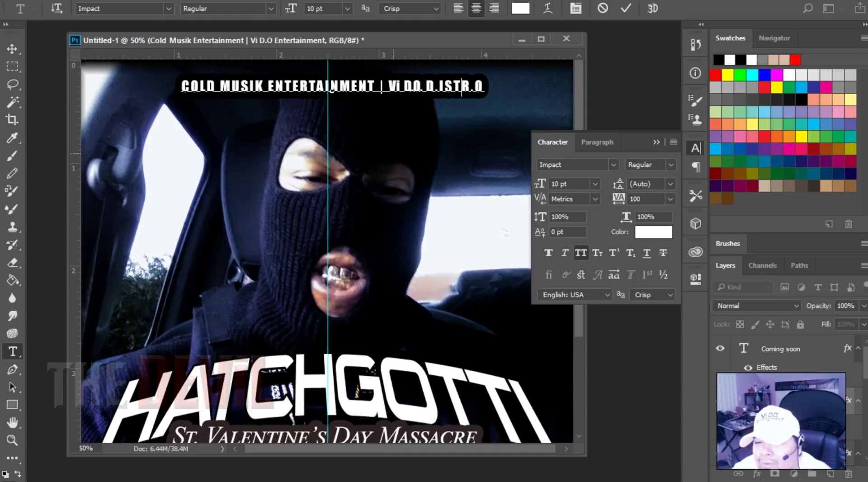
type(".")
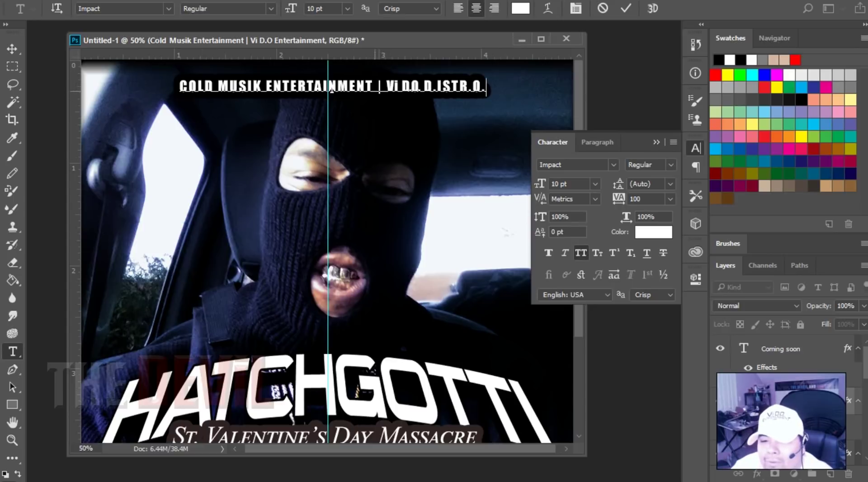
Step: Insert BLACK FLY| before Vi D.O. in the top line, commit the text and switch to the Move tool
left_click(383, 88)
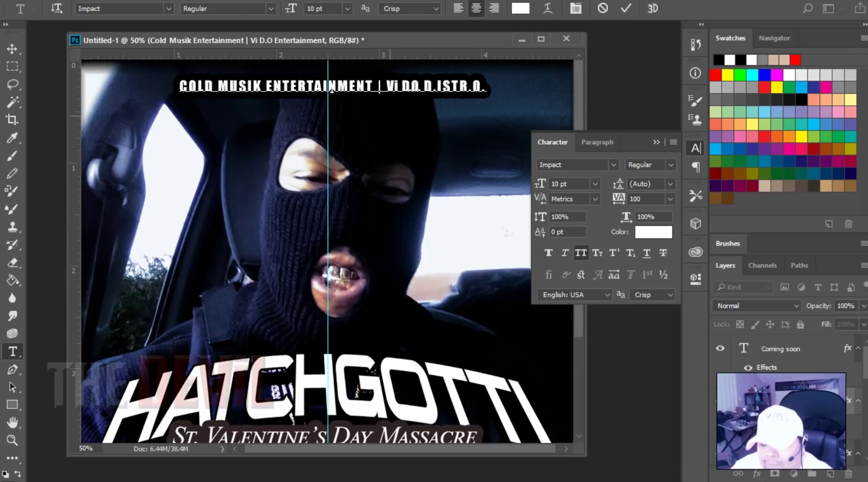
key("Right")
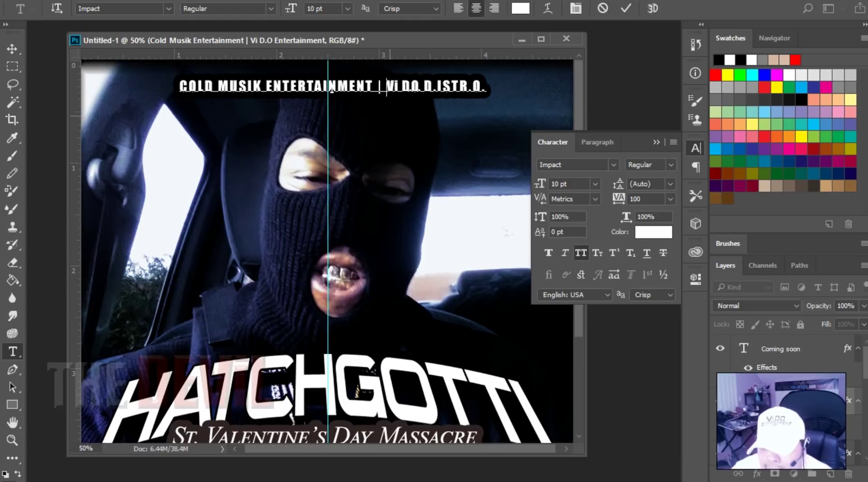
type("BLACK")
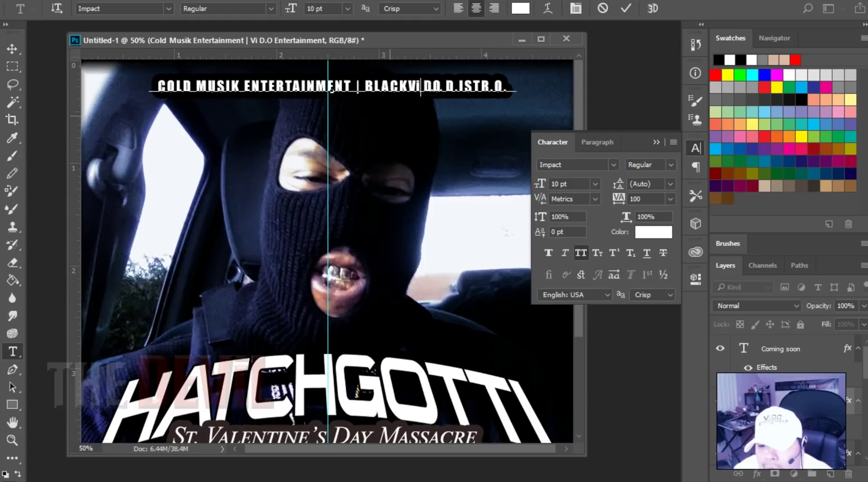
type(" FLY|")
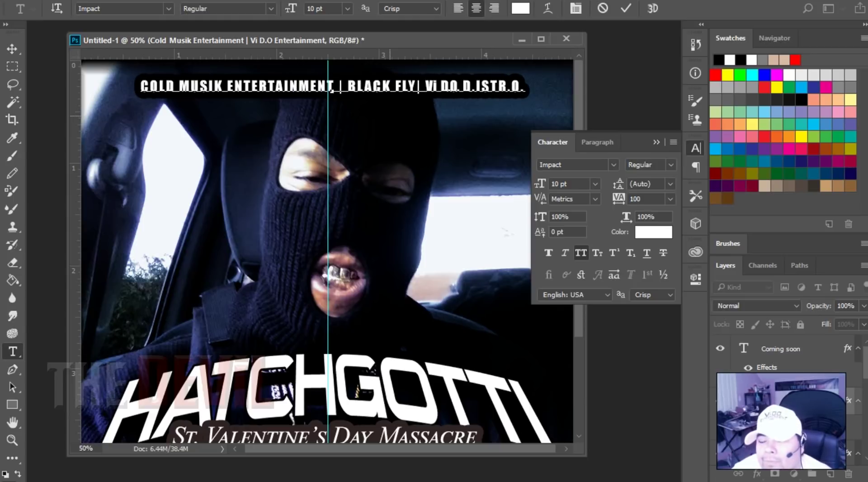
key("Right")
key("Right")
key("Right")
key("Right")
key("Right")
key("Right")
key("Right")
key("Right")
key("Right")
key("Right")
key("Right")
key("Right")
key("Right")
key("Right")
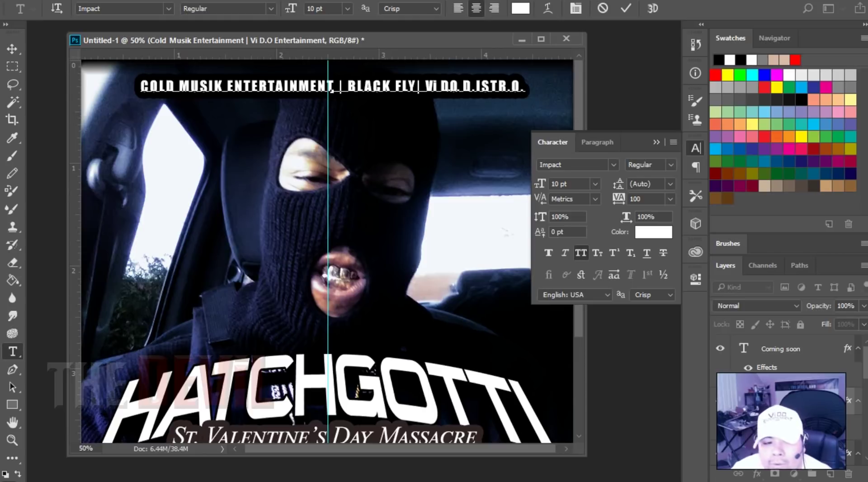
left_click(12, 49)
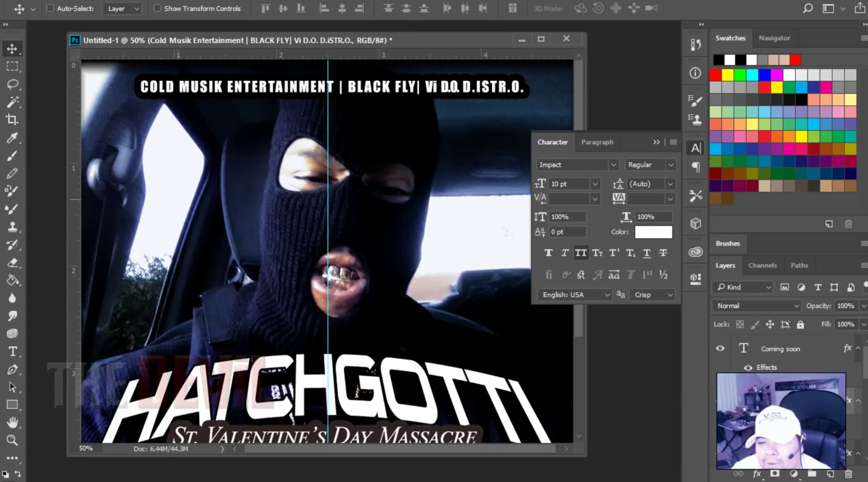
Step: Save the cover to the Desktop as a layered Photoshop file named hatchgotticomingsoon, with Maximize Compatibility on
double_click(84, 448)
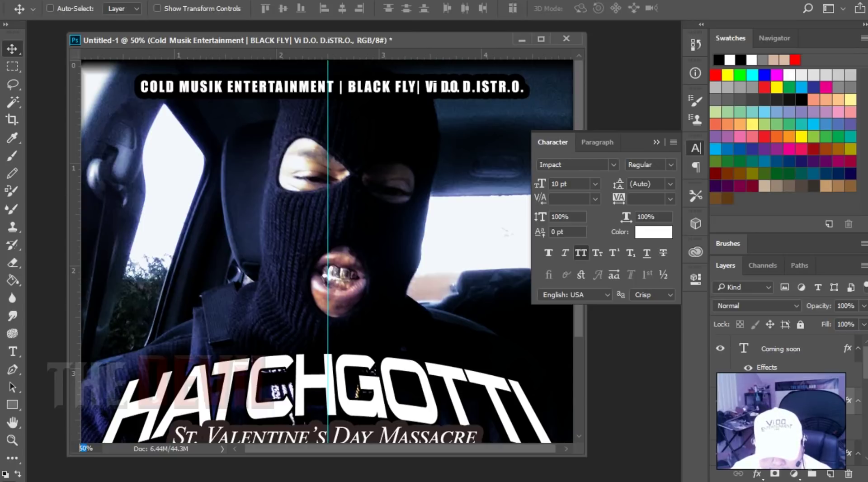
type("25")
key("Return")
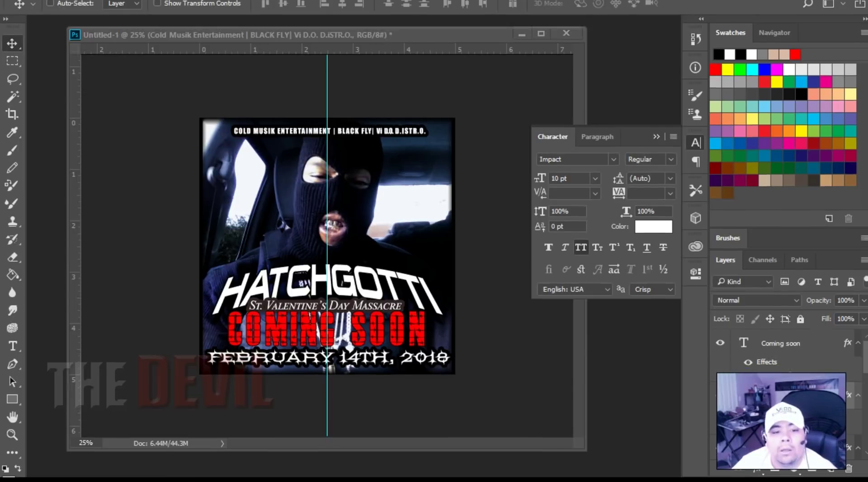
key("alt+f")
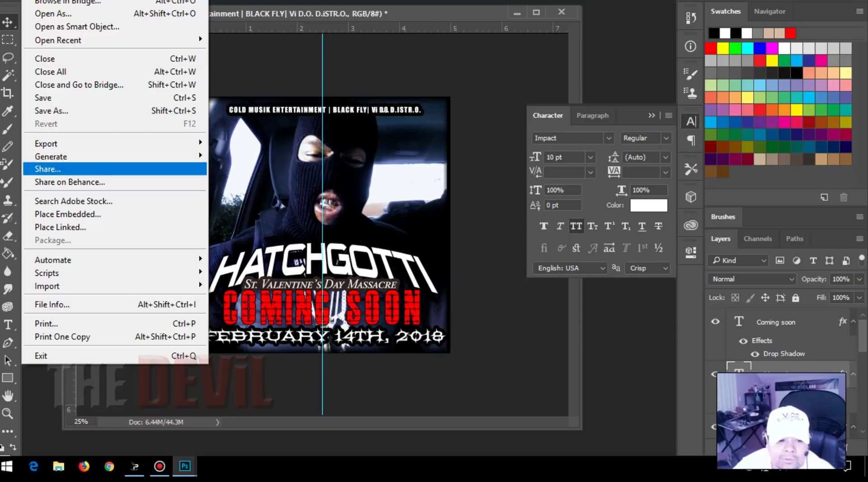
key("Return")
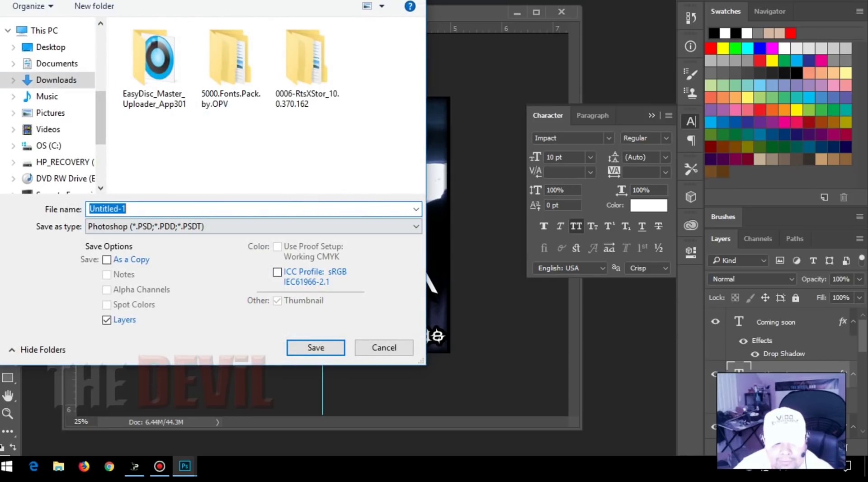
left_click(51, 47)
left_click(135, 208)
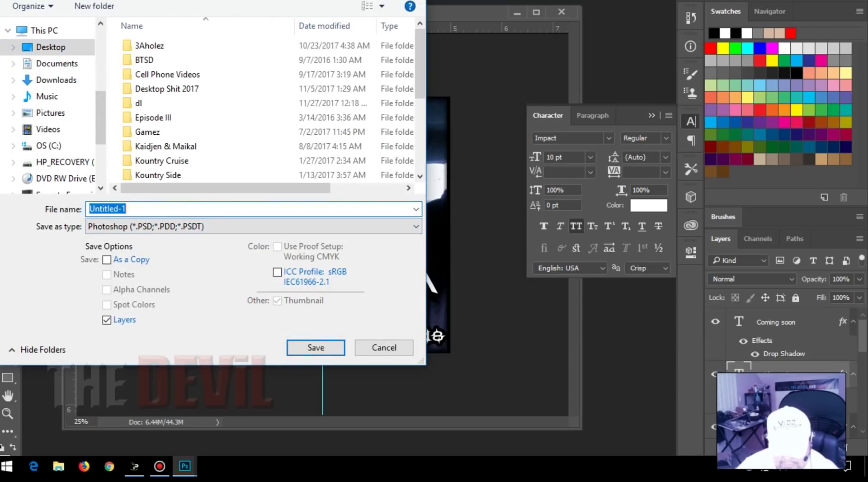
type("hatchgotticomingsoon")
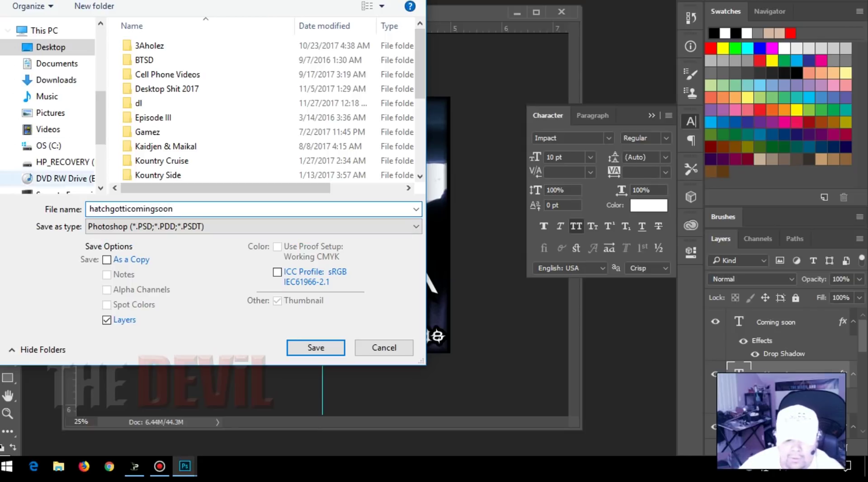
key("Return")
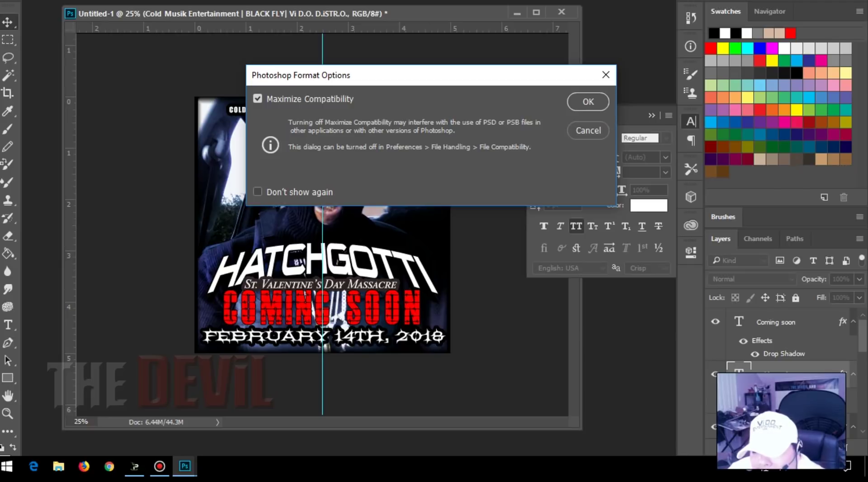
key("Return")
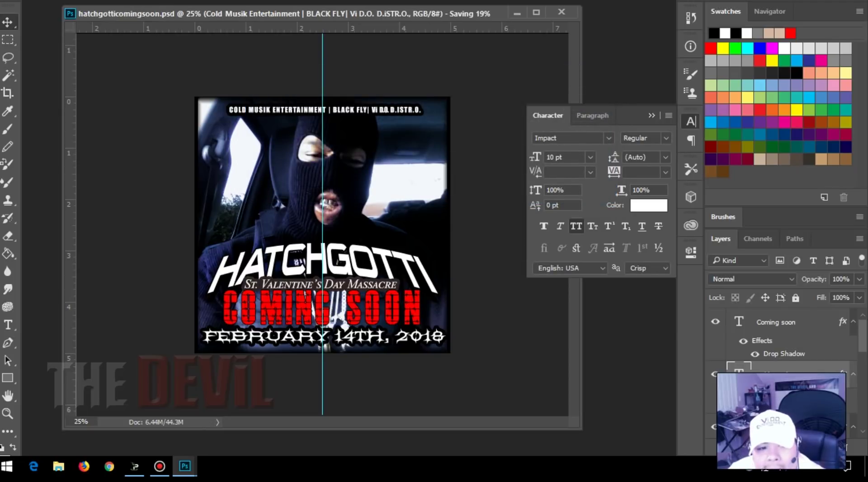
Step: Flatten all the cover's layers into a single background layer
key("alt+l")
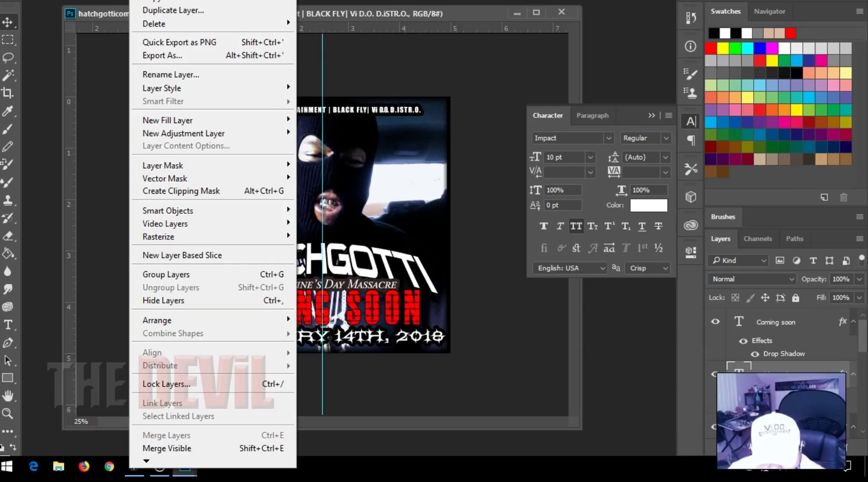
mouse_move(146, 461)
left_click(167, 448)
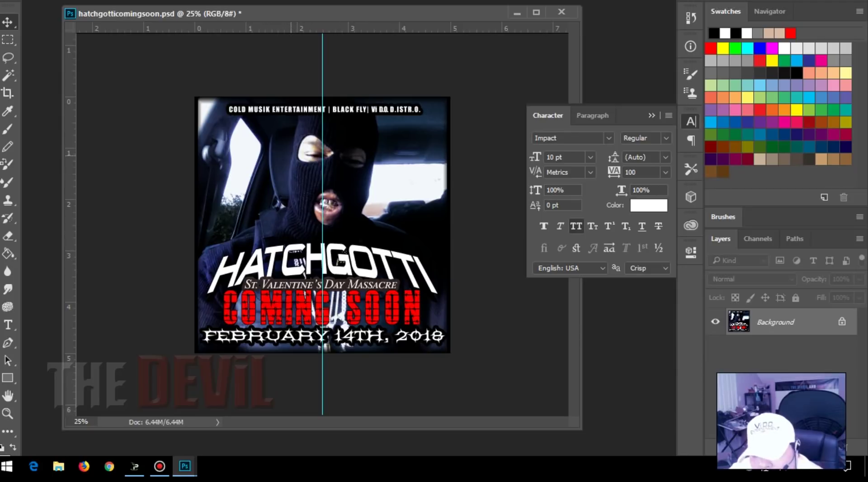
Step: Open the image size settings and set the resolution to 72 pixels/inch
key("alt+i")
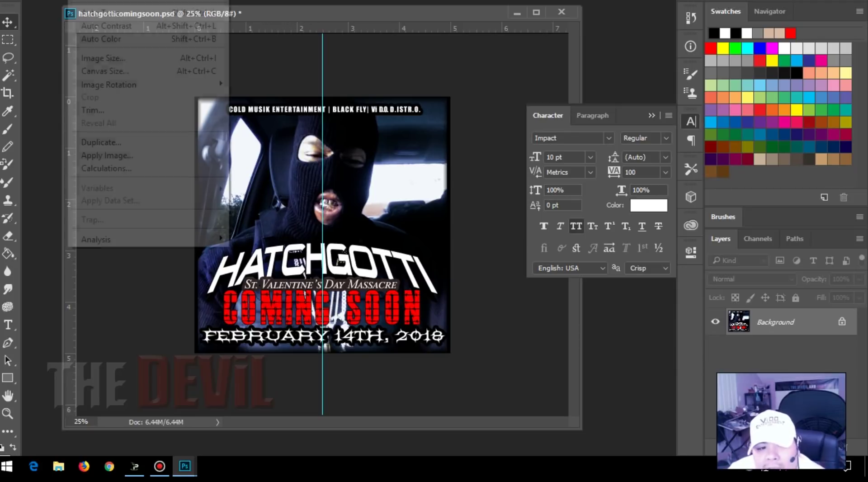
left_click(147, 57)
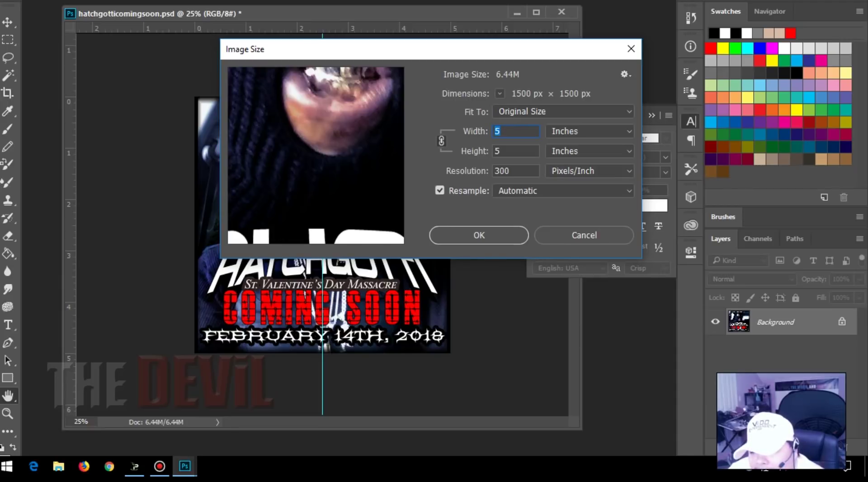
key("Tab")
key("Tab")
type("72")
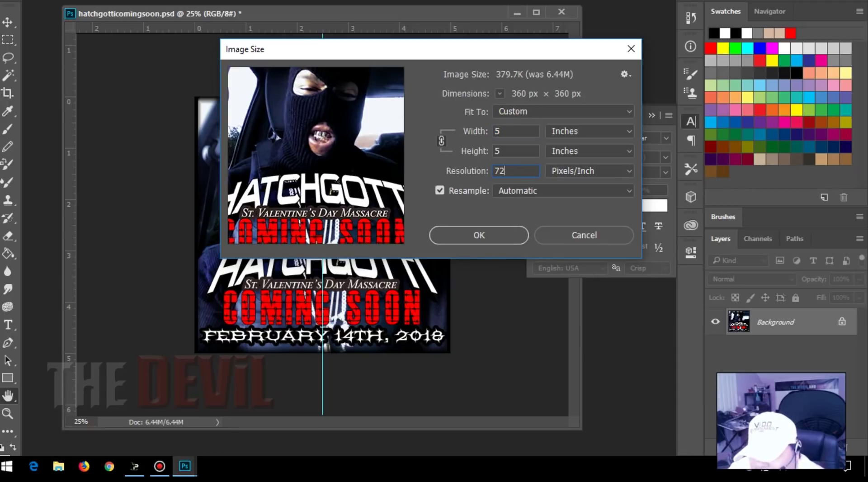
key("ctrl+a")
type("4.5")
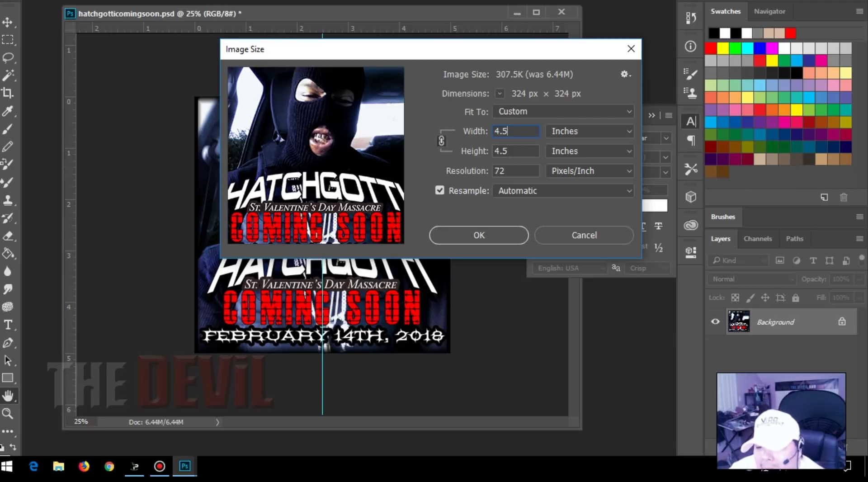
key("shift+Home")
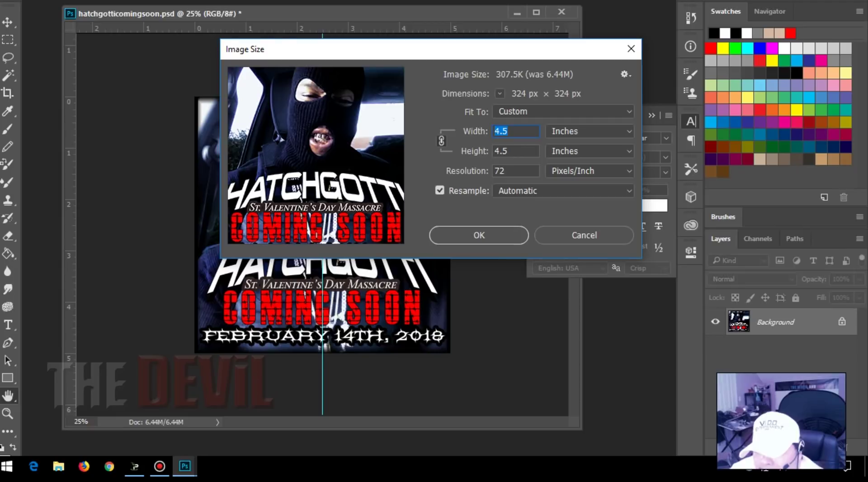
left_click(441, 141)
left_click(441, 141)
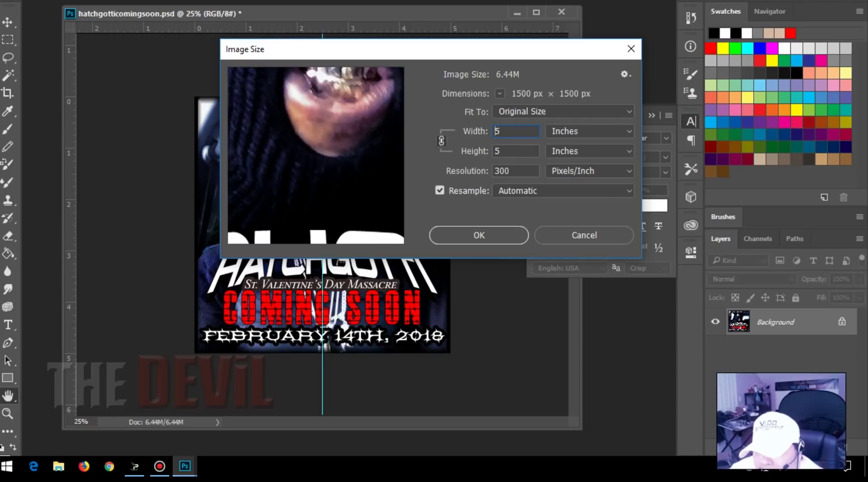
Step: Resample the image to 72 pixels/inch with a width and height of 5 inches
key("Tab")
key("Tab")
type("72")
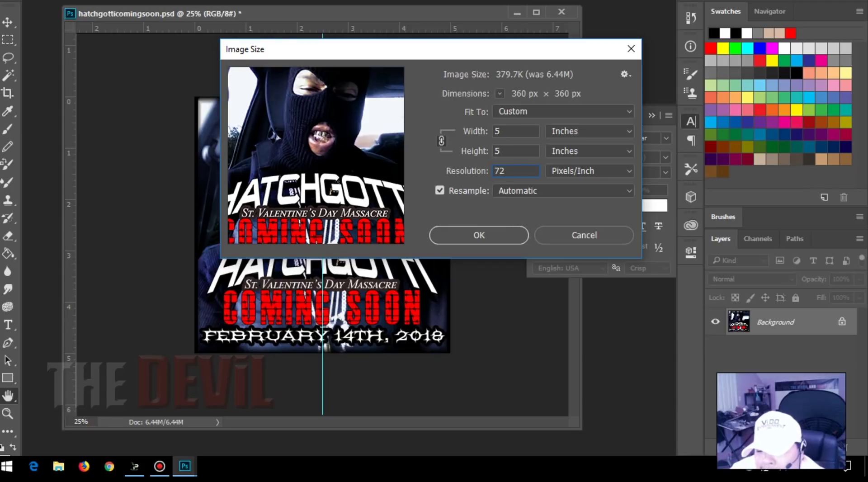
left_click_drag(316, 155, 314, 120)
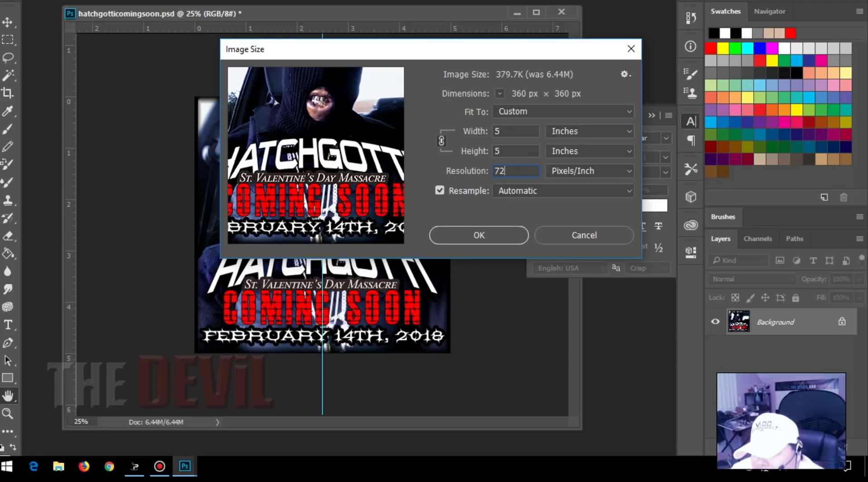
key("Tab")
type("4")
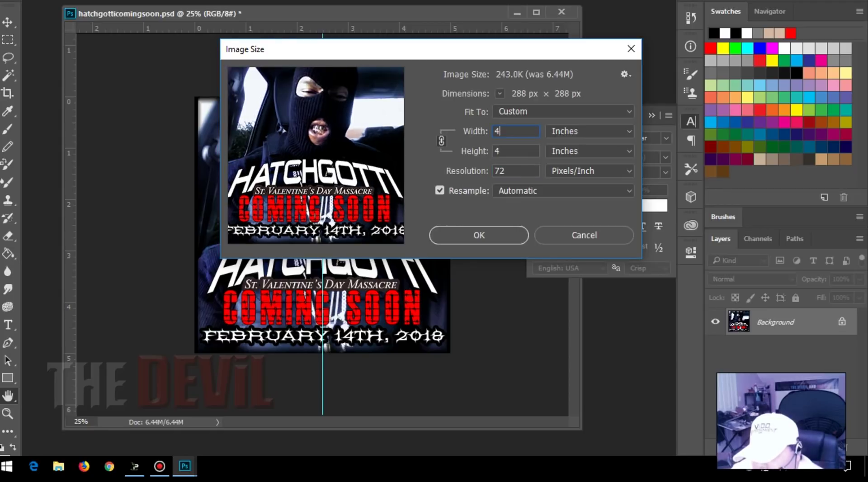
double_click(498, 132)
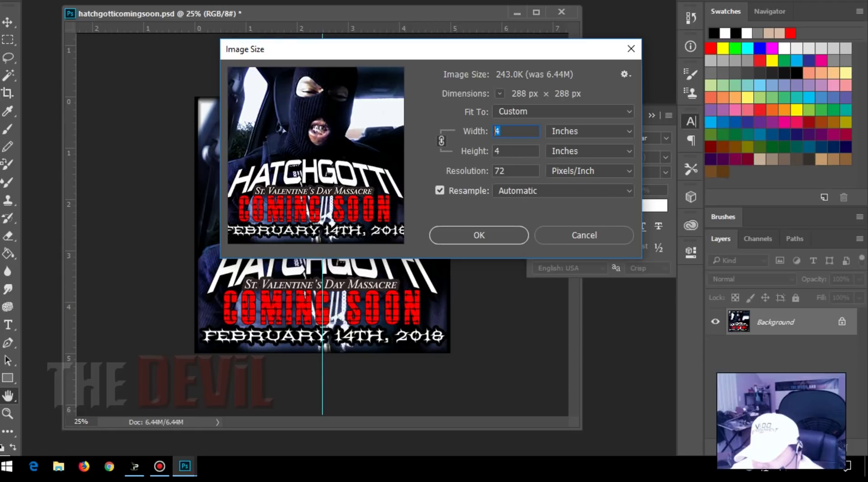
type("5")
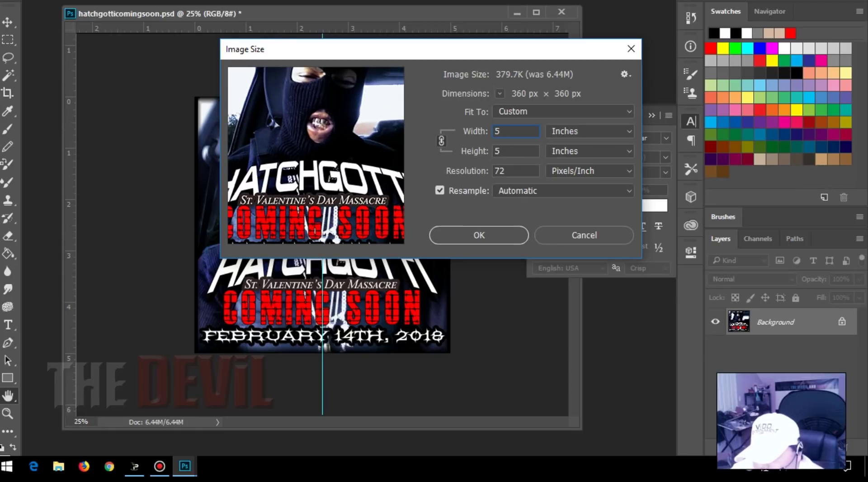
key("Return")
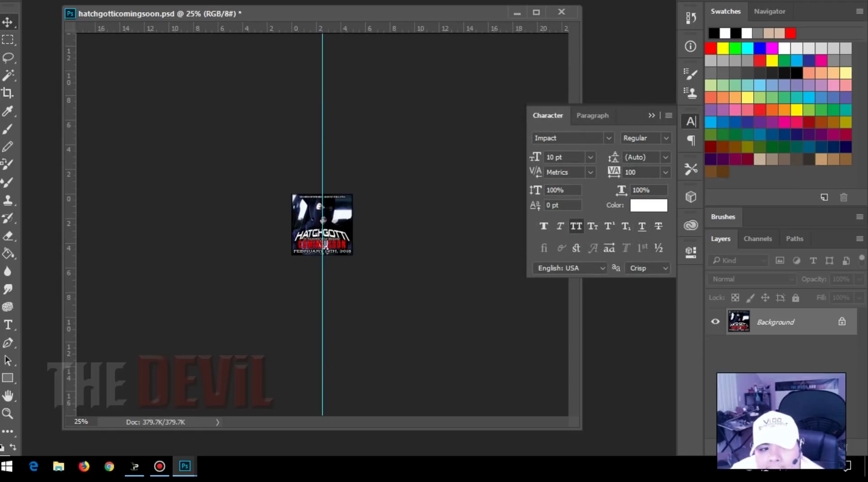
Step: Save the reduced cover to the Desktop as a PNG named hatchgotticomingsoonsmallpreview, using the large file size option
left_click(29, 1)
left_click(68, 110)
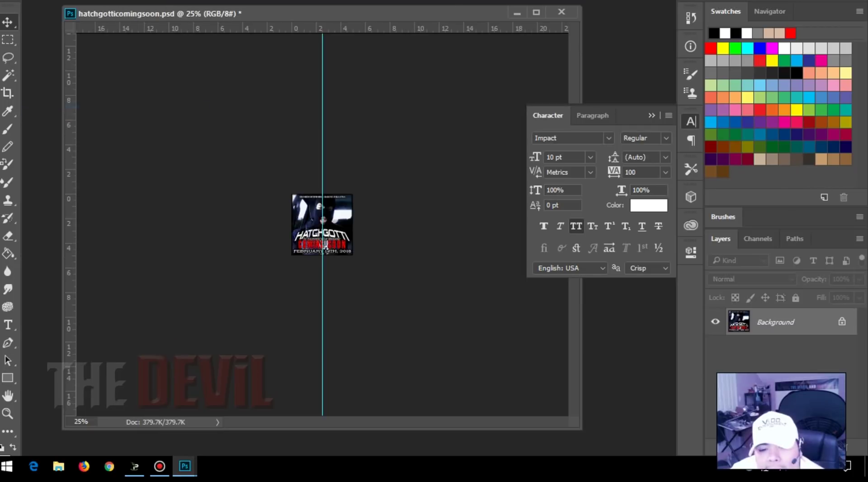
left_click(176, 209)
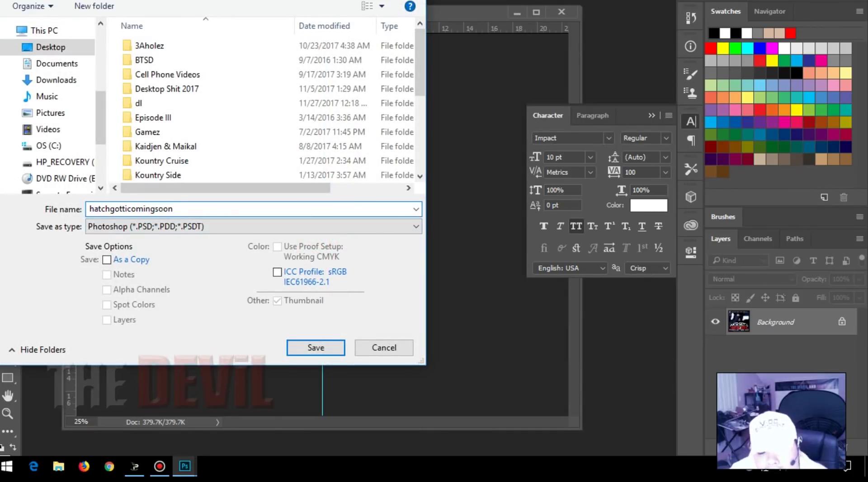
type("smallpreviwe")
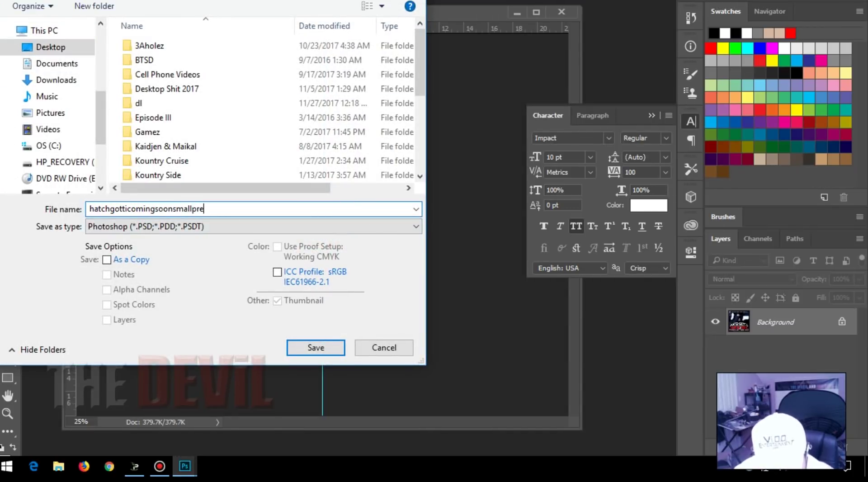
key("BackSpace")
key("BackSpace")
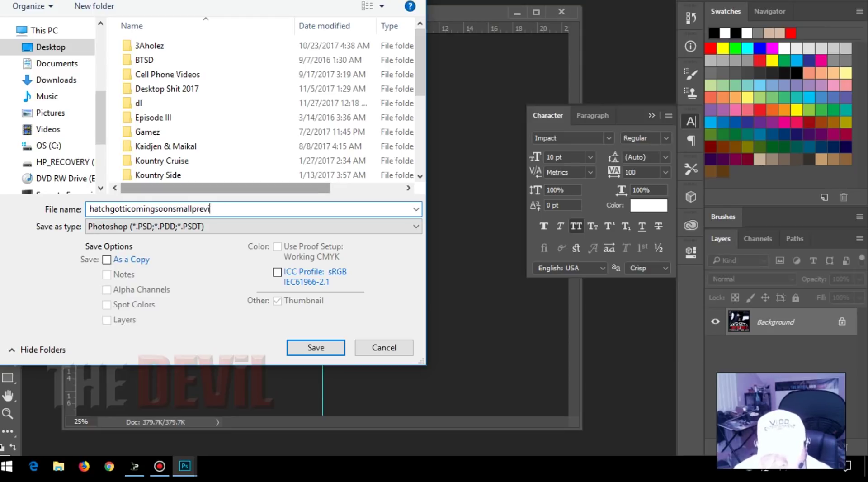
type("ew")
left_click(253, 226)
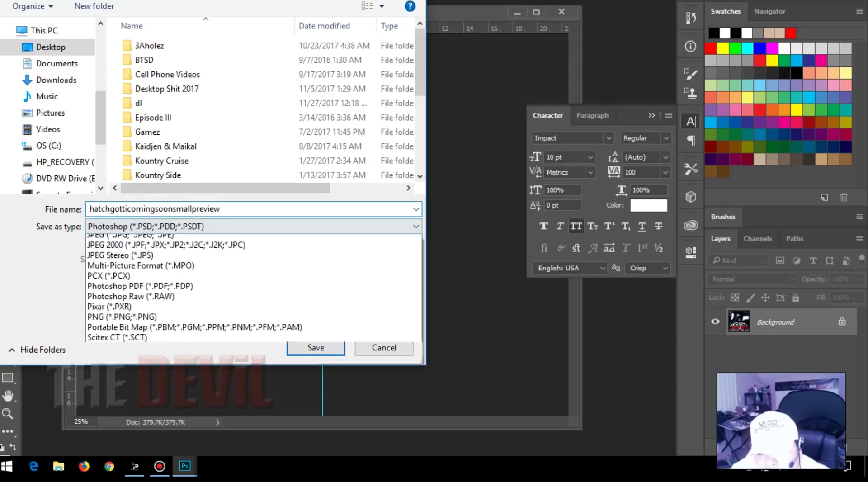
key("Down")
key("Return")
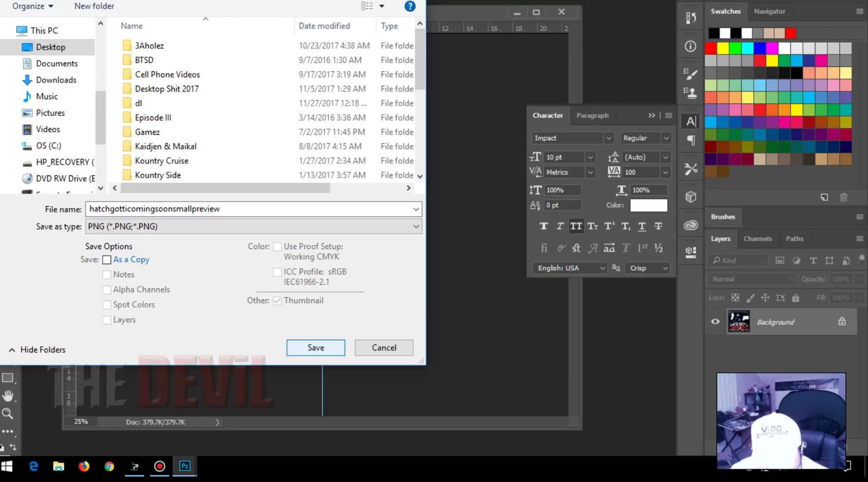
key("Return")
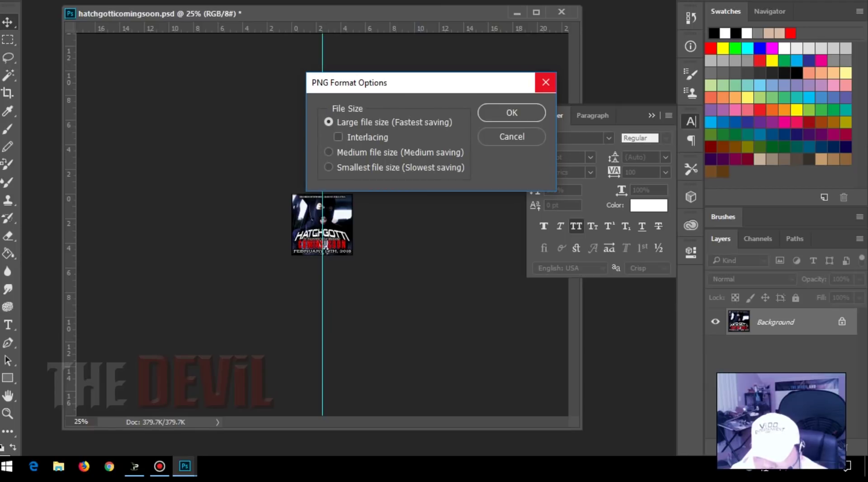
key("Return")
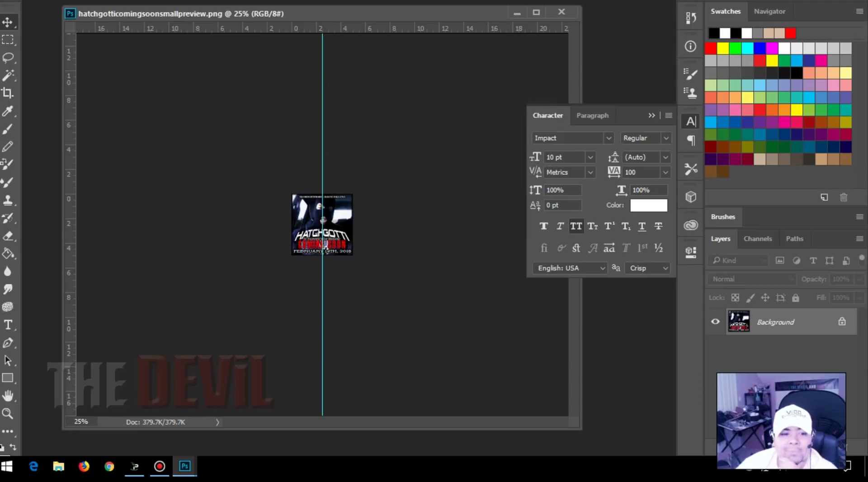
Step: Close the preview PNG and reopen hatchgotticomingsoon.psd from the recent files
left_click(562, 11)
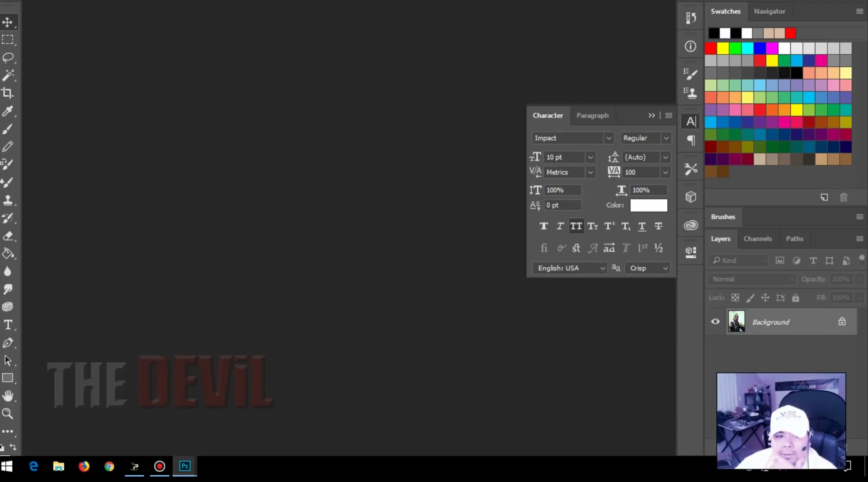
key("alt+f")
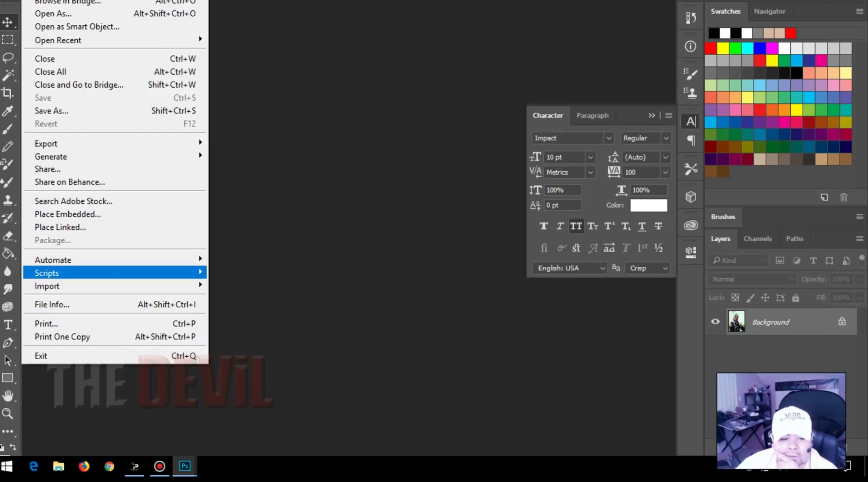
key("Down")
key("Down")
key("Down")
key("Up")
key("Up")
key("Up")
key("Up")
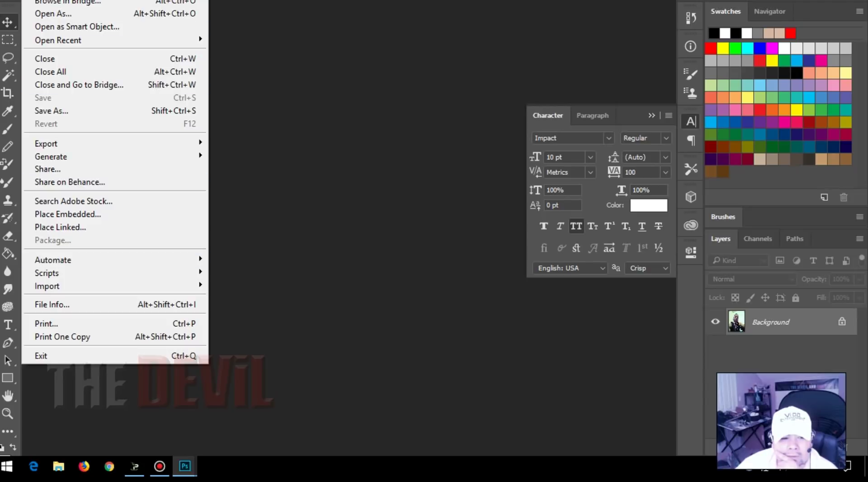
mouse_move(115, 40)
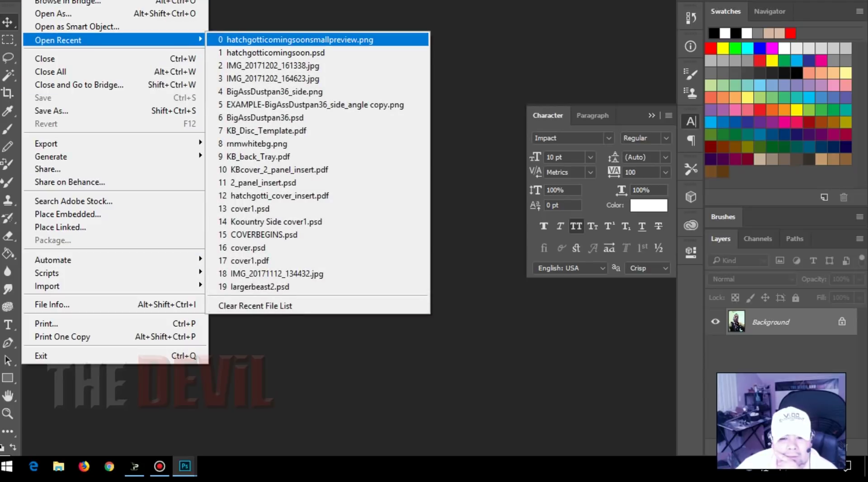
left_click(271, 53)
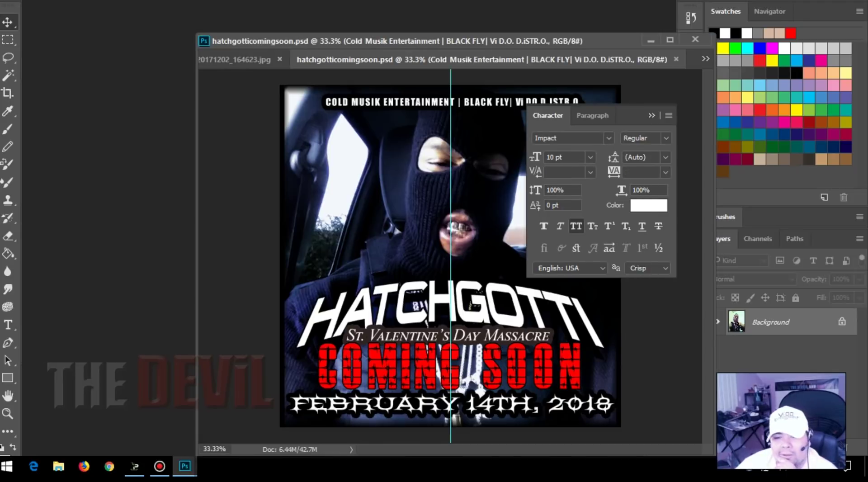
Step: Reposition the reopened document window over the workspace, then close it along with its remaining documents
left_click_drag(271, 40, 115, 19)
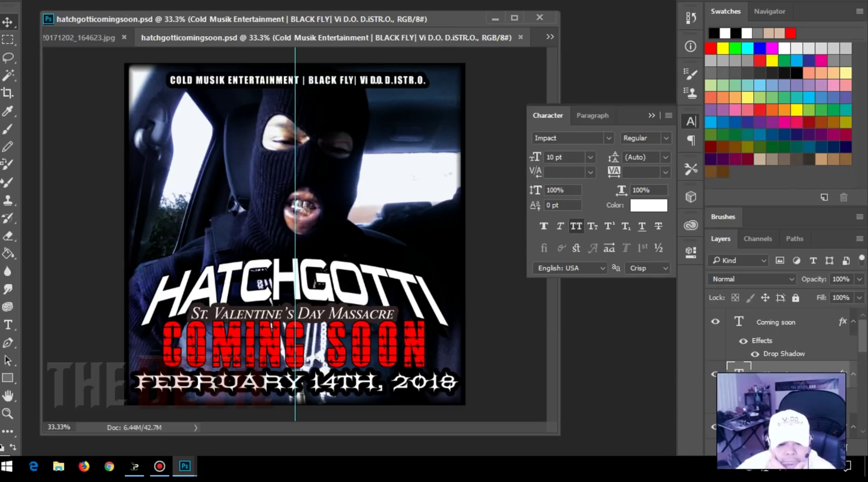
left_click(540, 17)
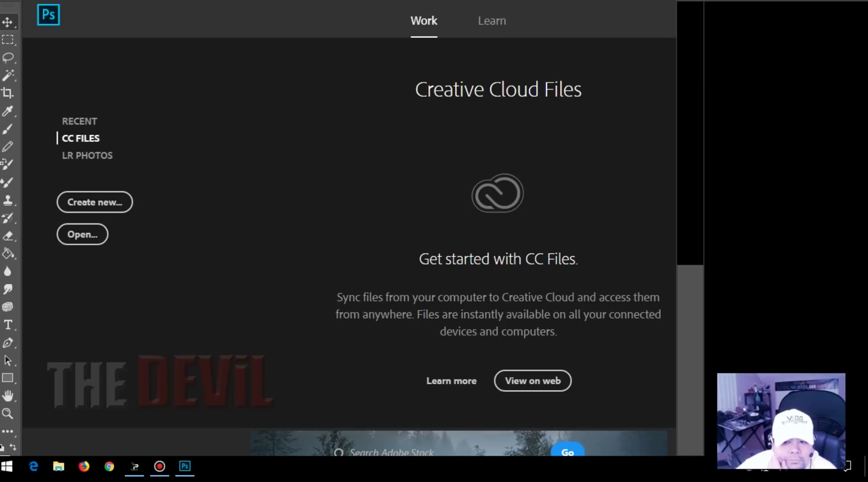